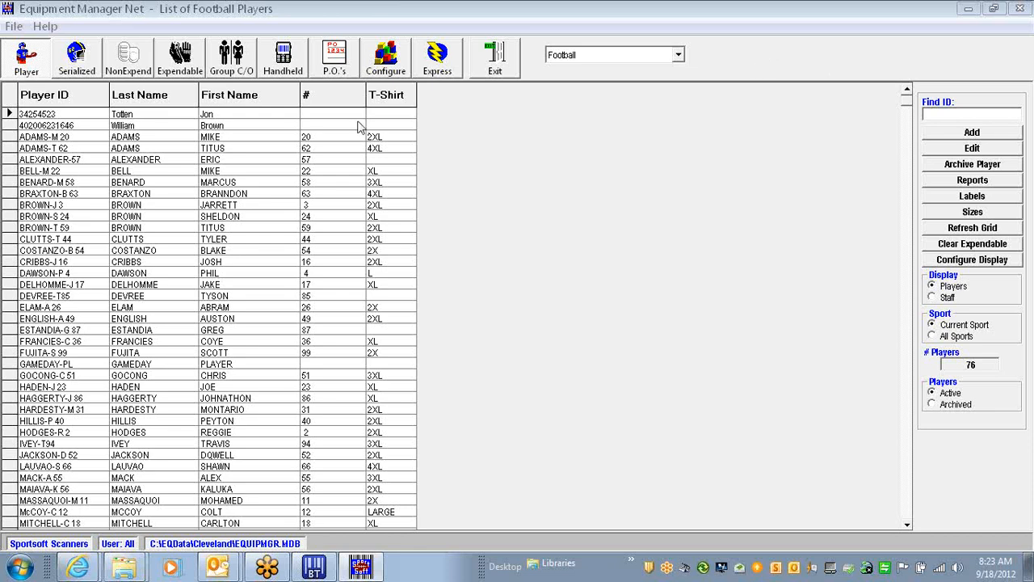
Show the football players list, switch to the staff list and back to players
click(26, 71)
click(950, 298)
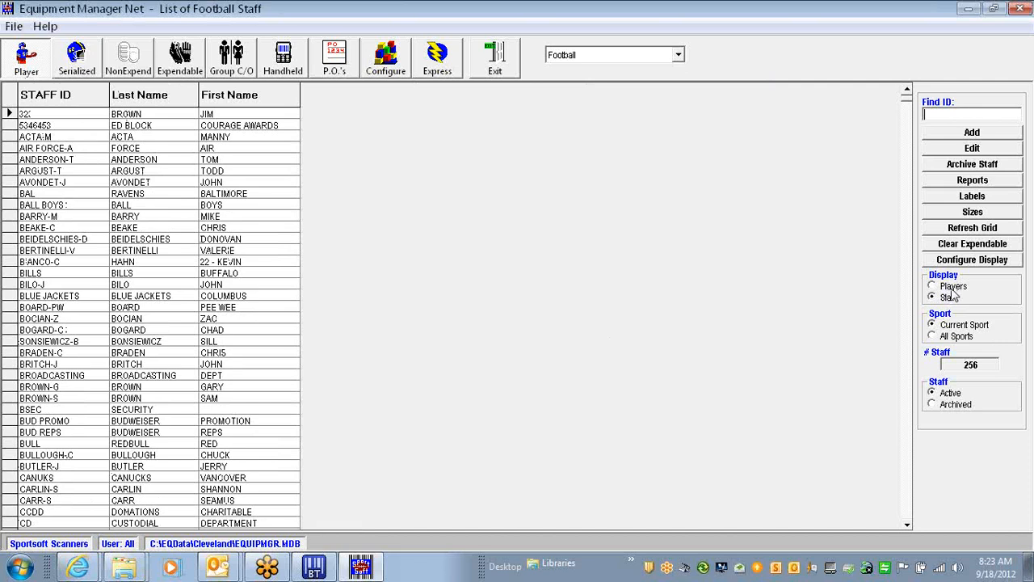
click(952, 285)
click(952, 297)
click(953, 291)
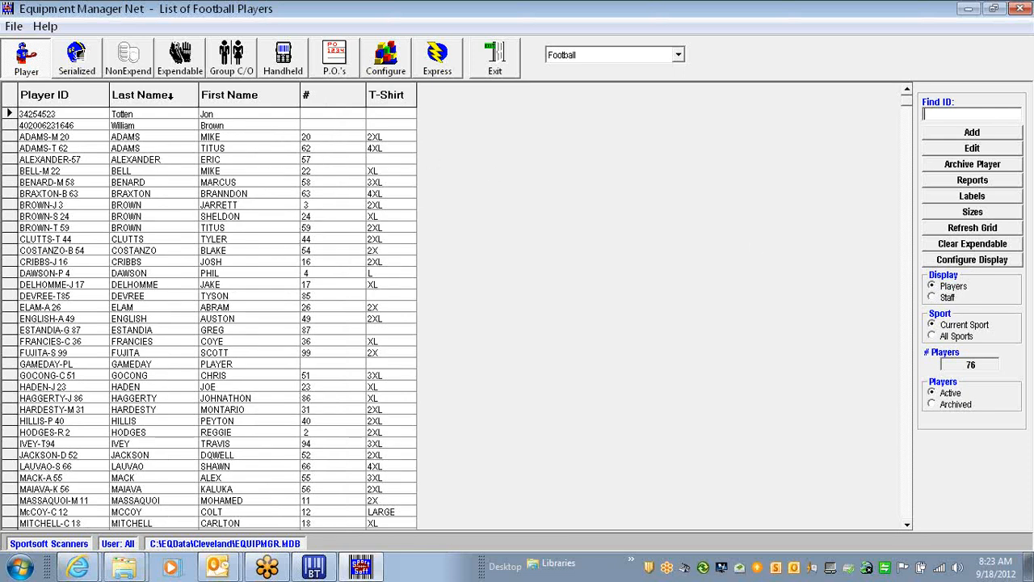
Hide the Jersey Number and T-Shirt Size columns in Configure Display
click(953, 260)
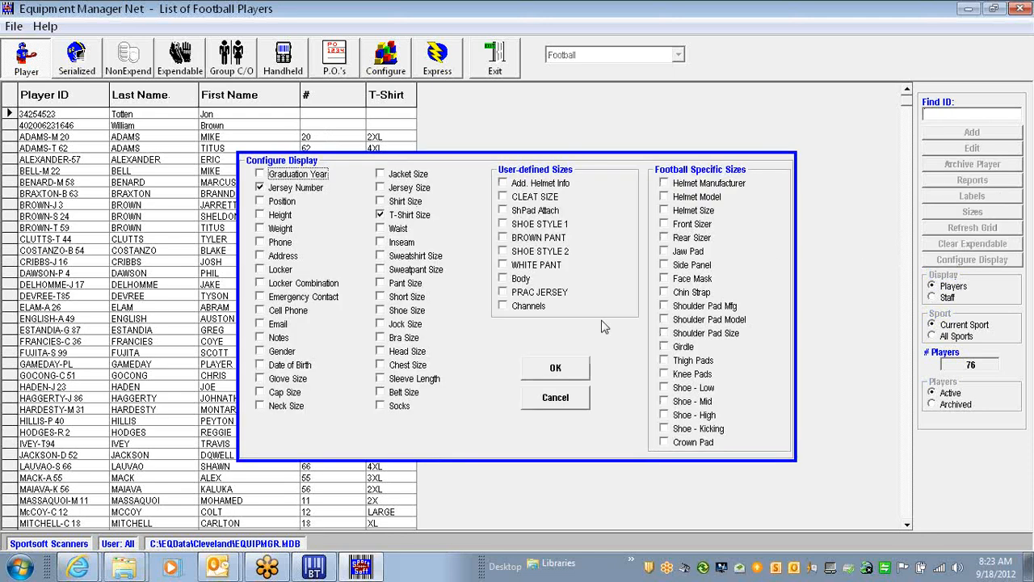
click(260, 188)
click(384, 215)
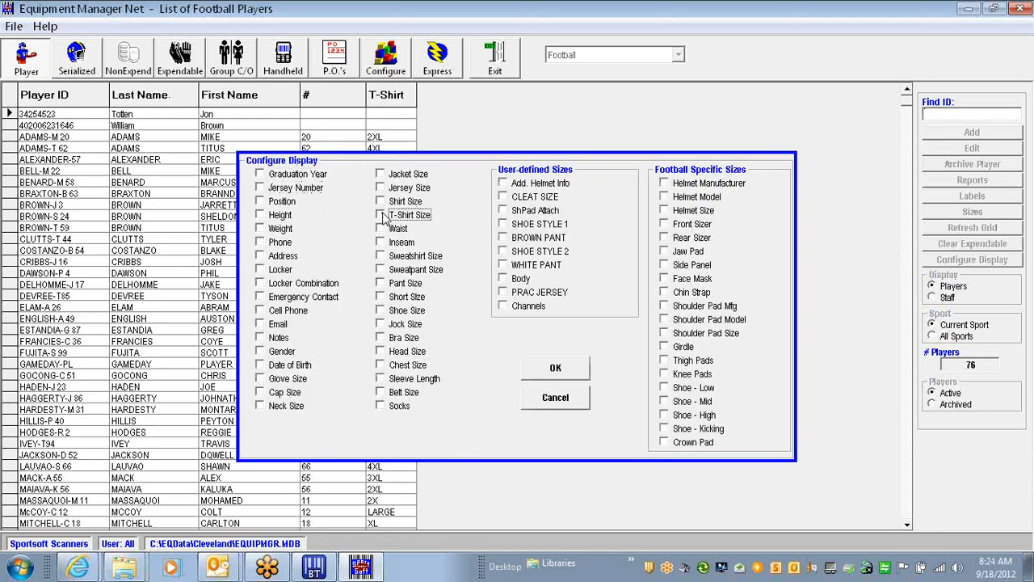
click(556, 368)
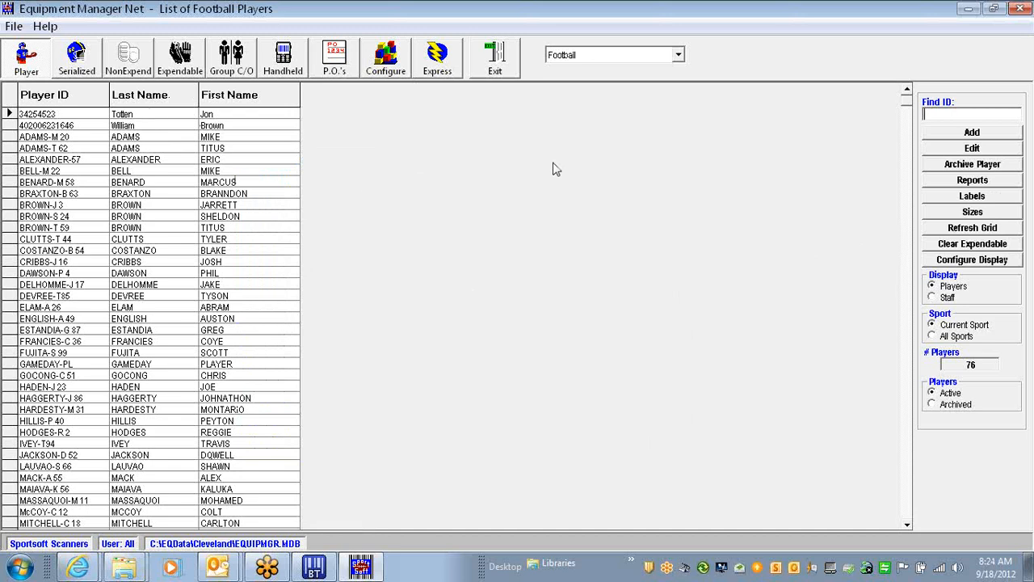
Restore the Jersey Number and T-Shirt Size columns to the list
click(976, 263)
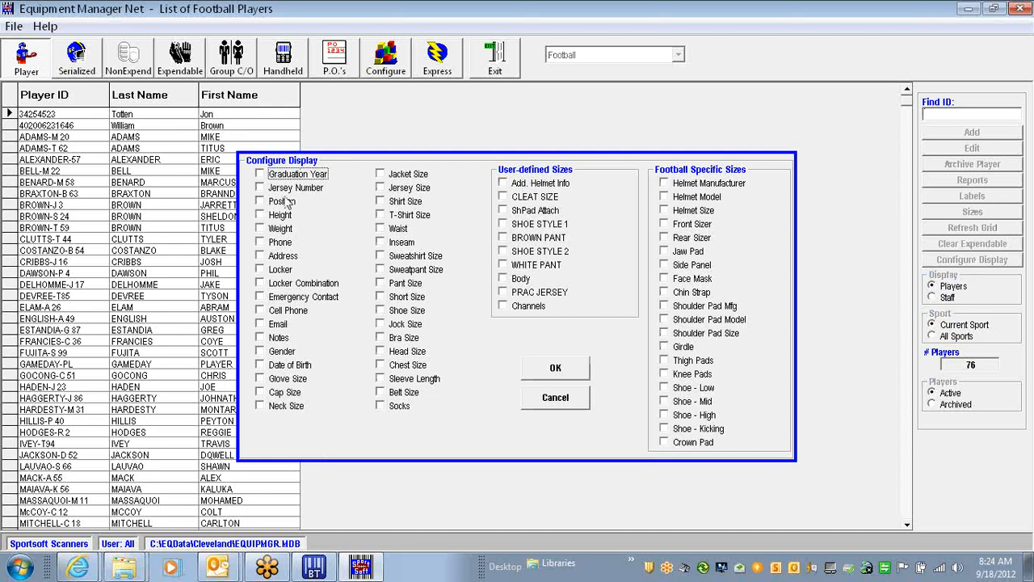
click(261, 188)
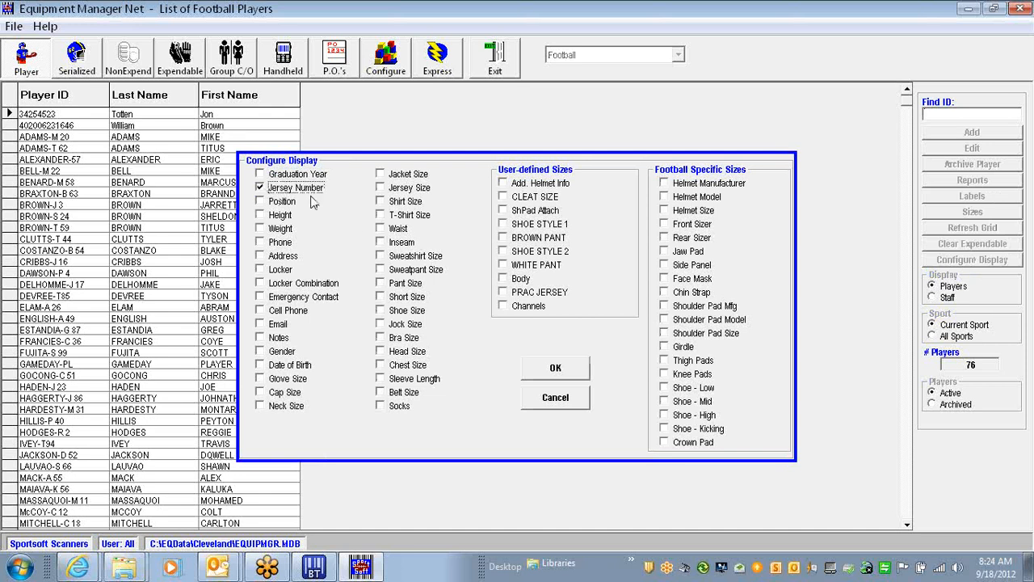
click(380, 216)
click(558, 370)
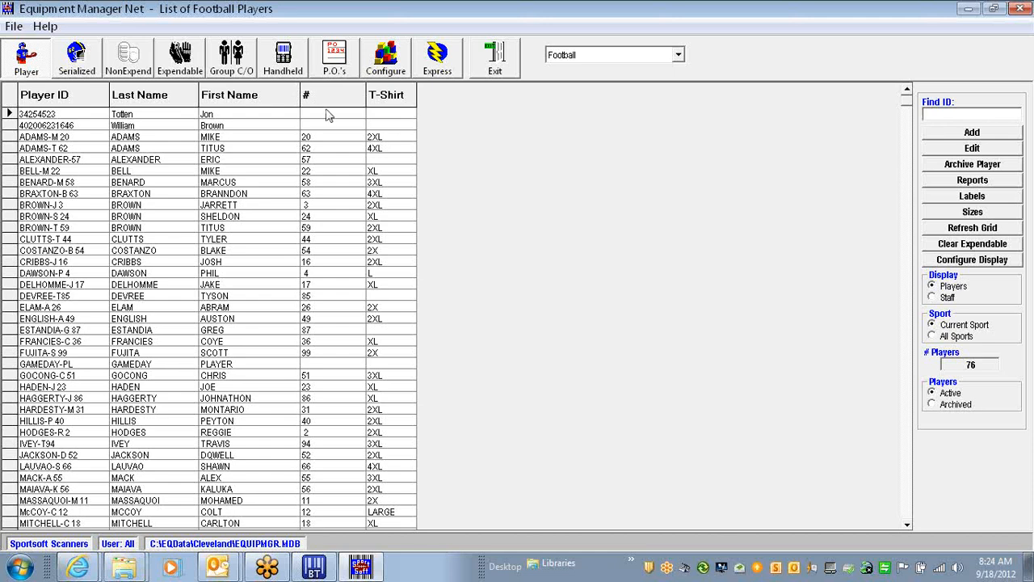
Switch to the staff list and back to players, keeping Football as the sport
click(947, 298)
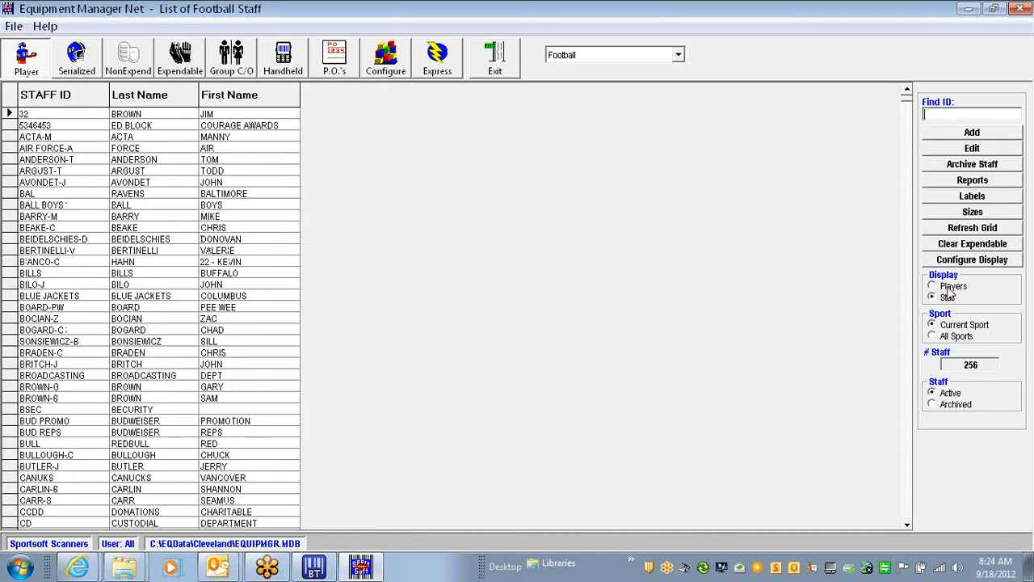
click(949, 289)
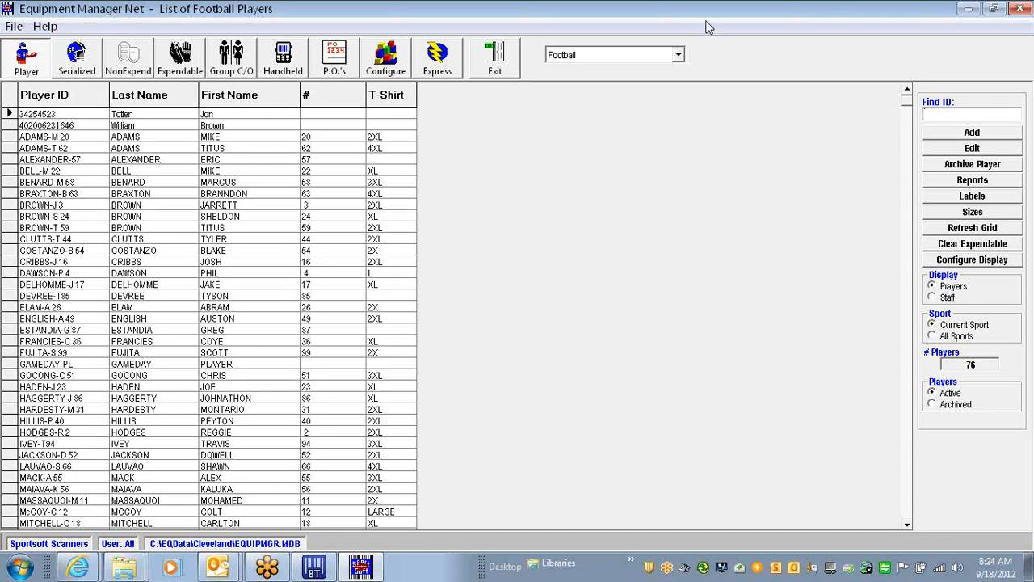
click(679, 55)
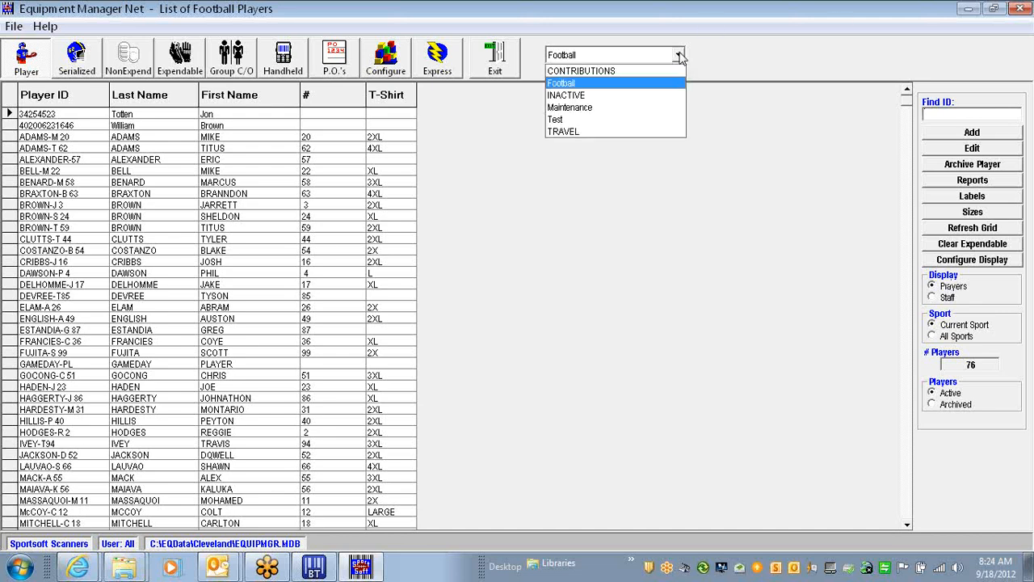
click(678, 55)
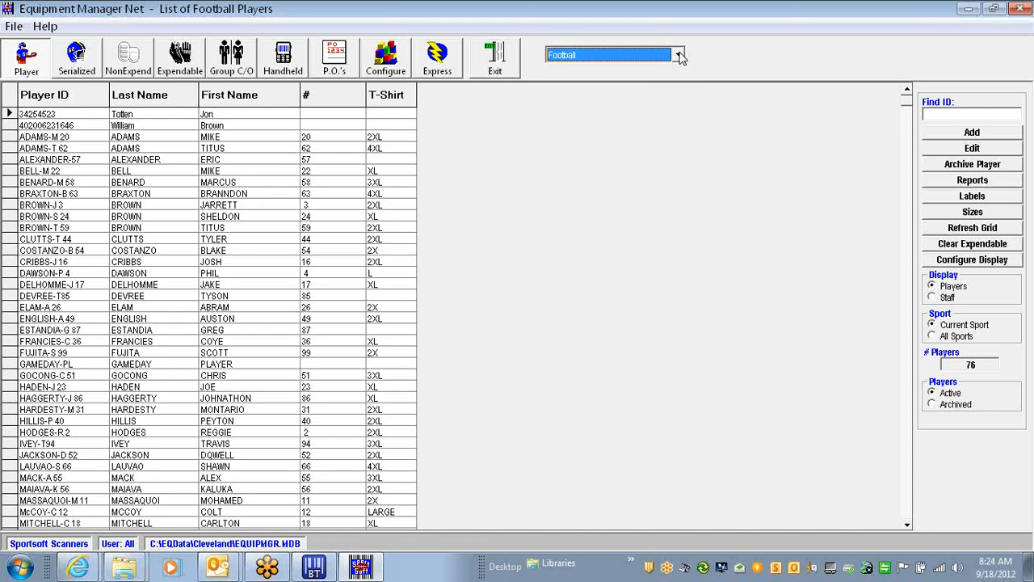
click(678, 55)
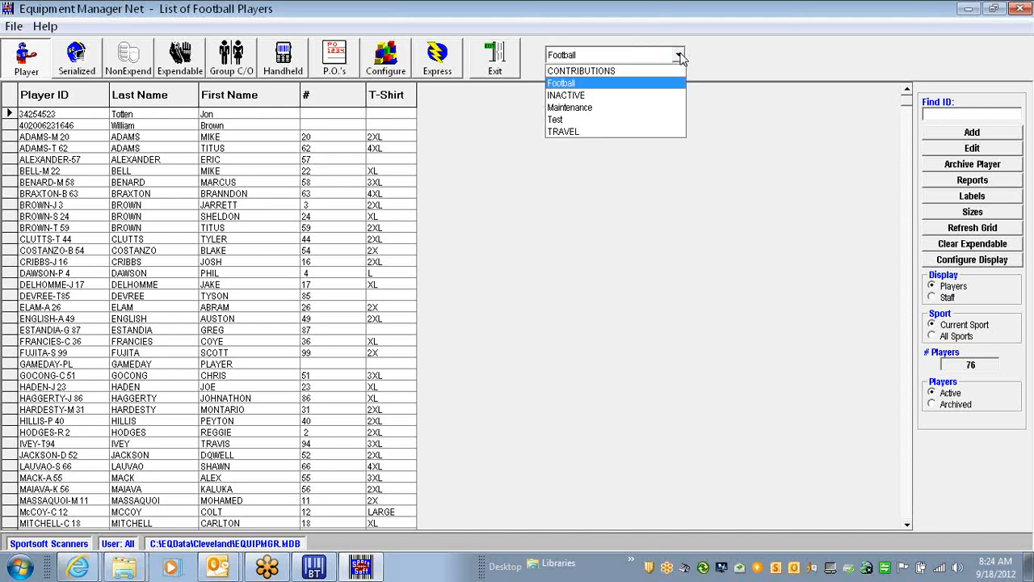
click(679, 55)
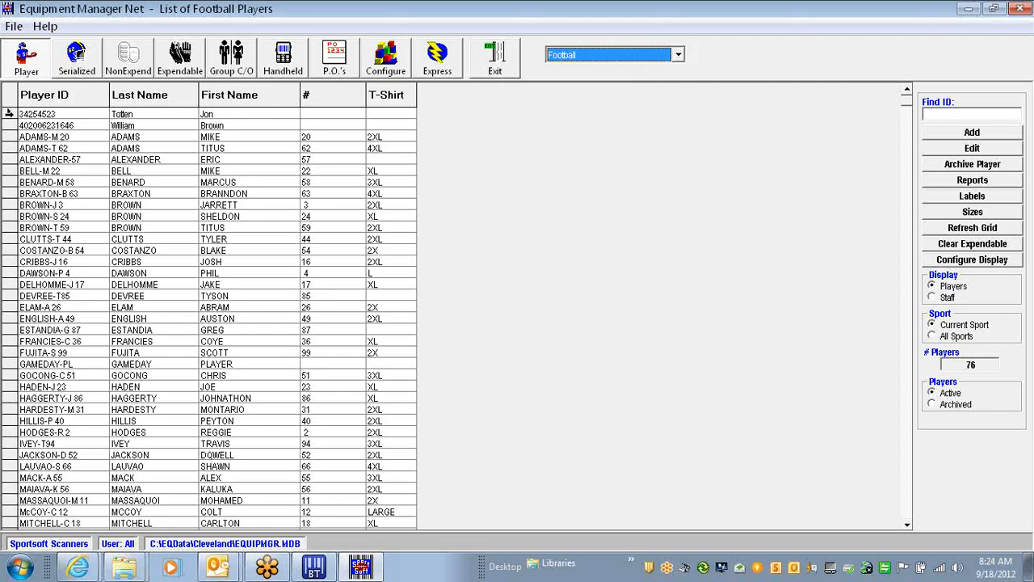
Review the first player's personal and size details, keeping Player type, then close without saving
double_click(9, 114)
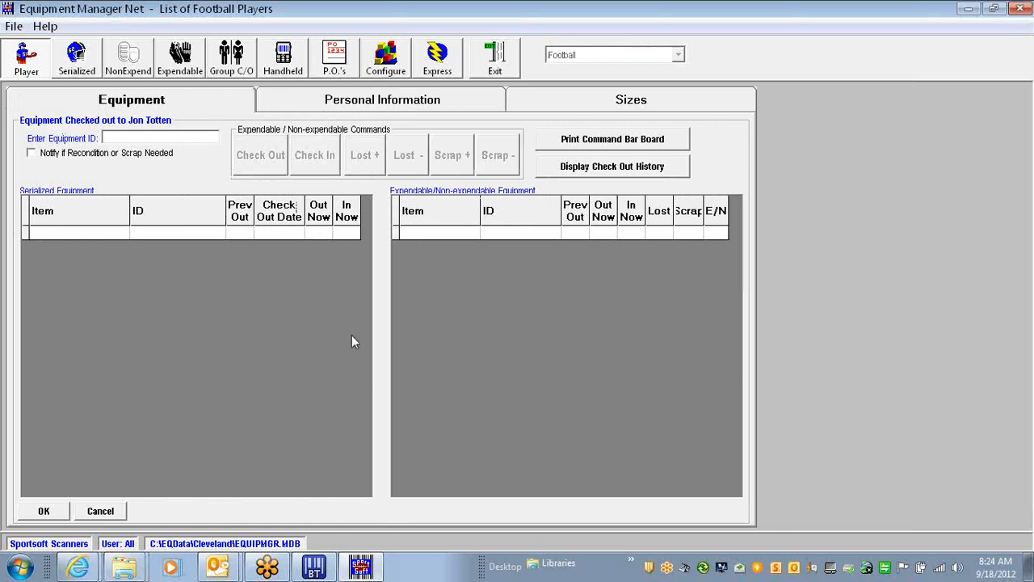
click(390, 106)
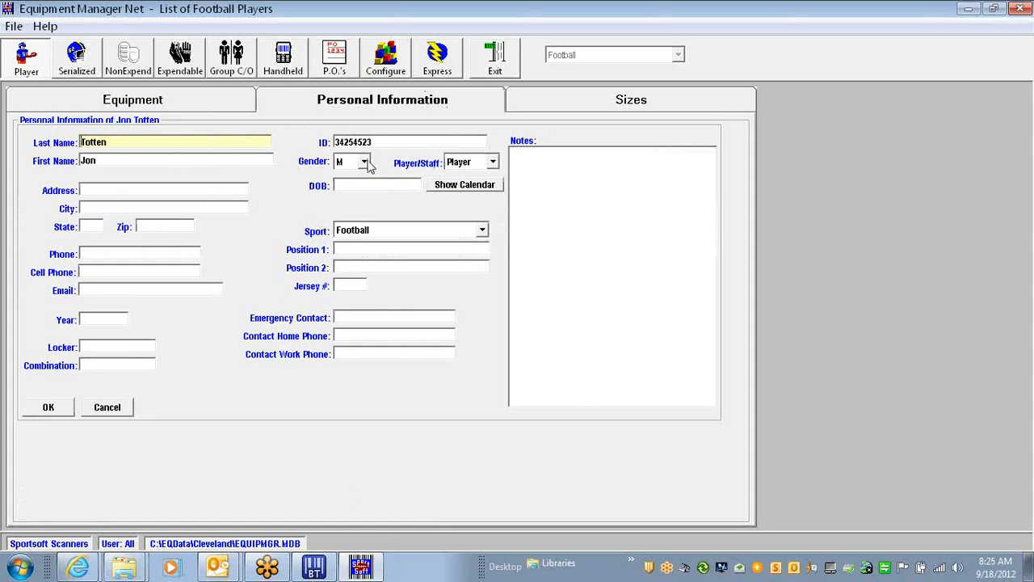
click(492, 163)
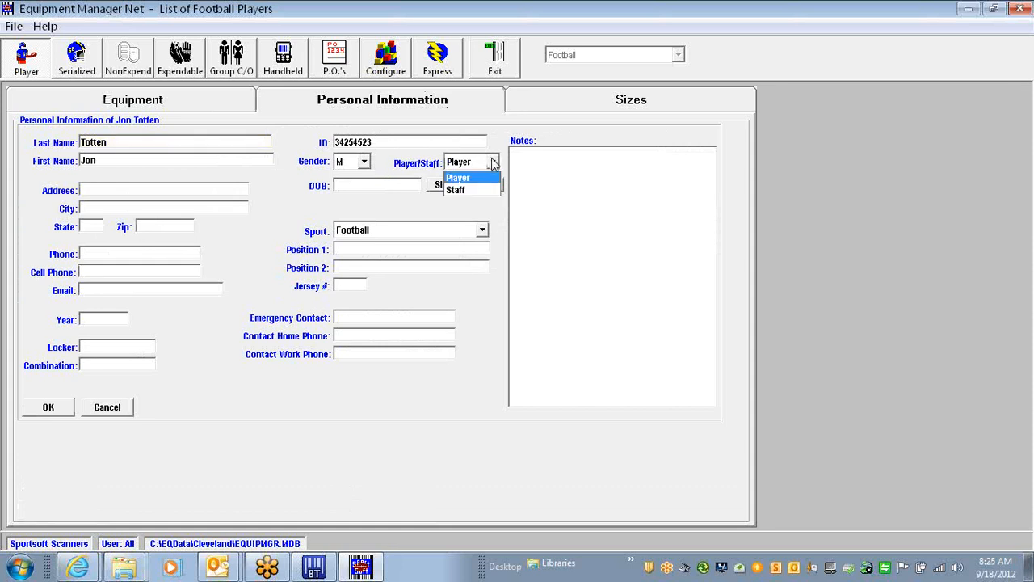
click(494, 162)
click(493, 163)
click(493, 162)
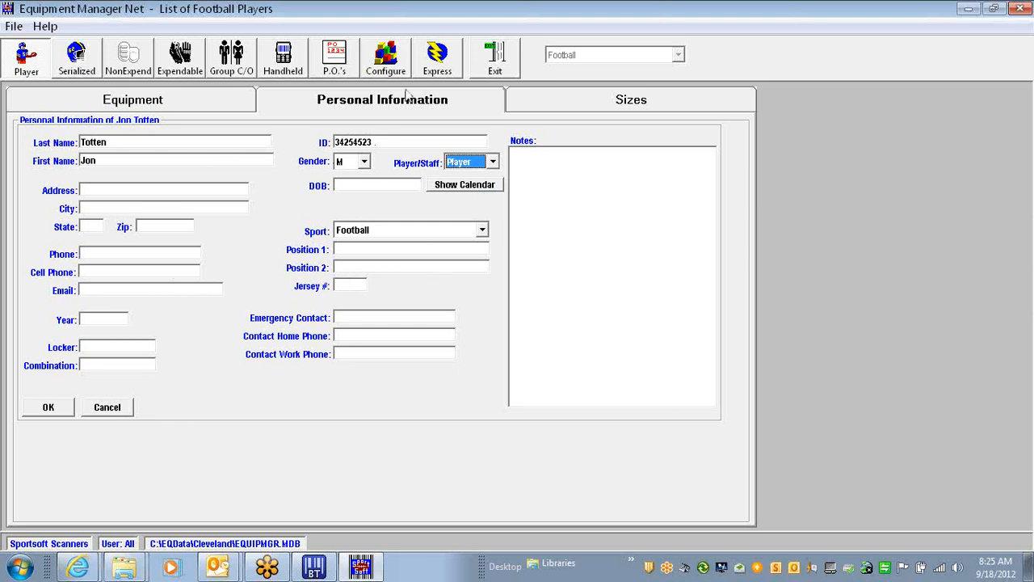
click(631, 103)
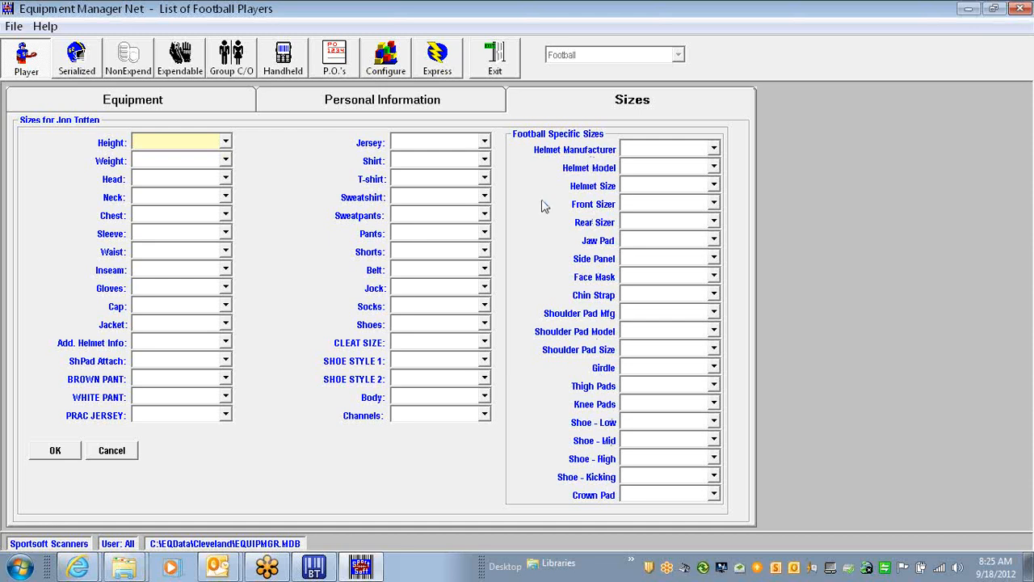
click(112, 454)
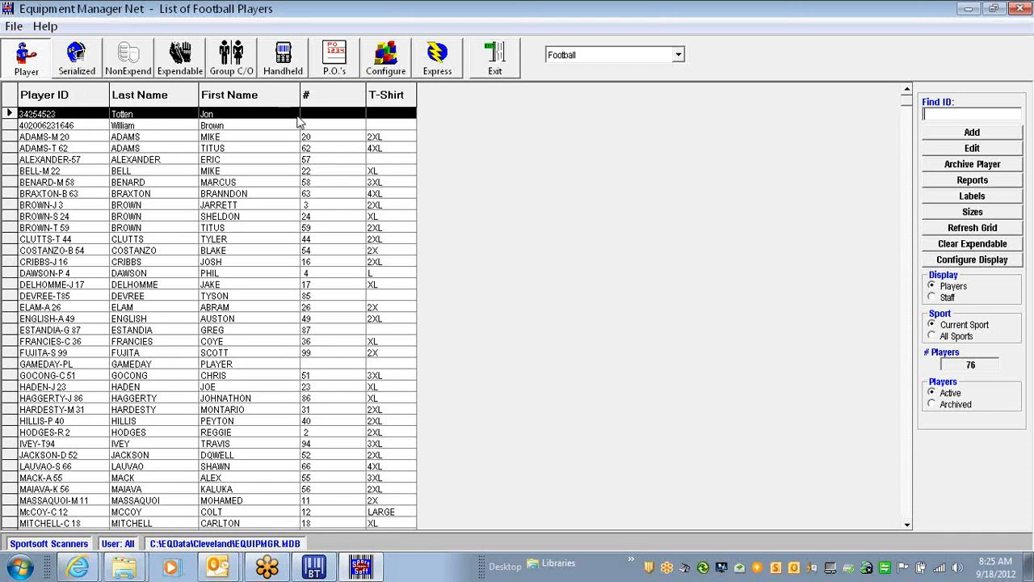
Hide the Jersey Number and T-Shirt Size columns again and apply
click(973, 260)
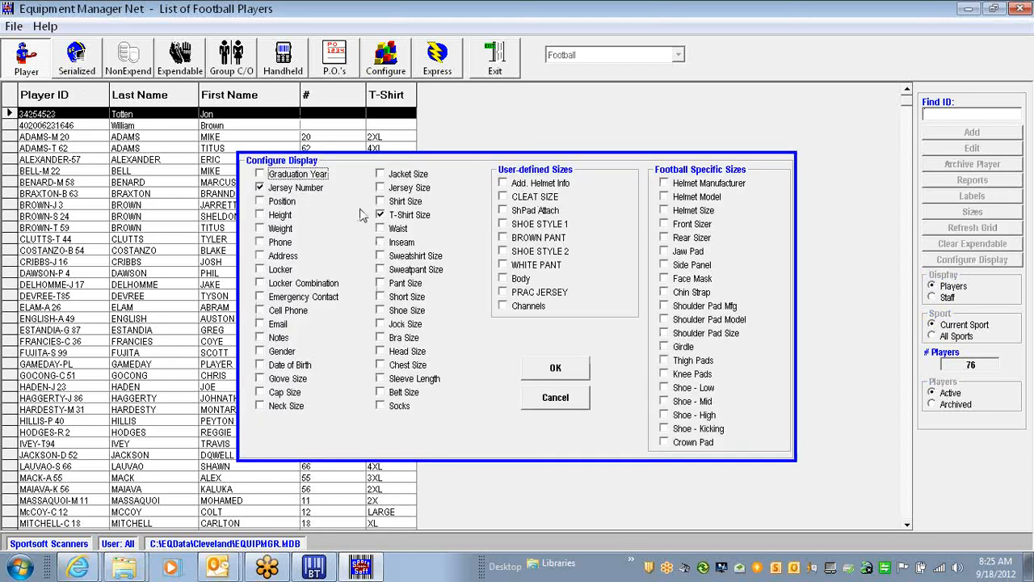
click(258, 188)
click(378, 216)
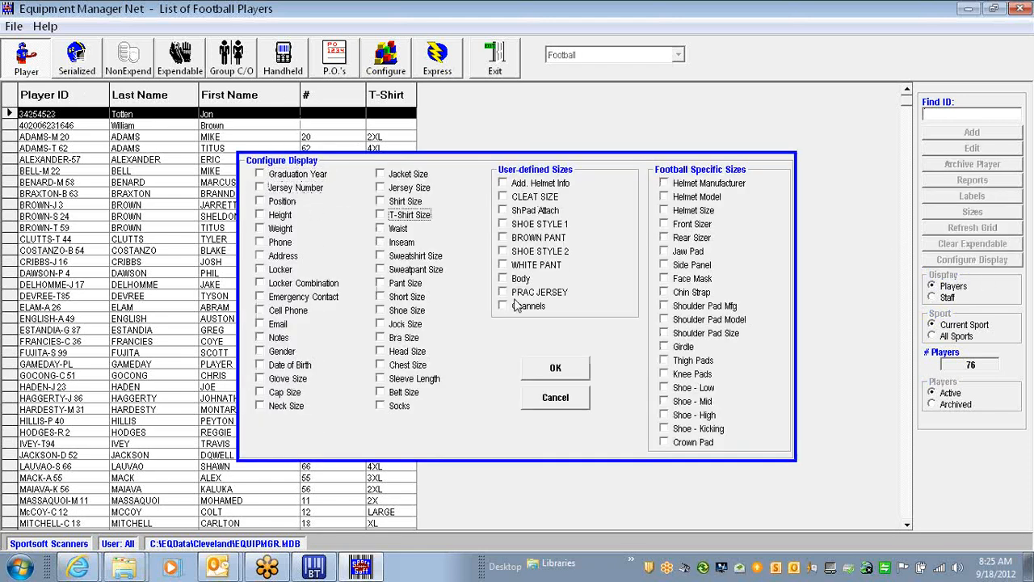
click(567, 370)
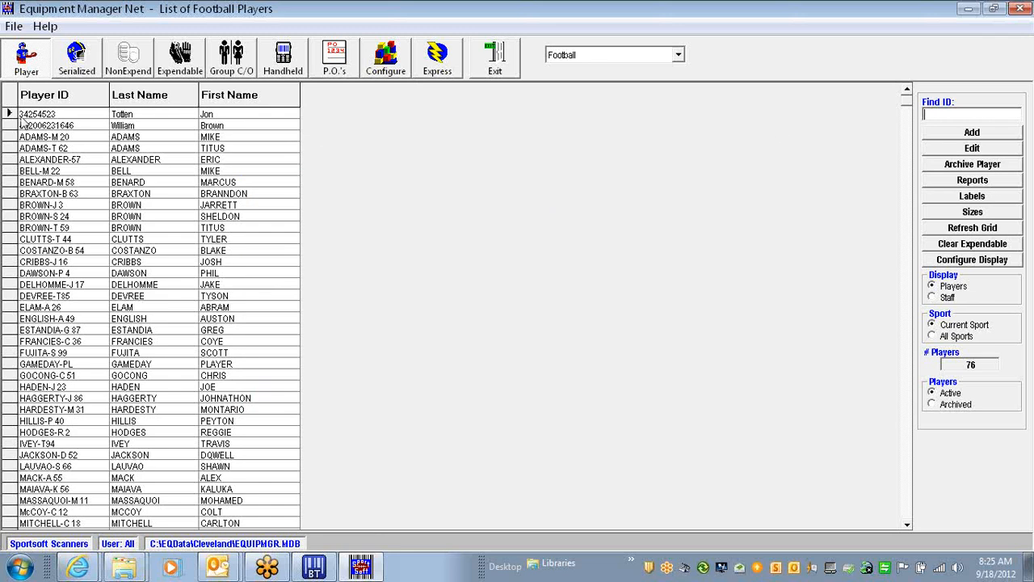
click(939, 118)
Add new player ID 987 via Find ID, enter the player's last and first names, and save
click(970, 134)
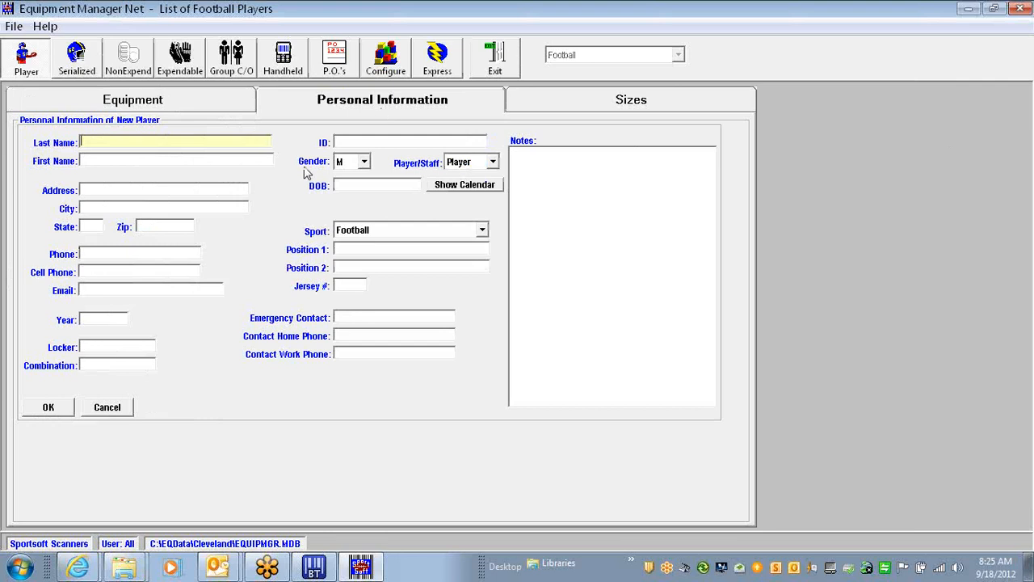
click(107, 408)
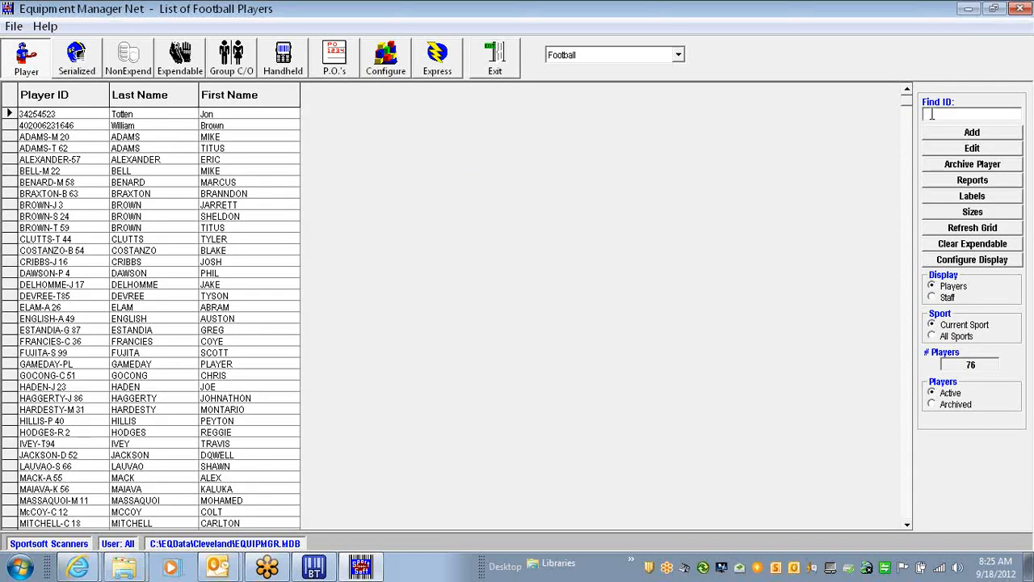
text(987)
key(Return)
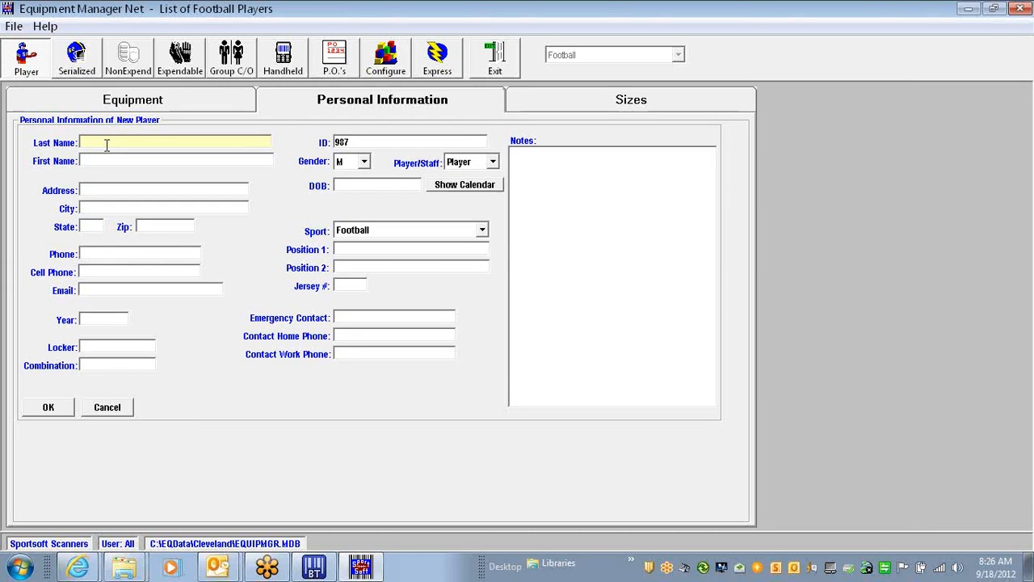
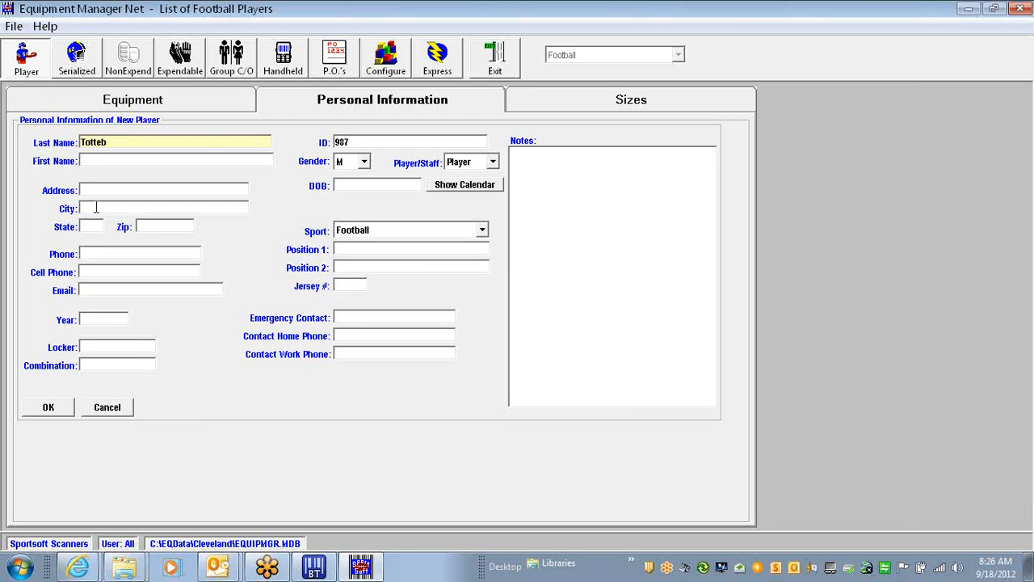
click(97, 160)
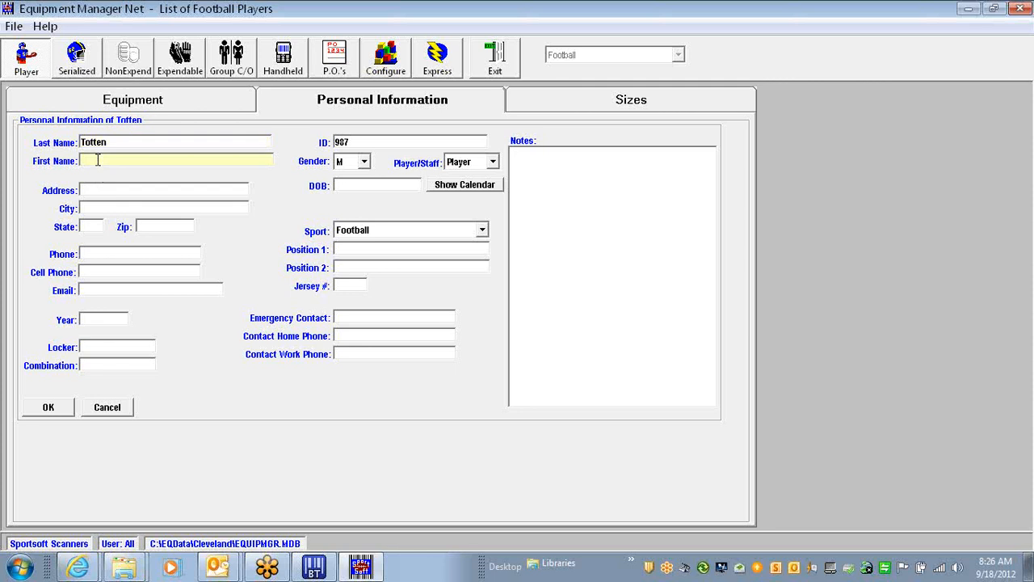
click(48, 408)
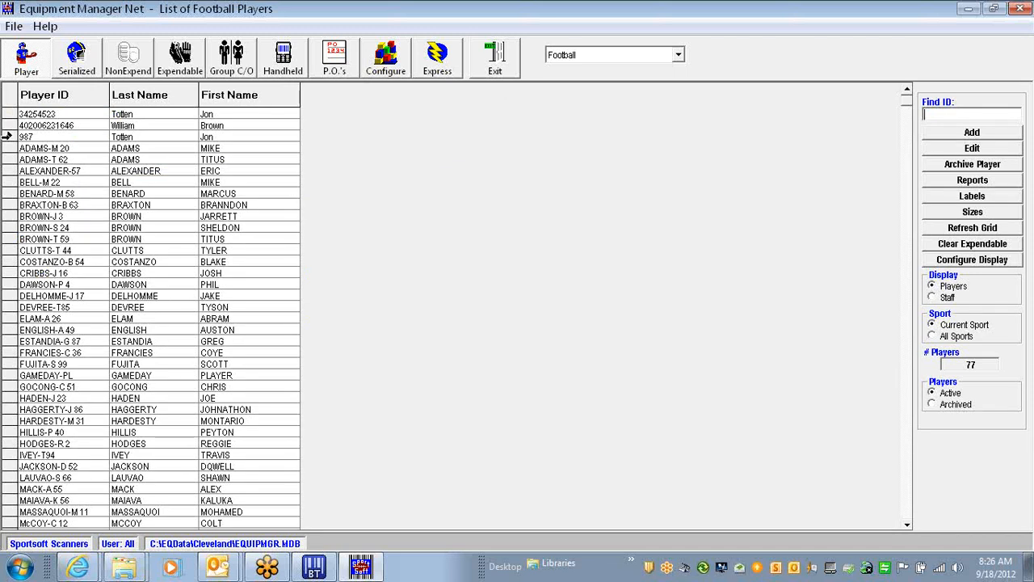
click(8, 137)
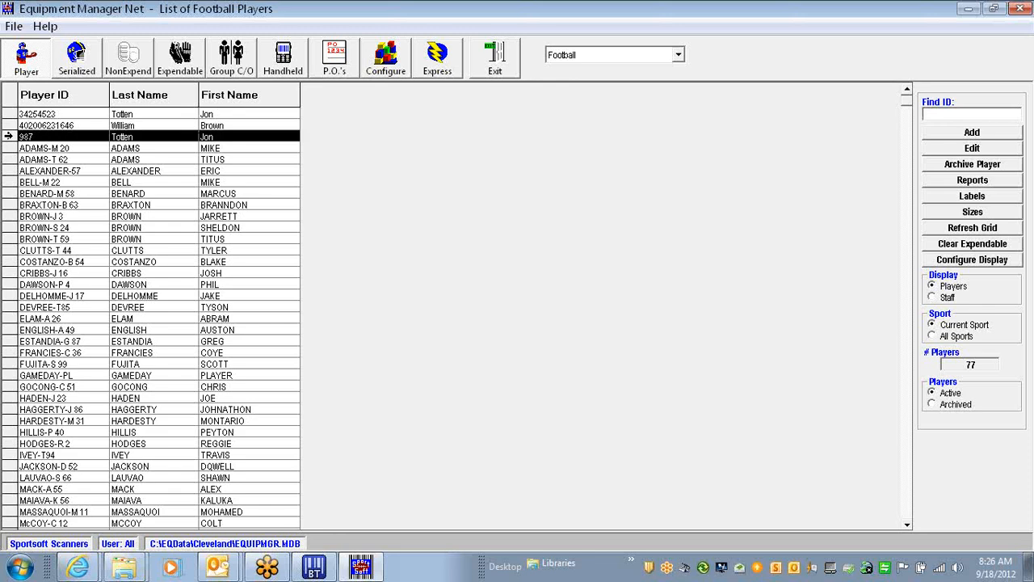
double_click(8, 136)
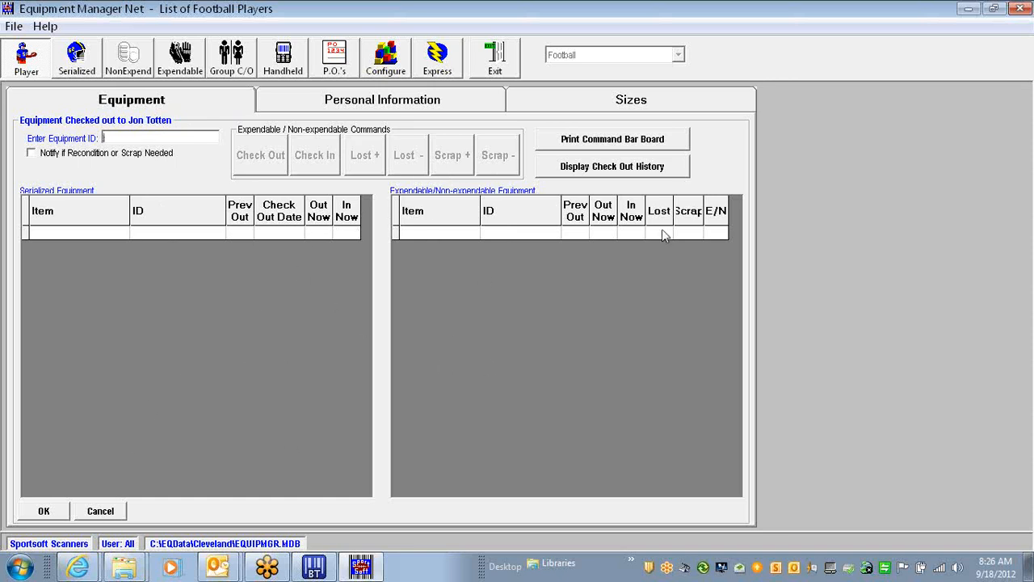
click(104, 514)
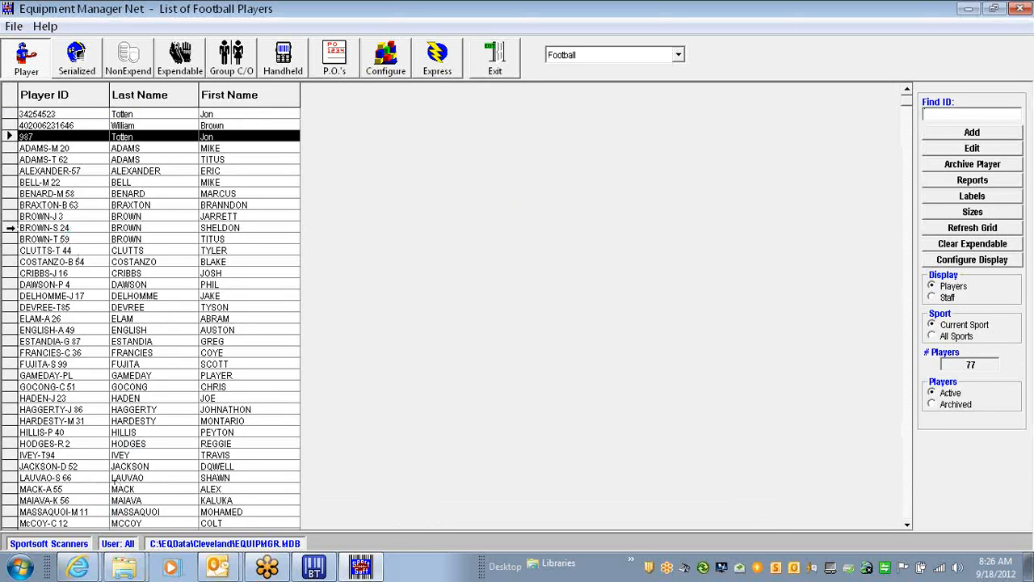
Open jersey 24's record, select the second REEBOK expendable item, and show check-out history
double_click(11, 227)
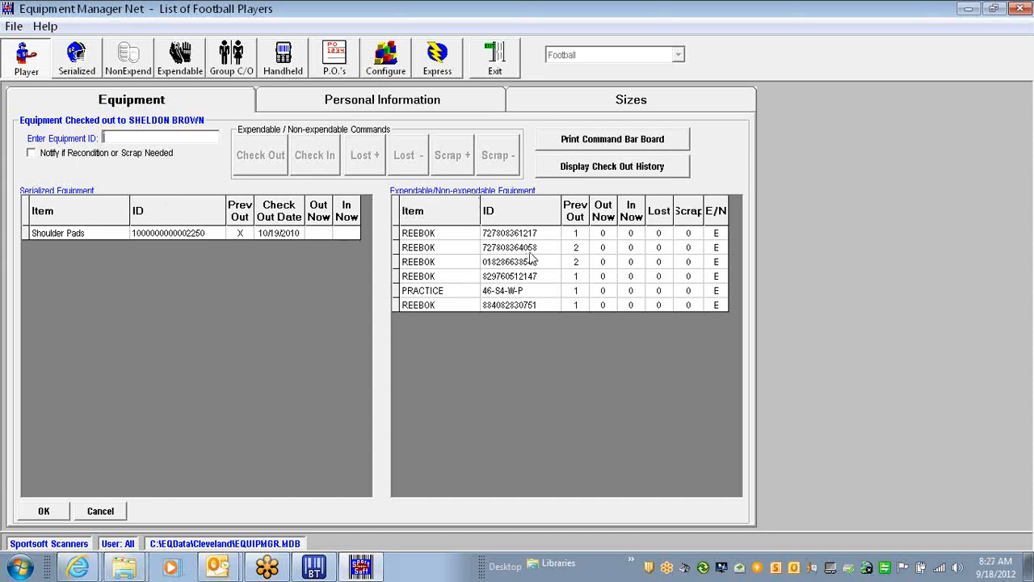
click(404, 249)
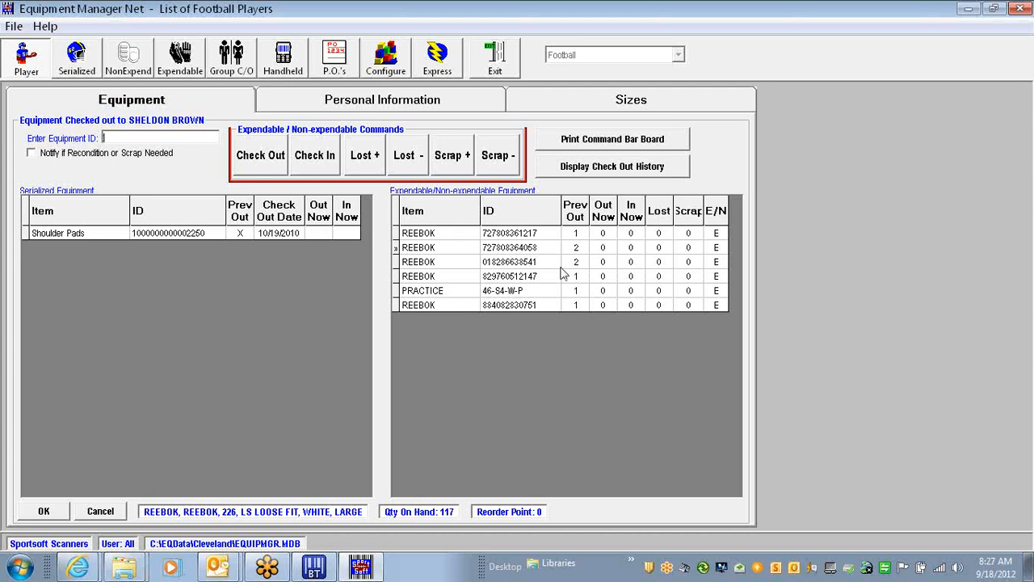
click(618, 167)
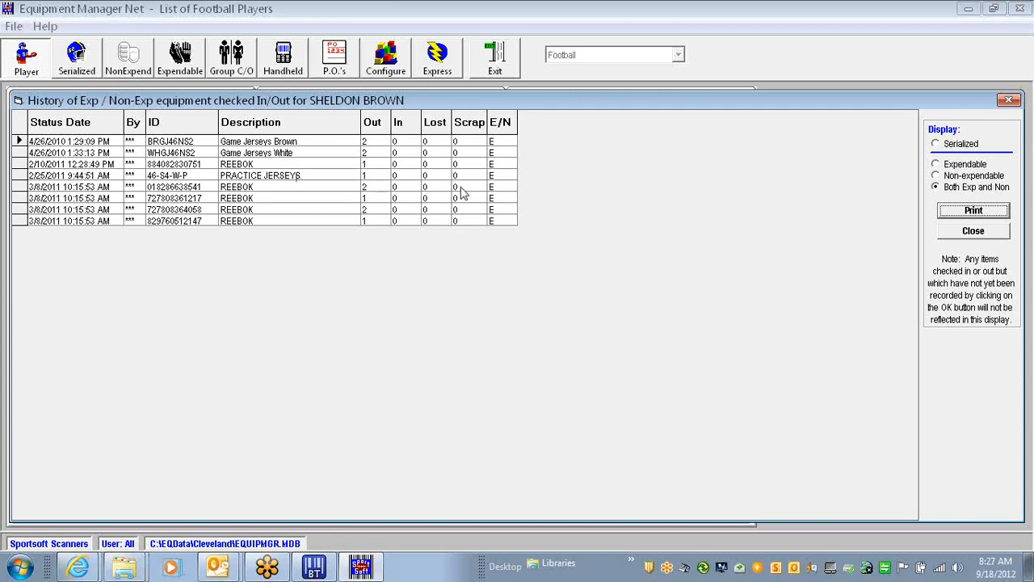
Close the History window and show the Personal Information tab
click(972, 234)
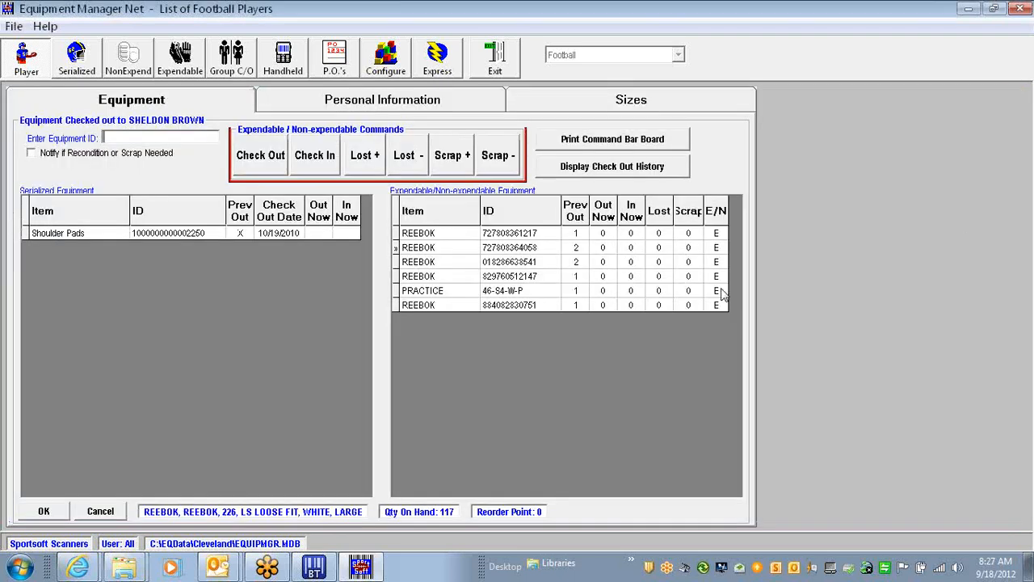
click(391, 104)
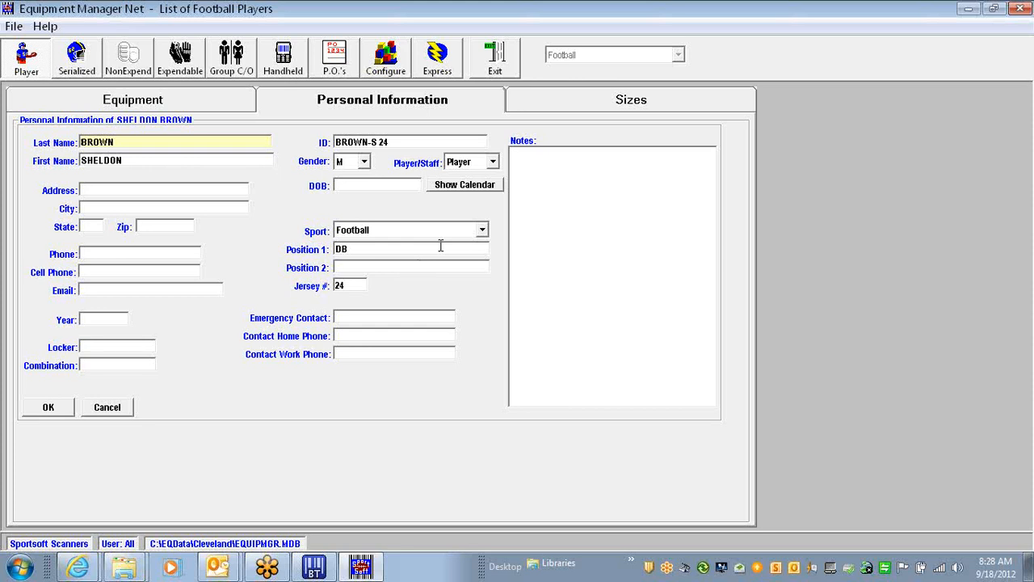
click(482, 231)
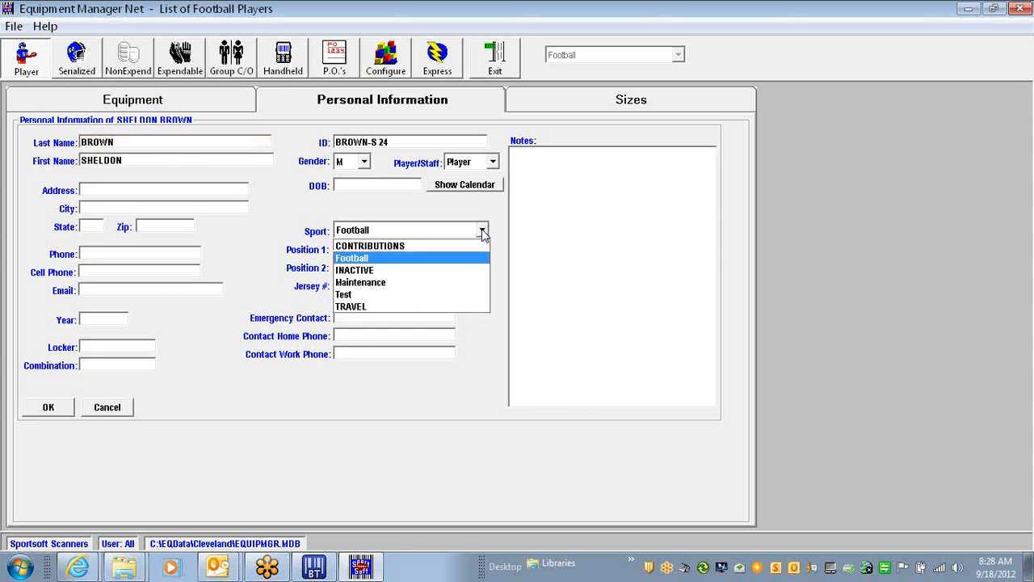
click(410, 290)
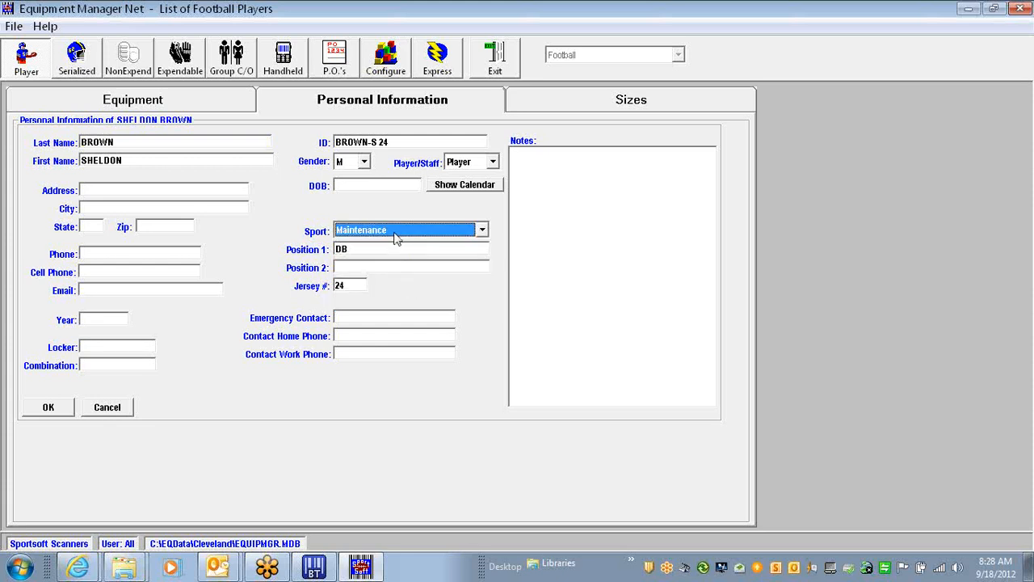
click(483, 230)
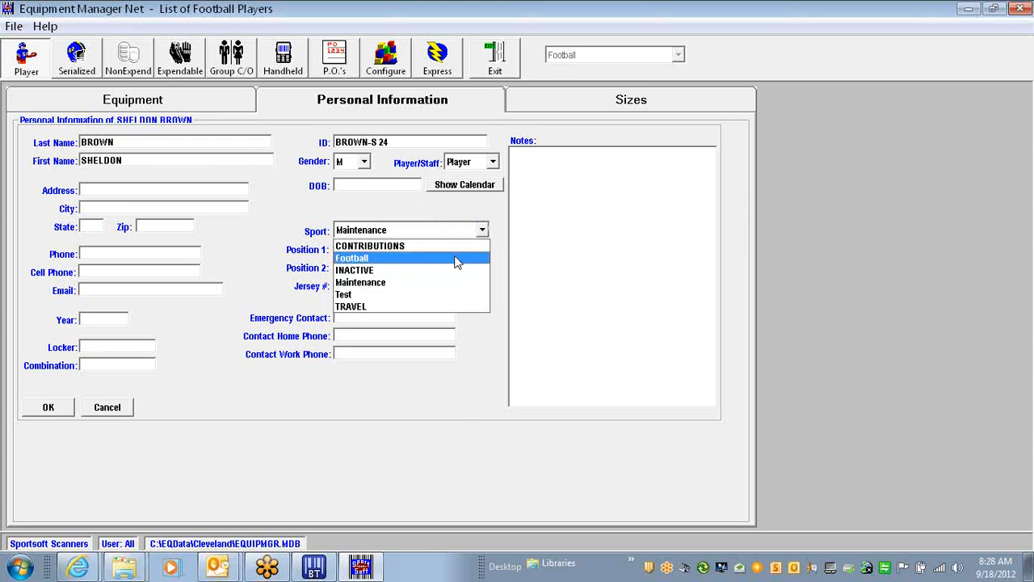
click(457, 258)
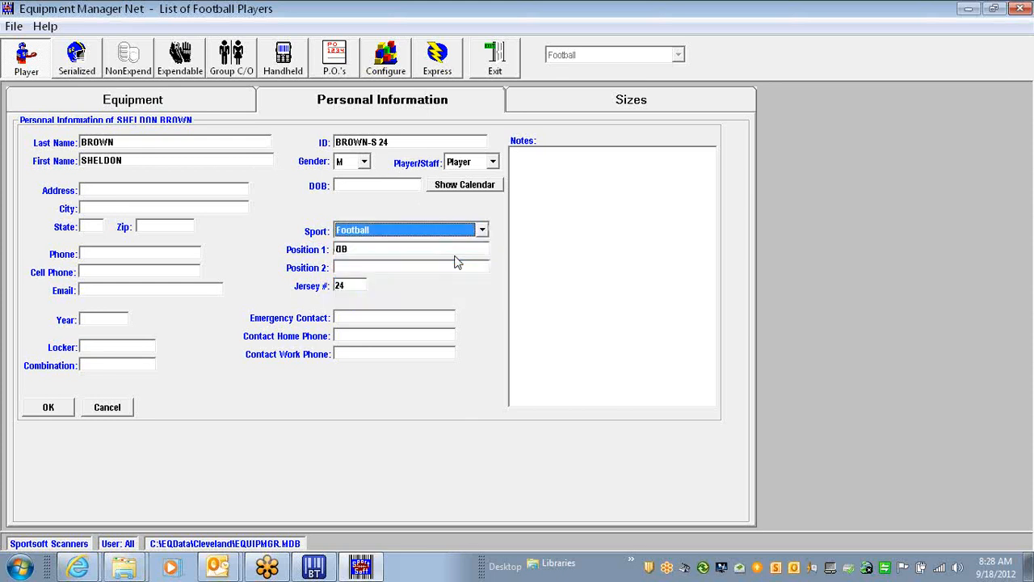
click(517, 157)
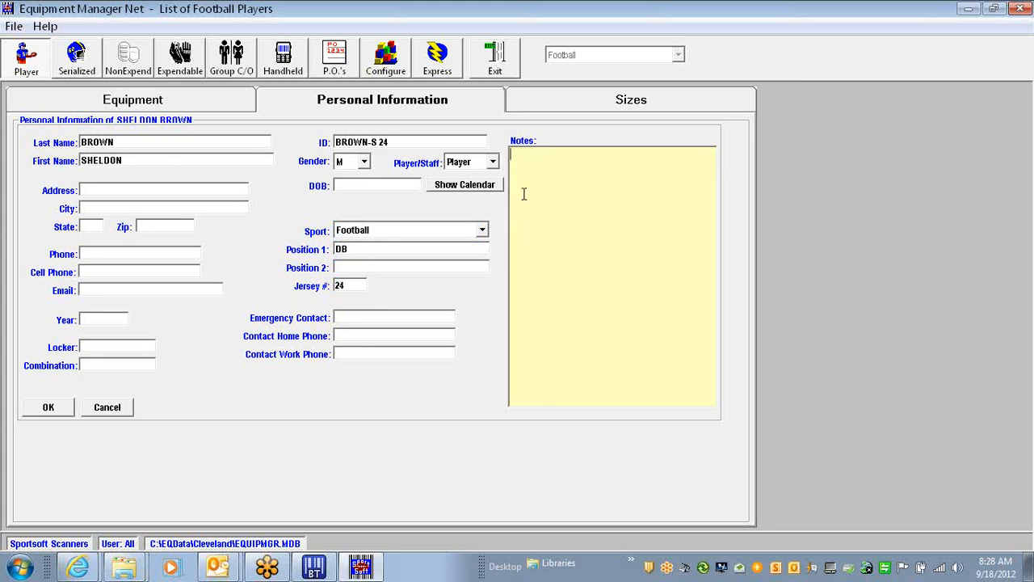
Check the Sizes tab, then close the record with OK to return to the Football list
click(620, 105)
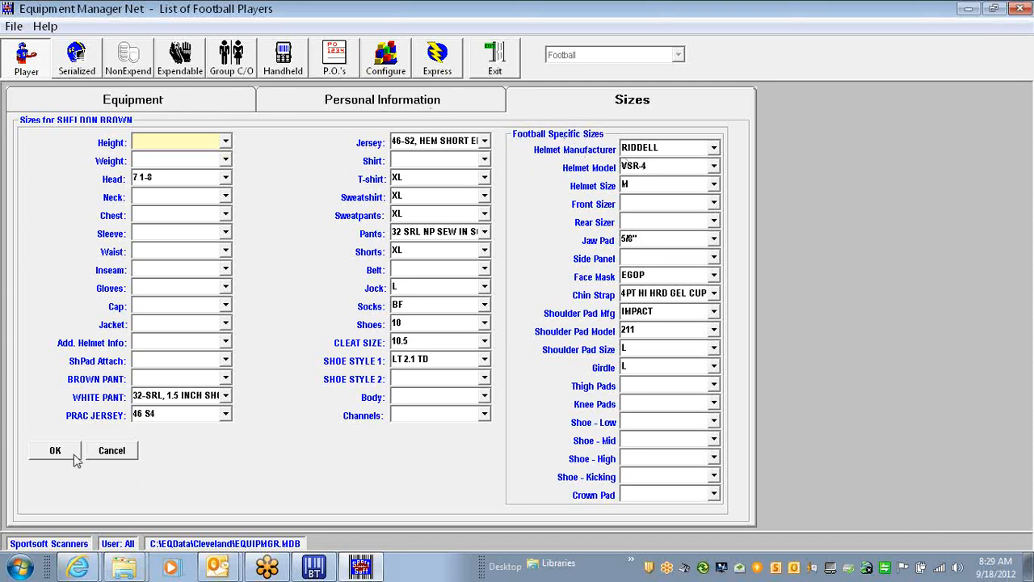
click(99, 451)
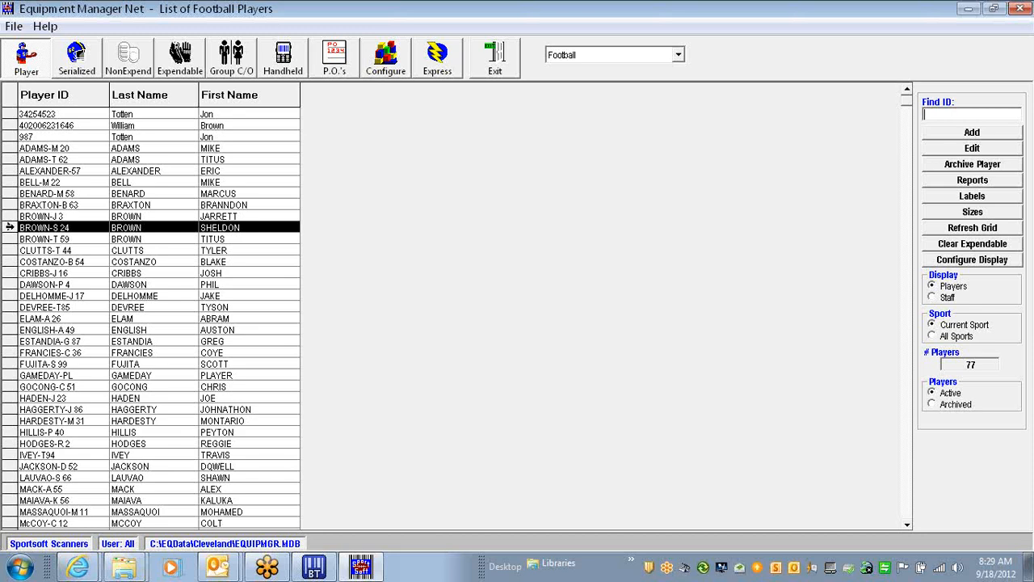
Add a new player (ID temp01) with the player's last and first names and save
click(967, 110)
click(951, 134)
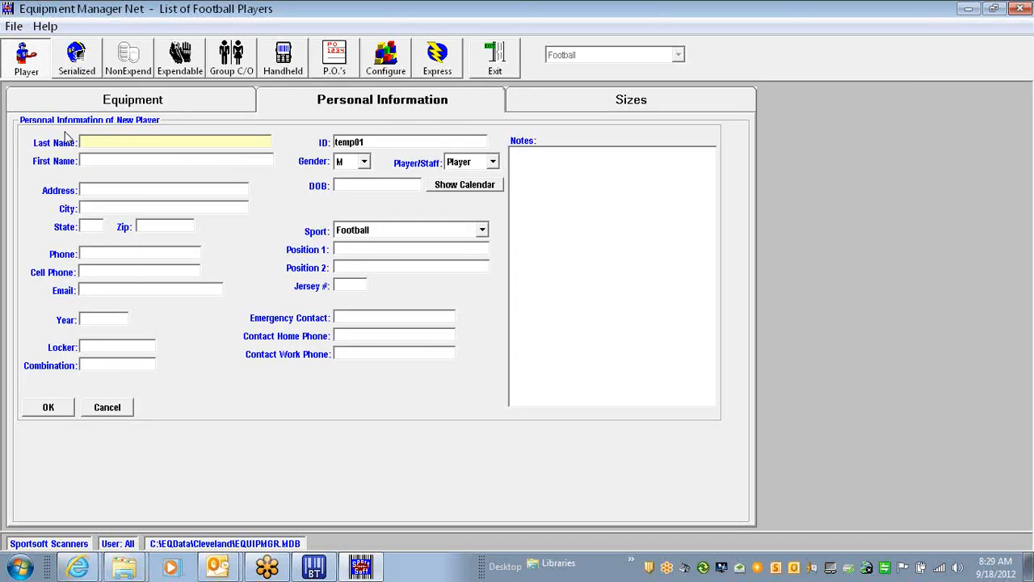
text(Smith)
click(97, 159)
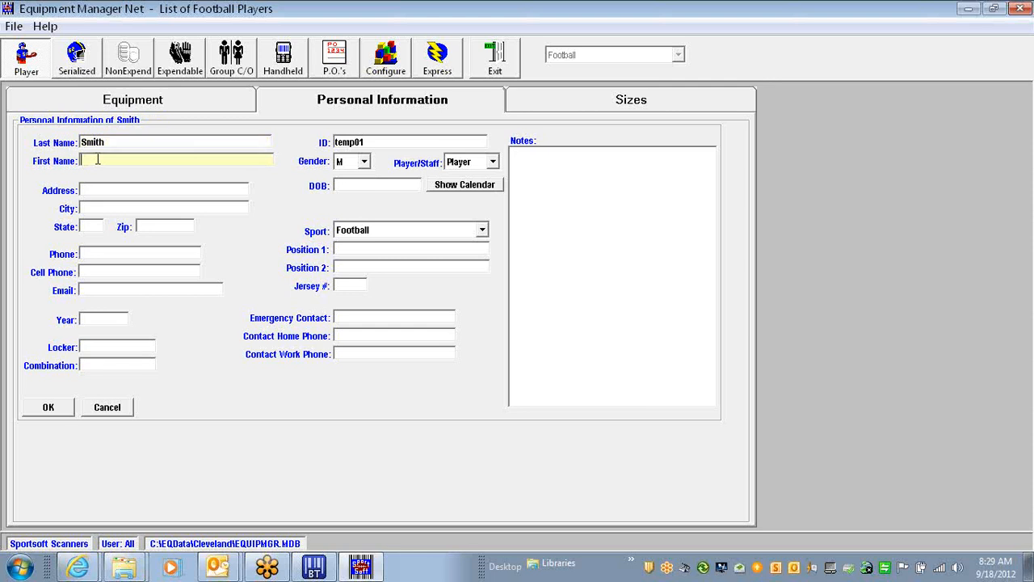
text(Jon)
click(61, 407)
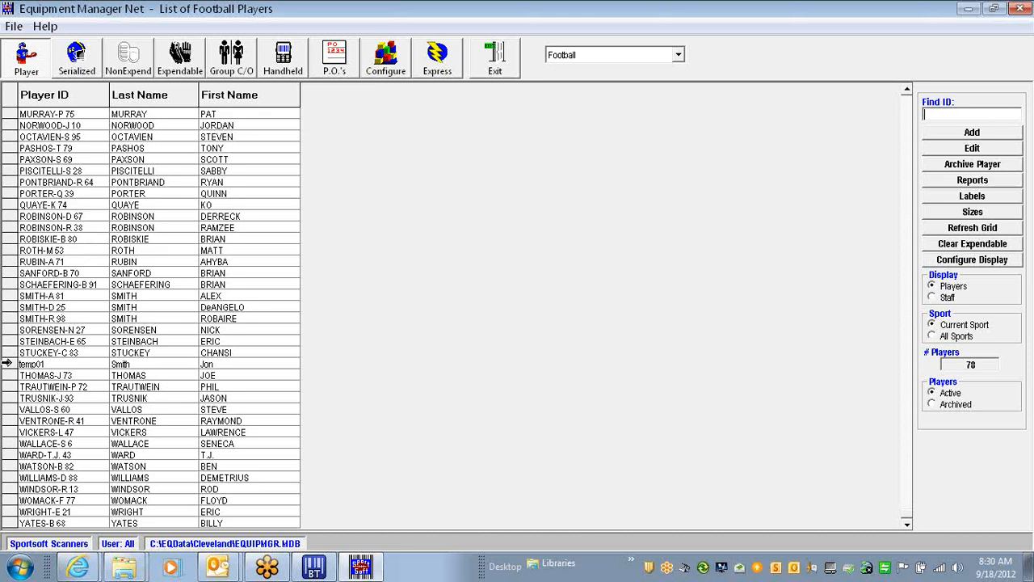
Change the new player's ID from temp01 to 23456 and save the record
click(7, 364)
double_click(10, 369)
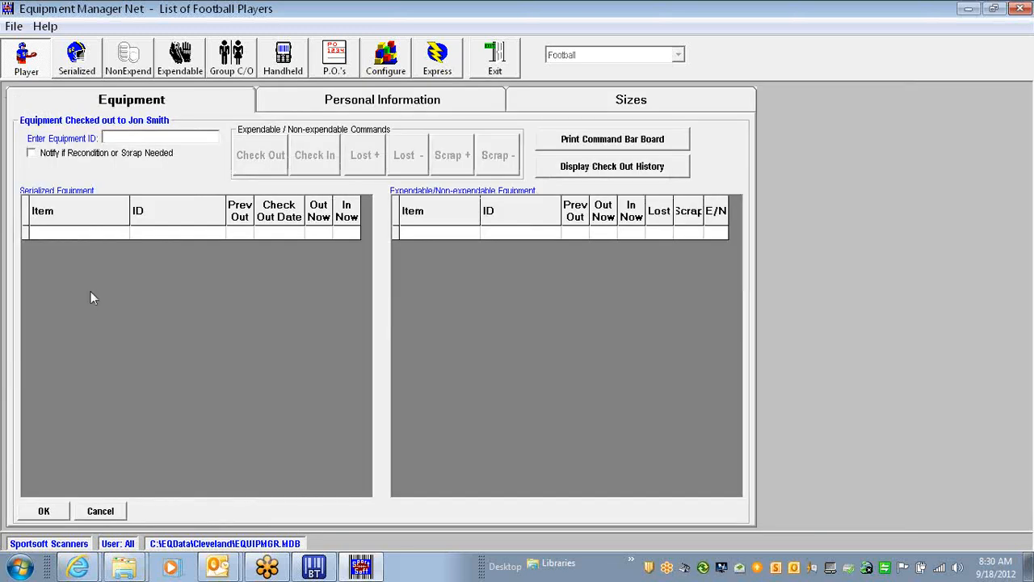
click(376, 103)
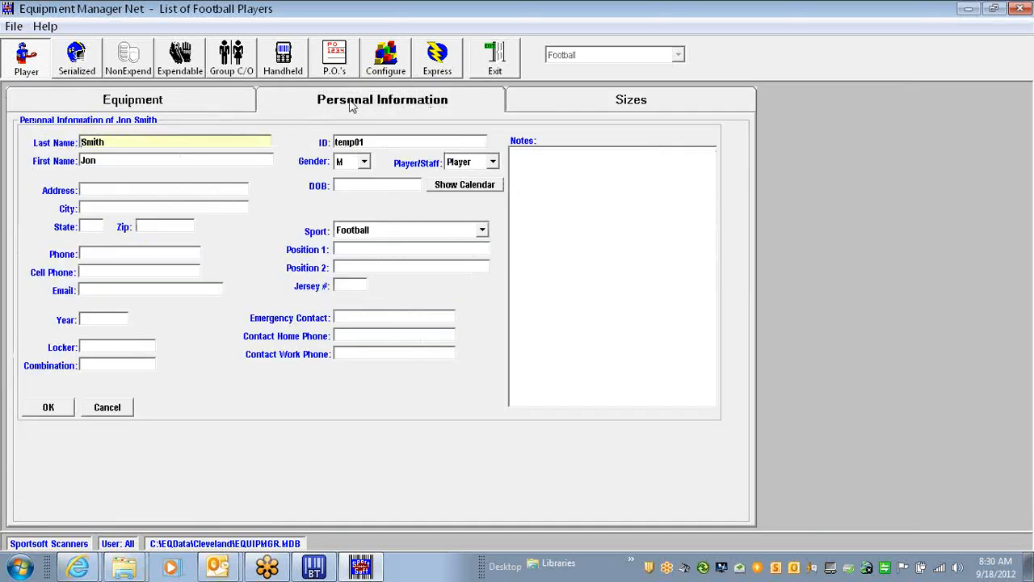
click(388, 143)
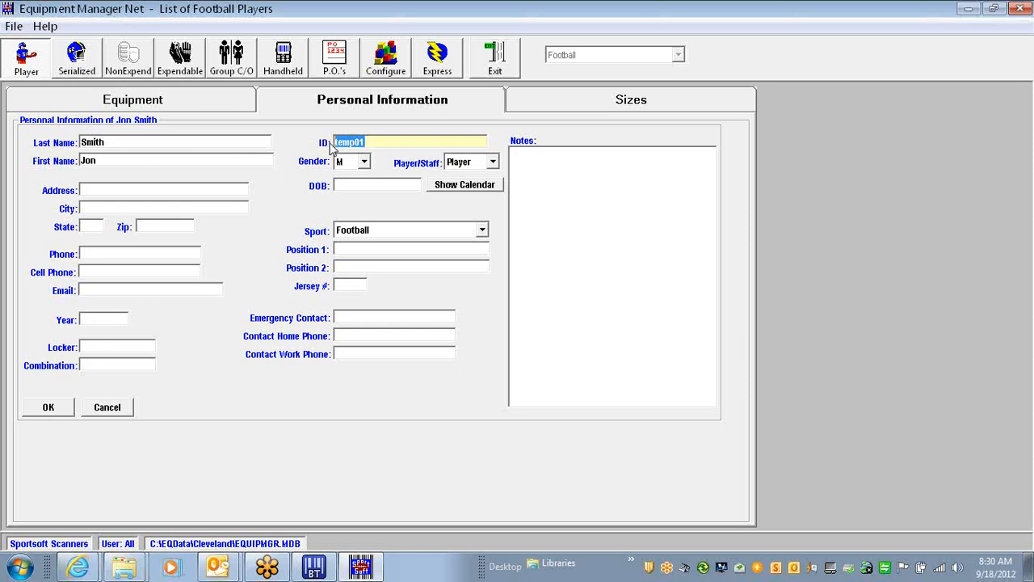
text(23456)
click(65, 412)
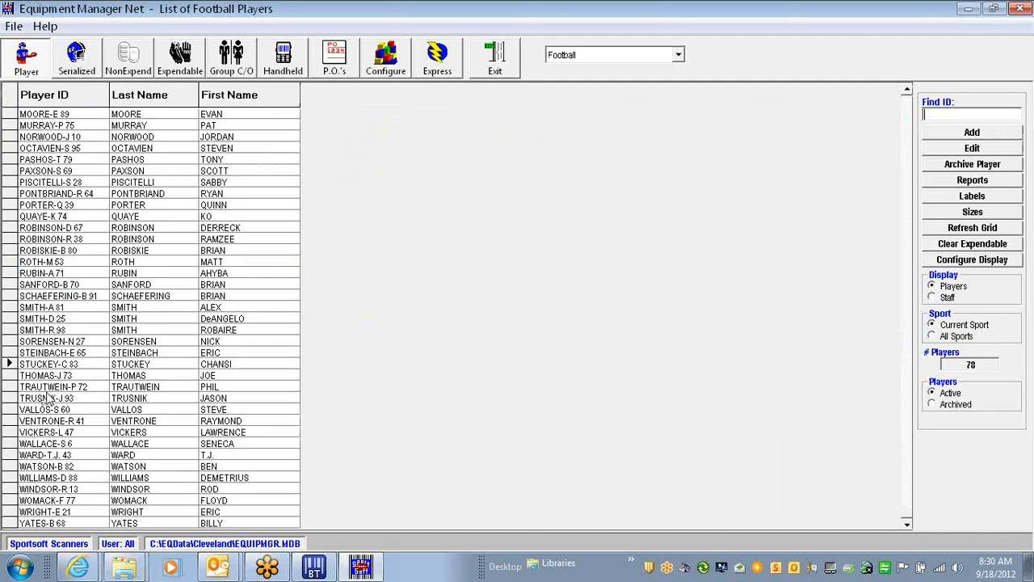
Sort by Player ID, open player 23456's sizes, and cancel without saving
click(52, 97)
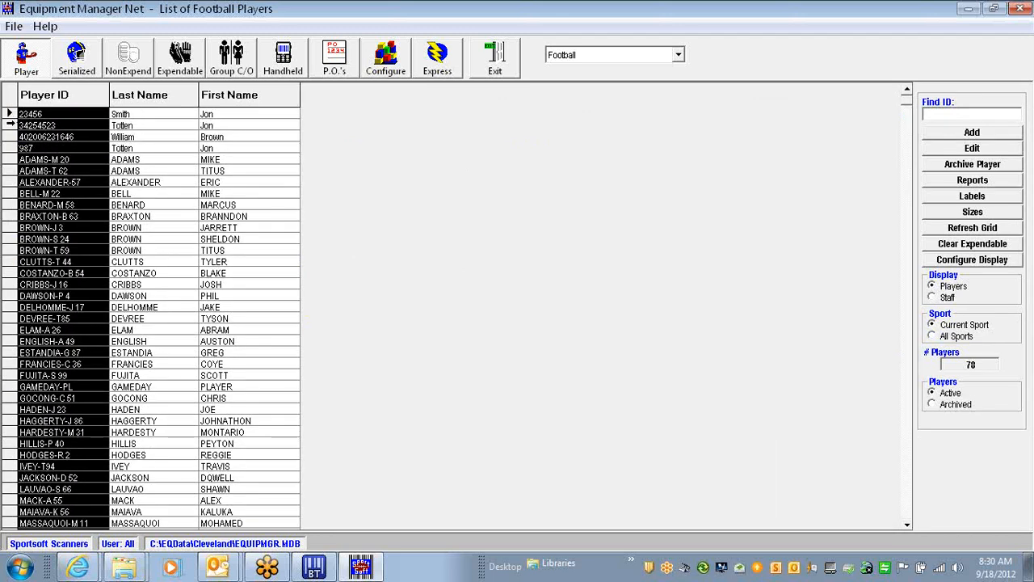
click(9, 114)
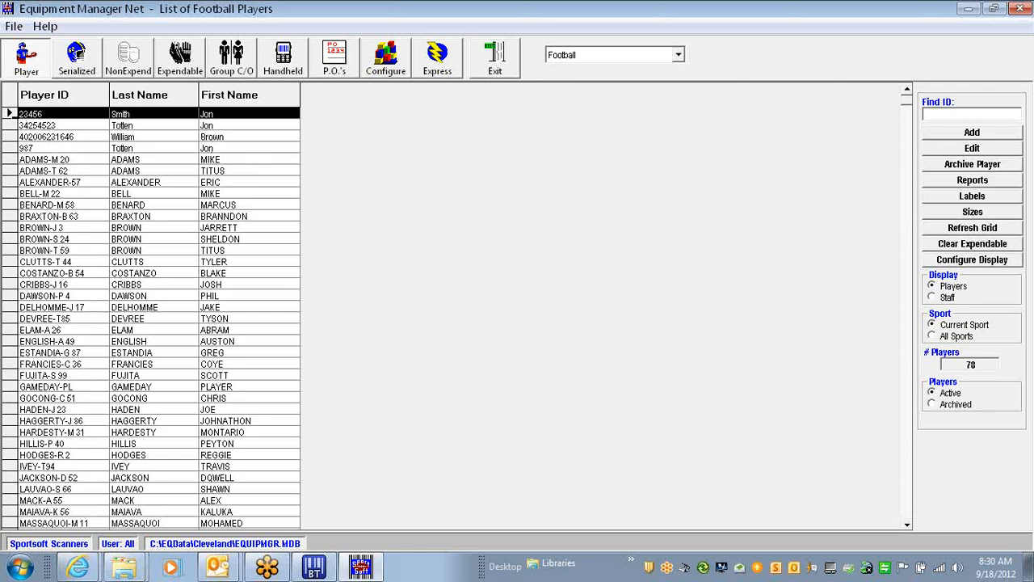
double_click(11, 114)
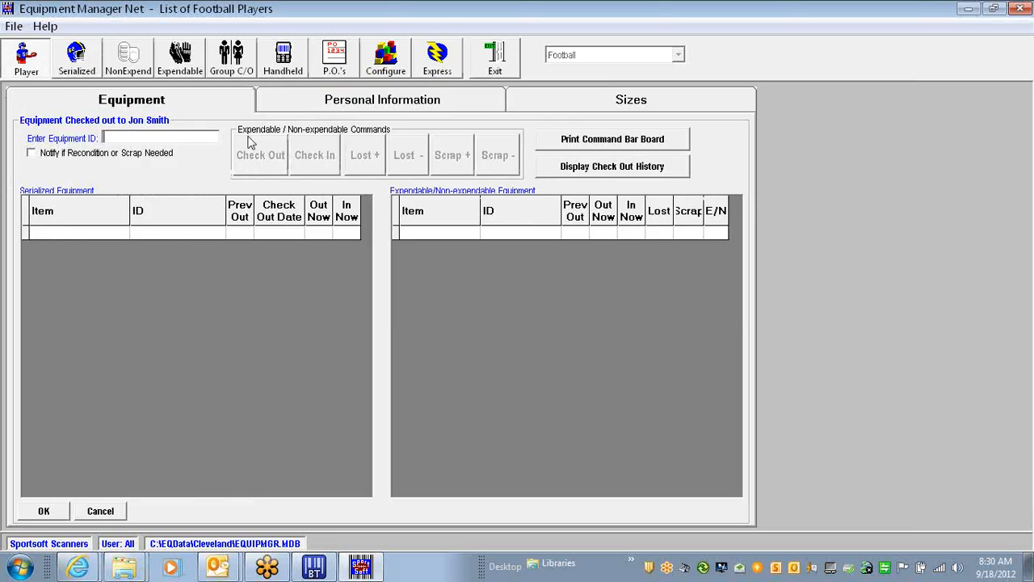
click(673, 96)
click(111, 450)
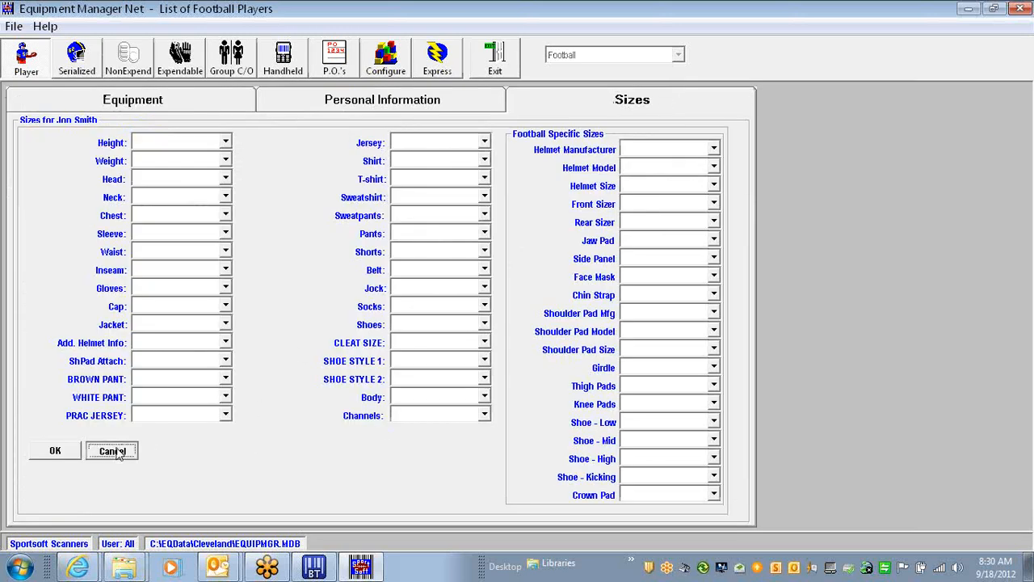
View another player's sizes and cancel without saving
double_click(13, 178)
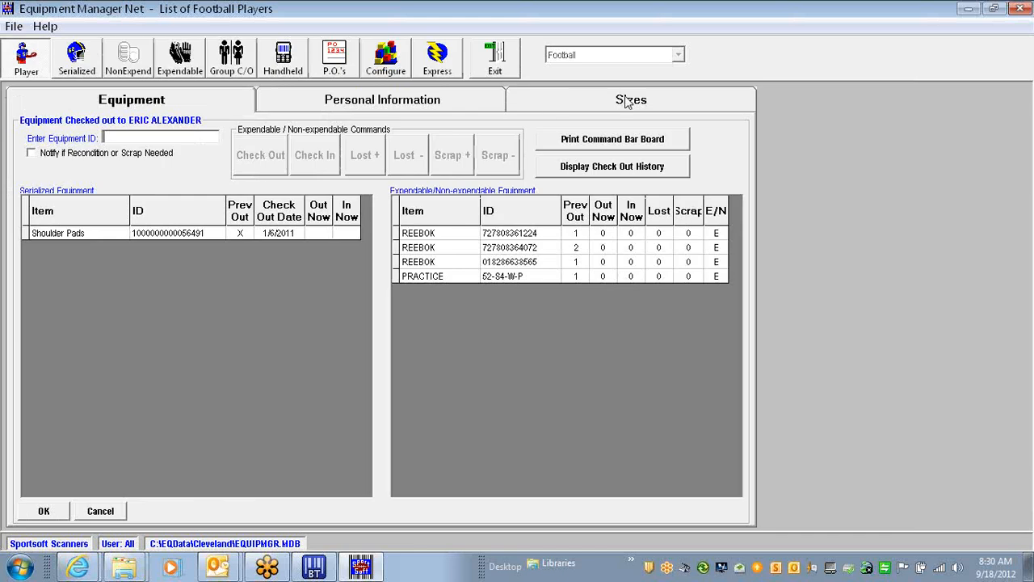
click(627, 100)
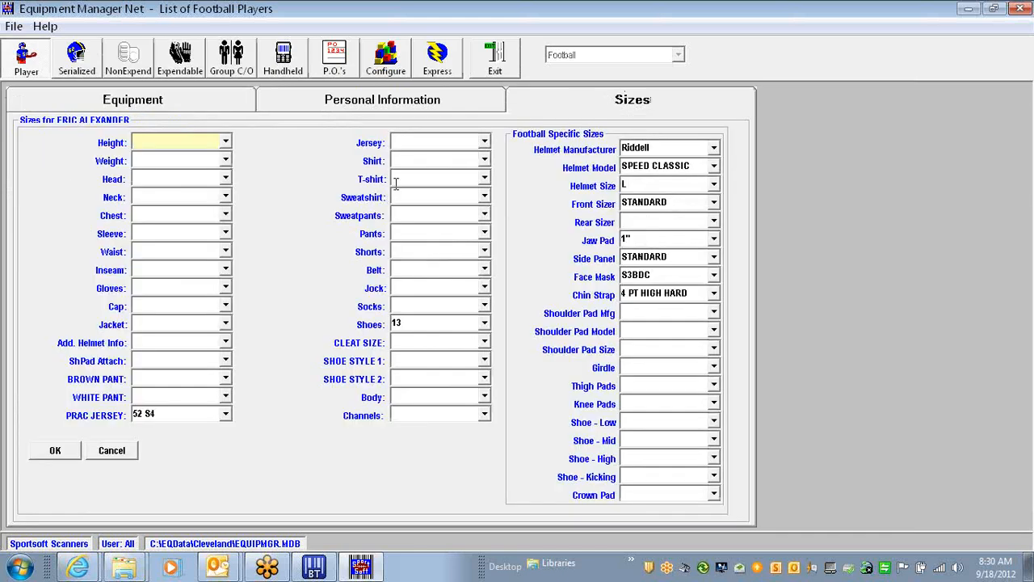
click(112, 450)
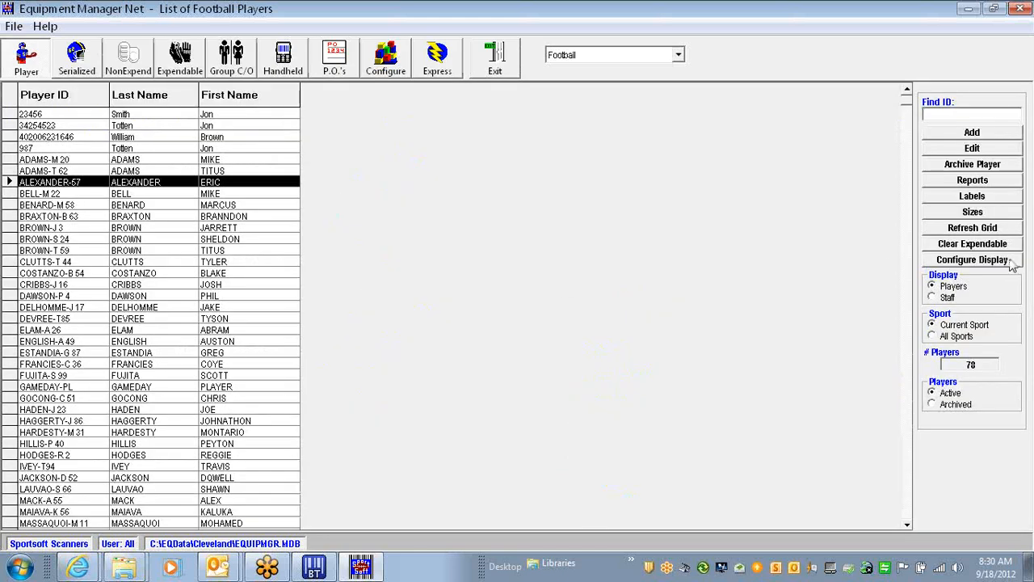
click(974, 213)
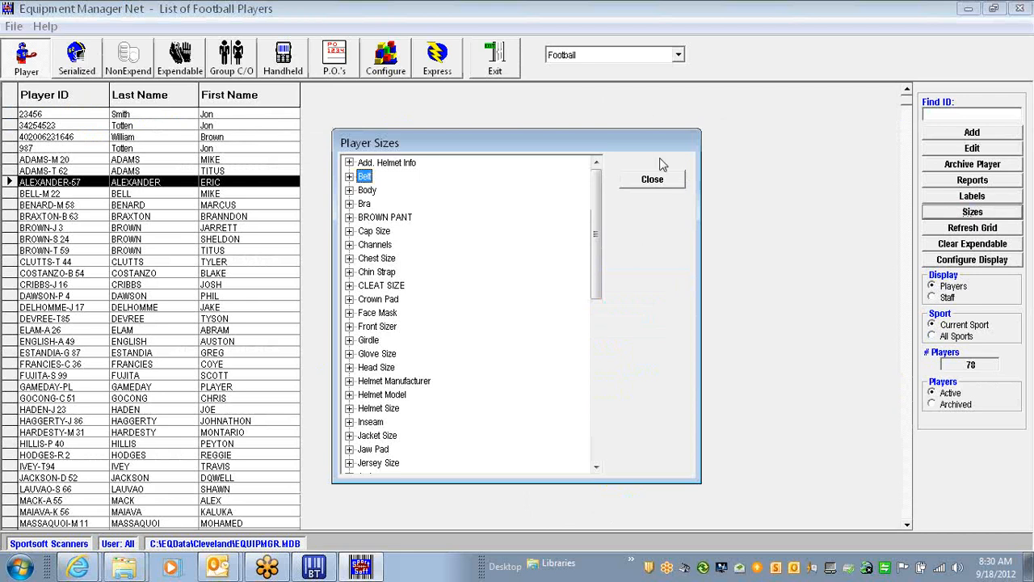
click(597, 458)
click(597, 463)
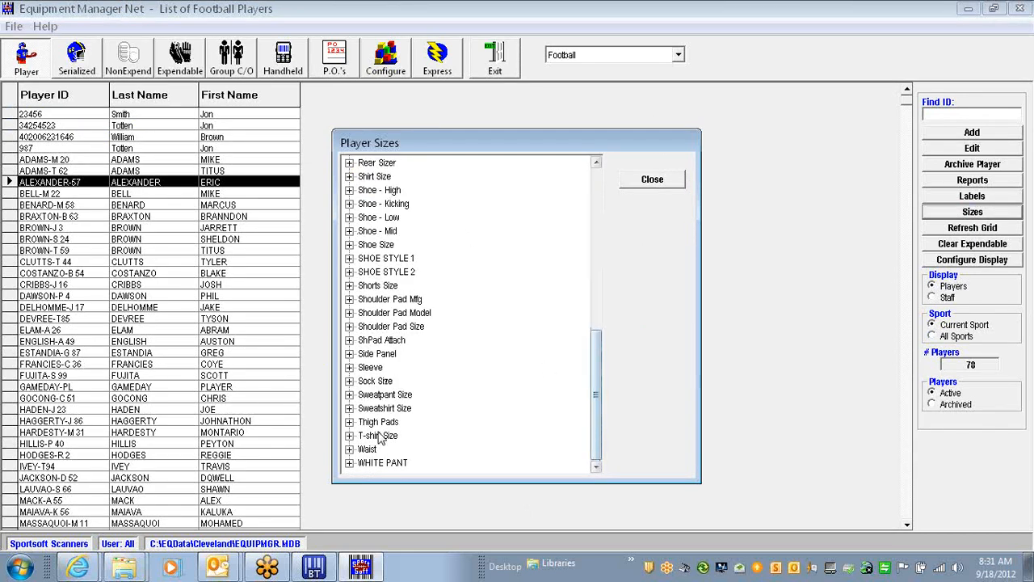
click(348, 441)
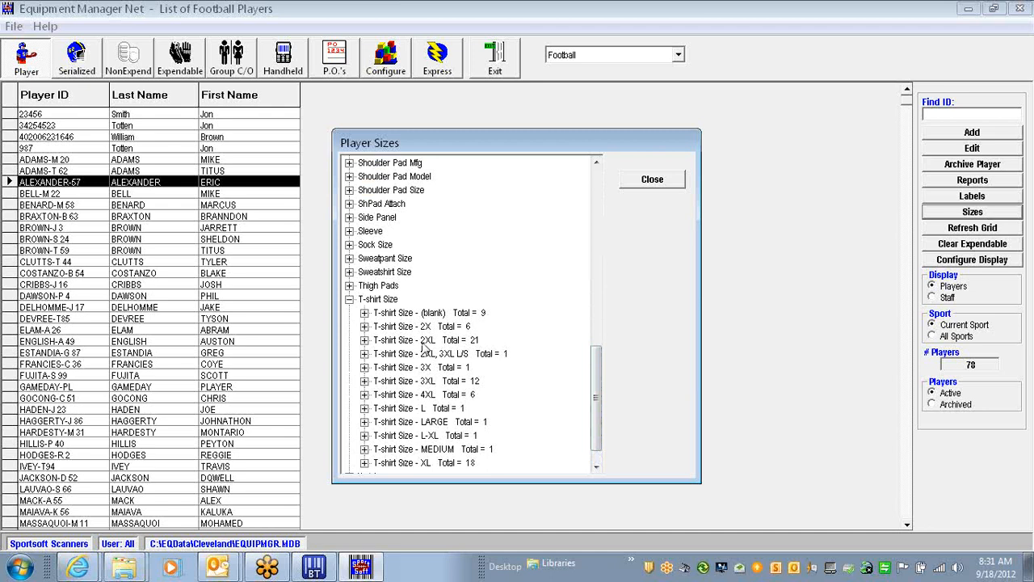
click(348, 300)
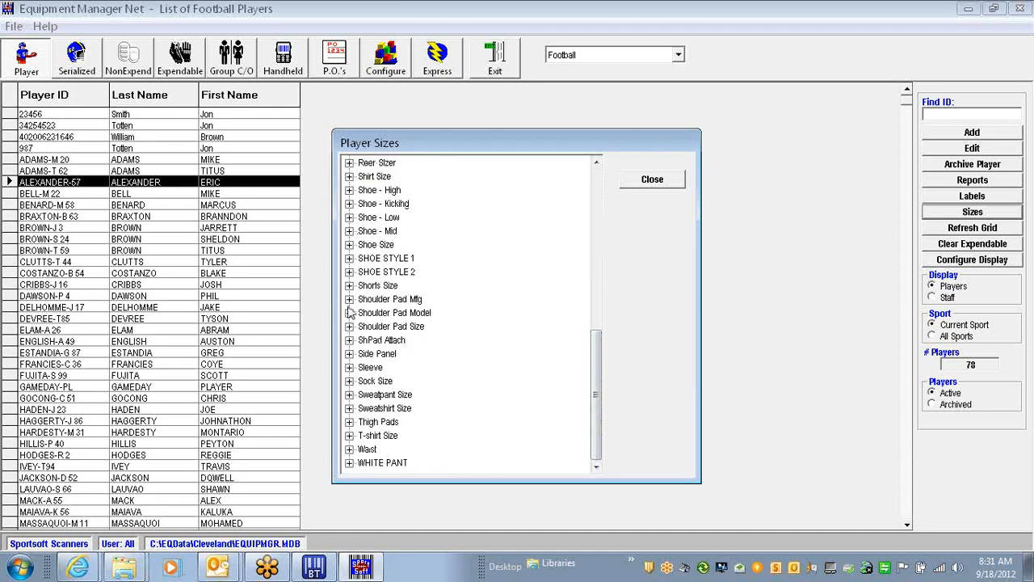
click(349, 436)
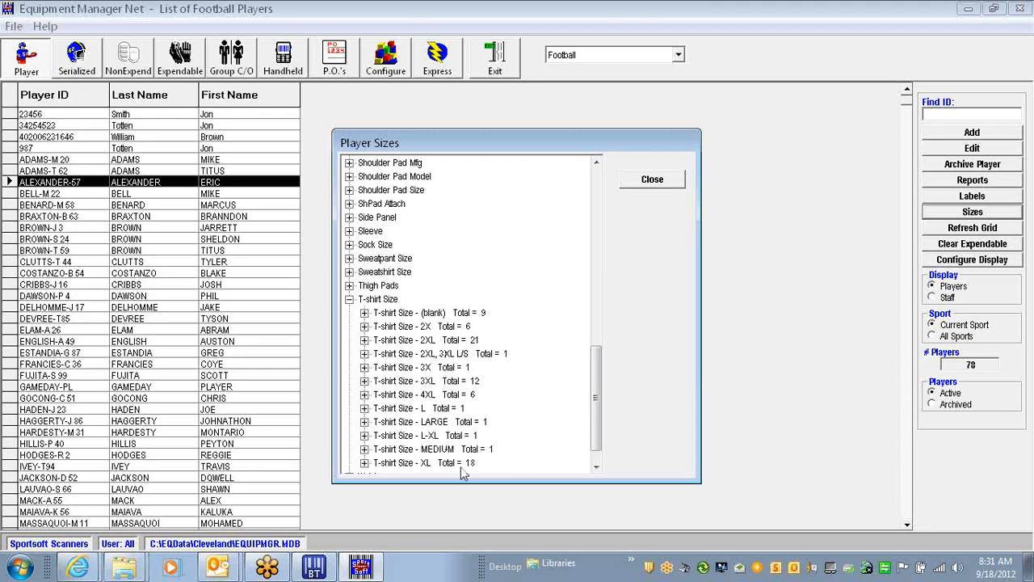
click(364, 326)
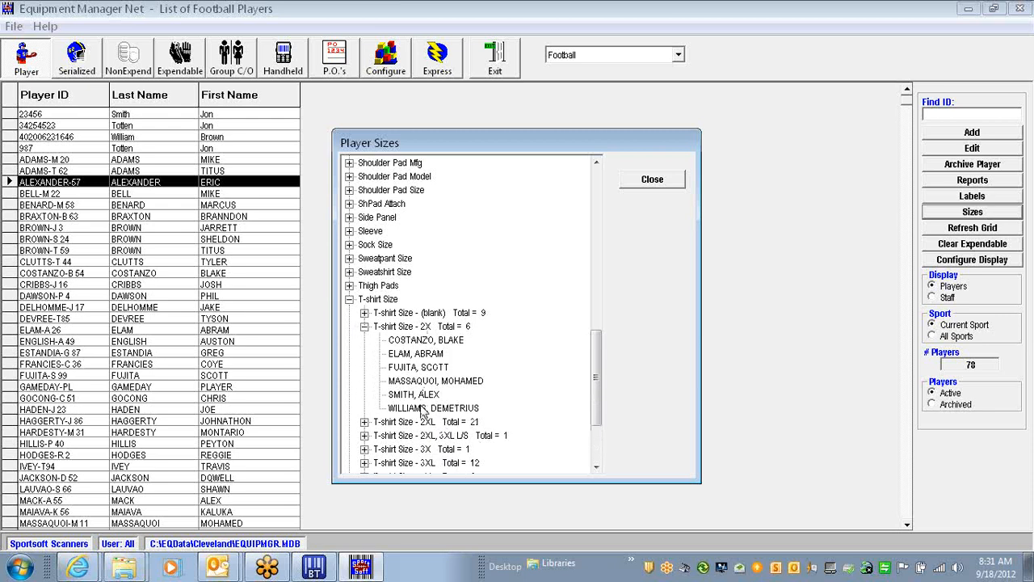
click(349, 299)
click(652, 181)
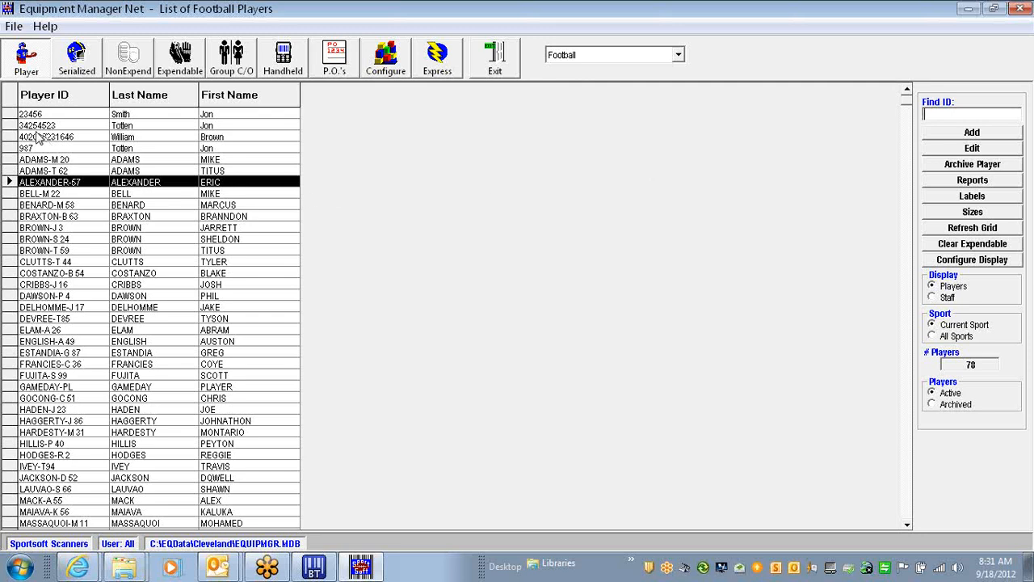
Archive the second player in the grid and confirm with Yes
click(11, 126)
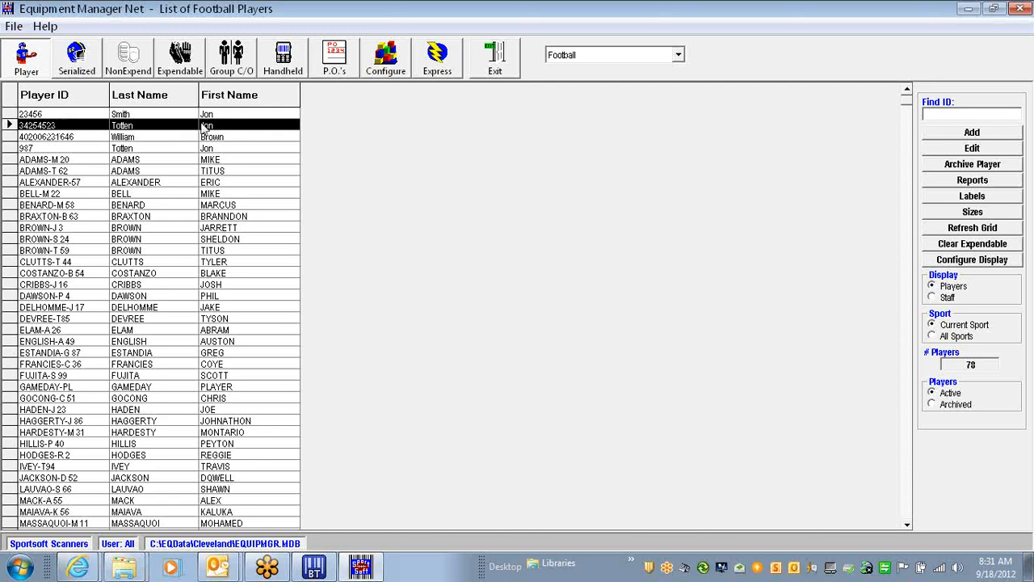
click(972, 164)
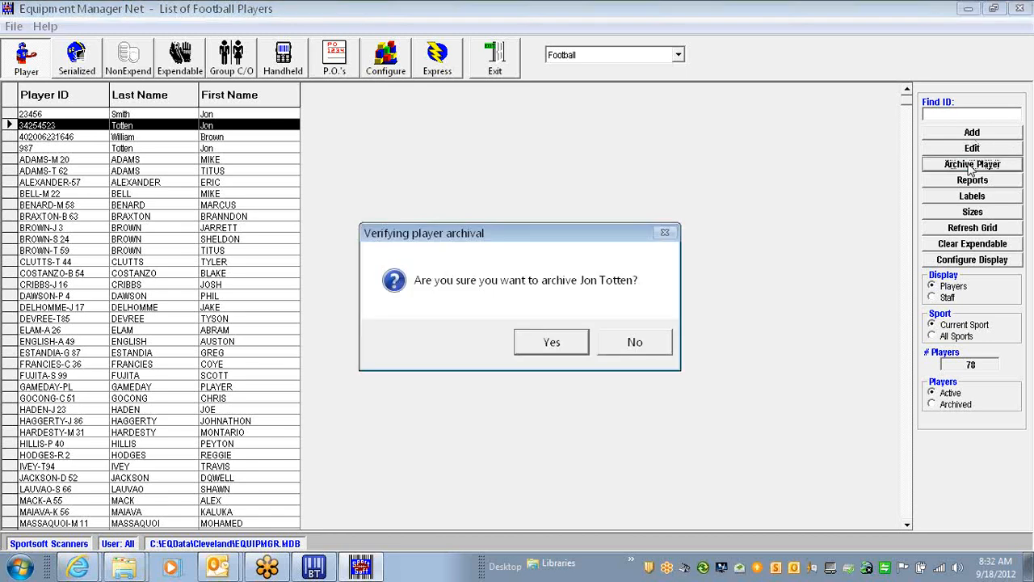
click(551, 342)
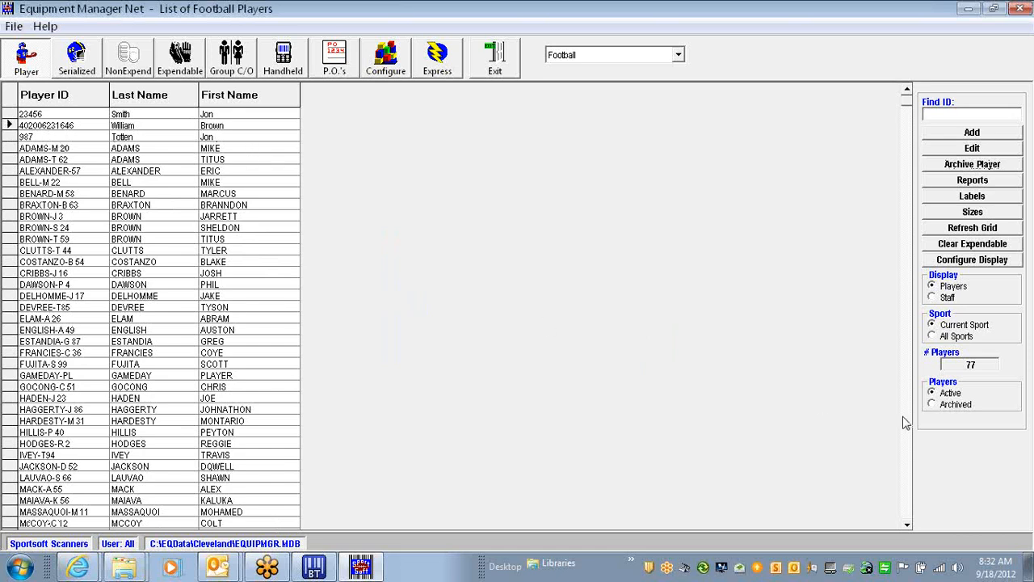
Reactivate the archived player from the Archived list, then return to Active players
click(951, 407)
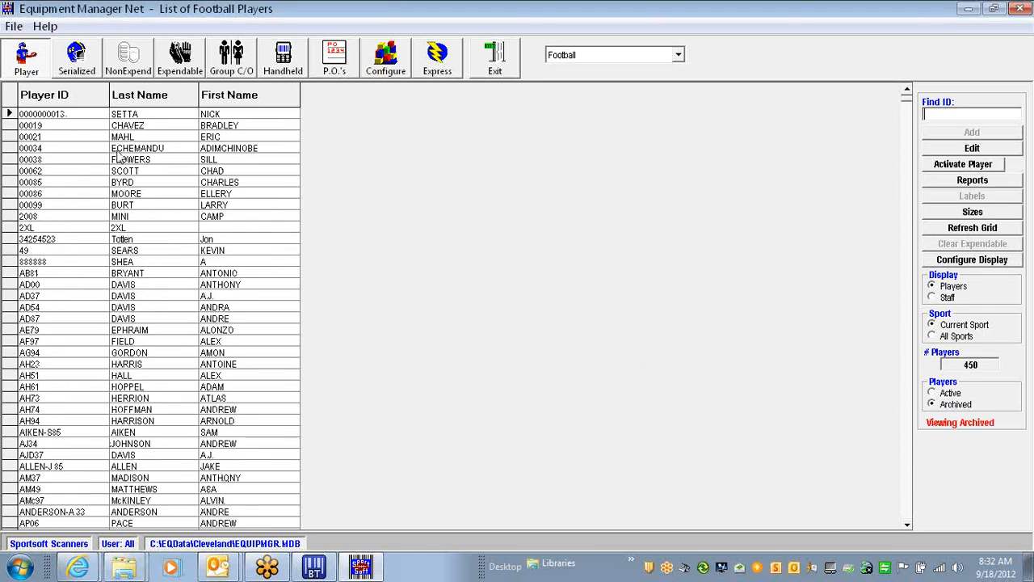
click(59, 96)
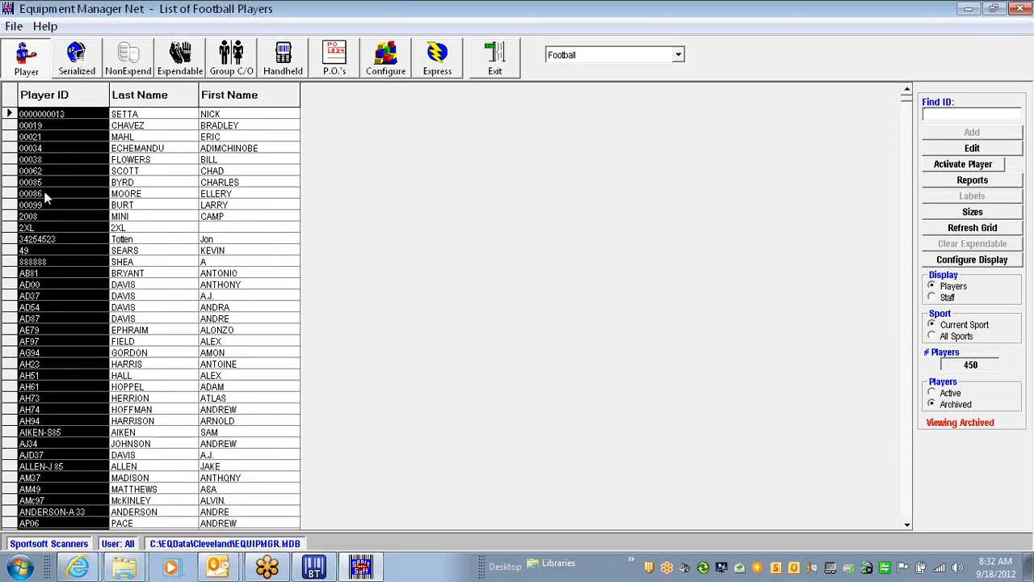
click(7, 238)
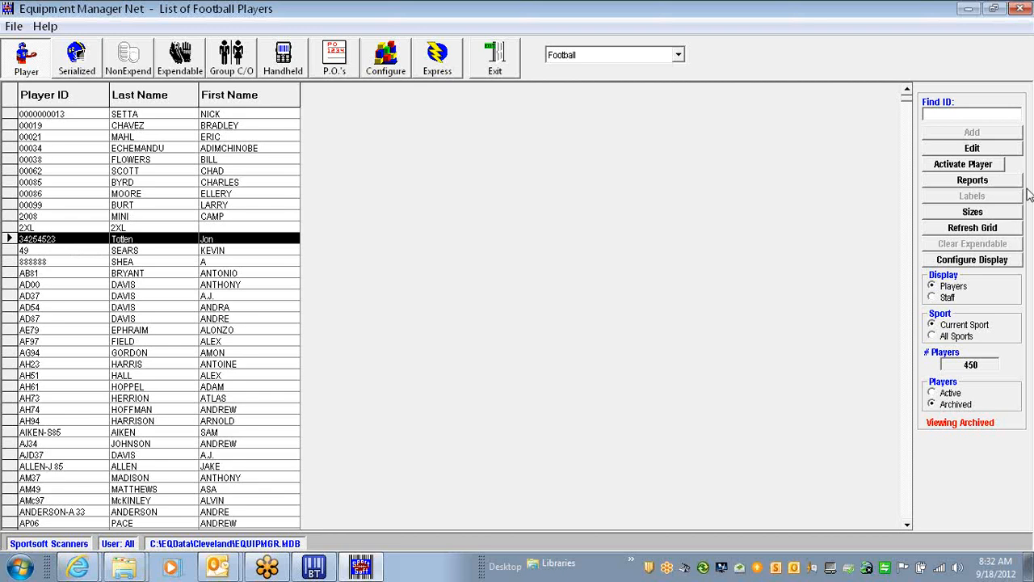
click(974, 166)
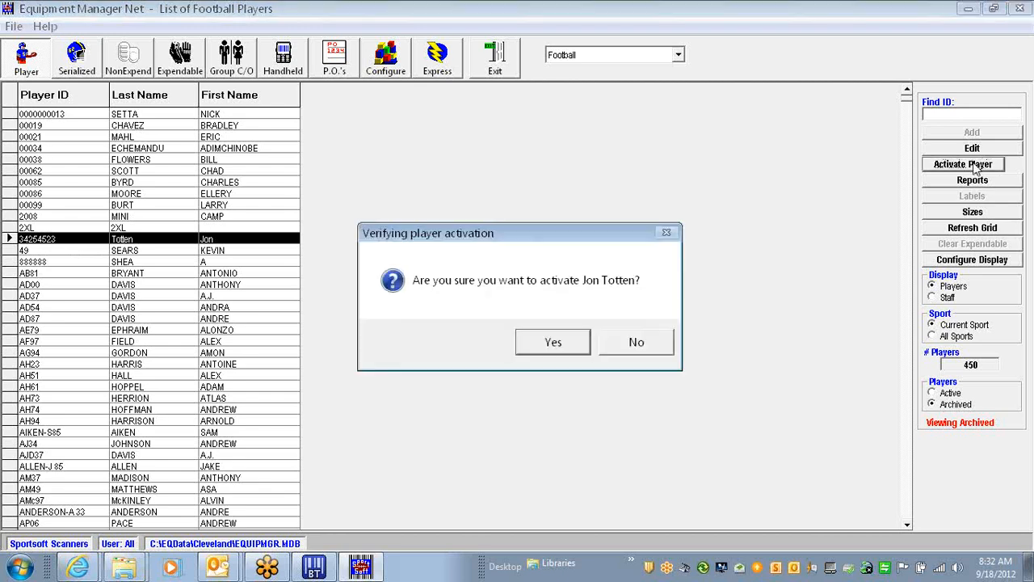
click(539, 345)
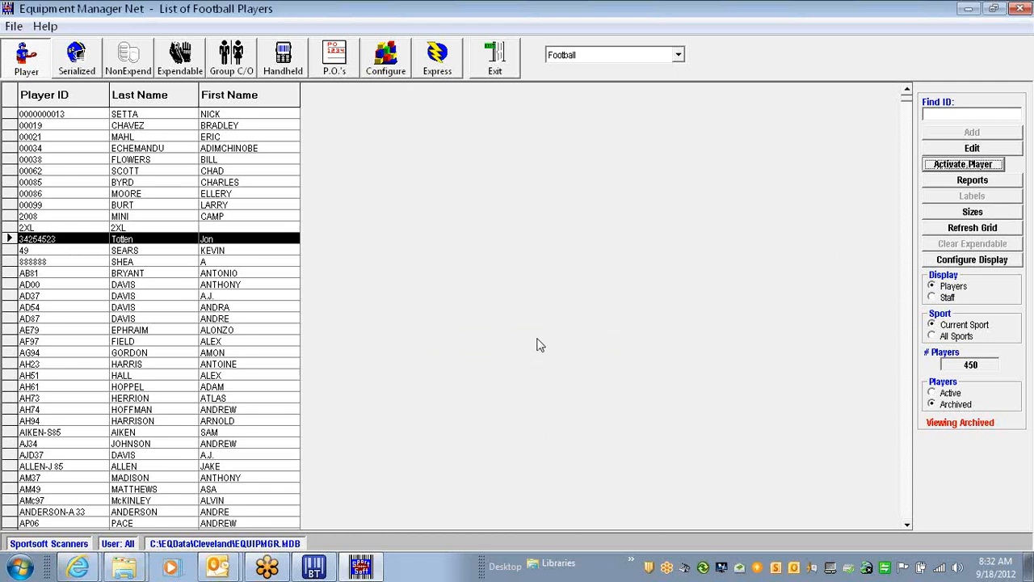
click(957, 394)
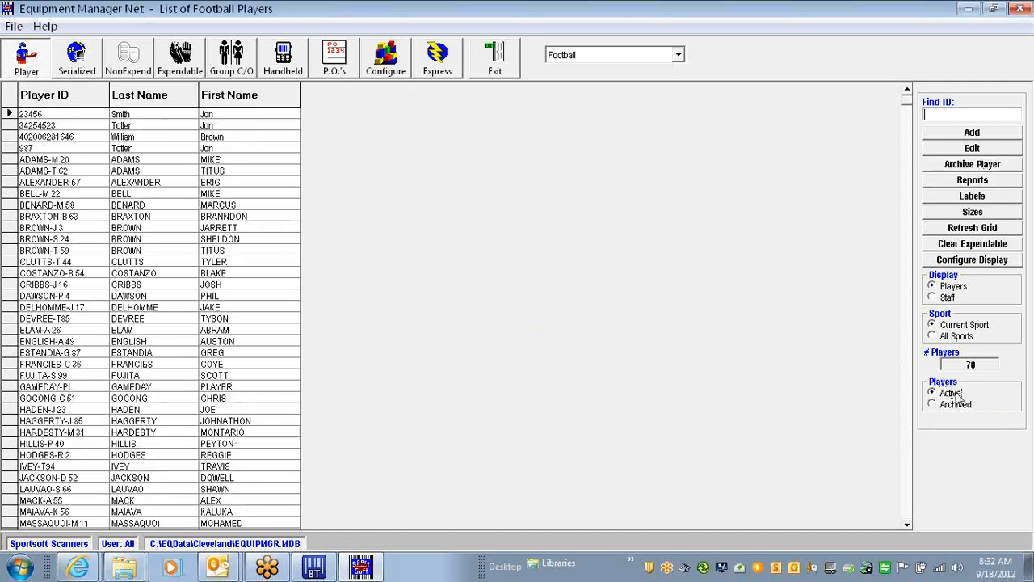
Change the reactivated player's role from Player to Staff in their personal information
click(72, 97)
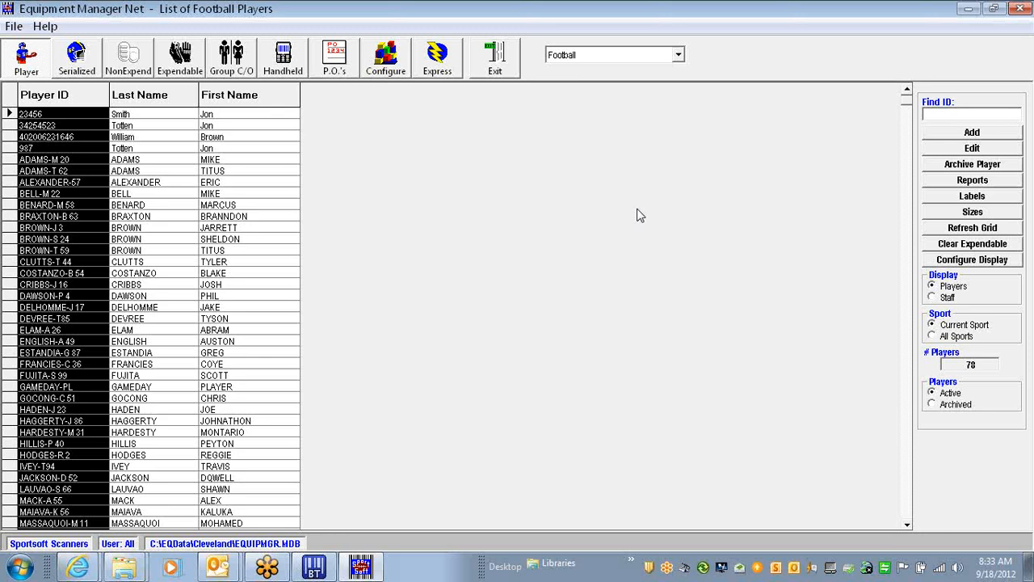
click(6, 125)
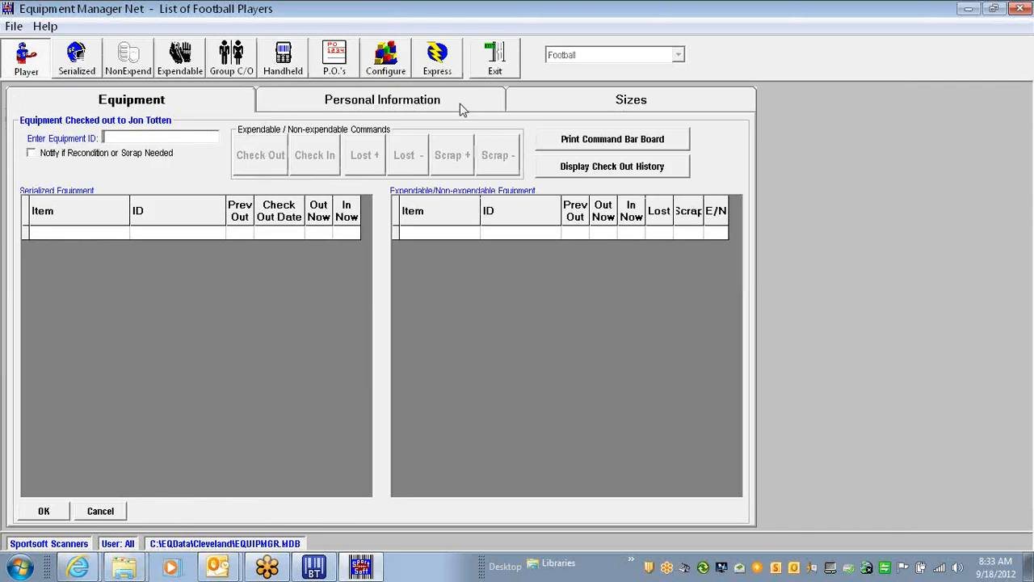
click(458, 105)
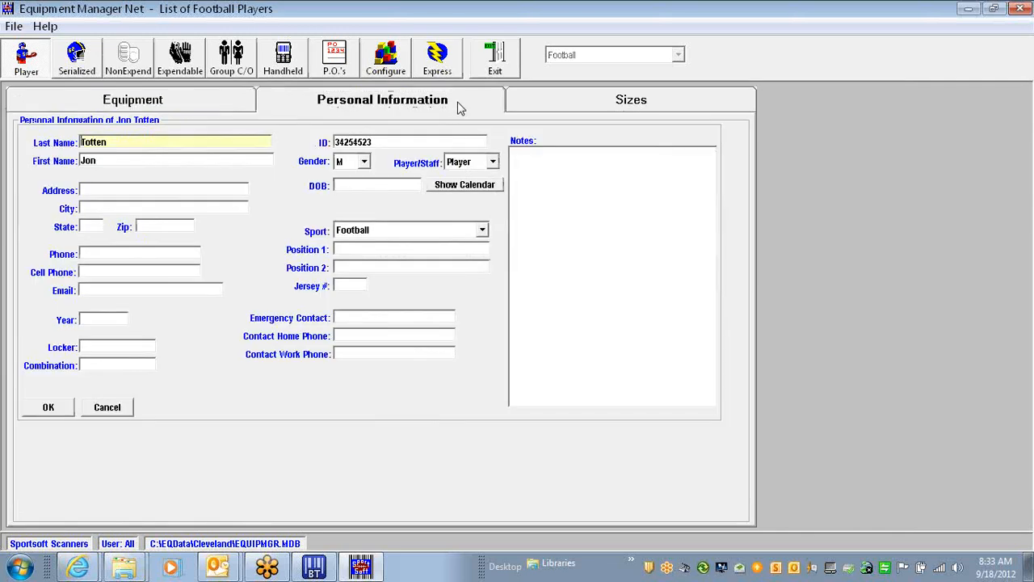
click(492, 164)
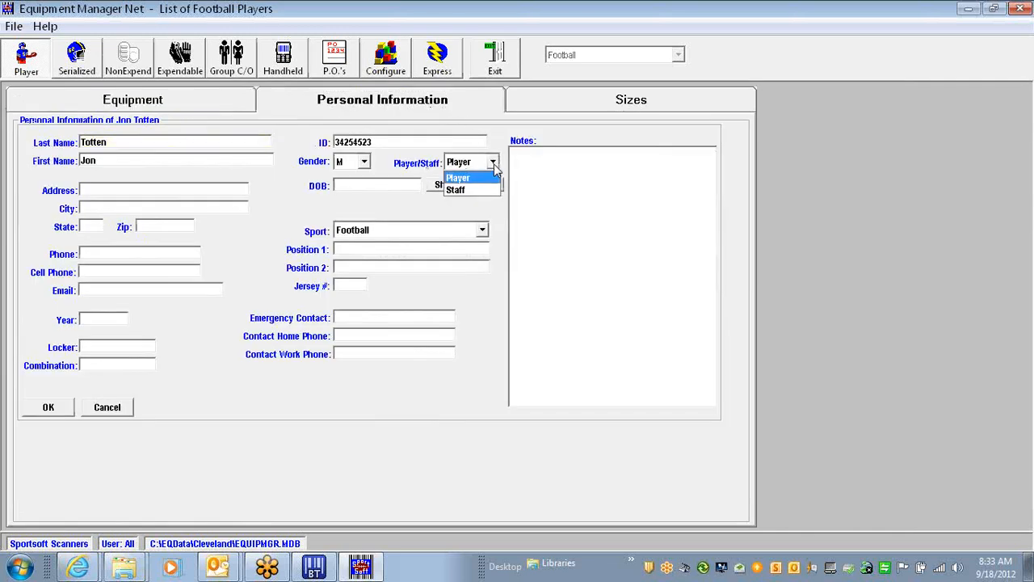
click(483, 191)
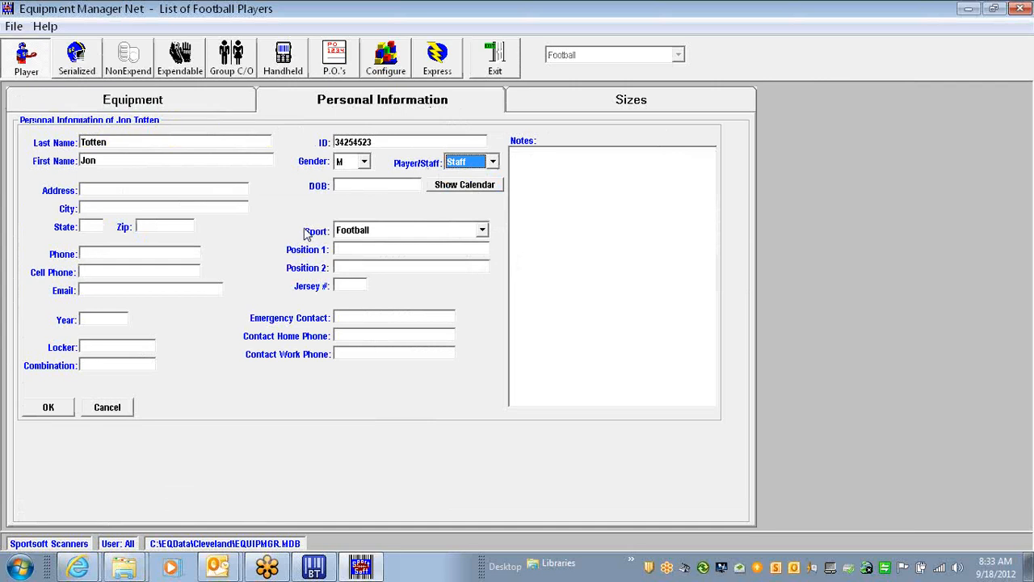
click(49, 406)
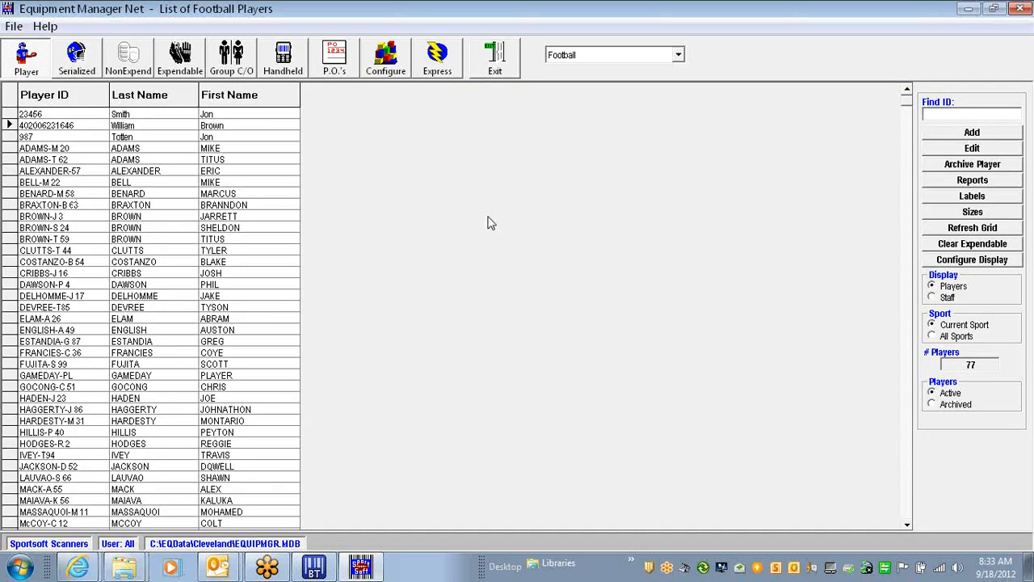
Display the Staff list and select the converted person's row
click(942, 299)
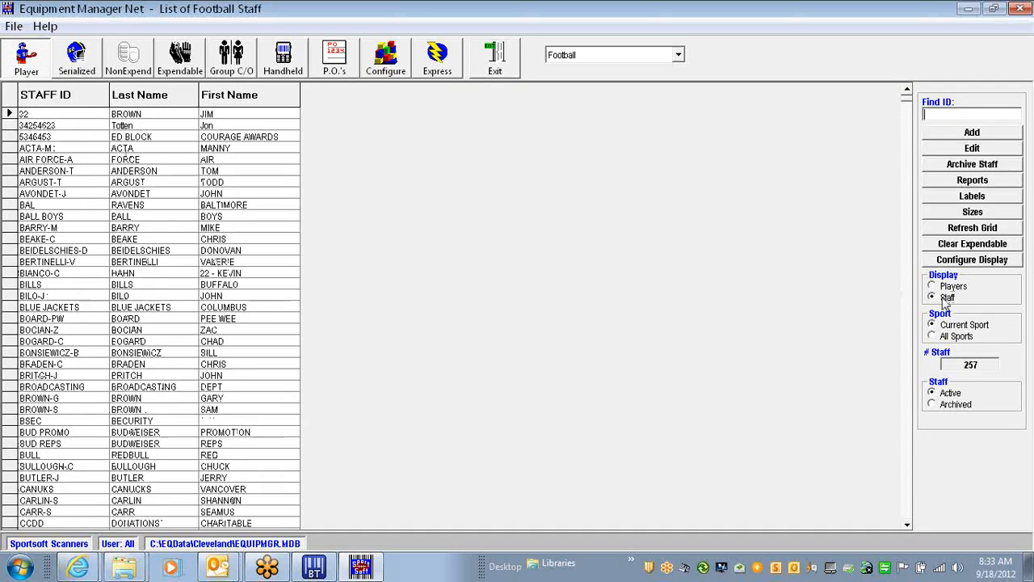
click(59, 102)
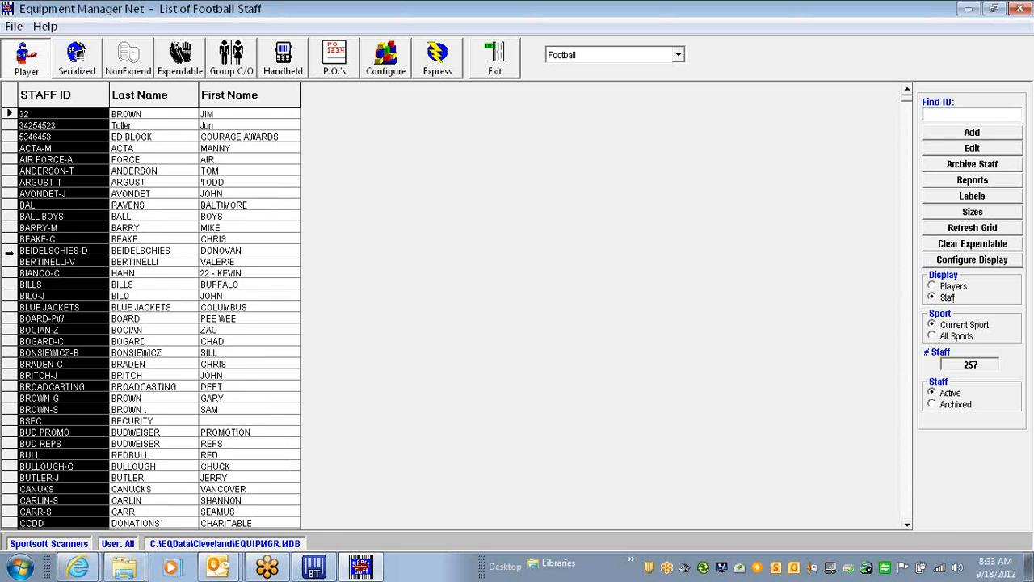
click(8, 125)
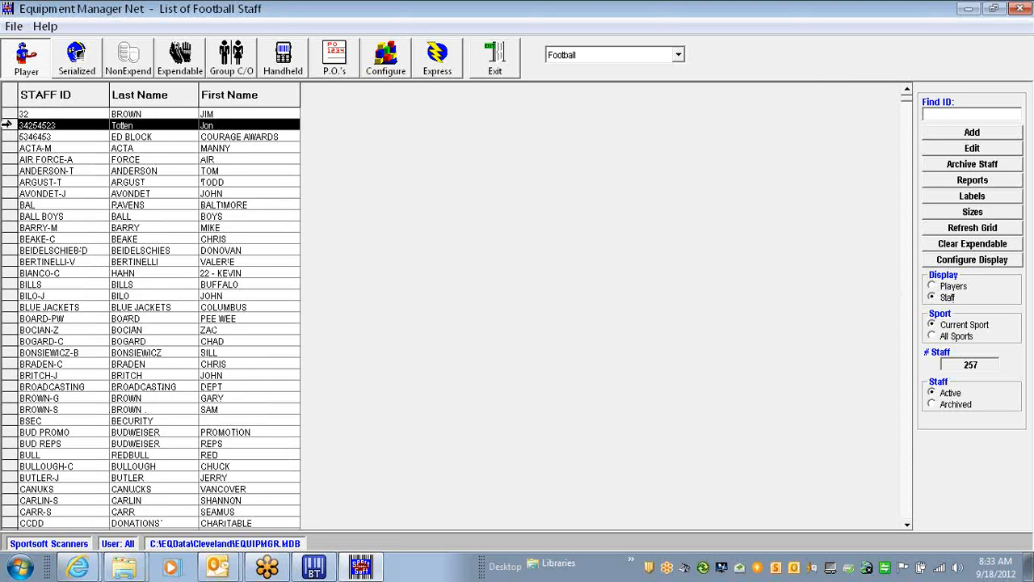
click(1019, 38)
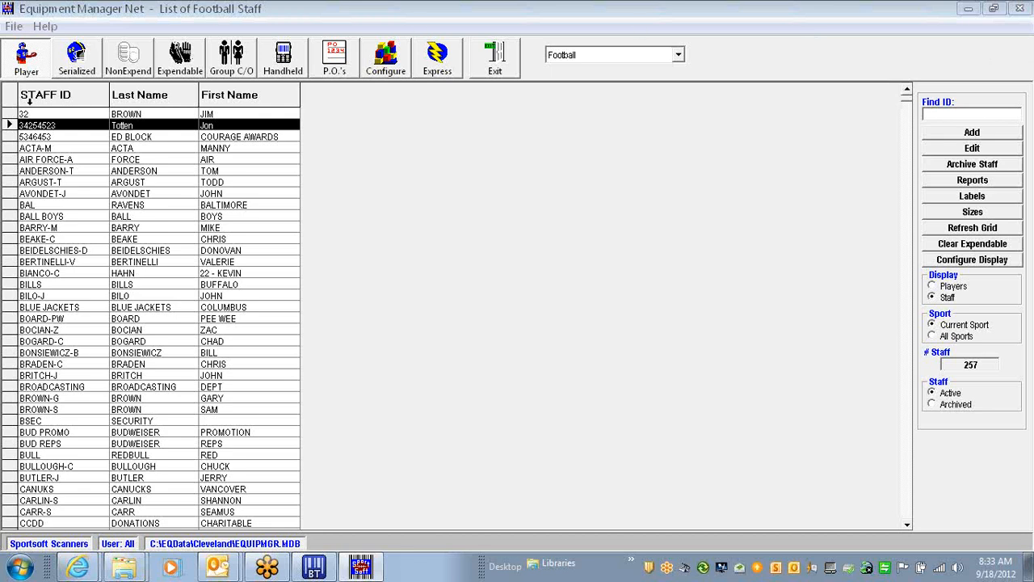
click(78, 58)
Cycle through the NonExpend and Expendable lists, ending on the serialized Football Shoulder Pads grid
click(128, 61)
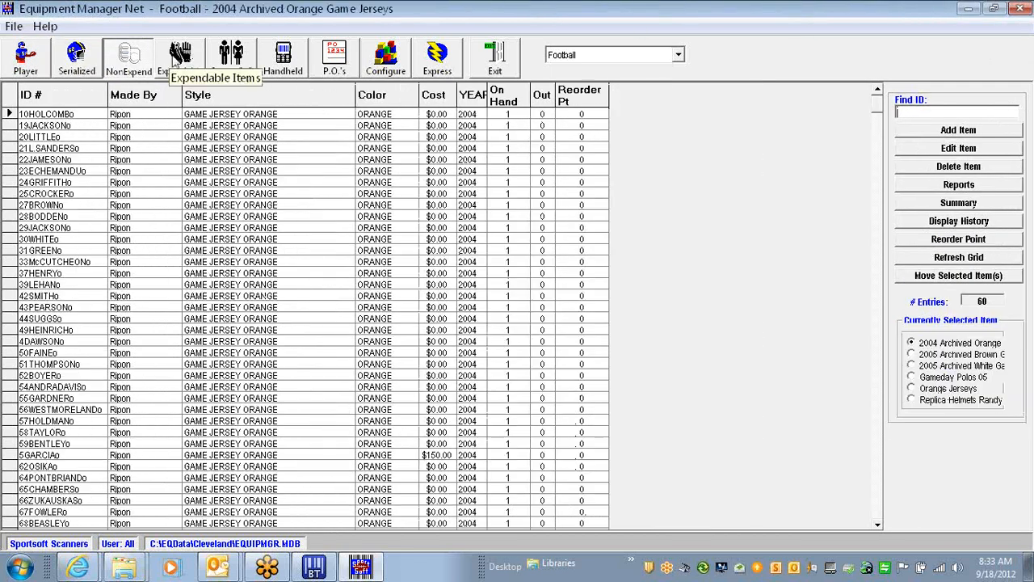
click(180, 58)
click(77, 58)
click(128, 62)
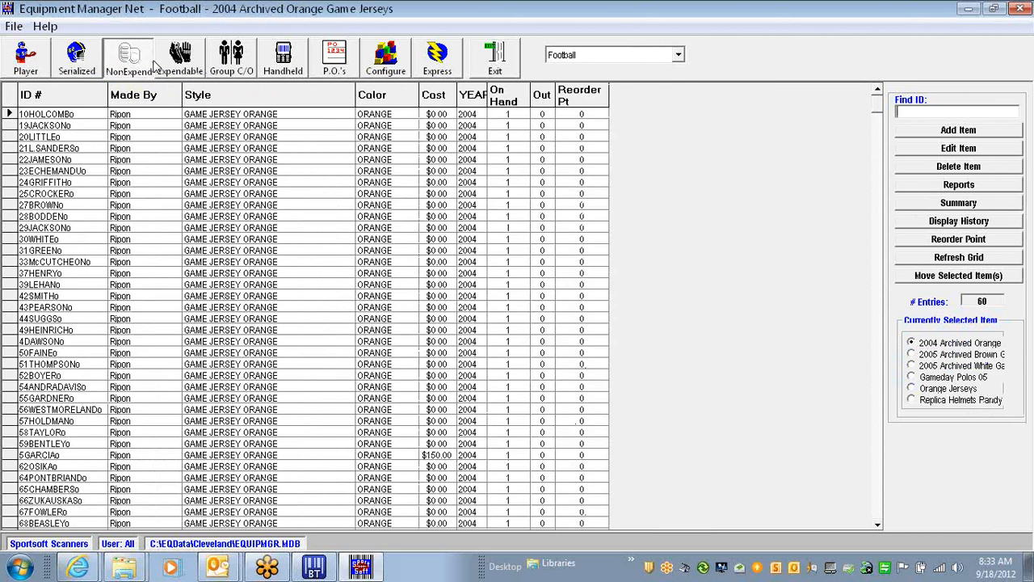
click(180, 58)
click(80, 61)
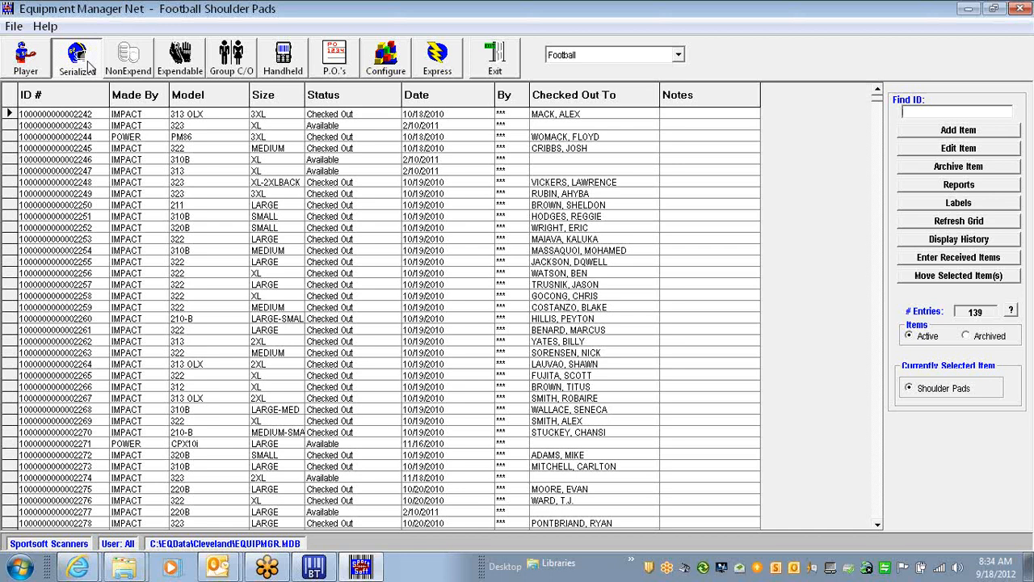
Select the POWER PM86 3XL shoulder pads record ending in 2244
click(69, 114)
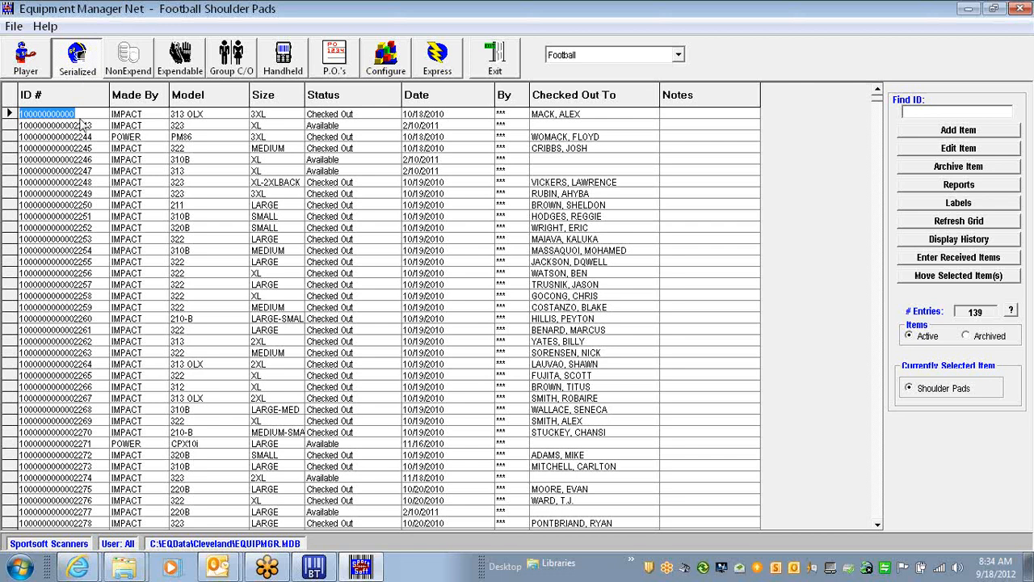
key(Down)
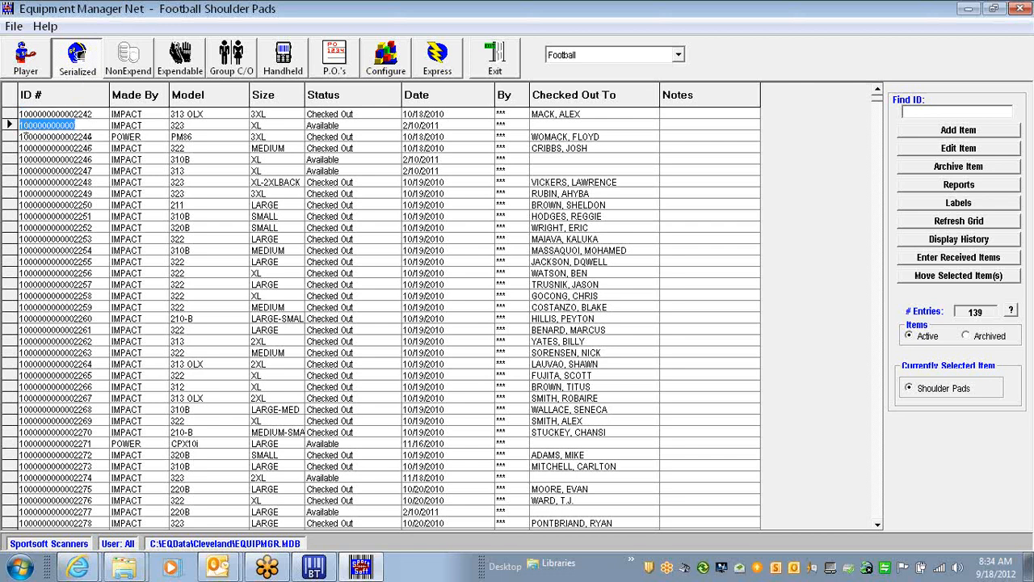
click(8, 125)
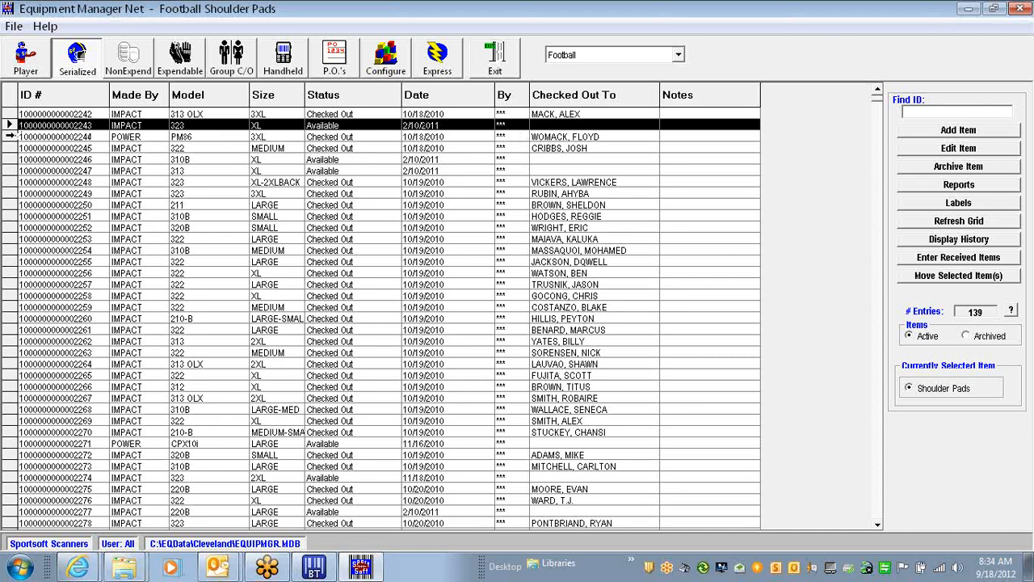
click(10, 137)
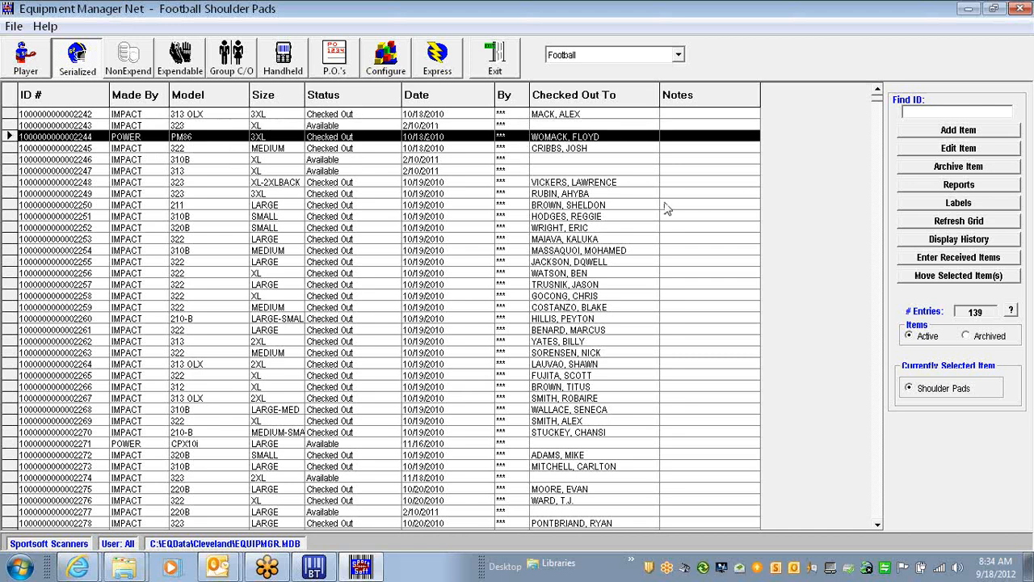
click(957, 240)
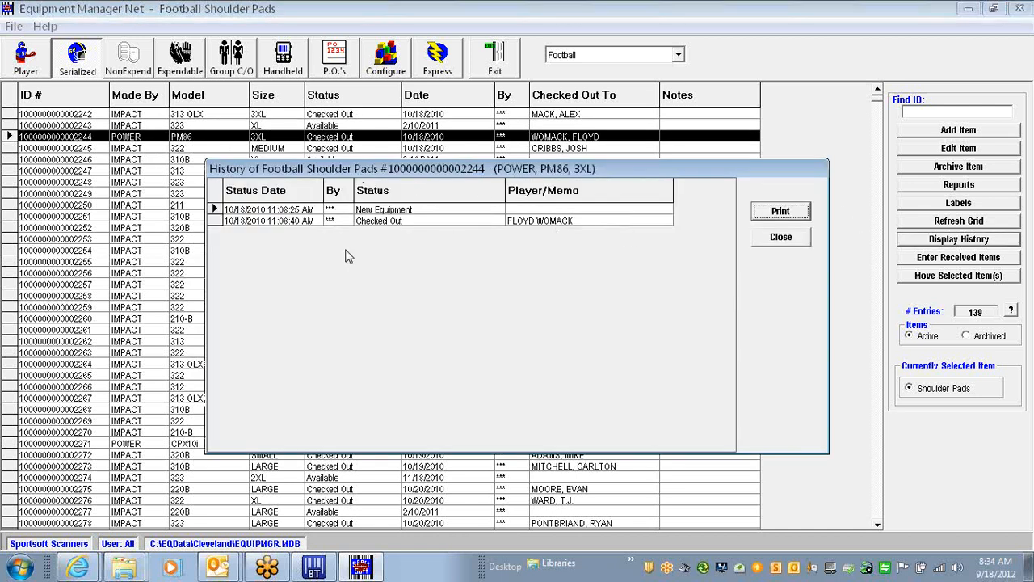
click(780, 238)
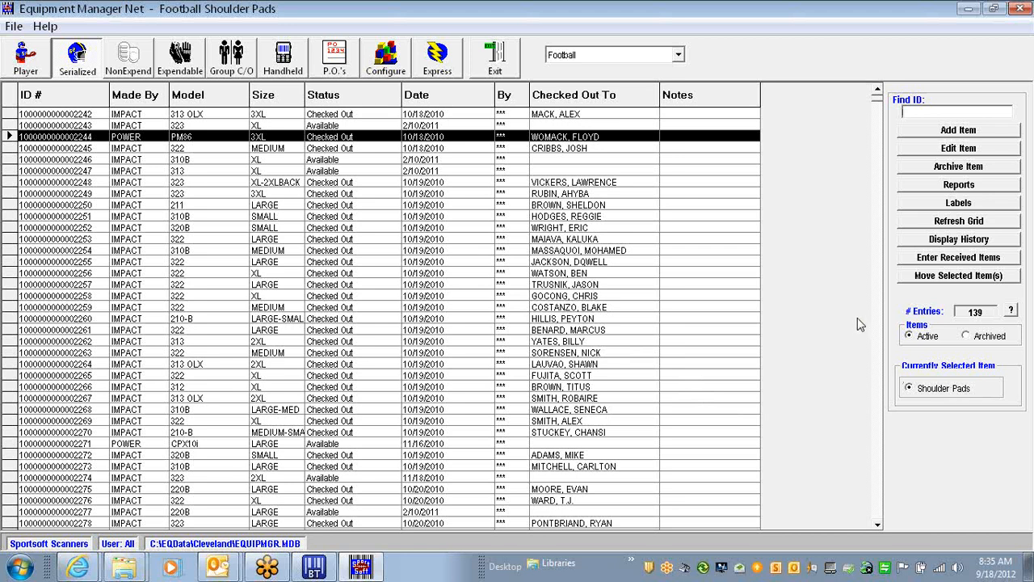
click(960, 279)
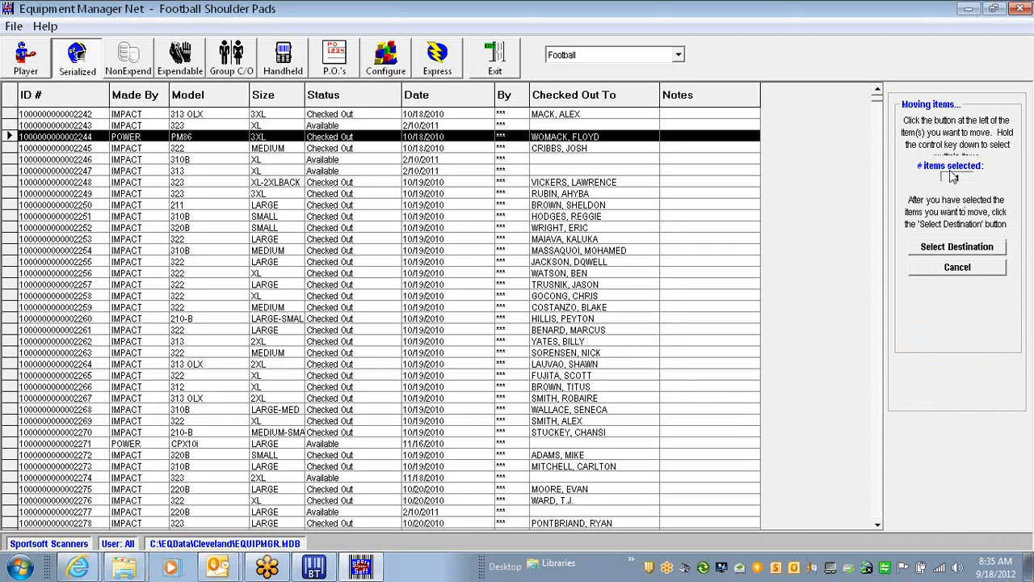
click(952, 249)
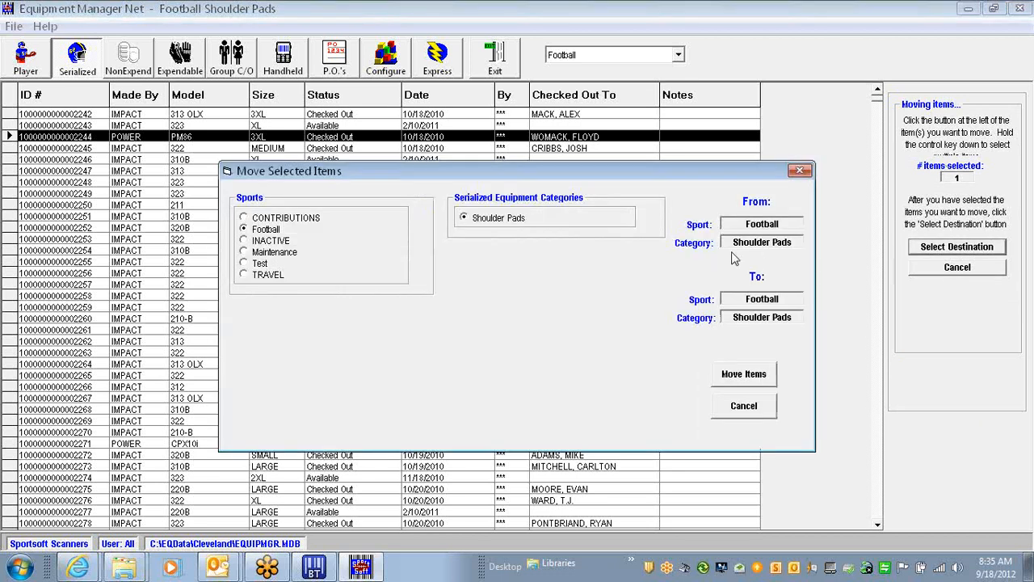
click(744, 406)
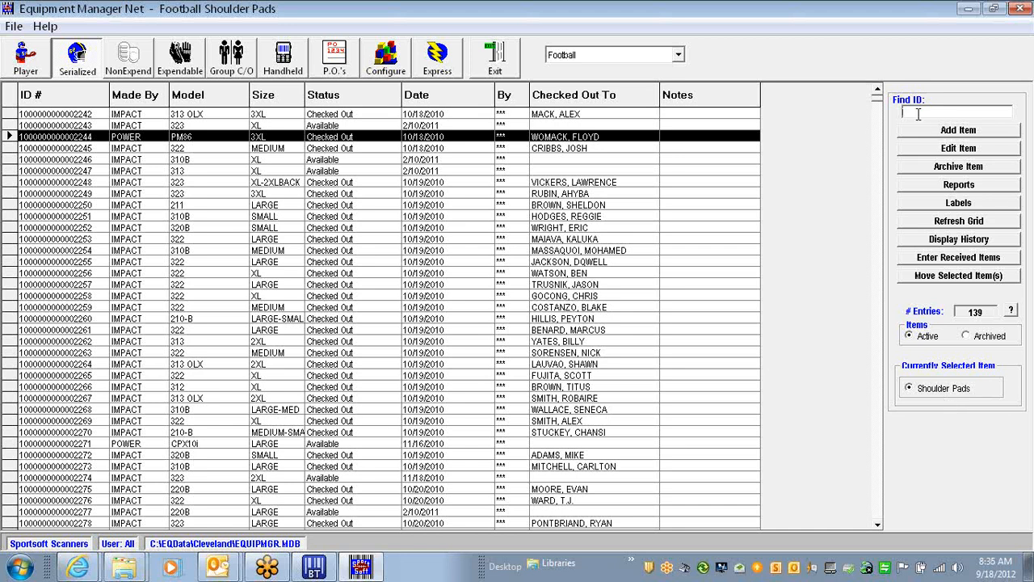
Enter serial 32454534 in Find ID and start adding a shoulder pads item with it
text(32454534)
drag(948, 112, 888, 111)
click(953, 112)
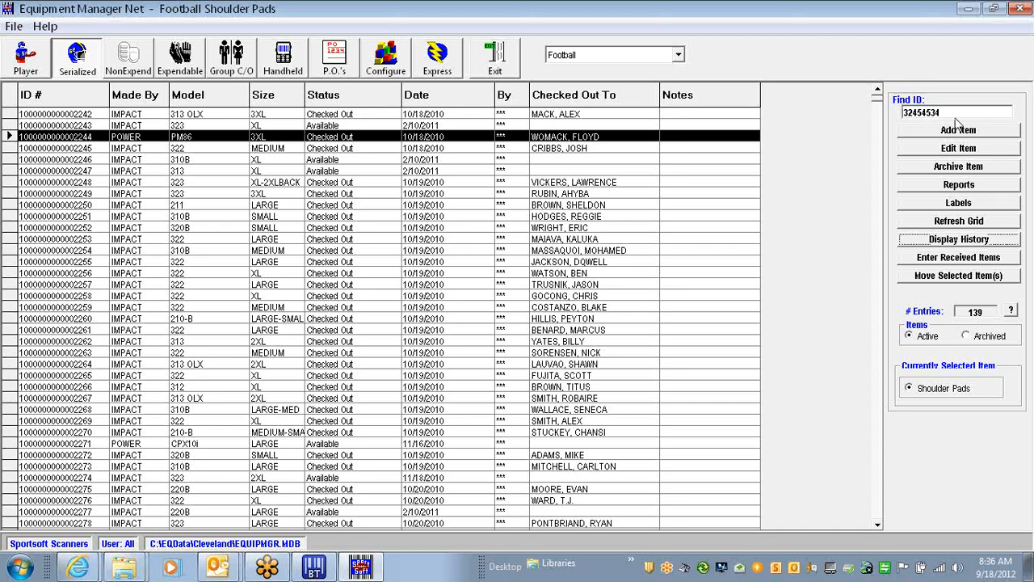
click(956, 122)
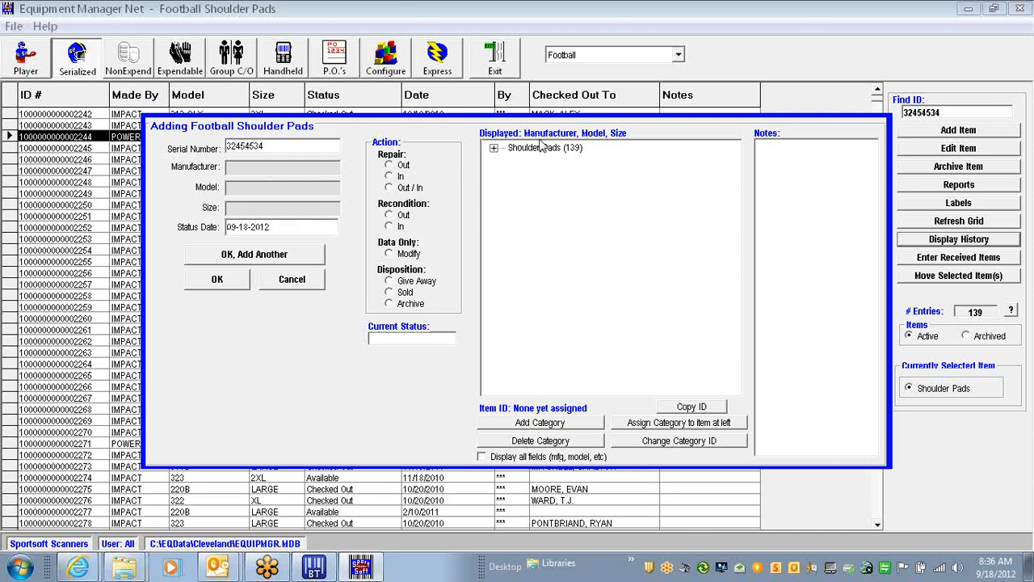
Assign the DOUGLAS > QBK > SMALL category to item 32454534 and save it as Available
click(493, 148)
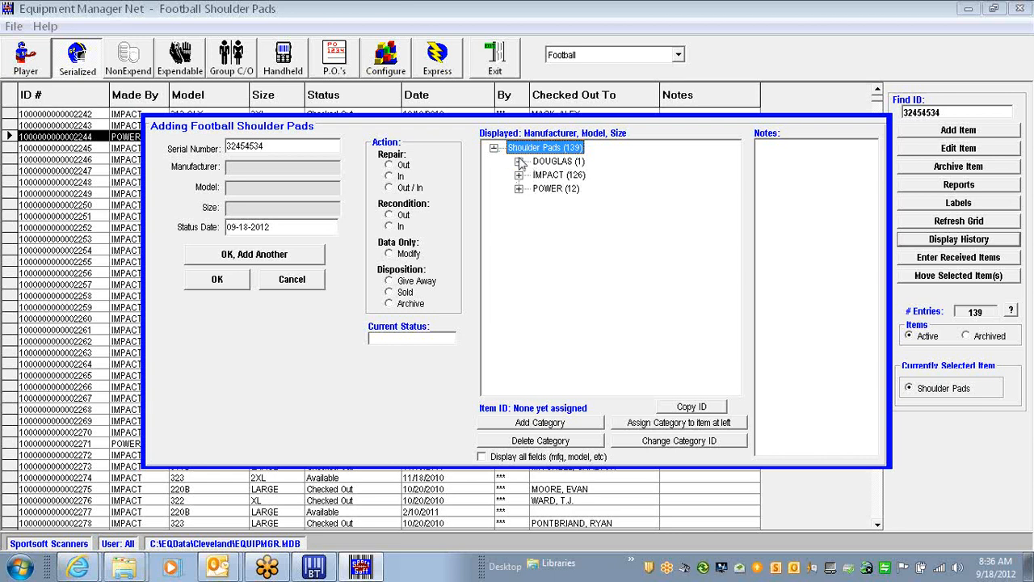
click(518, 162)
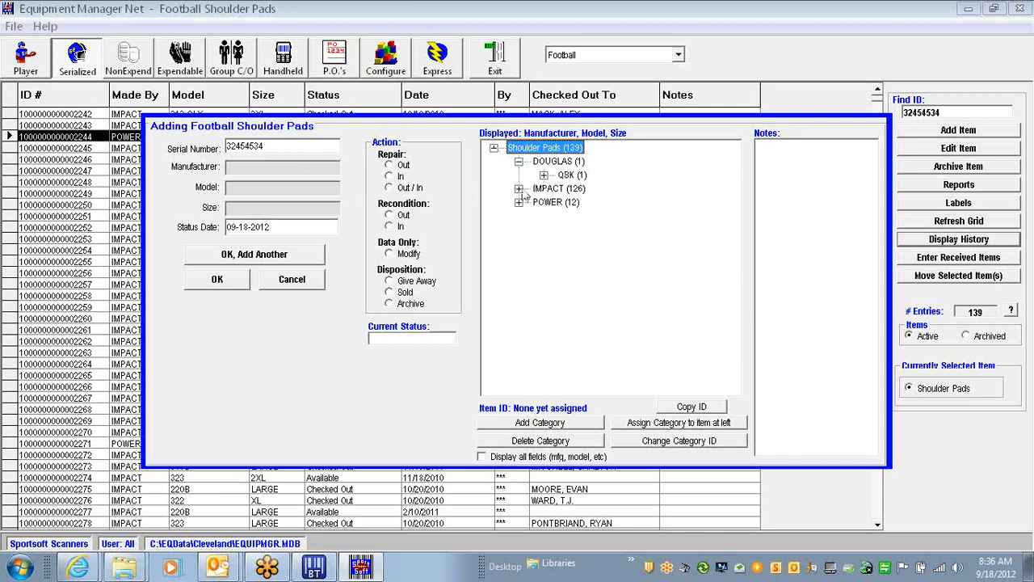
click(558, 176)
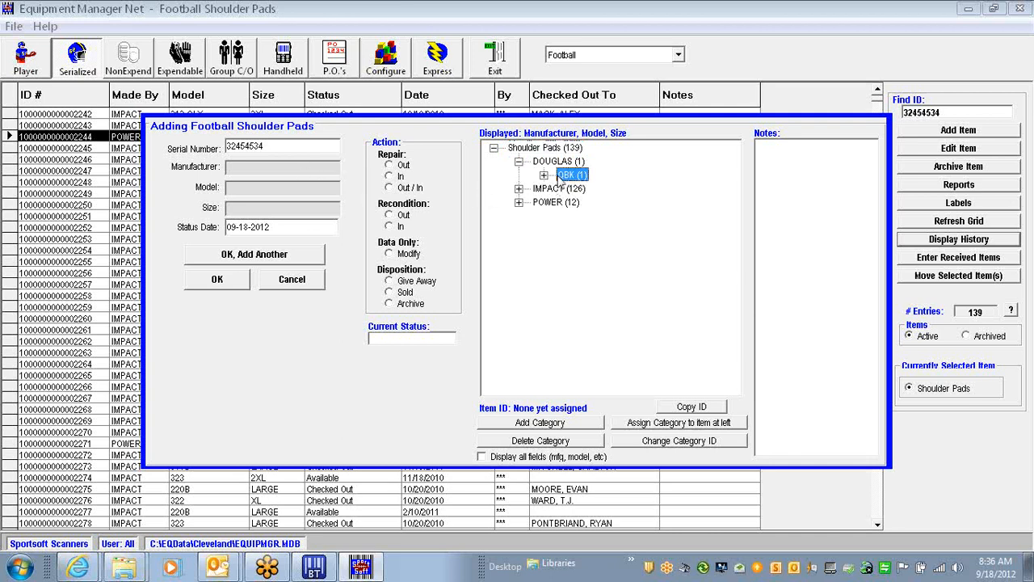
click(544, 175)
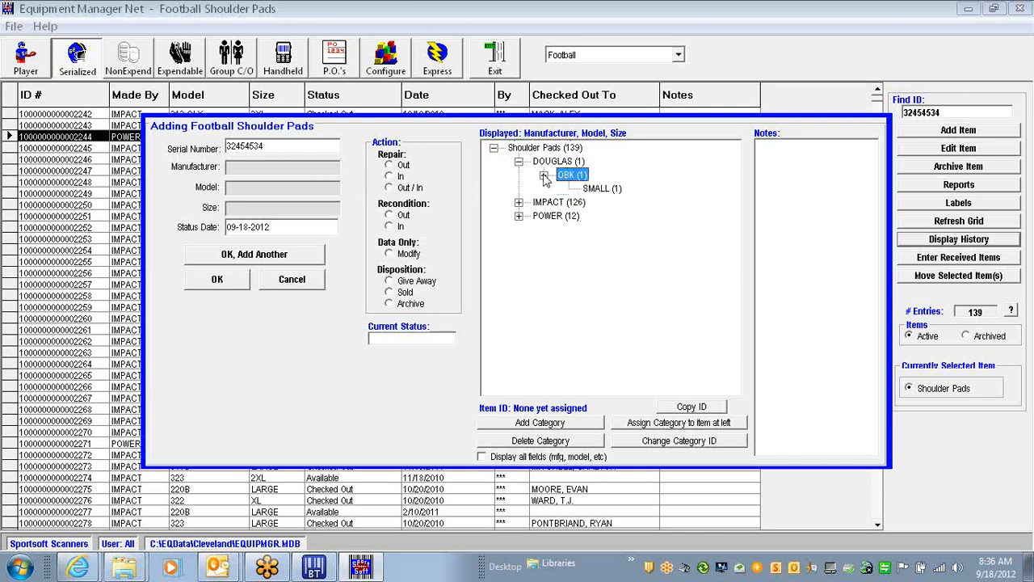
click(598, 190)
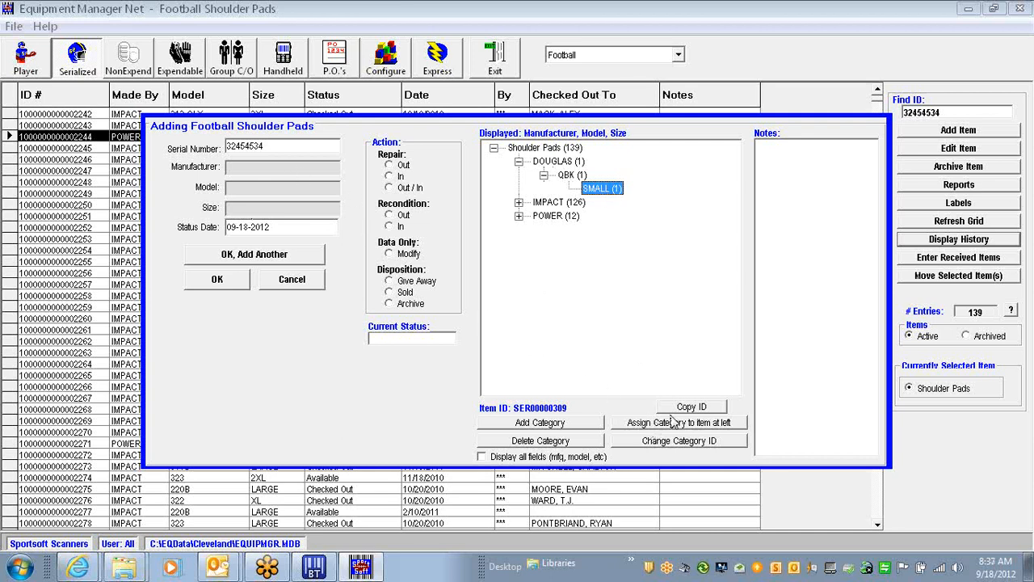
click(673, 422)
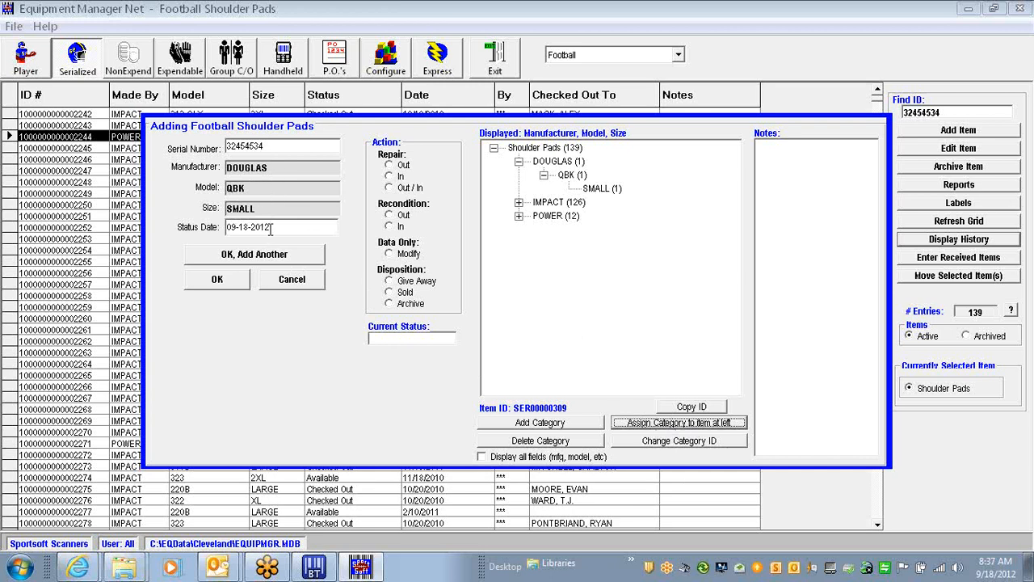
click(284, 227)
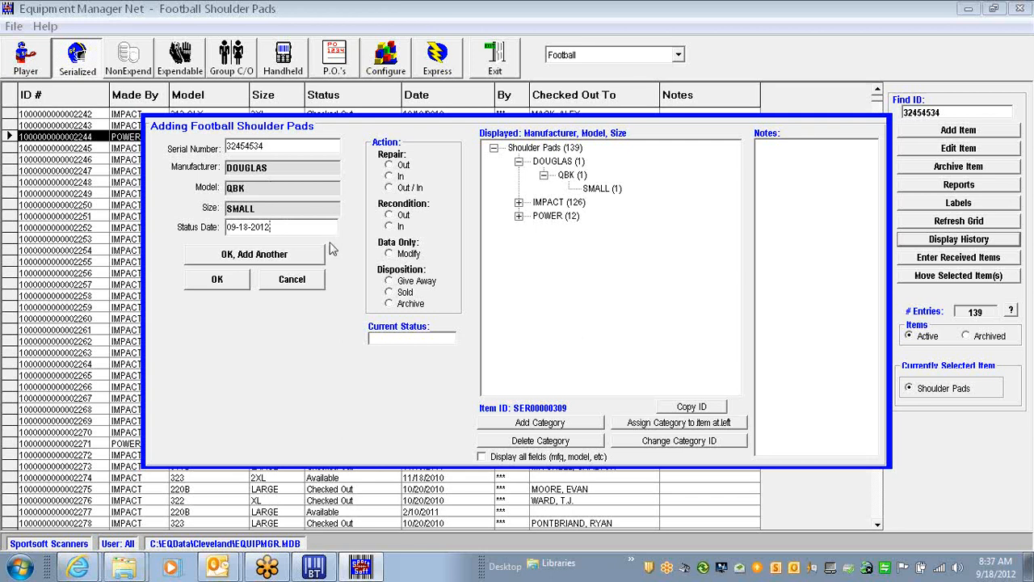
click(230, 279)
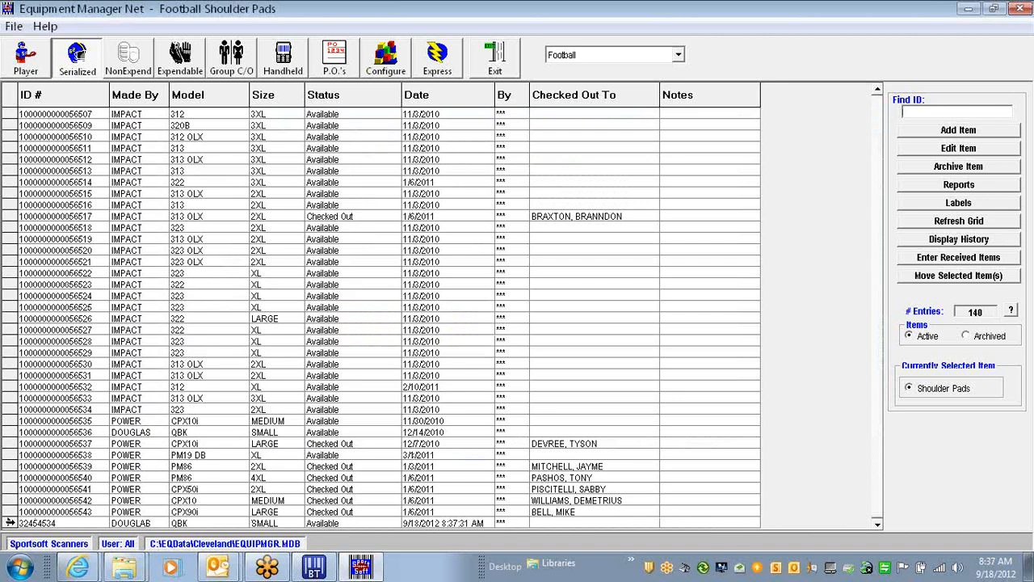
Sort the grid by Checked Out To, page down, and select several IMPACT records
click(10, 524)
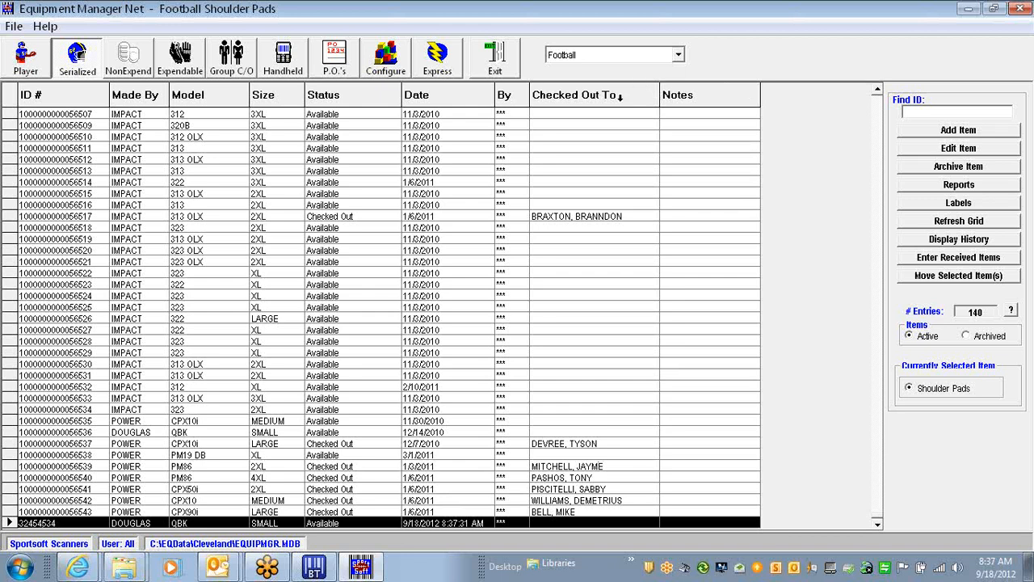
click(612, 95)
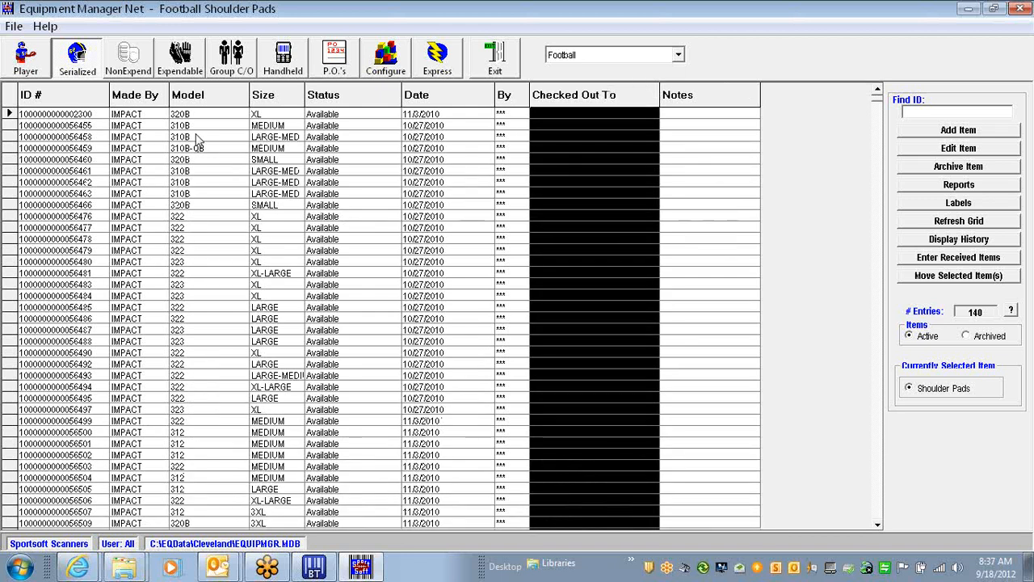
click(10, 114)
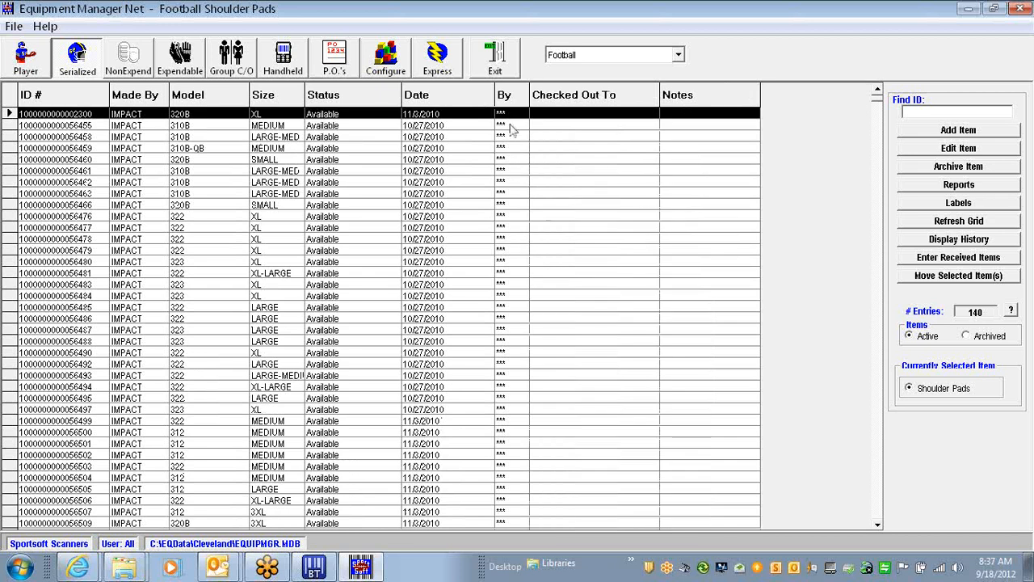
click(880, 517)
click(880, 517)
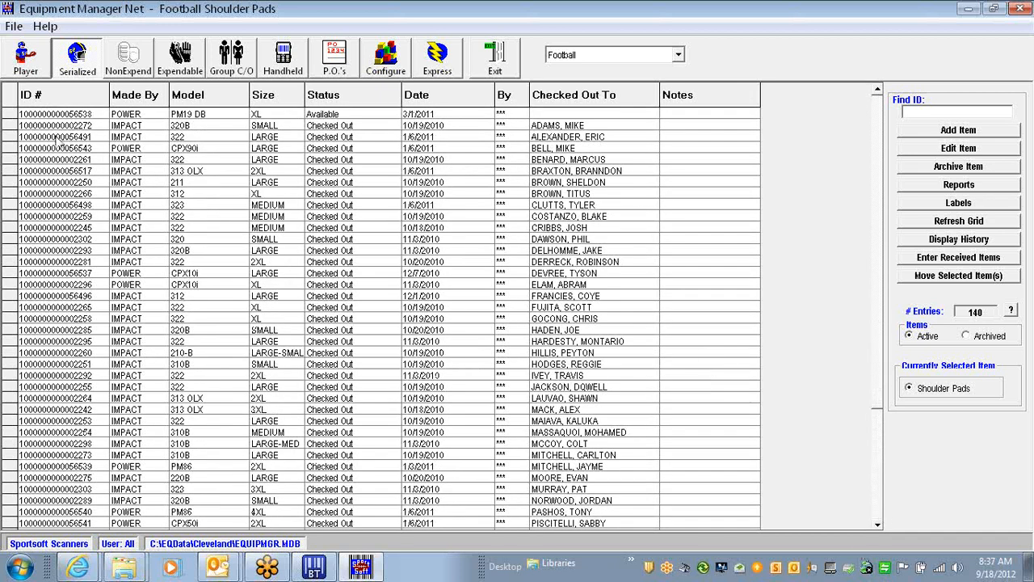
click(10, 125)
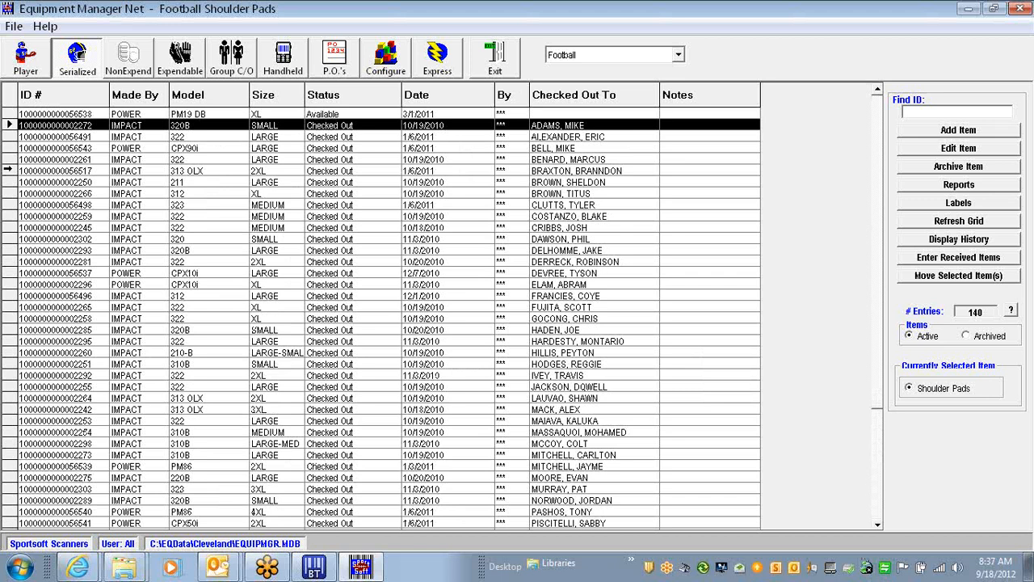
click(8, 170)
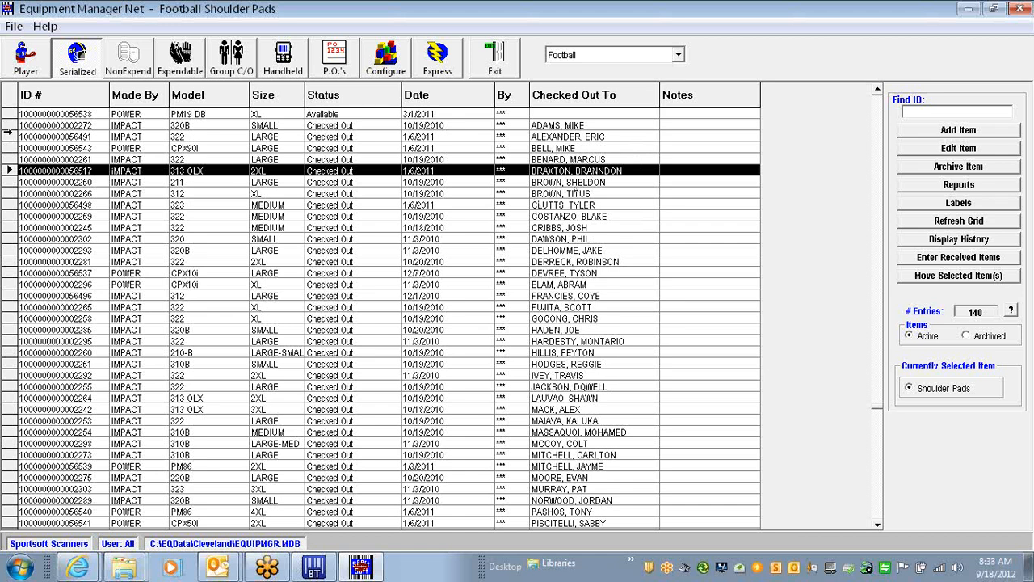
click(9, 136)
click(8, 125)
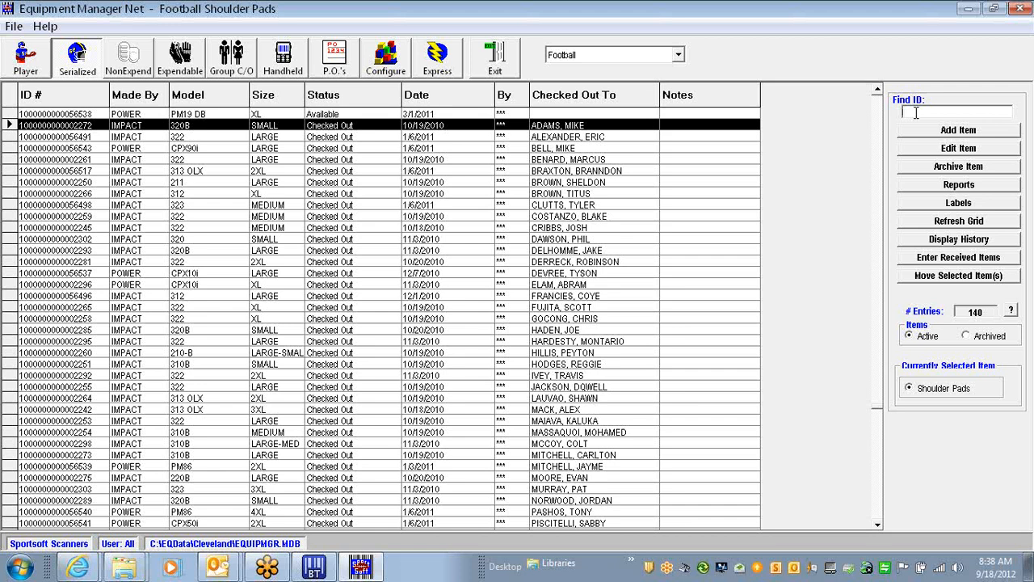
text(4564563463)
click(957, 126)
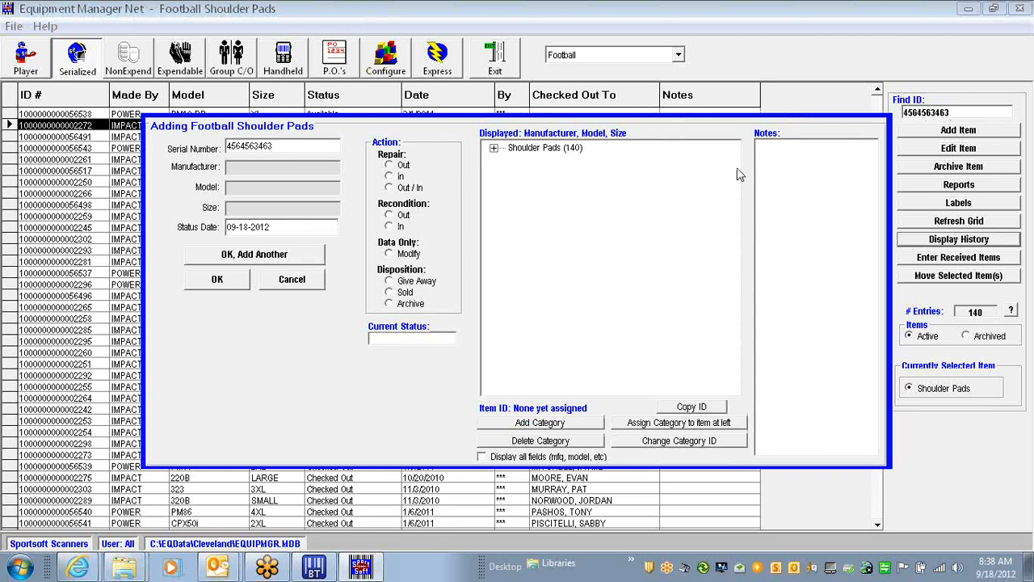
click(493, 147)
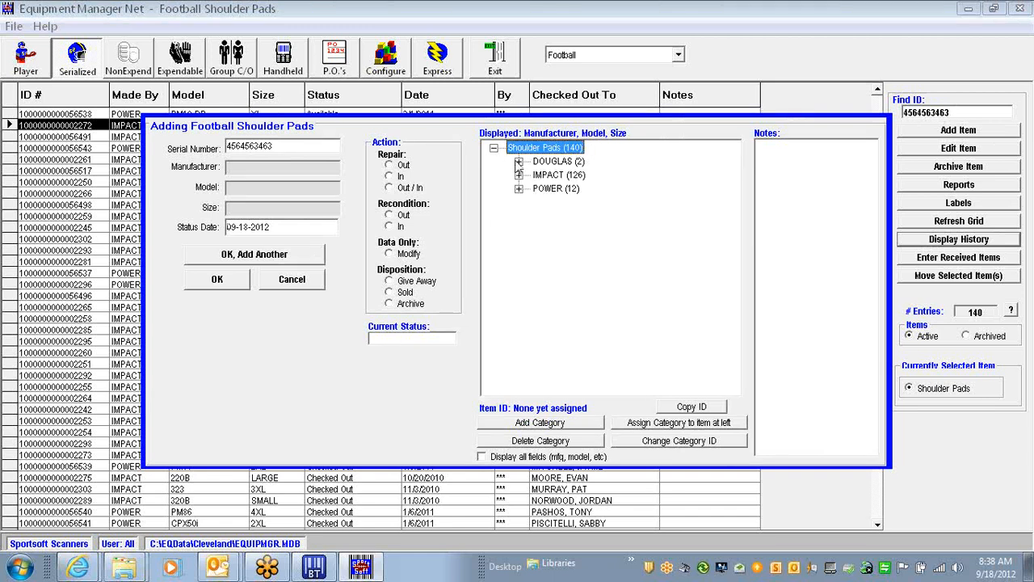
click(518, 161)
click(544, 175)
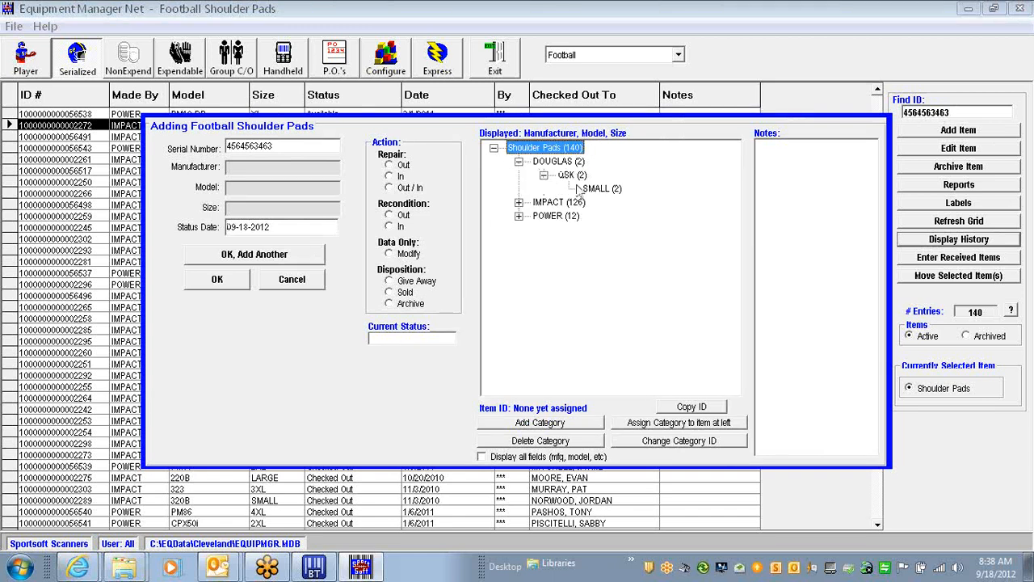
click(597, 189)
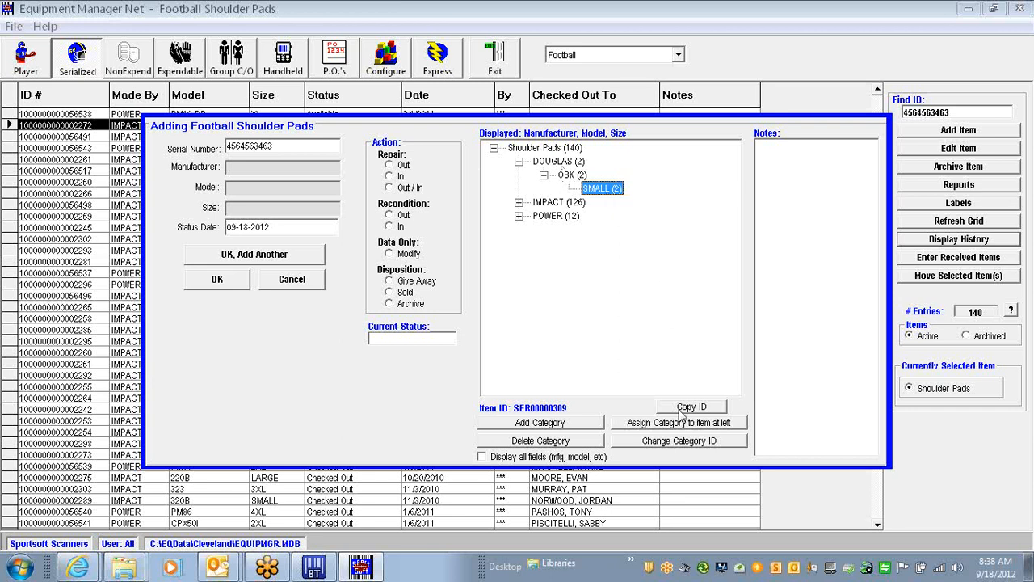
click(682, 427)
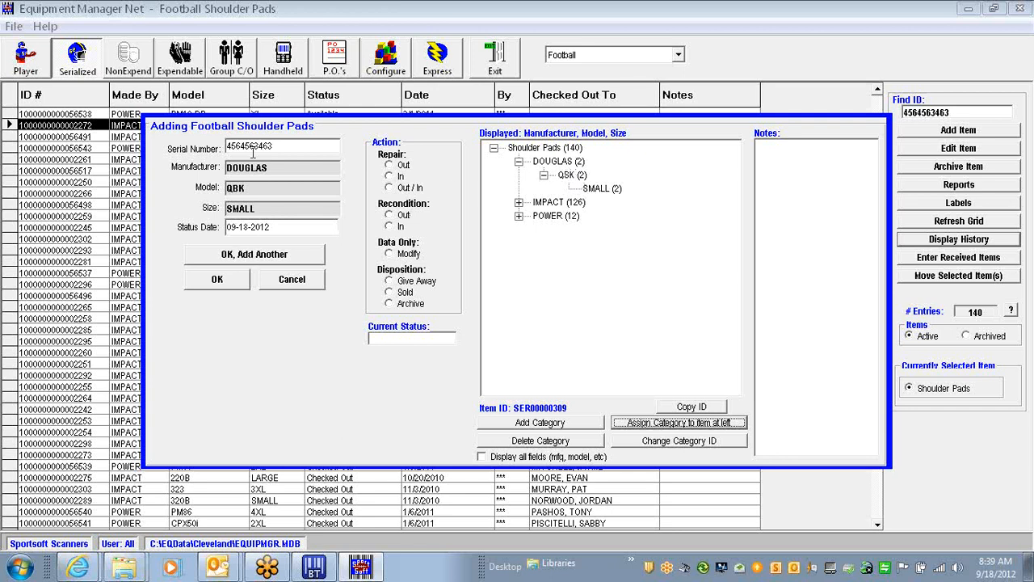
Save it, add further items 435842 and 647784745, then close the entry form
click(255, 255)
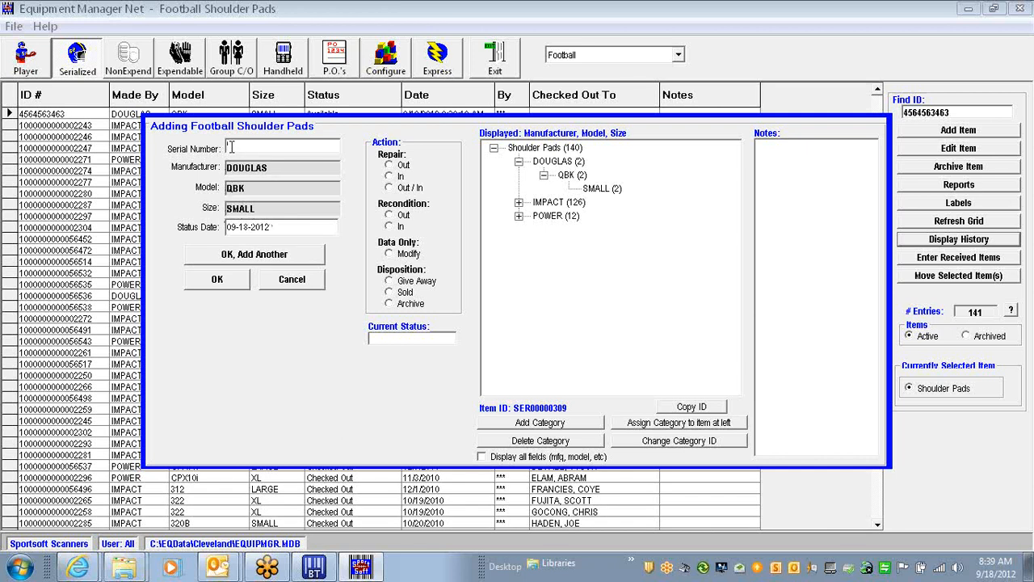
text(435842)
click(242, 254)
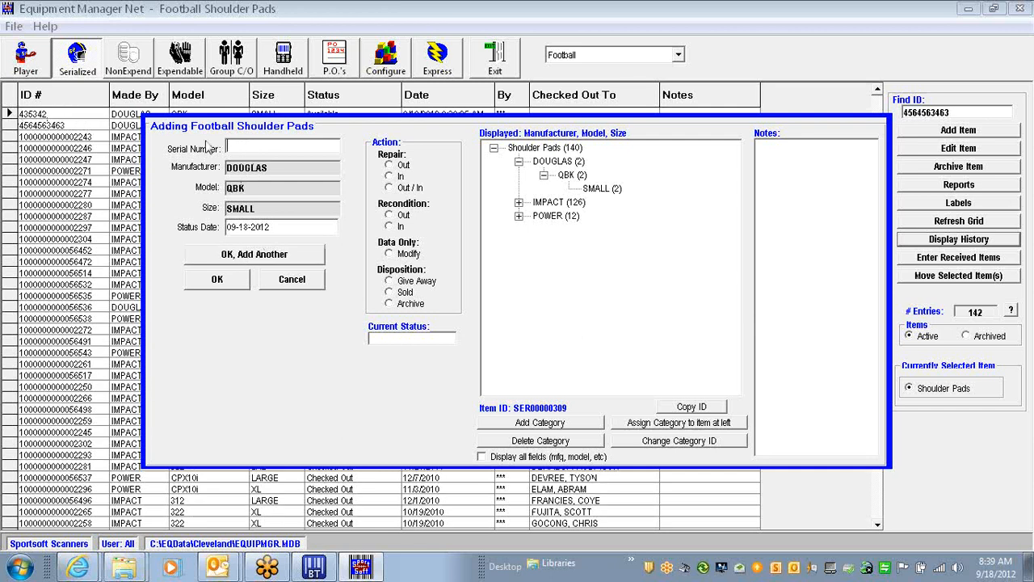
text(647784745)
click(247, 258)
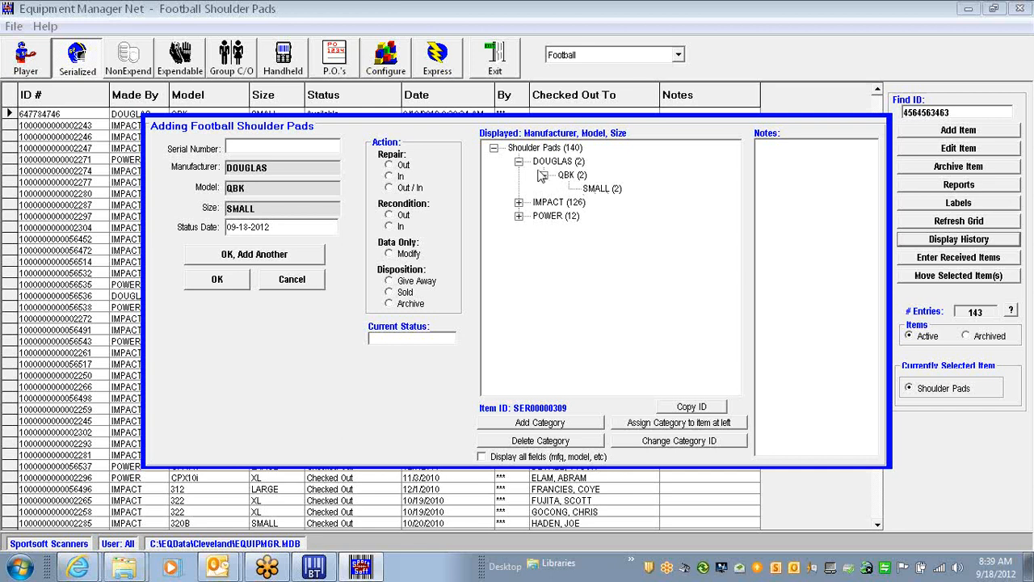
click(232, 281)
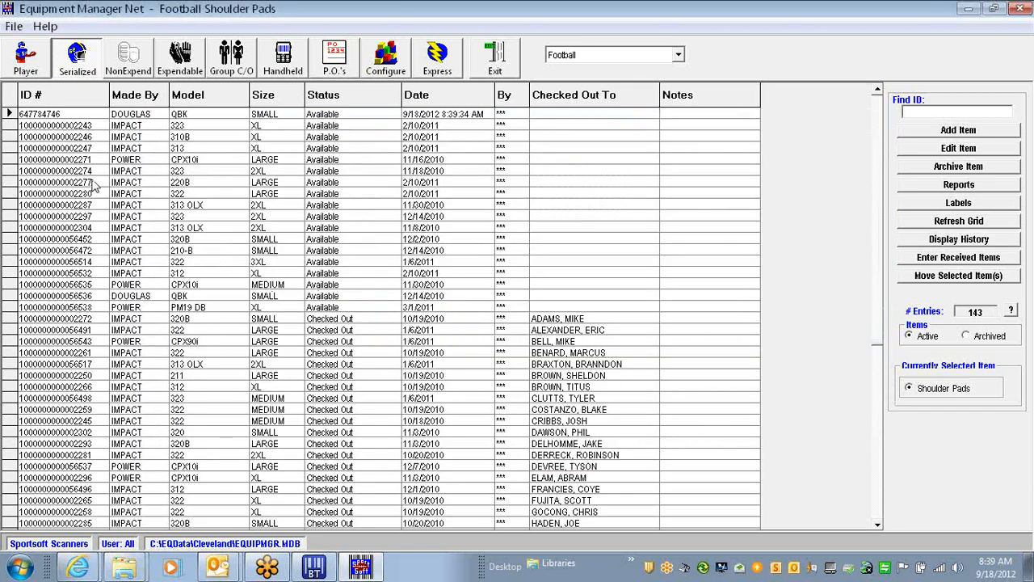
Sort by Made By and open shoulder pad 435342 for editing, selecting the QBK model
click(137, 96)
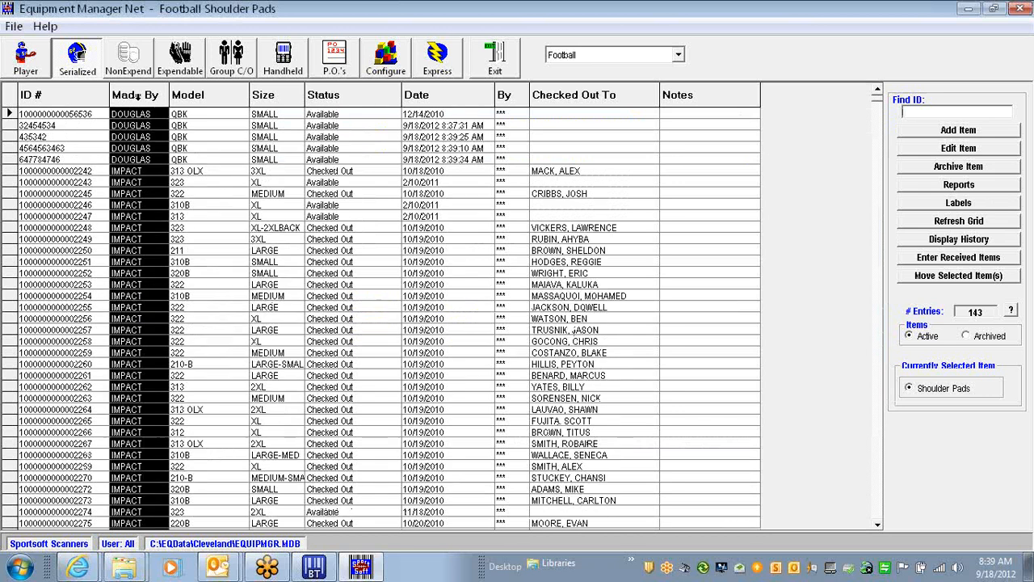
click(9, 126)
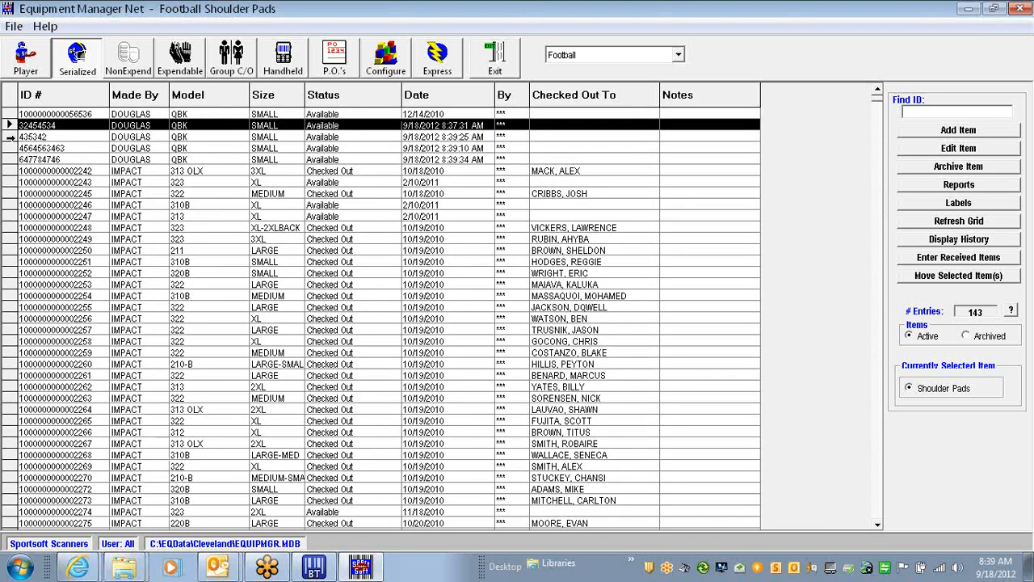
click(10, 136)
click(9, 128)
double_click(10, 136)
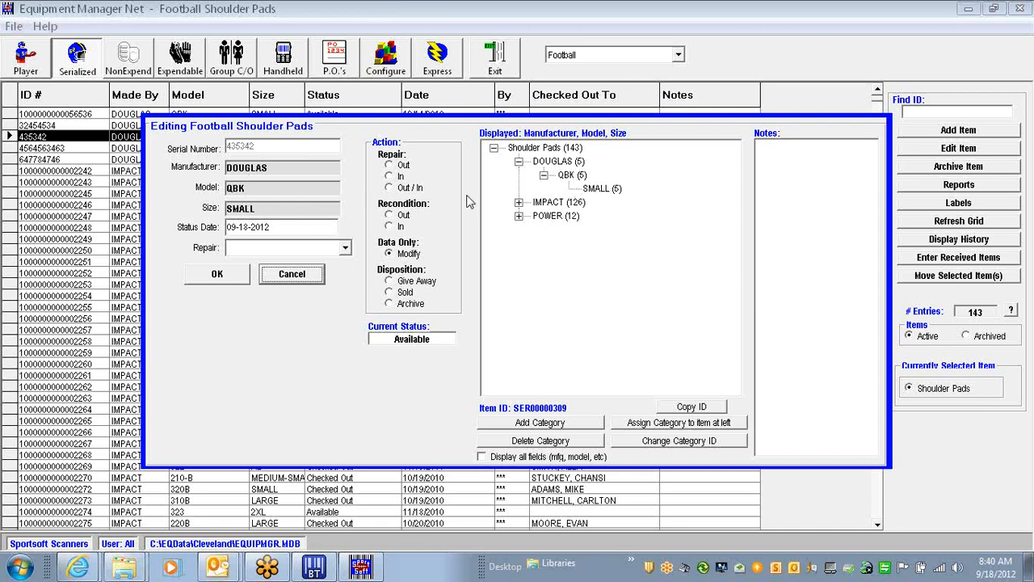
click(570, 176)
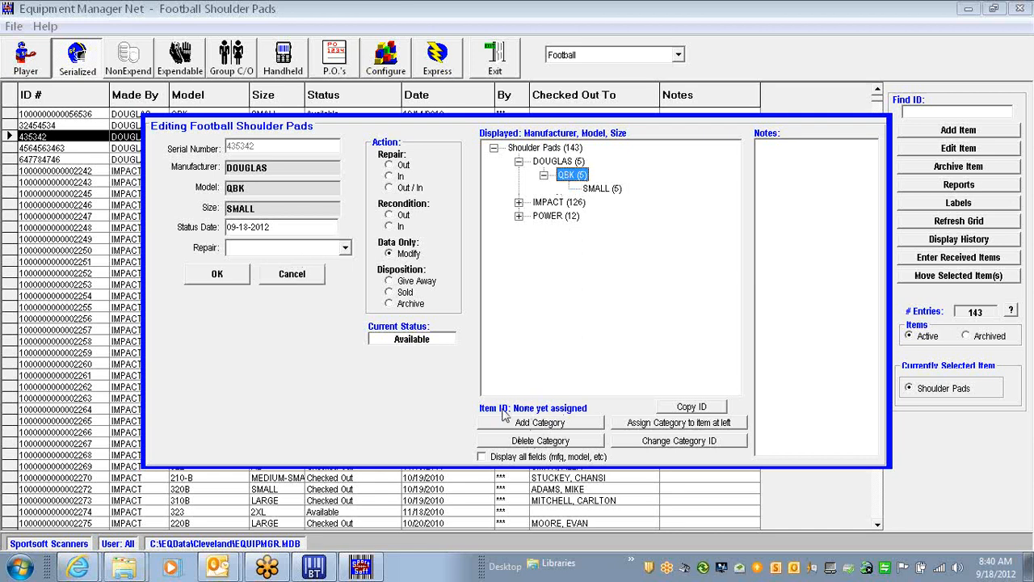
Add a Med size under DOUGLAS QBK and reassign shoulder pad 435342 from SMALL to Med
click(544, 428)
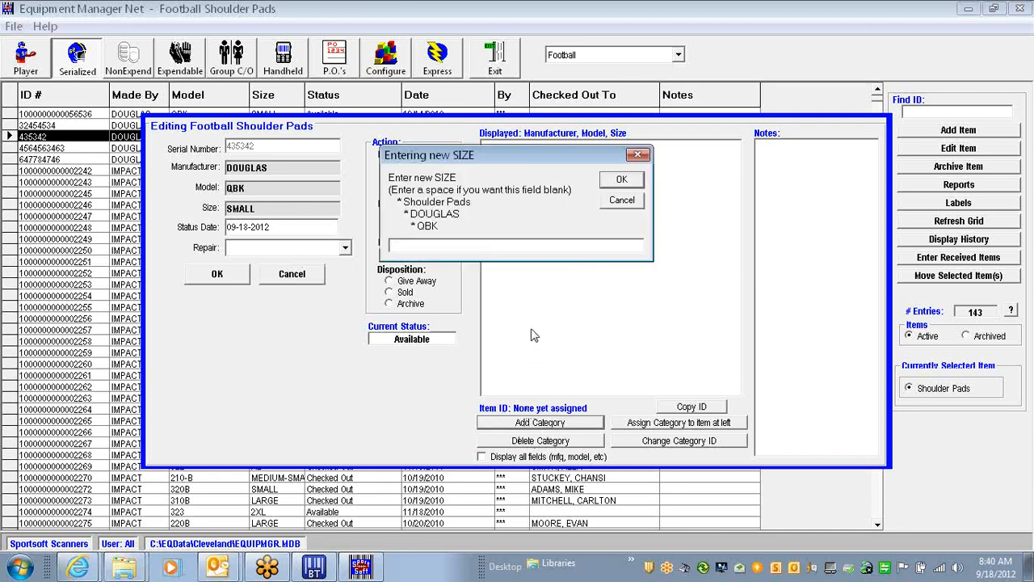
text(Med)
key(Return)
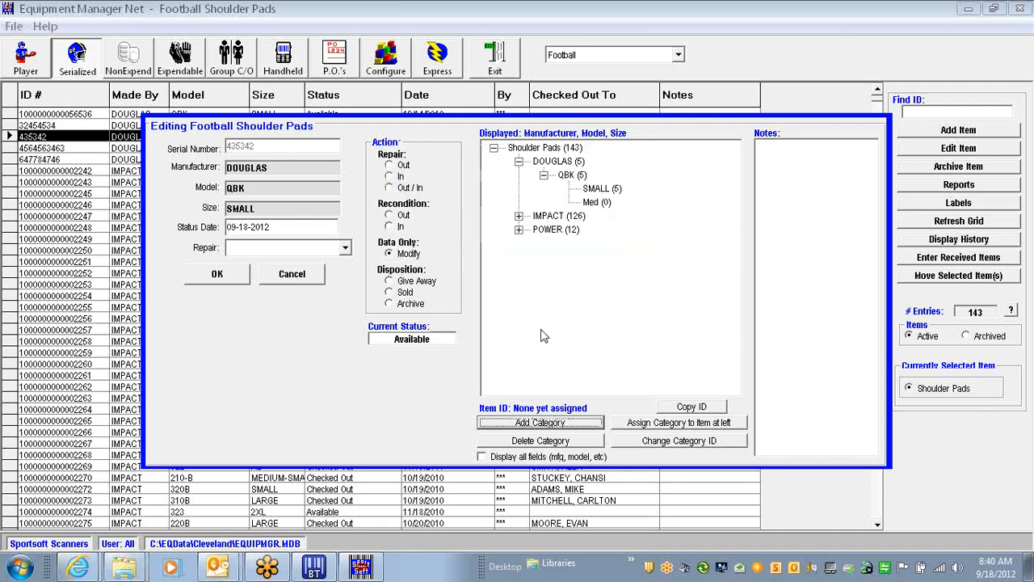
click(597, 203)
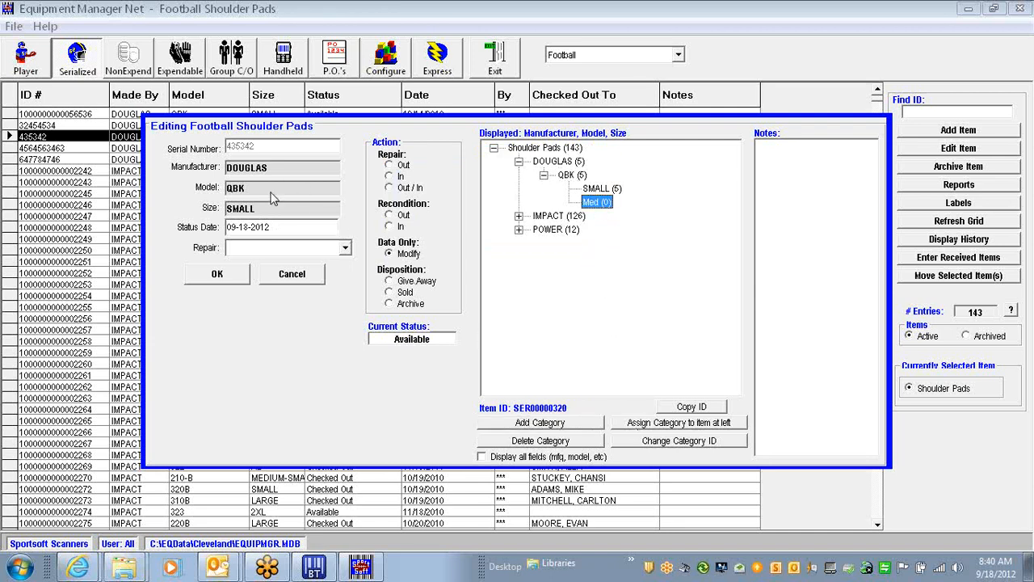
click(672, 423)
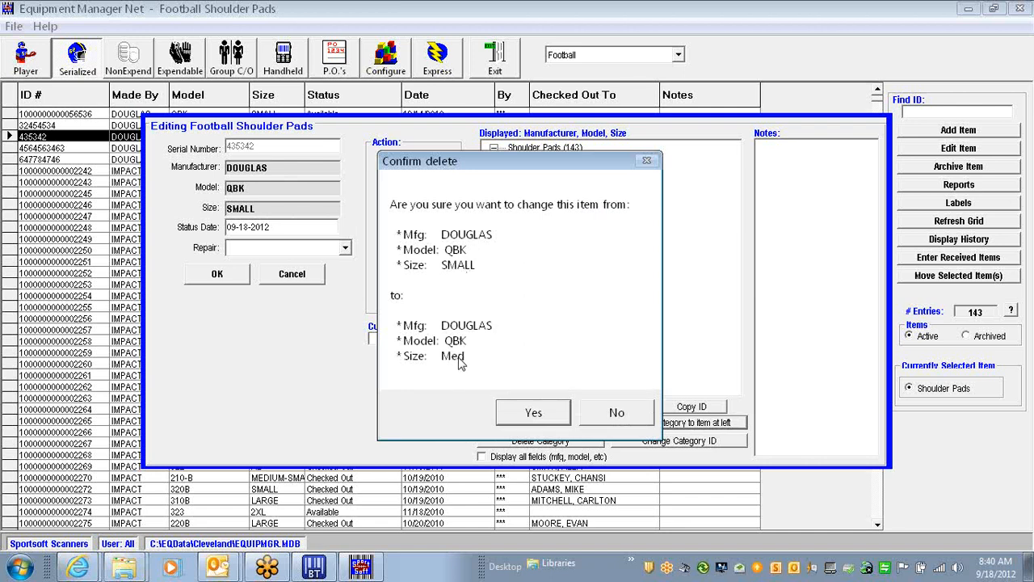
click(527, 413)
click(540, 416)
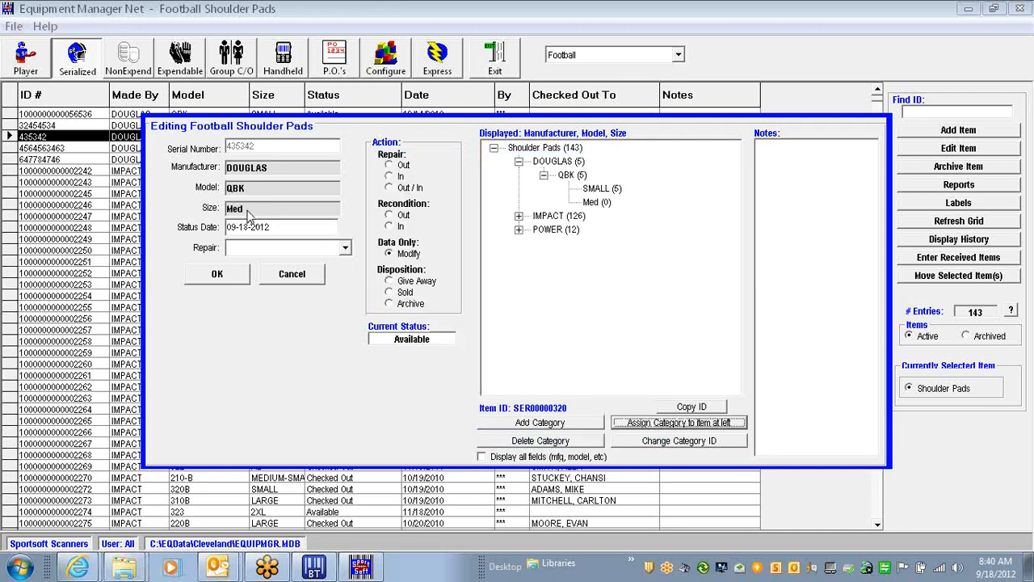
click(218, 275)
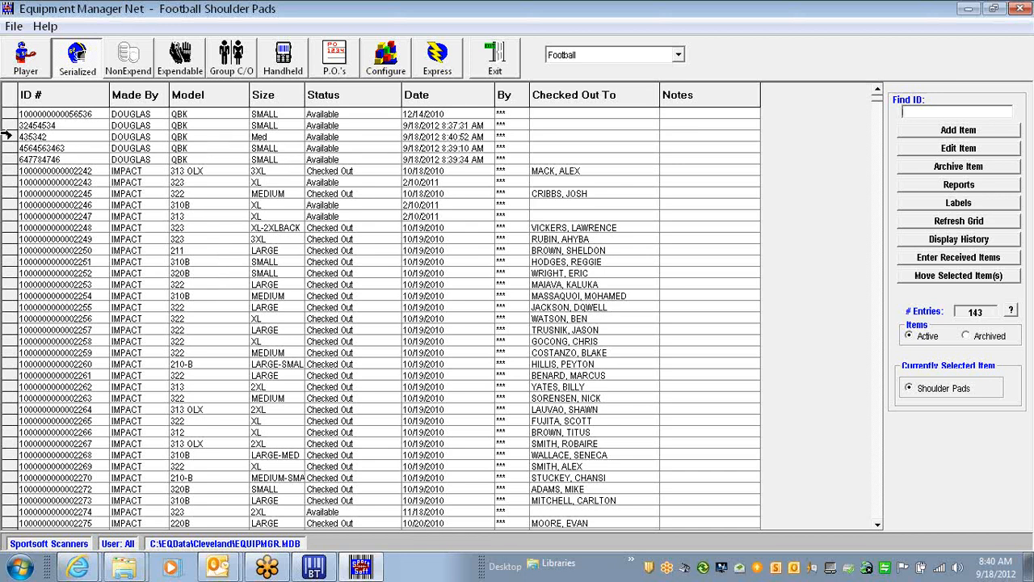
Widen the Size column, then move via NonExpend and Serialized to the expendable CLASSIC UNIFORMS list
click(7, 137)
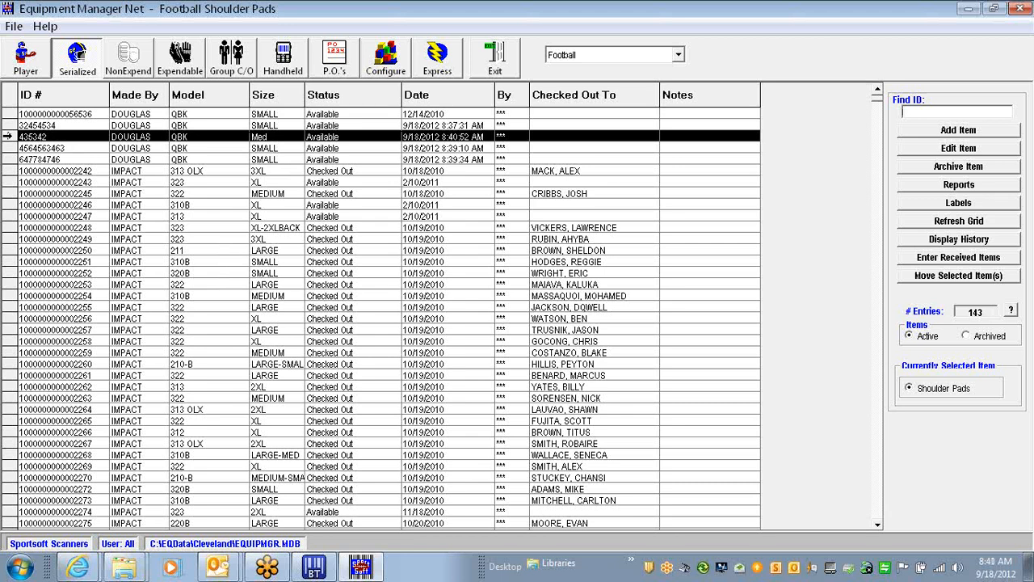
drag(305, 95, 319, 94)
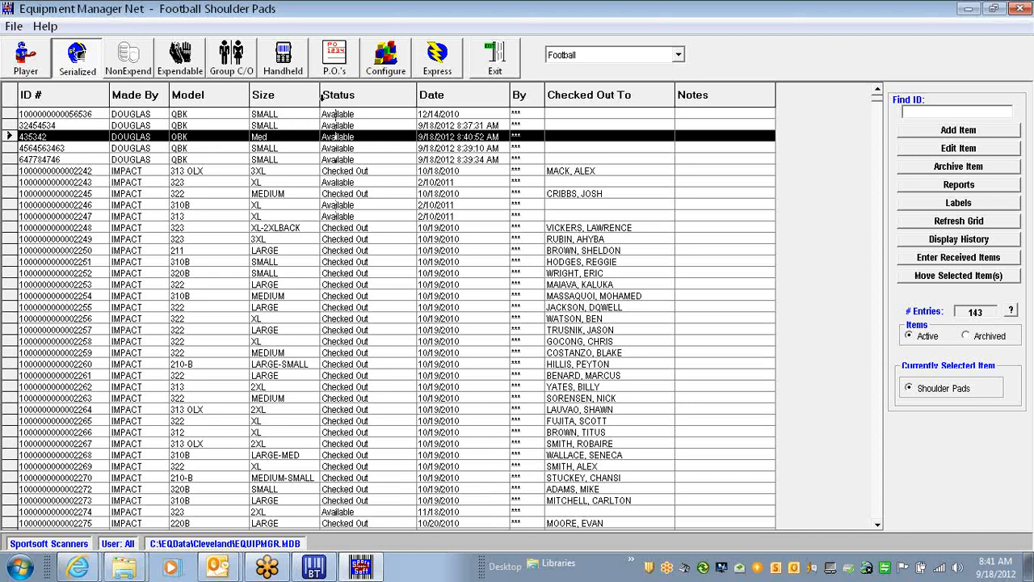
click(125, 63)
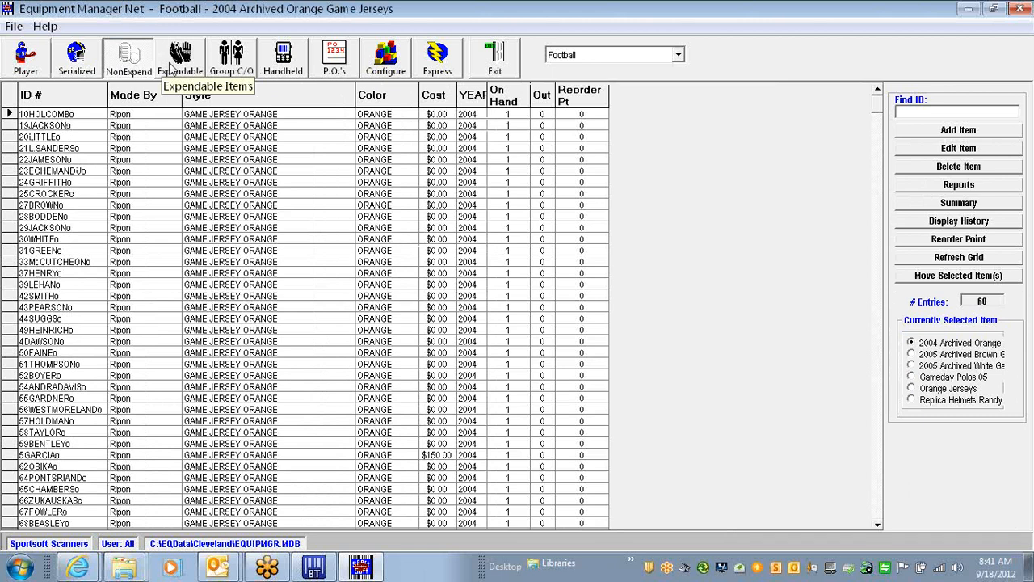
click(84, 64)
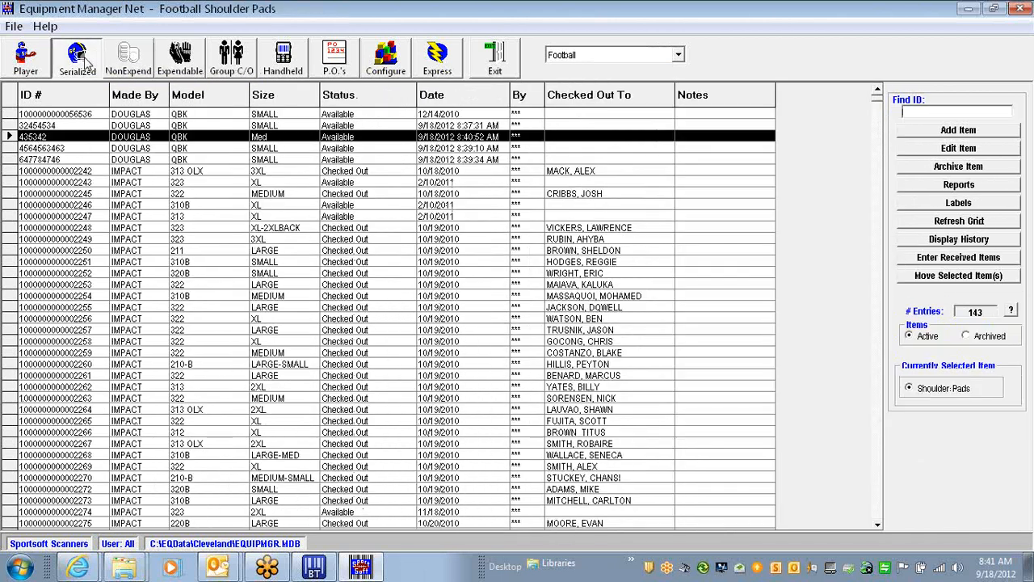
click(174, 58)
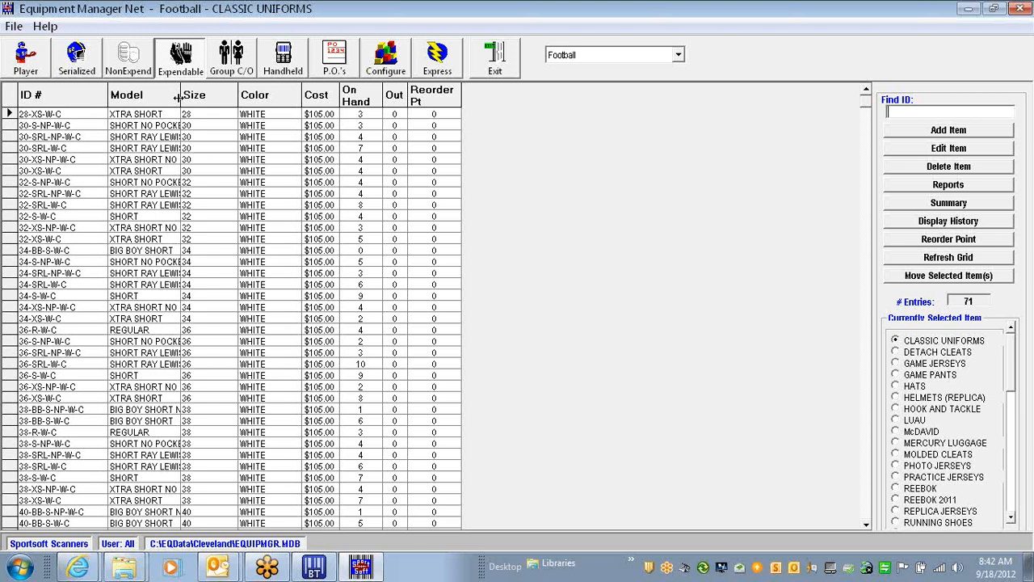
Widen the Model, On Hand and Out columns in CLASSIC UNIFORMS so full model names are visible
drag(178, 98, 253, 102)
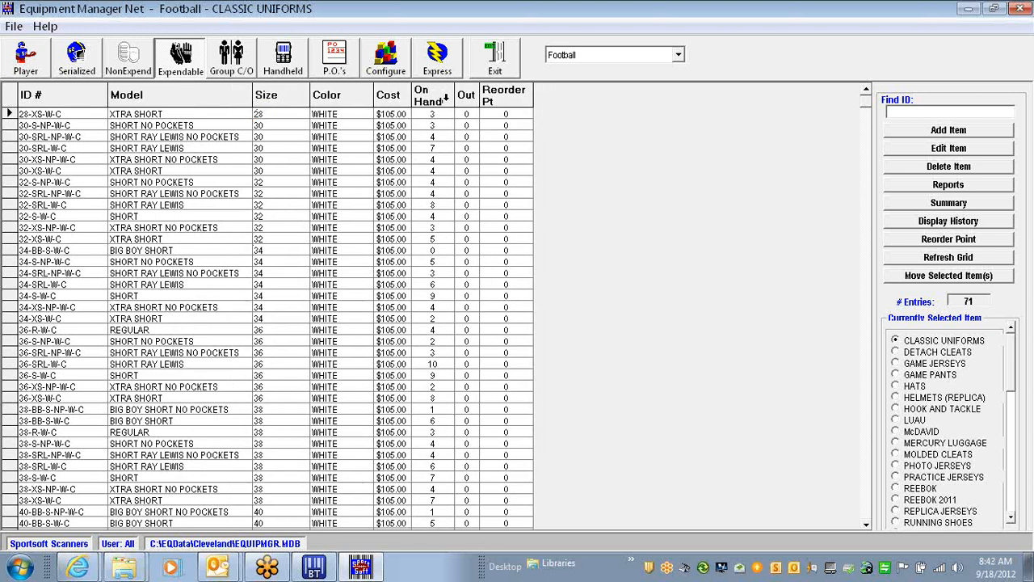
drag(454, 96, 470, 97)
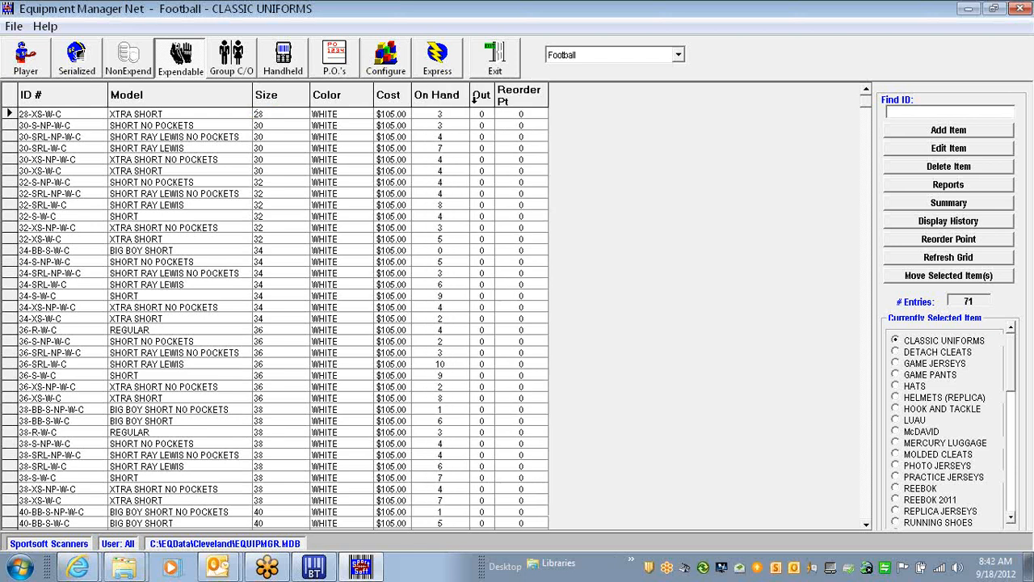
drag(521, 95, 586, 100)
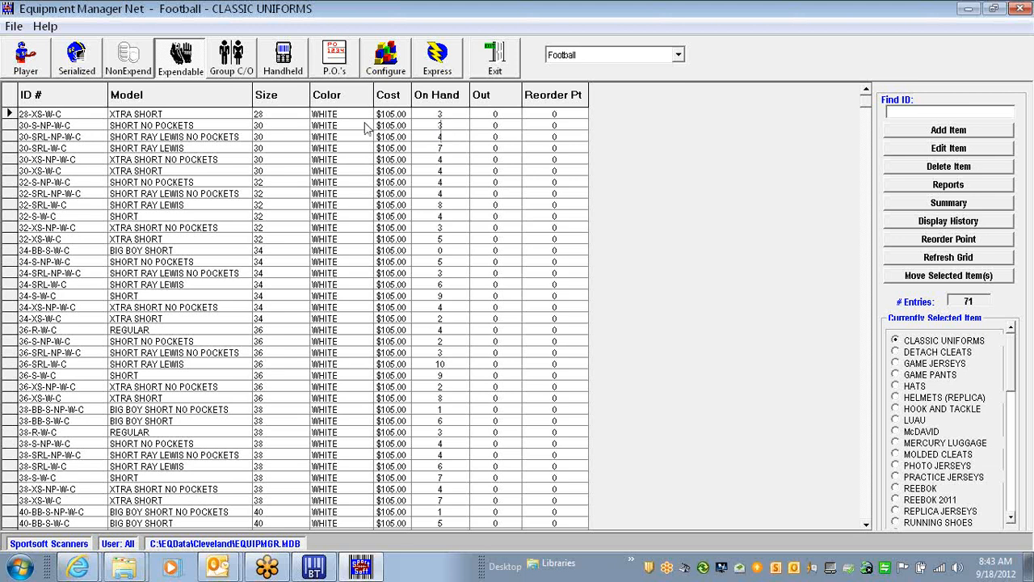
click(26, 60)
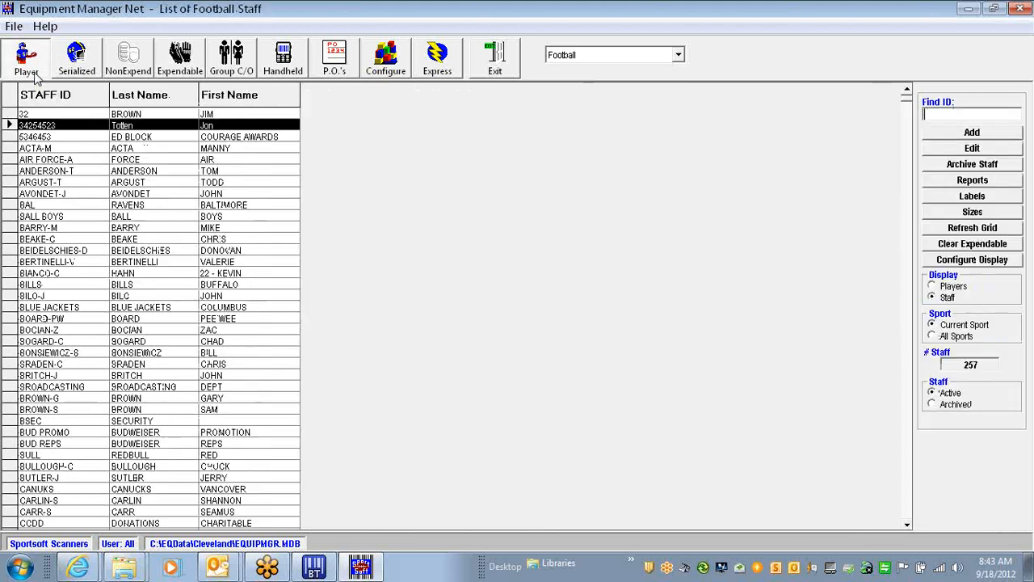
double_click(16, 126)
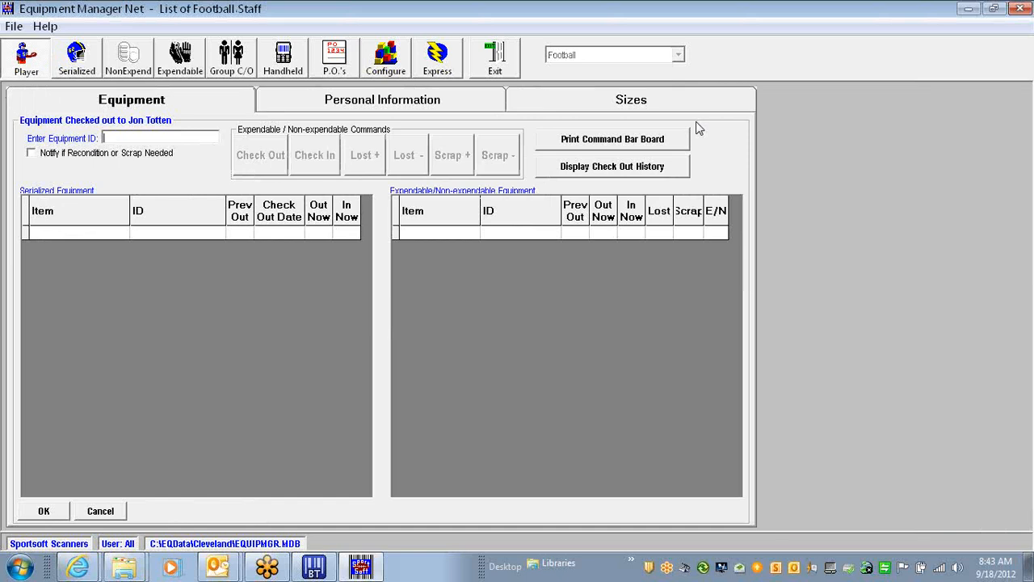
click(100, 511)
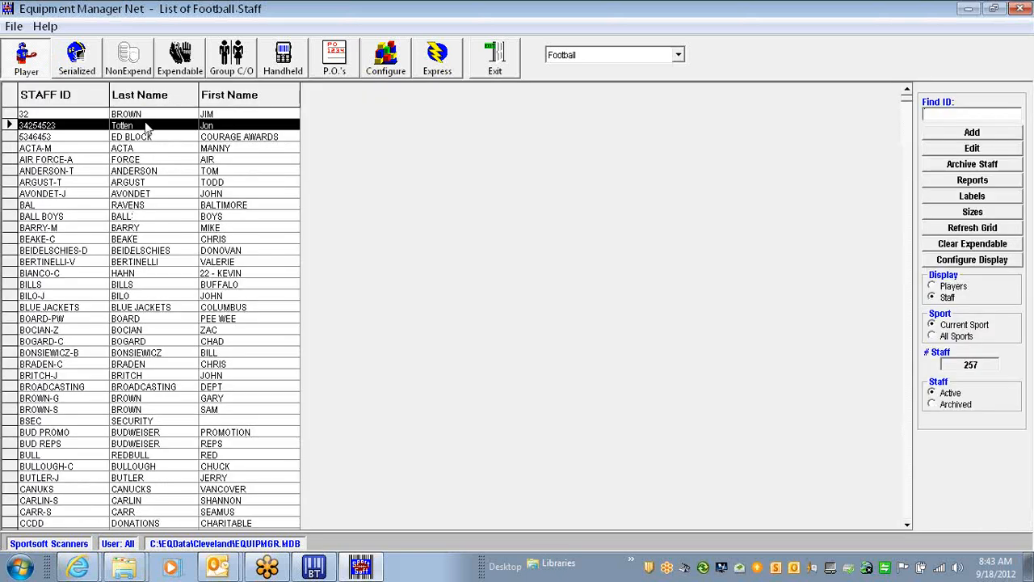
click(180, 61)
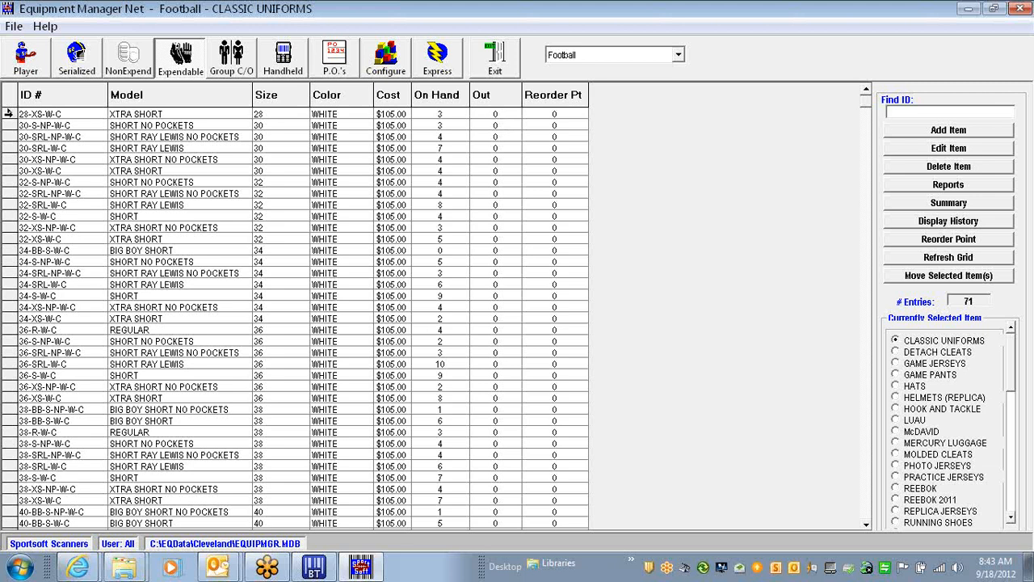
Open and cancel the 28-XS-W-C uniform's edit form, then view and close its empty history
double_click(9, 114)
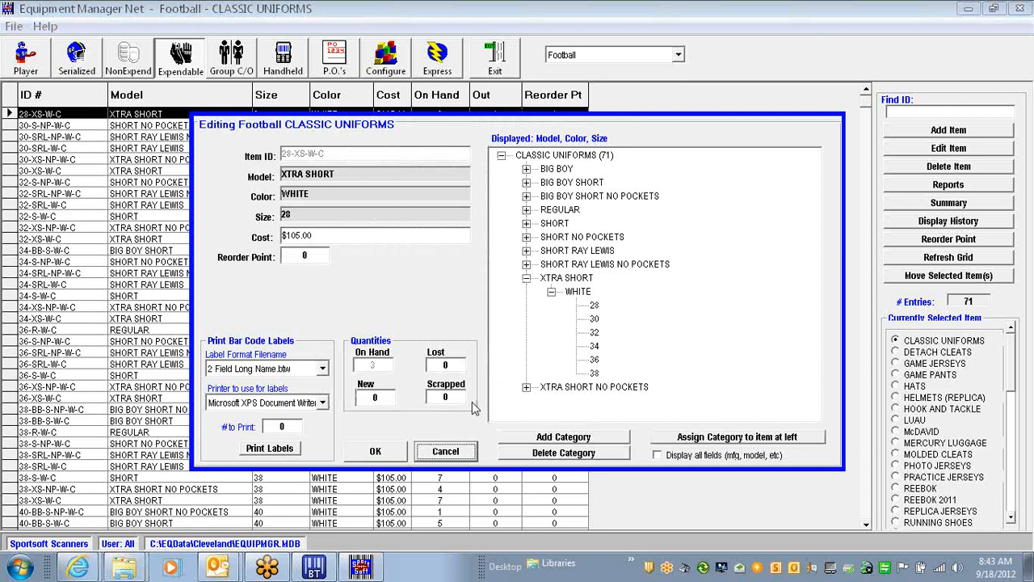
click(430, 453)
click(929, 219)
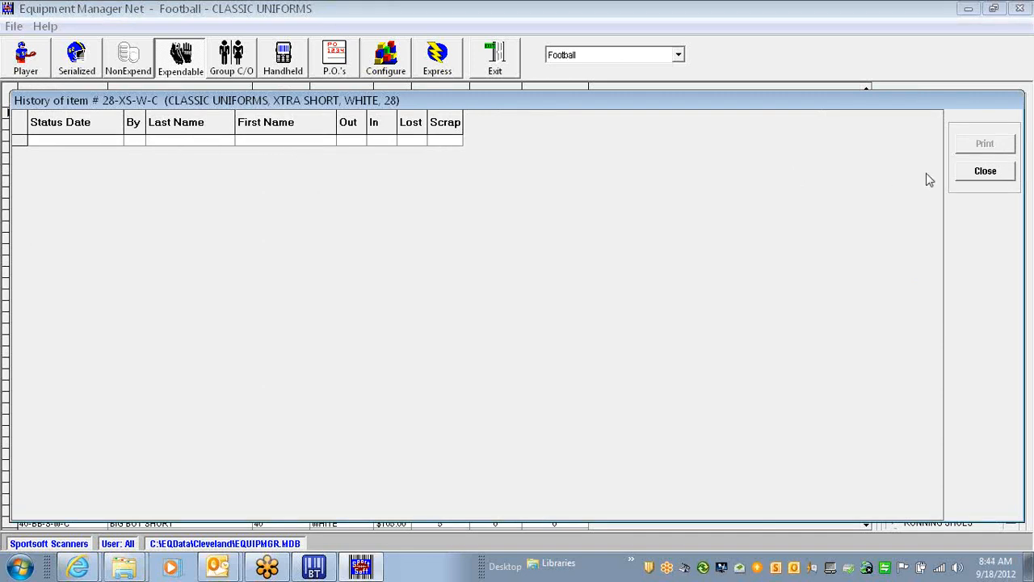
click(973, 173)
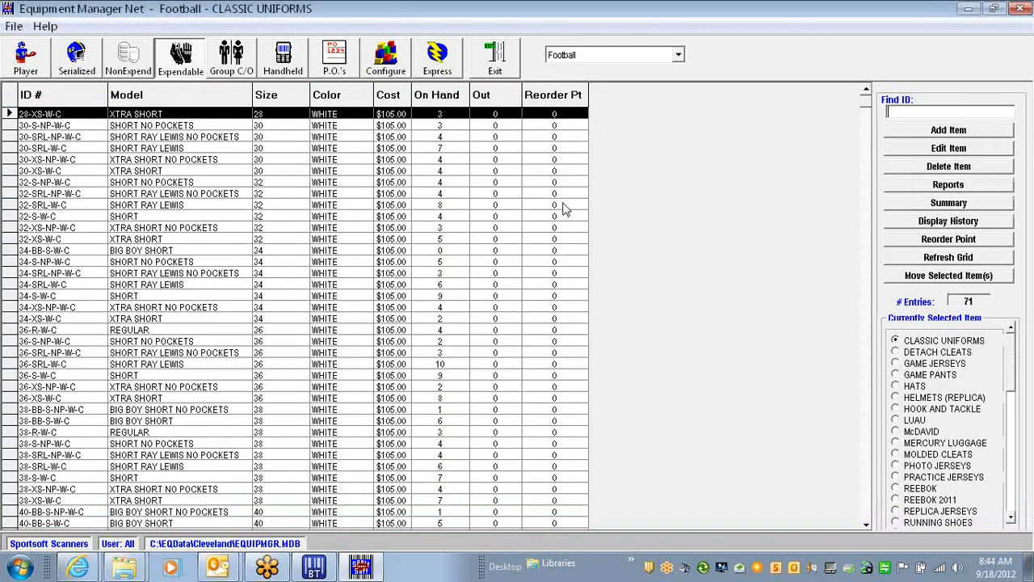
Switch to HATS and review the histories of E854Z XL-2XL KHAKI and EM23Z ADJ
click(895, 386)
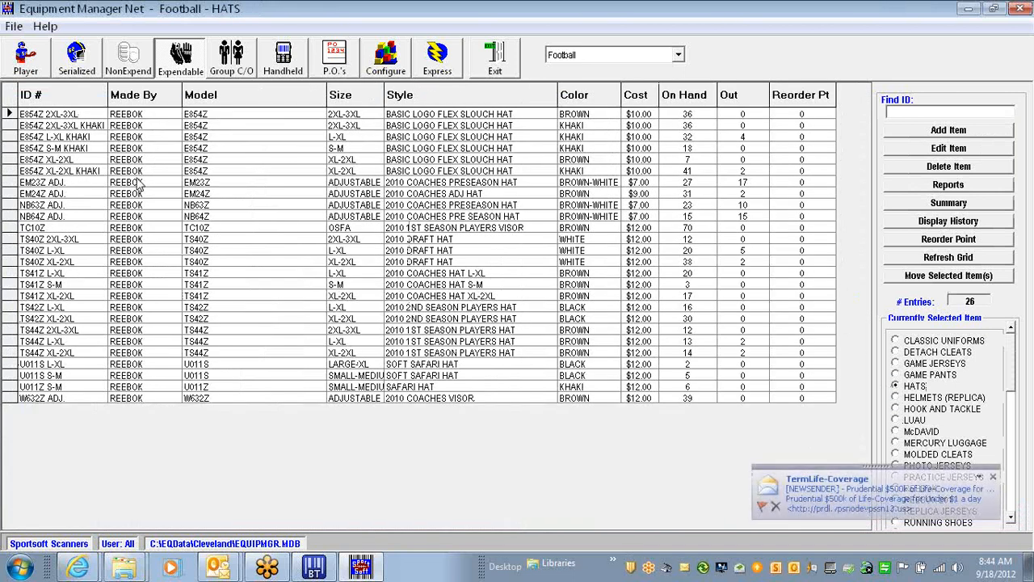
click(13, 171)
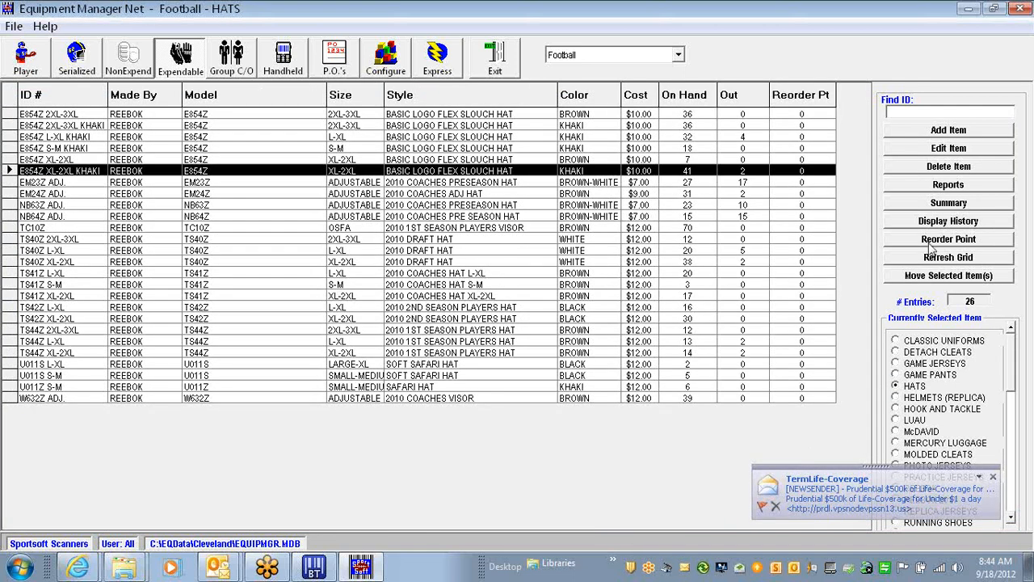
click(947, 221)
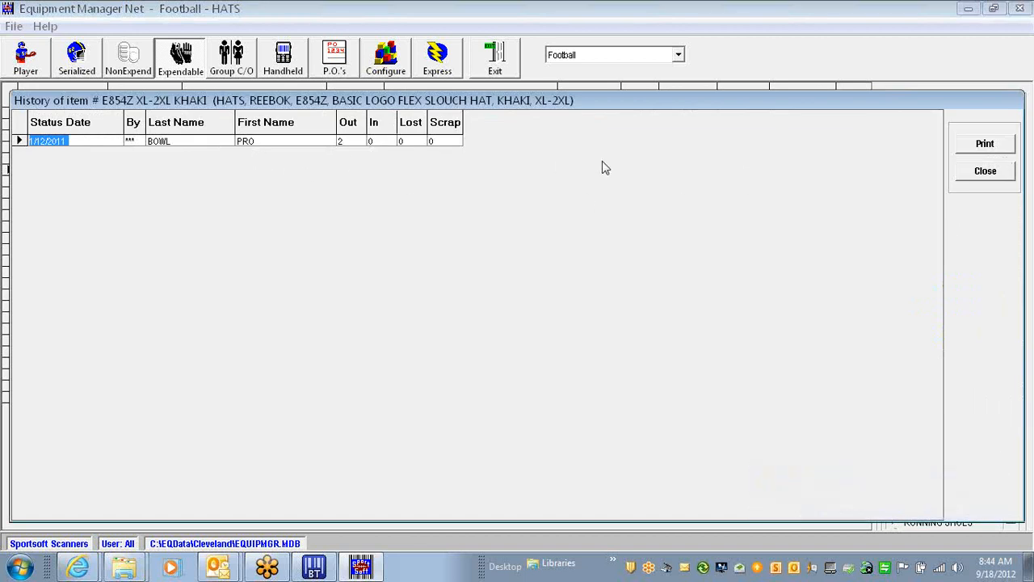
click(982, 172)
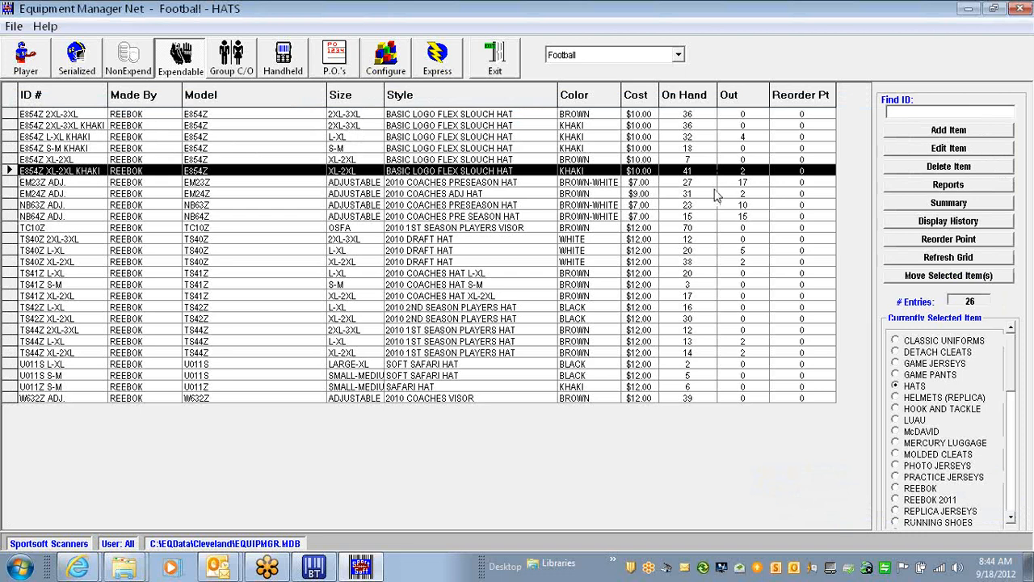
click(28, 184)
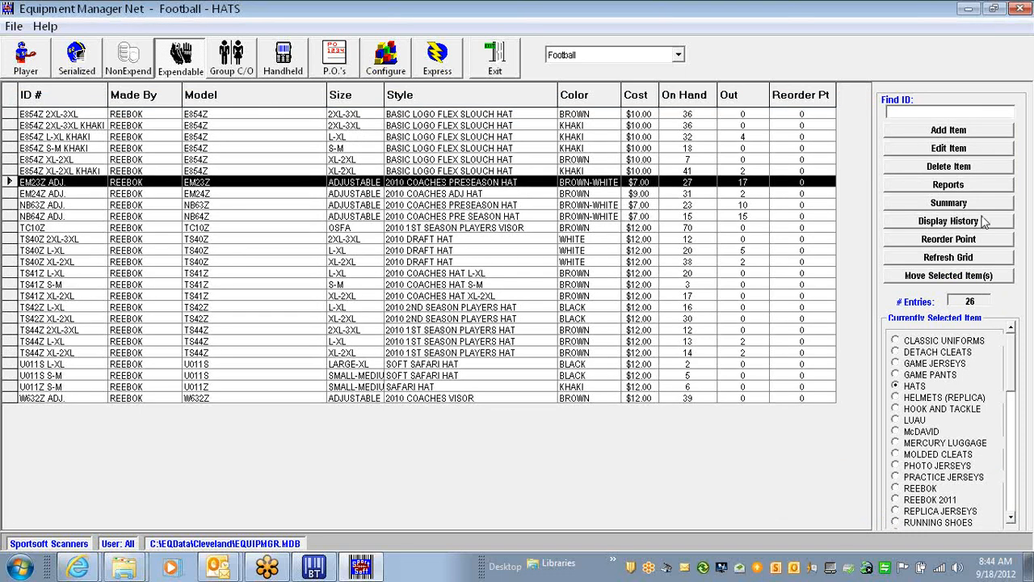
click(941, 221)
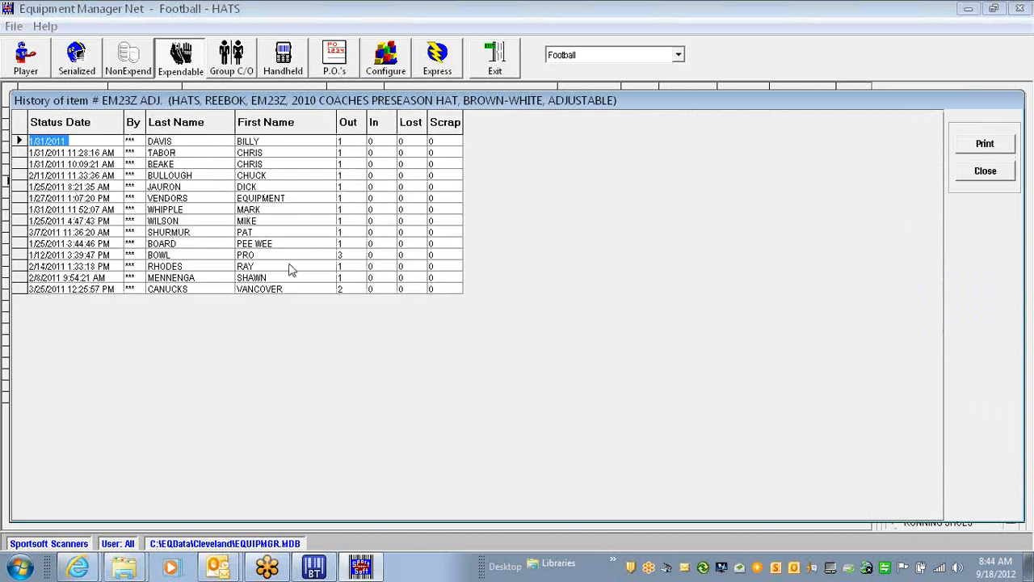
click(985, 172)
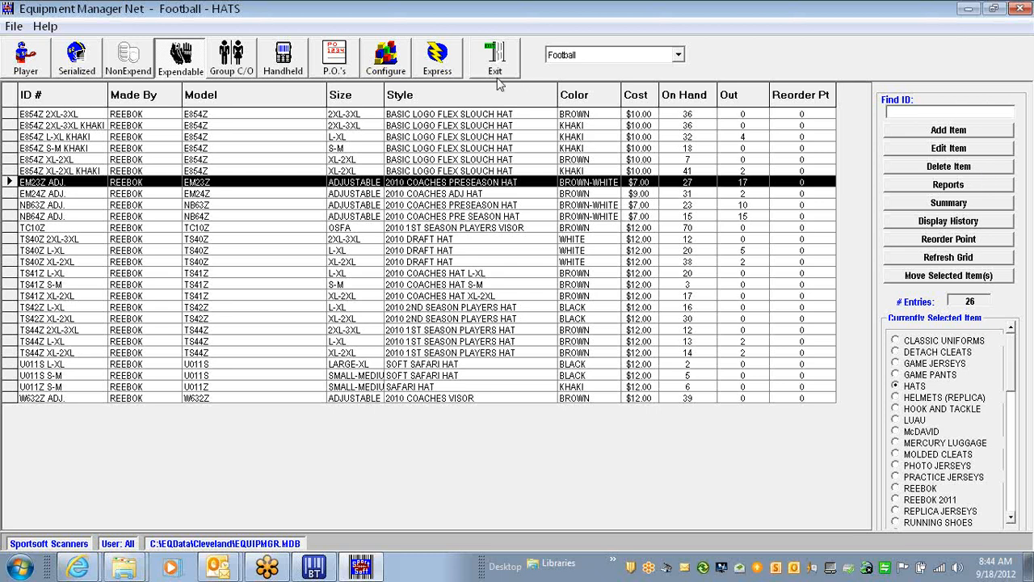
Toggle to the non-expendable items view and back to the expendable HATS list
click(123, 61)
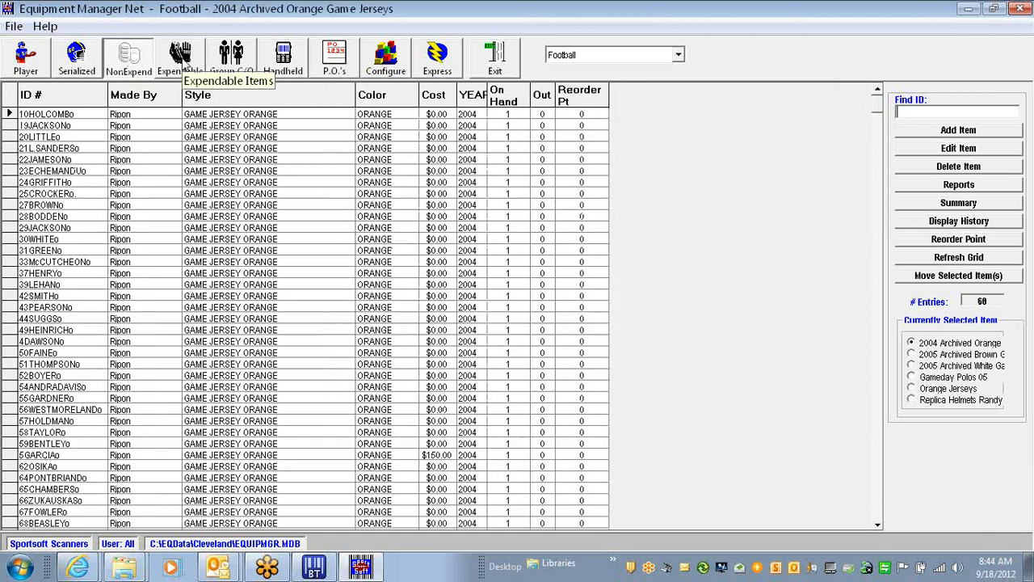
click(180, 58)
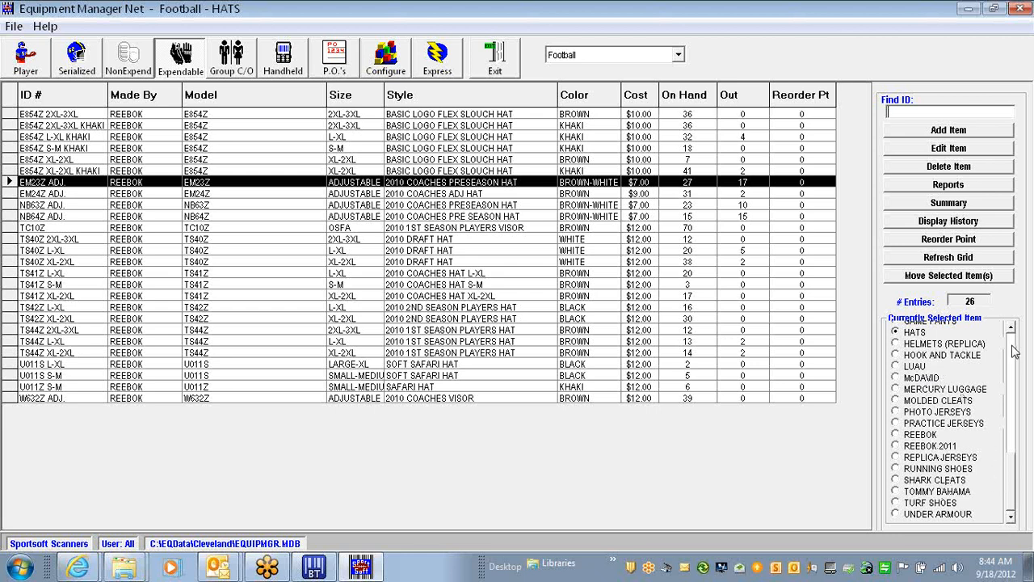
scroll(1014, 353, up, 1)
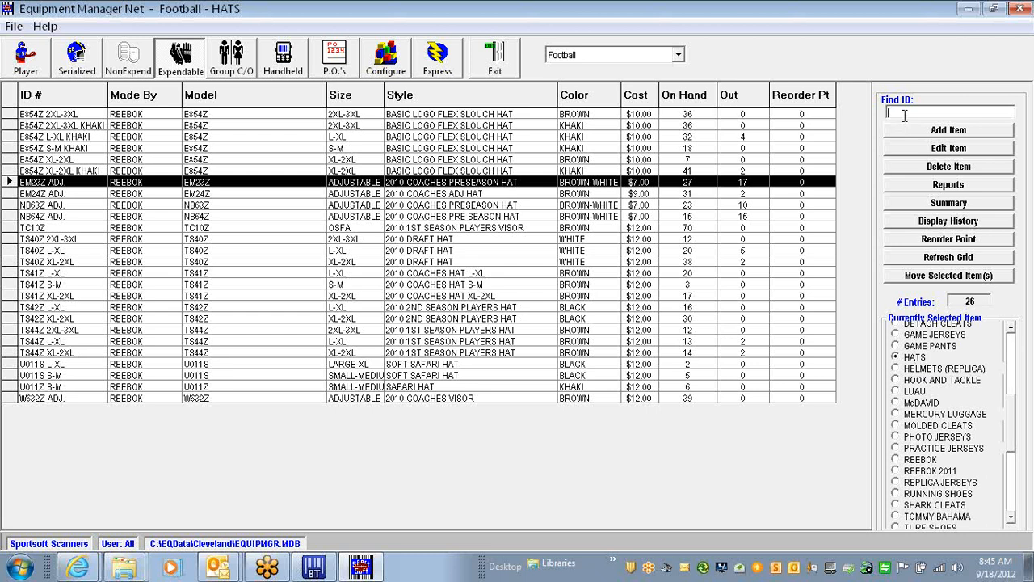
Start trial hat 432543 and assign it the REEBOK EM24Z 2010 COACHES ADJ HAT Brown ADJUSTABLE category
text(32543)
key(Return)
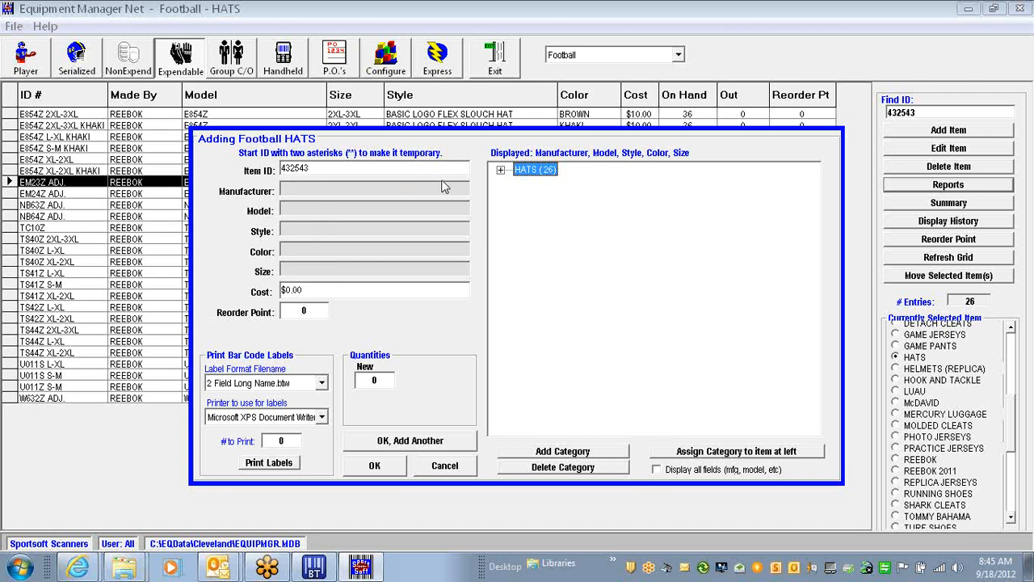
click(501, 172)
click(525, 184)
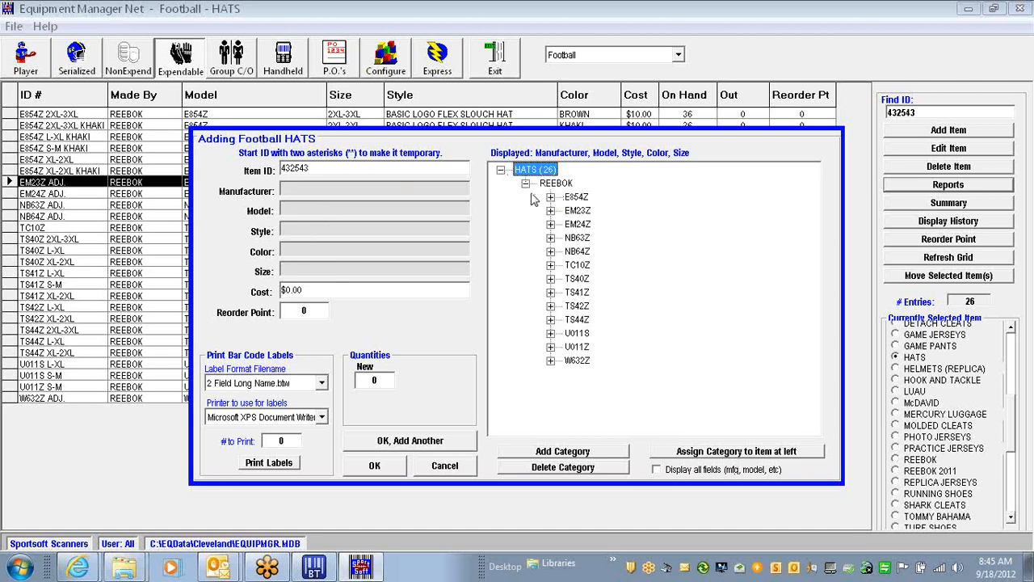
click(550, 224)
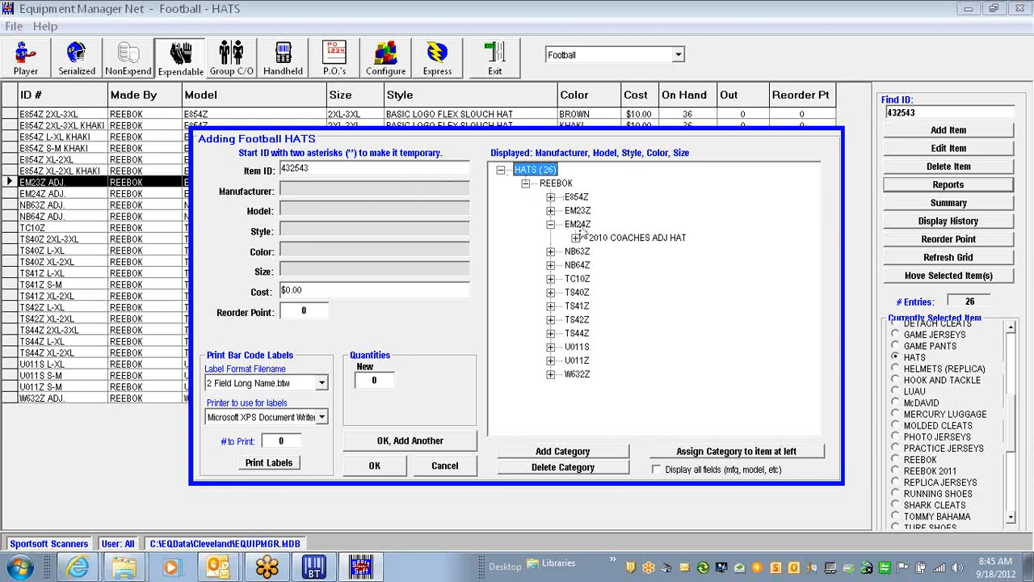
click(575, 238)
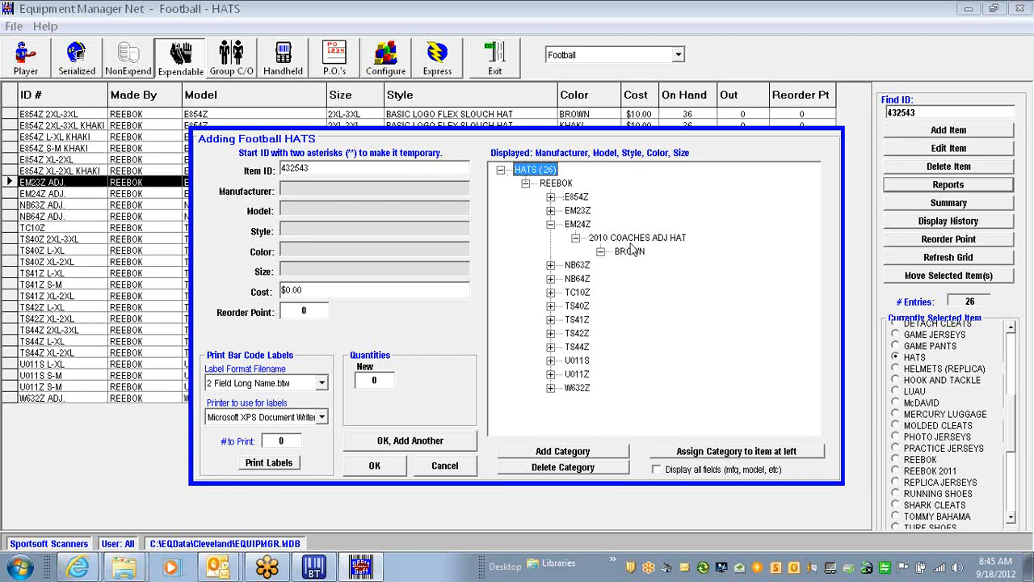
click(601, 252)
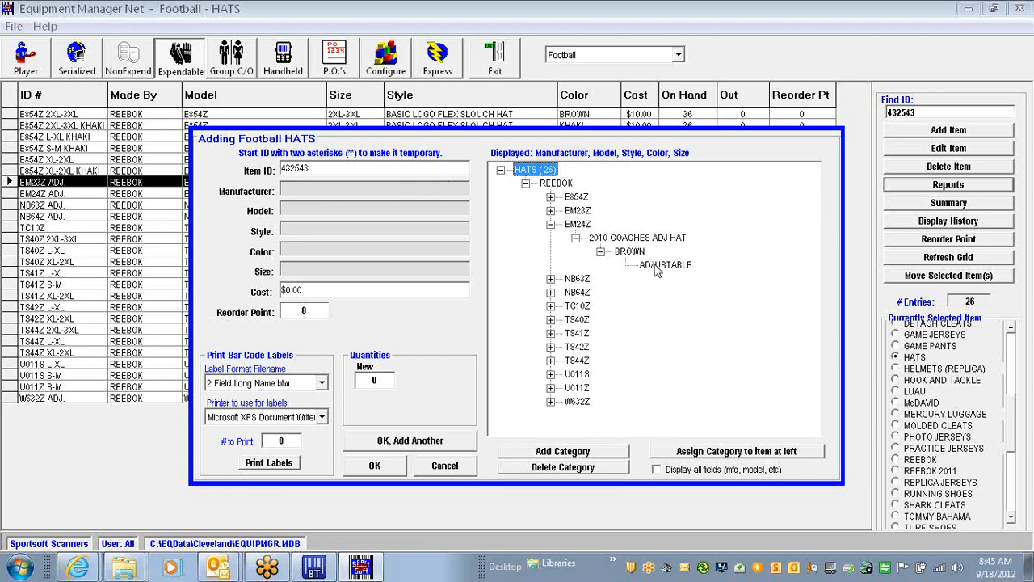
click(657, 268)
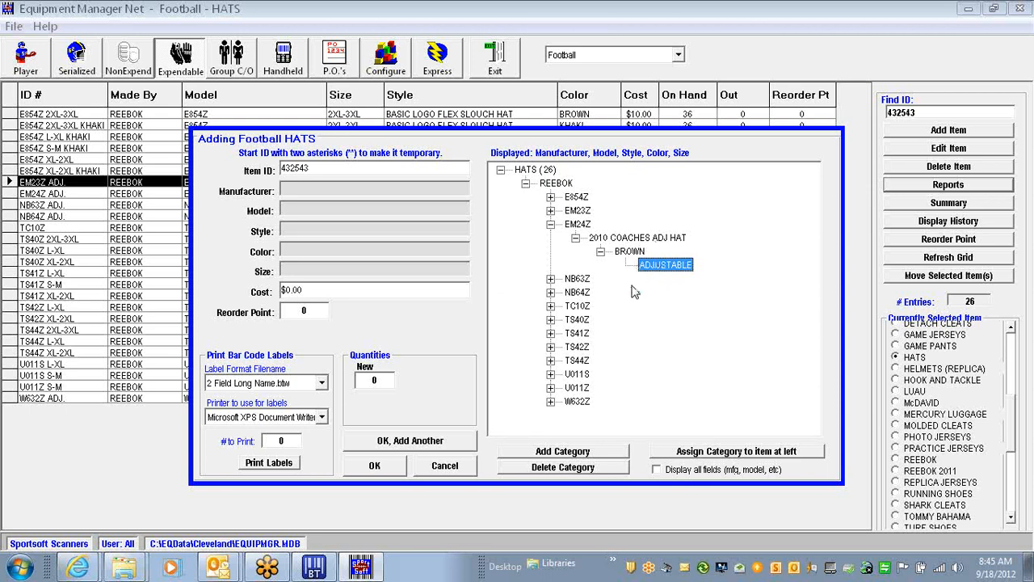
click(692, 450)
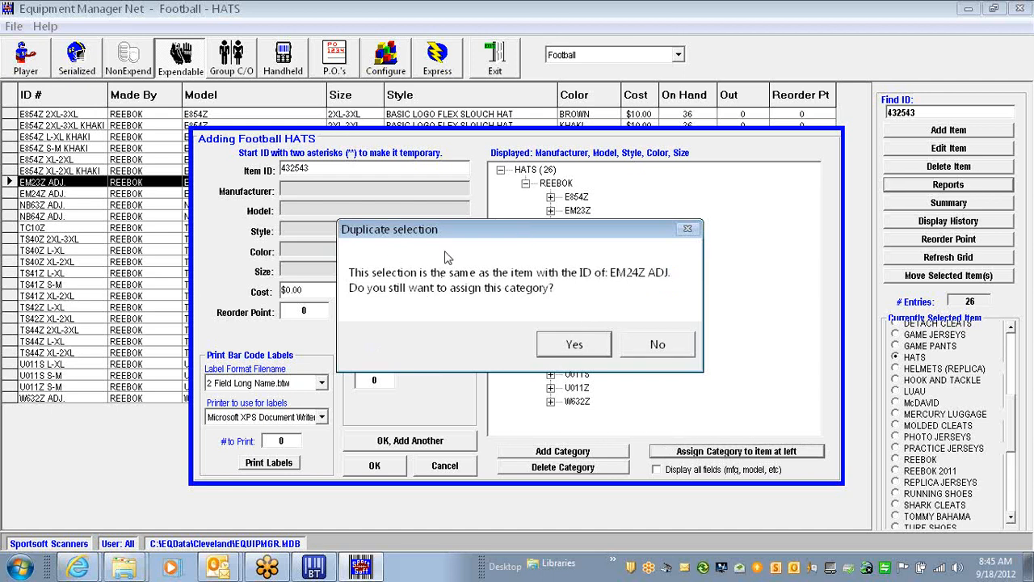
click(558, 343)
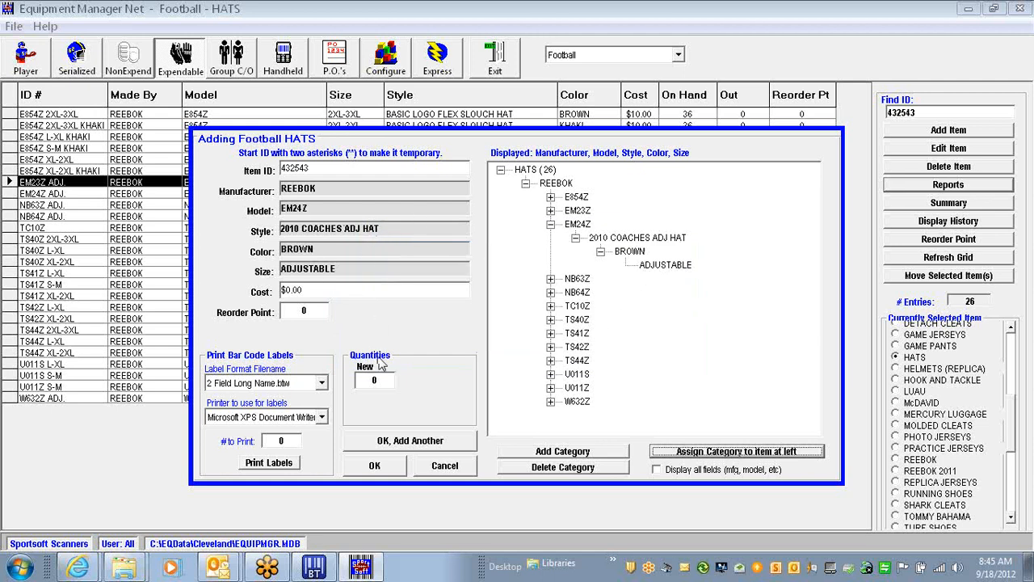
click(381, 381)
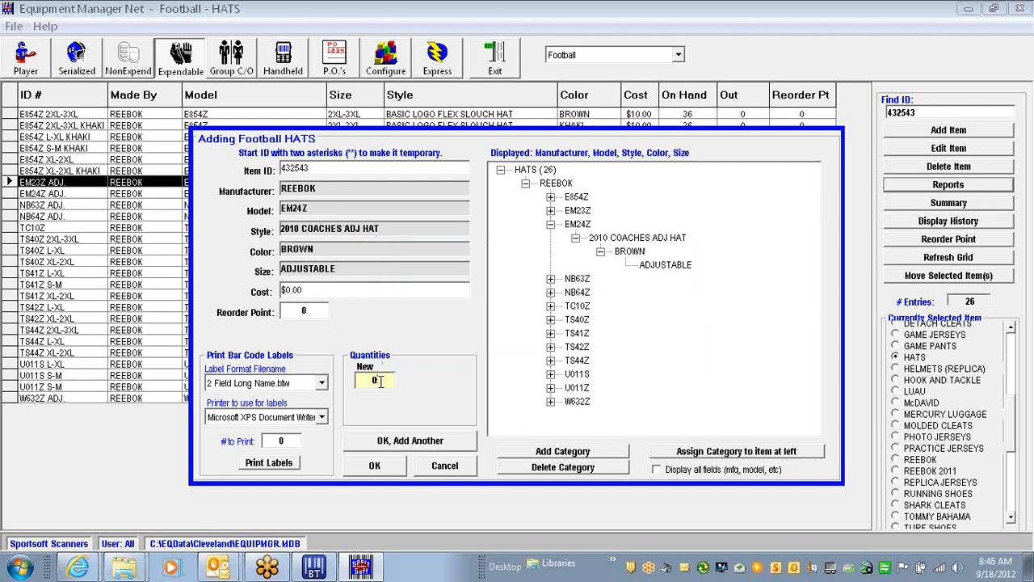
drag(371, 379, 385, 380)
click(444, 467)
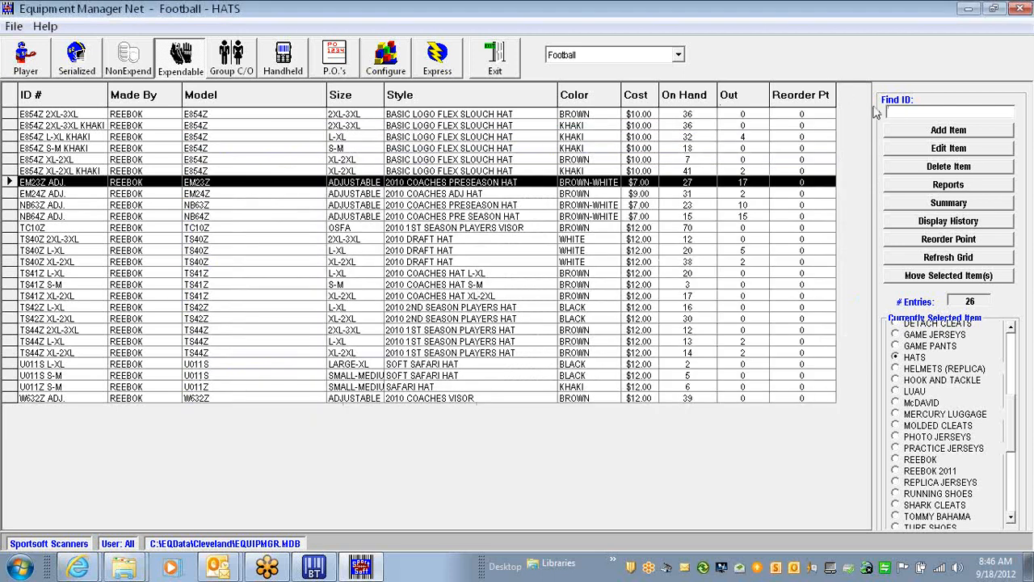
text(4365436456)
click(895, 138)
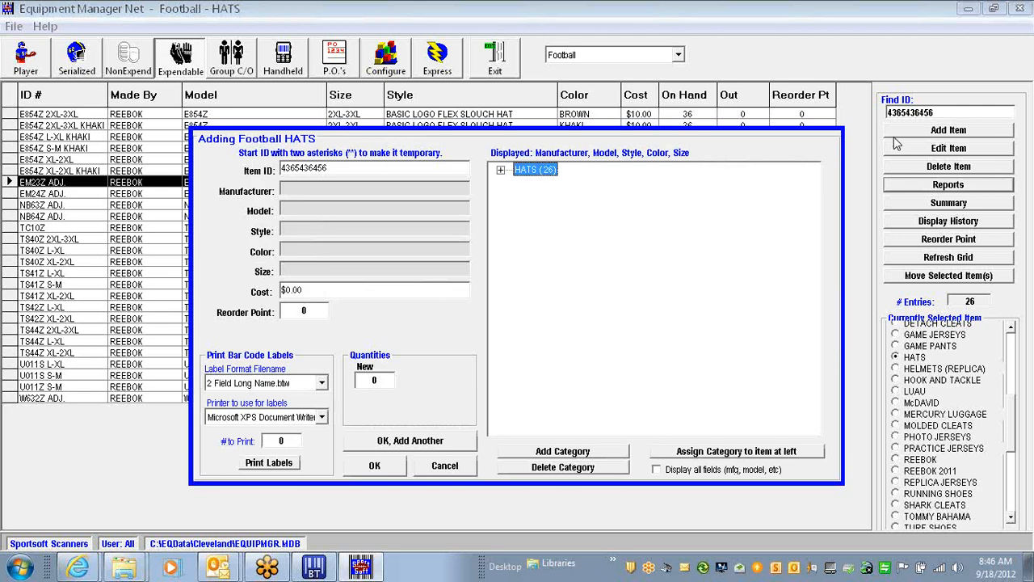
click(500, 170)
click(550, 455)
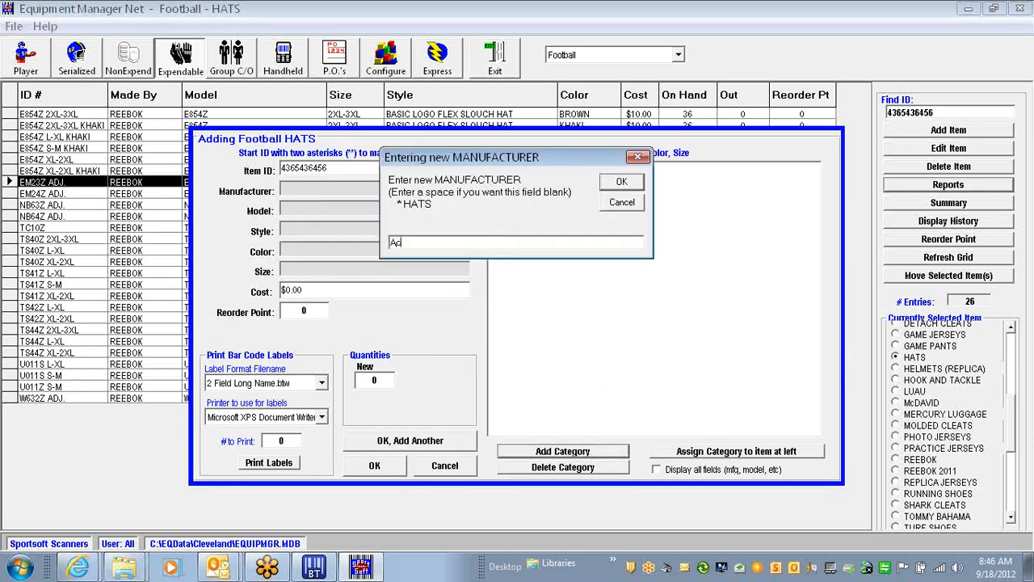
text(me)
click(621, 182)
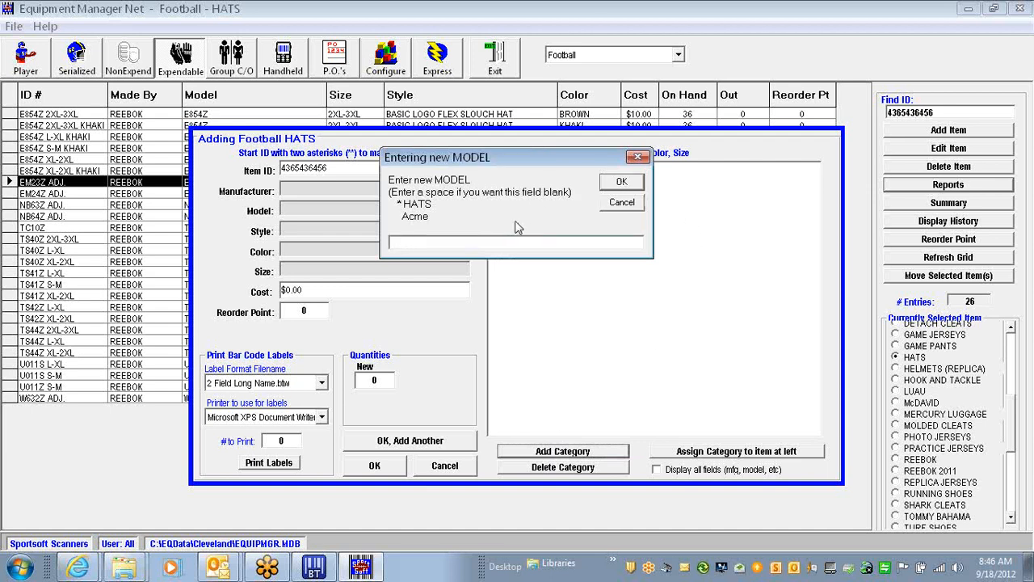
text(Super)
key(Return)
text(Duper)
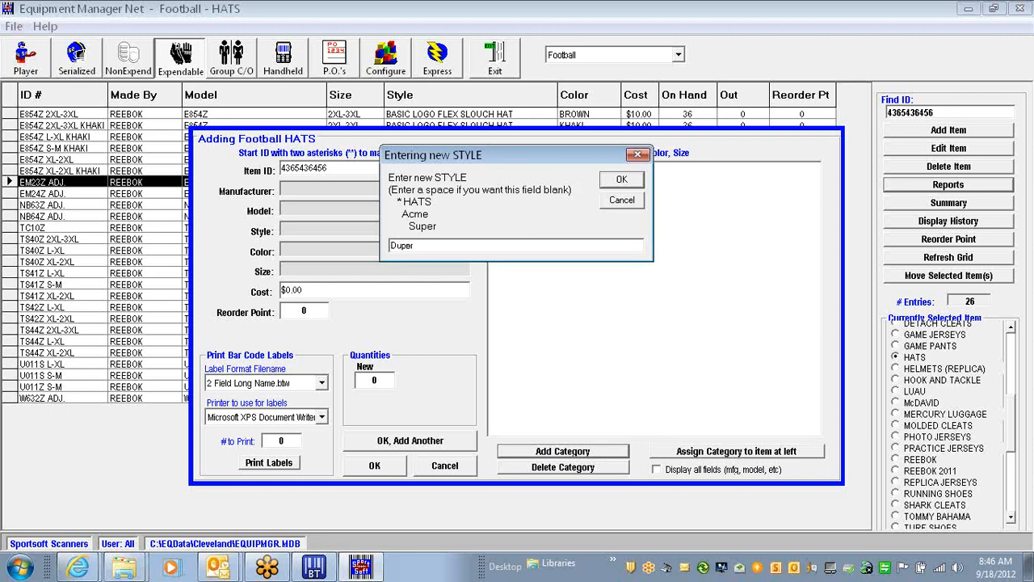
key(Return)
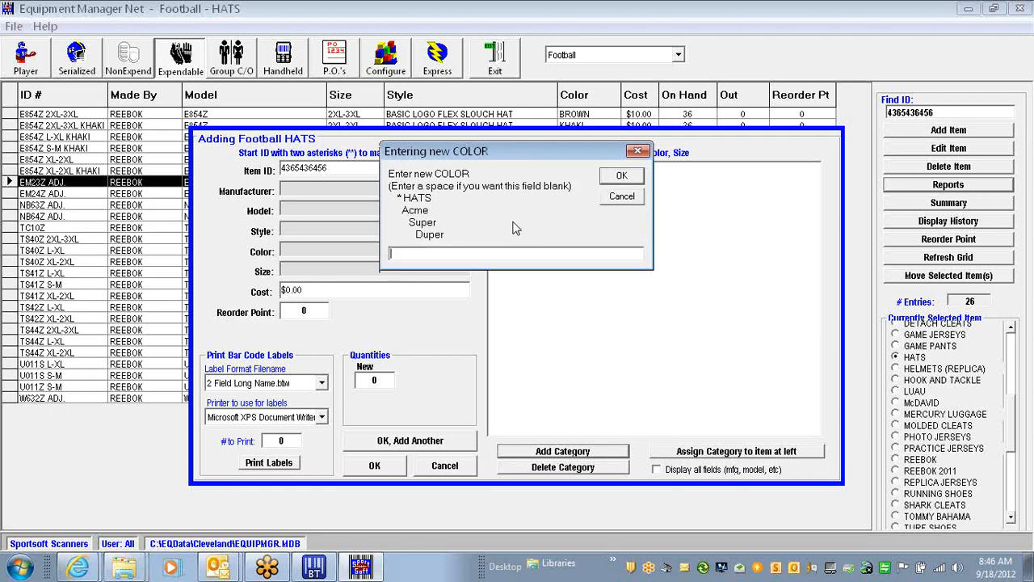
text(White)
key(Return)
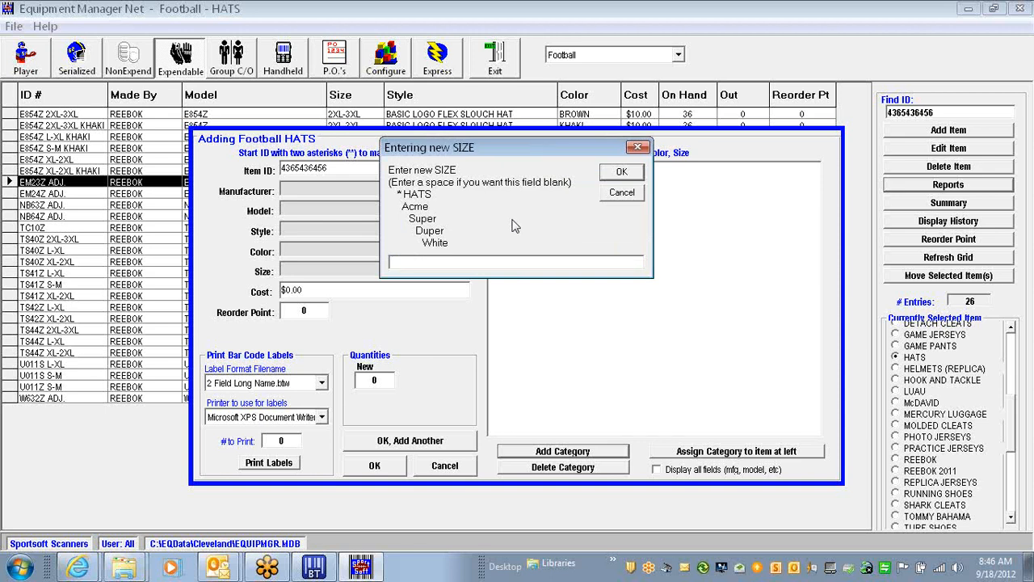
text(on)
click(622, 172)
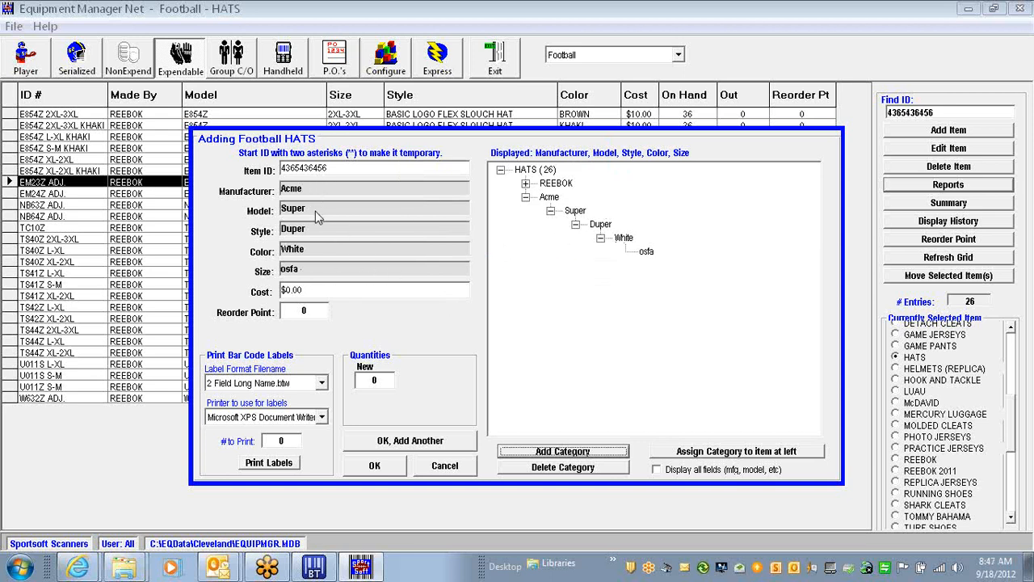
click(317, 292)
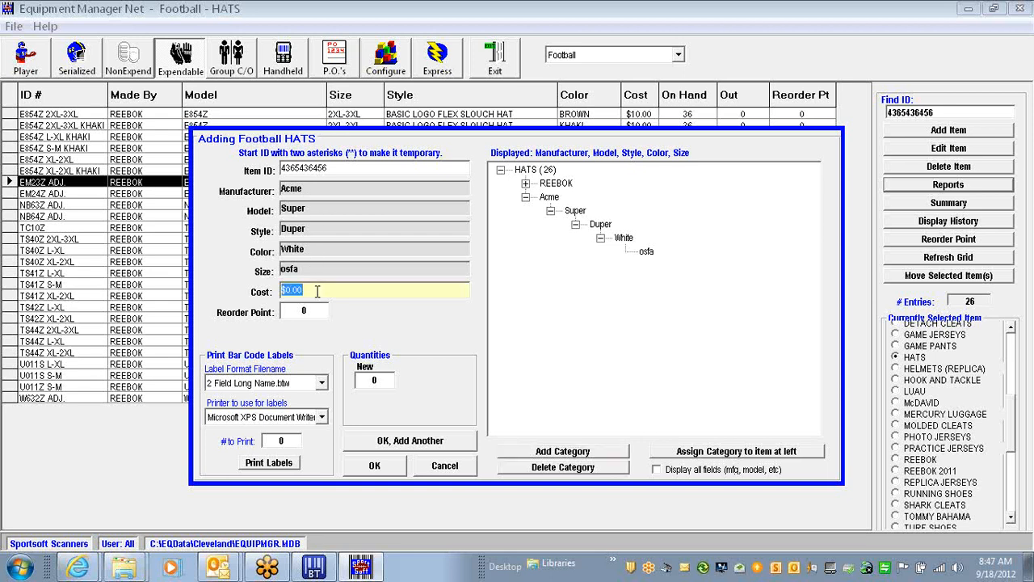
text(12)
key(Tab)
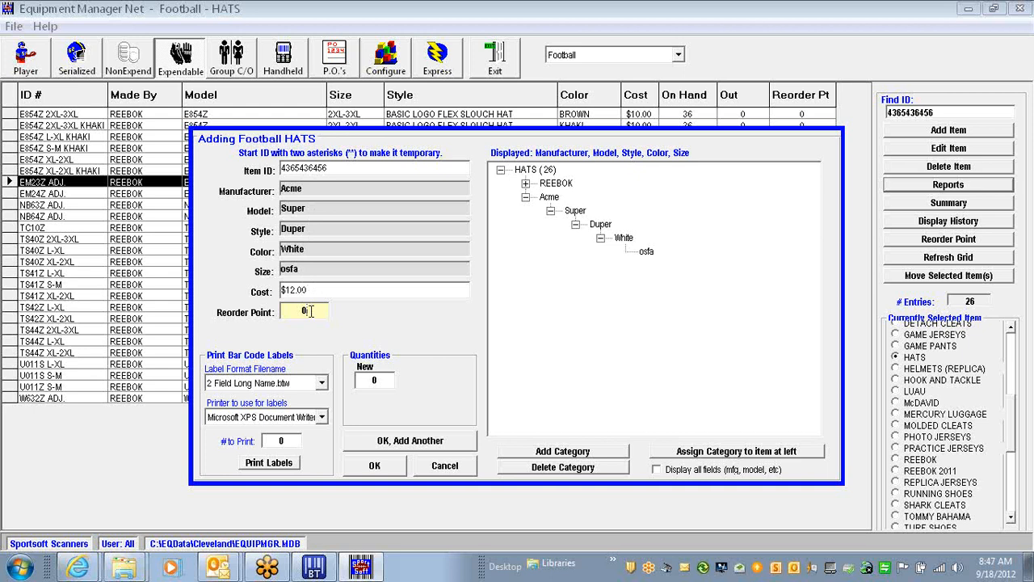
double_click(293, 309)
text(10)
click(390, 380)
text(20)
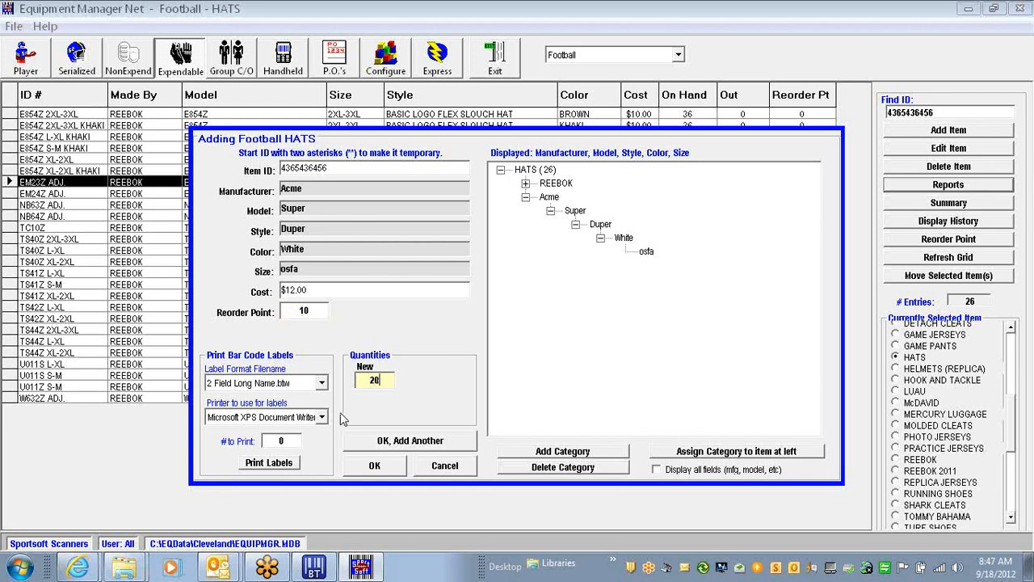
click(376, 466)
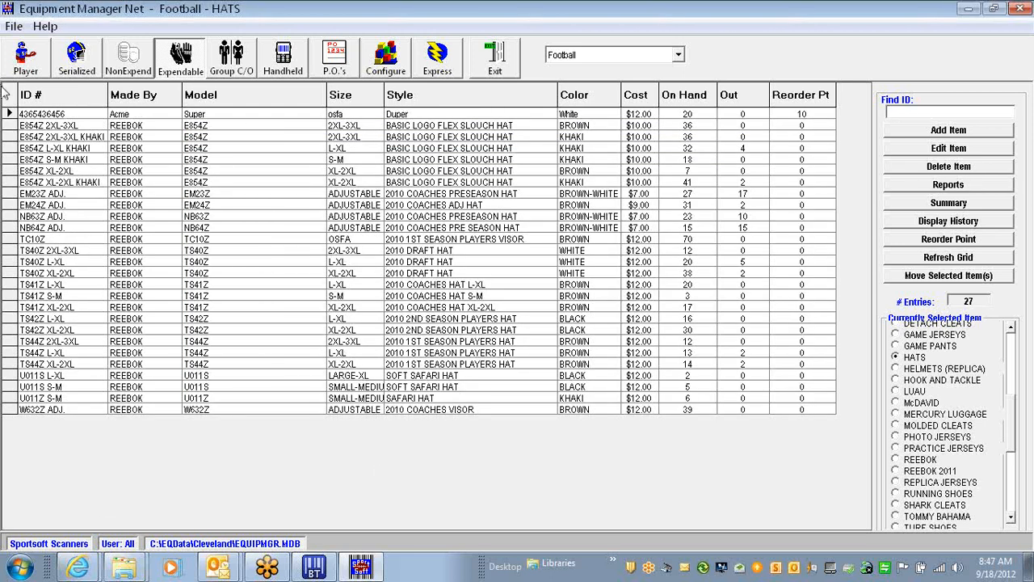
click(7, 113)
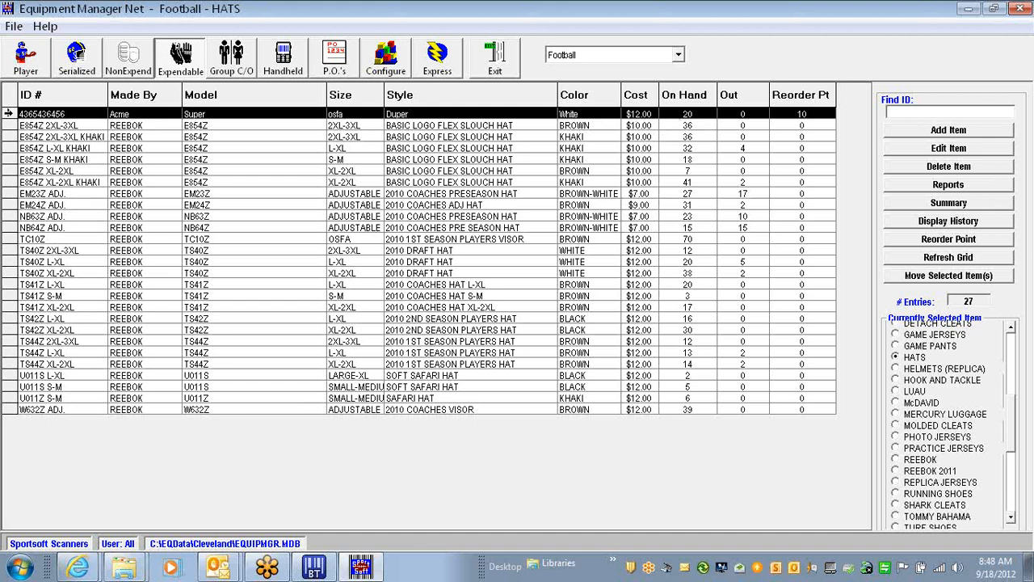
double_click(10, 114)
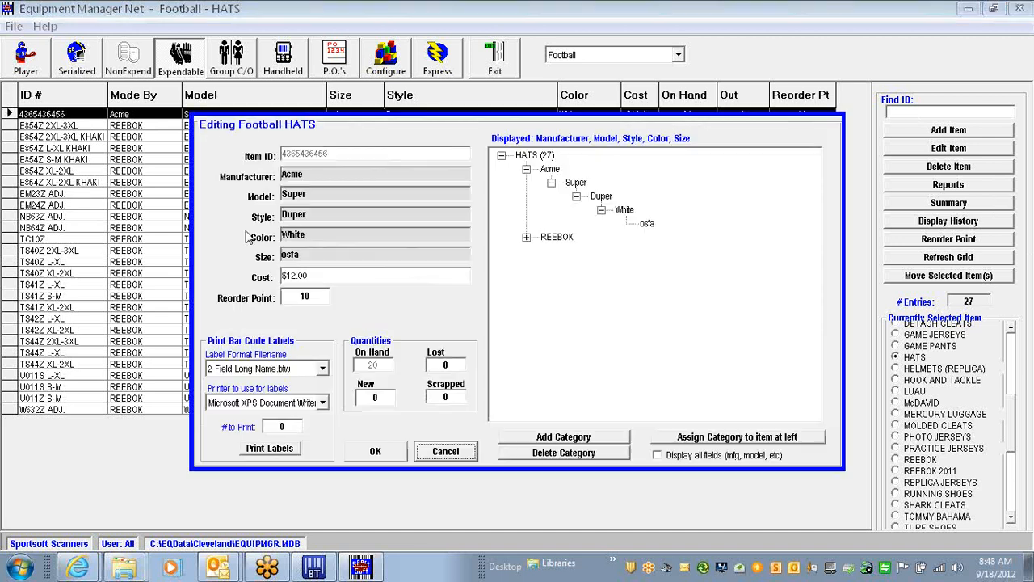
click(381, 397)
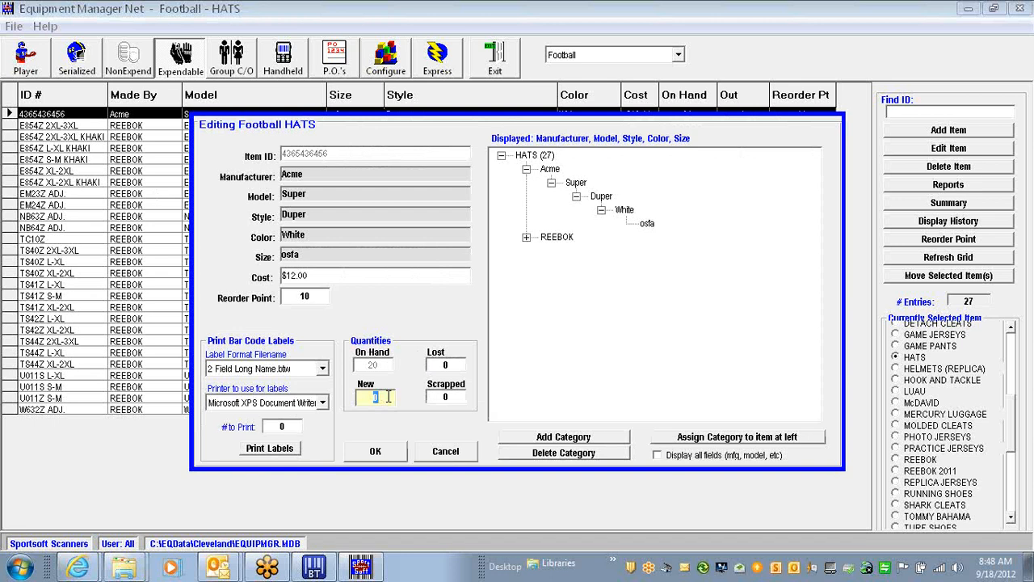
text(5)
click(374, 451)
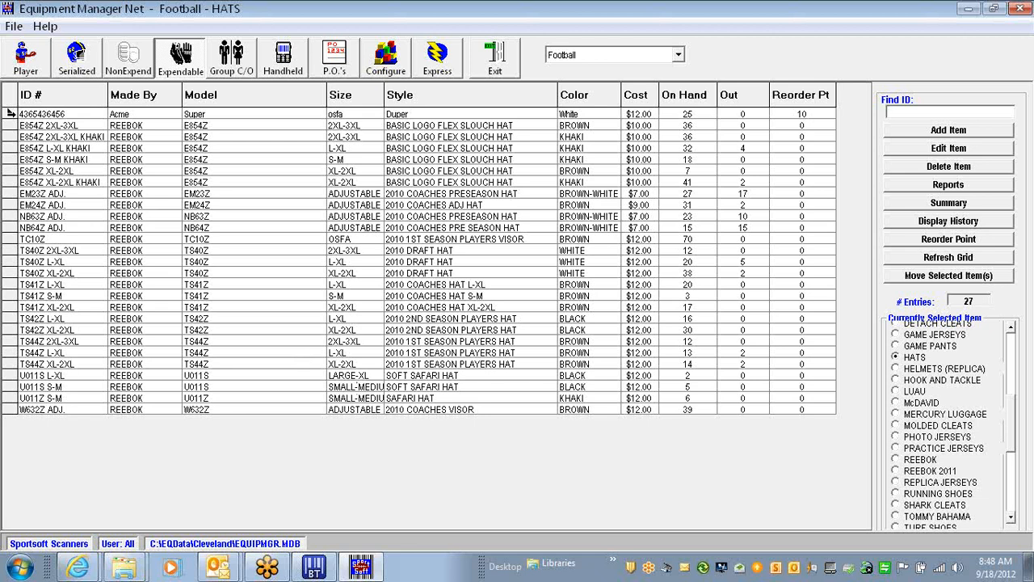
double_click(11, 114)
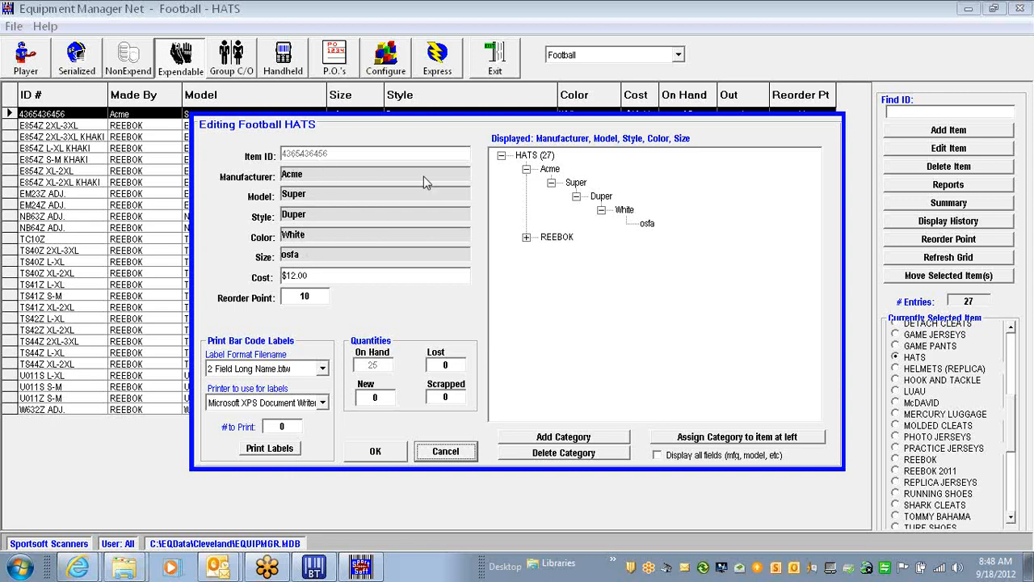
Add a Black colour with osfa size under Duper, apply it to the hat, and save
click(645, 225)
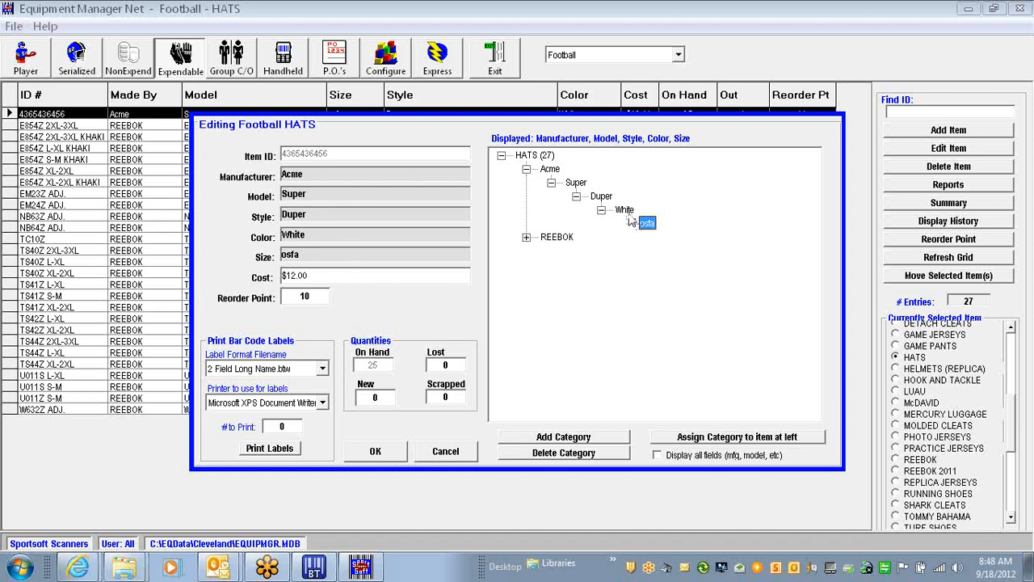
click(624, 211)
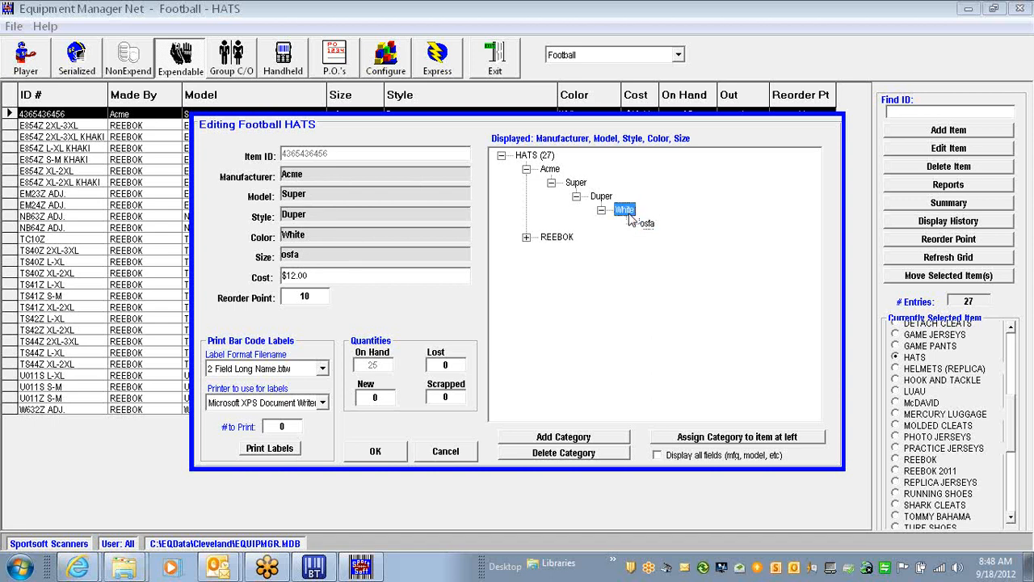
click(602, 199)
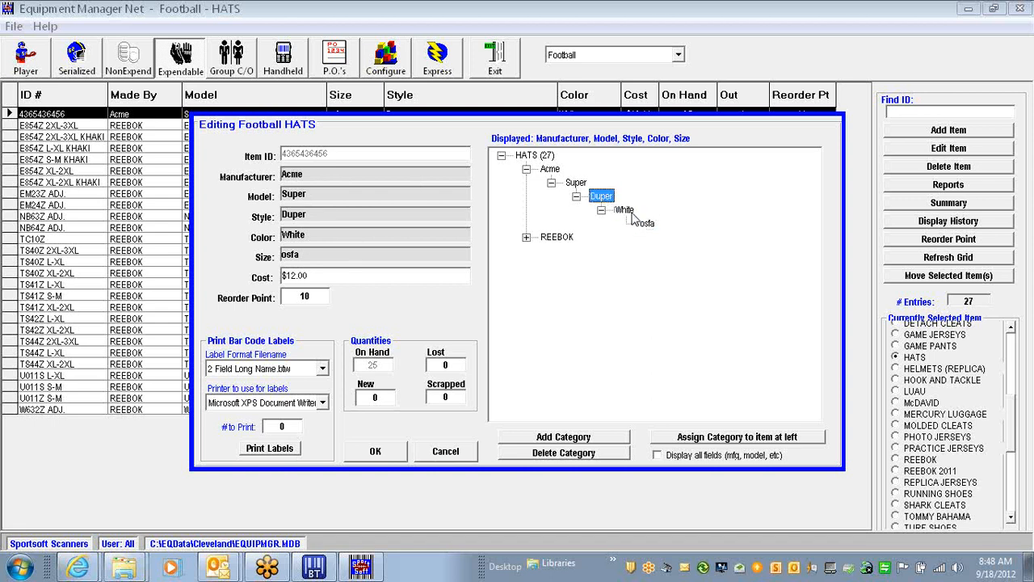
click(627, 211)
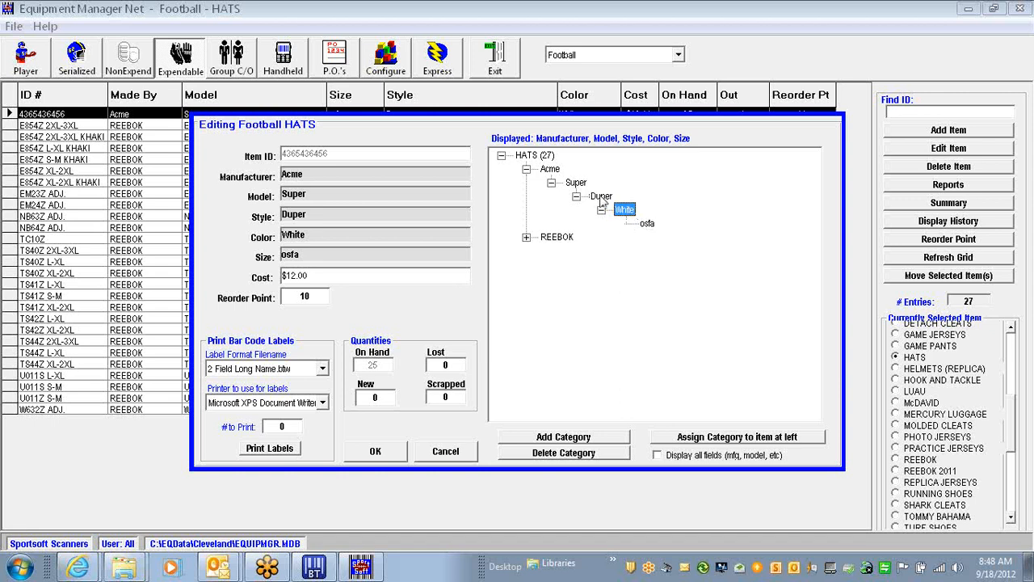
click(601, 199)
click(566, 436)
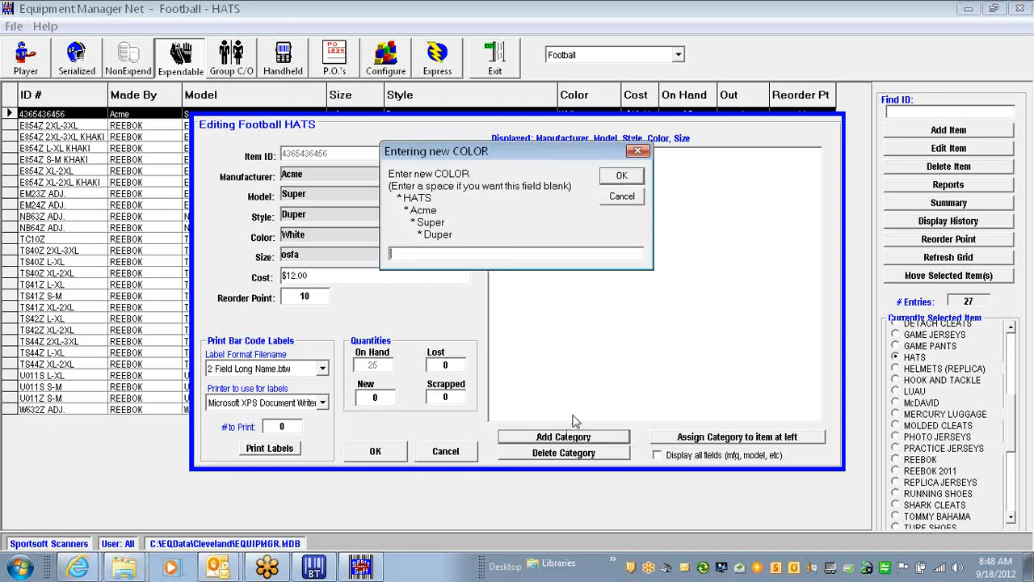
text(Black)
key(Return)
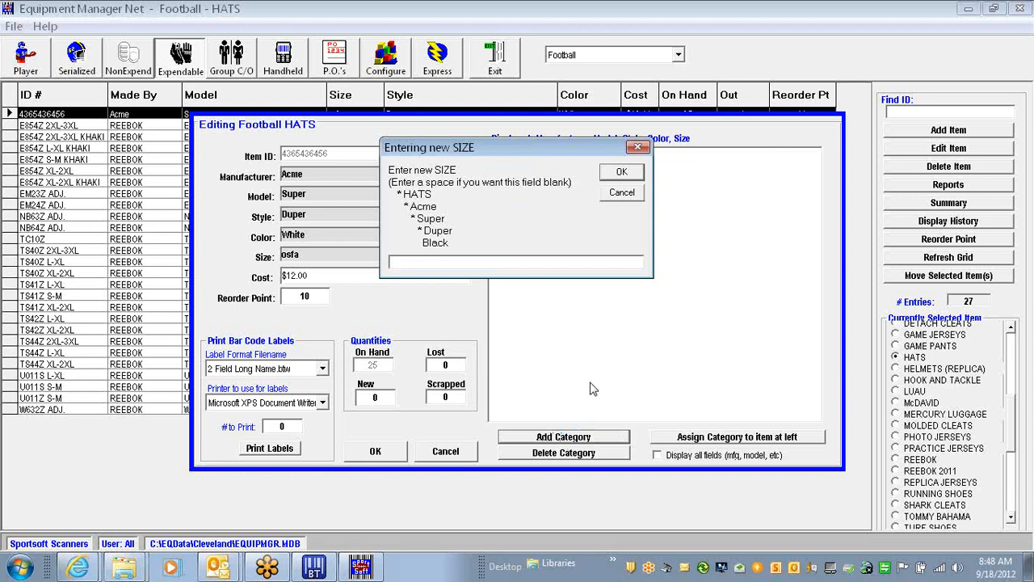
text(osfa)
click(622, 173)
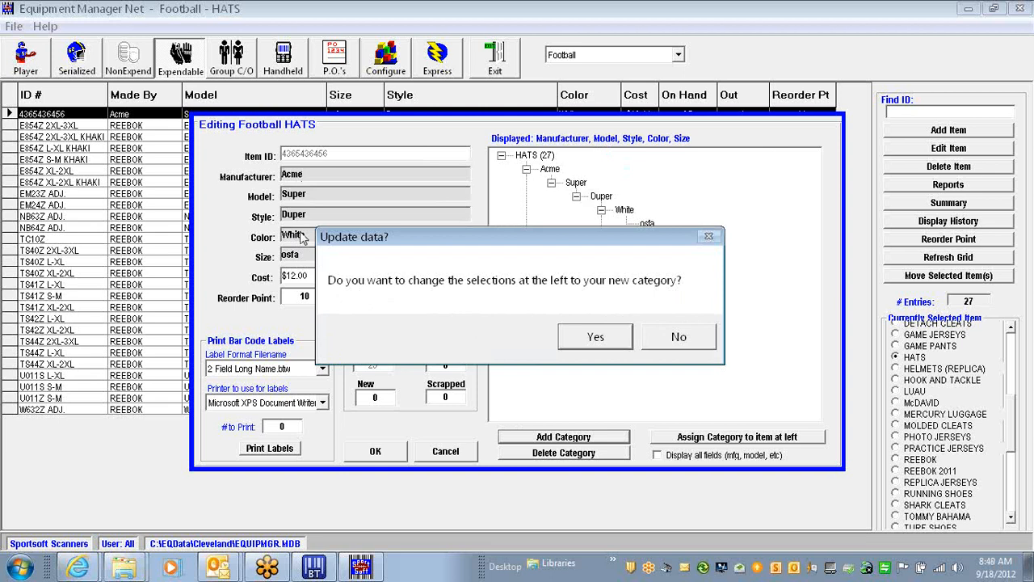
click(597, 340)
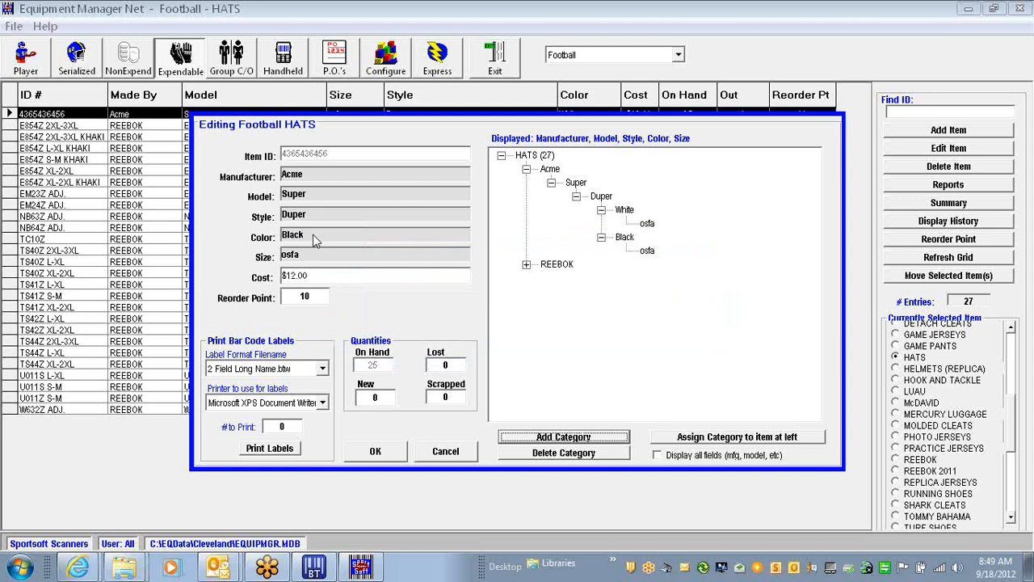
click(378, 451)
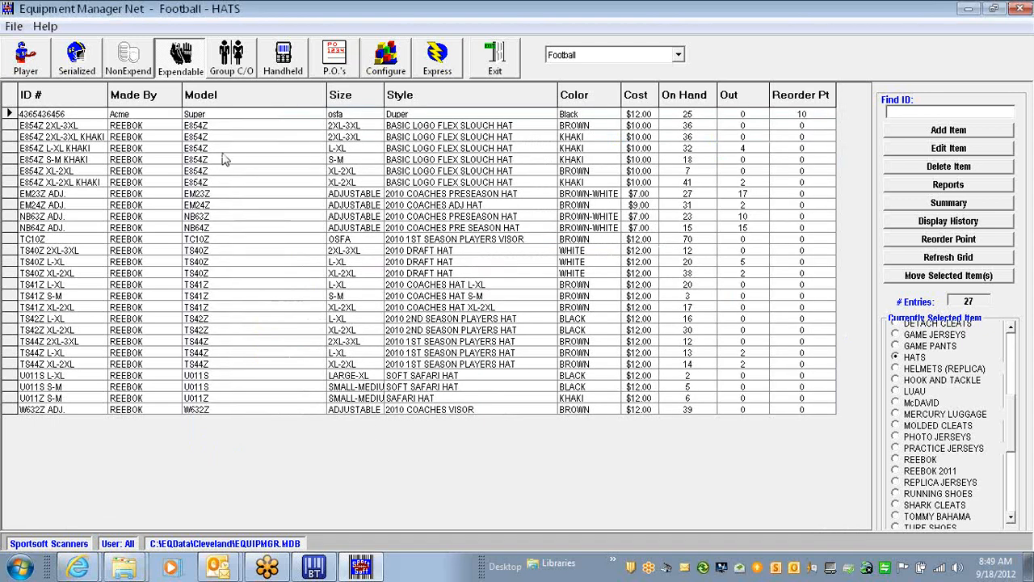
Select the Acme hat row in the HATS list
click(9, 115)
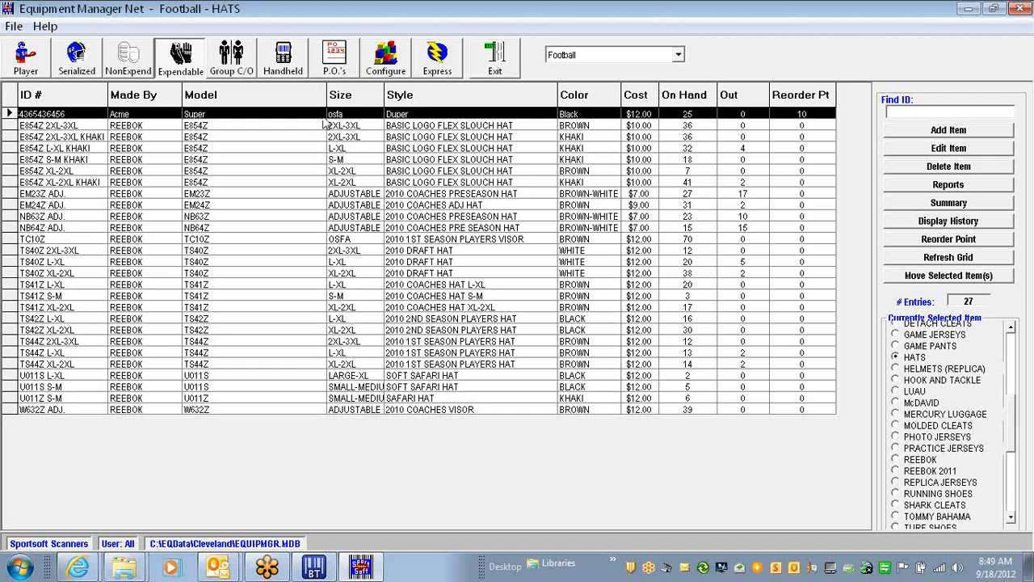
click(586, 116)
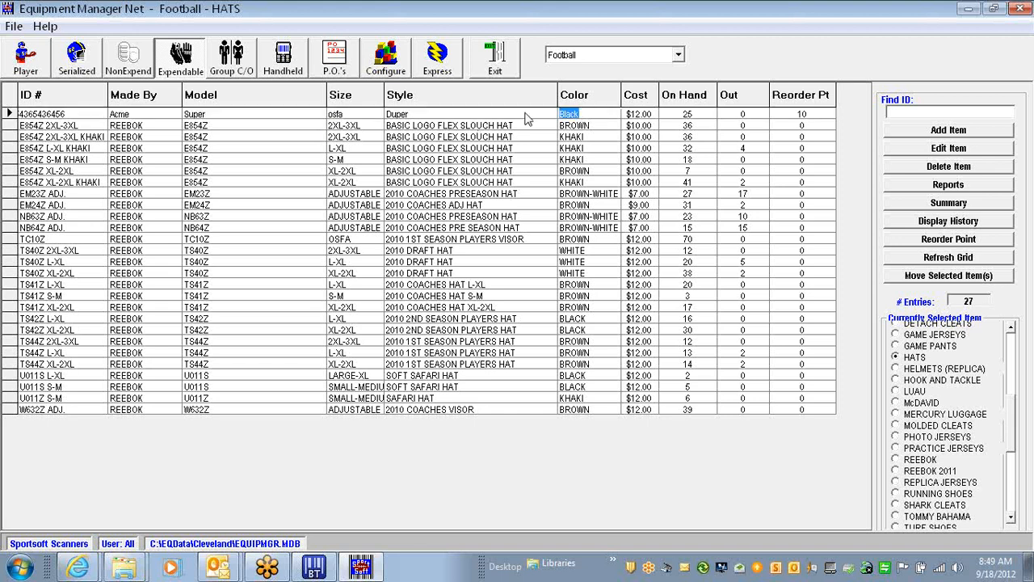
click(8, 113)
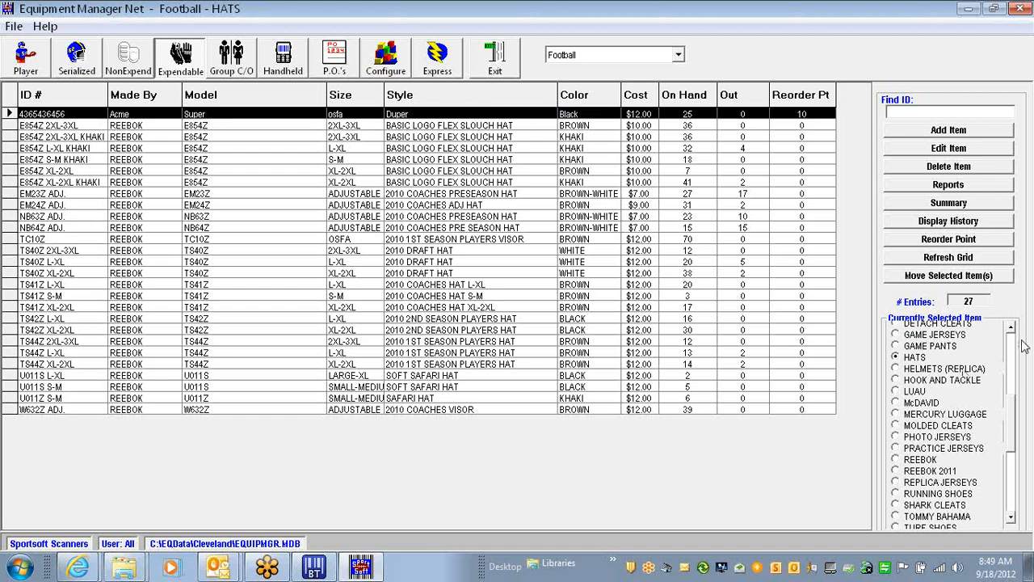
scroll(1015, 341, up, 1)
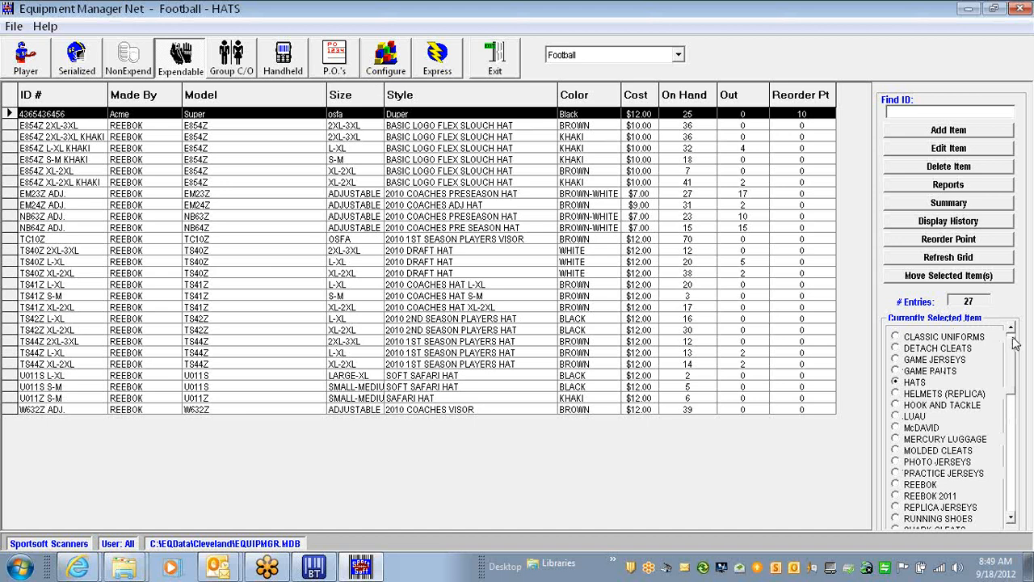
Switch to CLASSIC UNIFORMS and back to HATS, then widen the Color column slightly
click(942, 340)
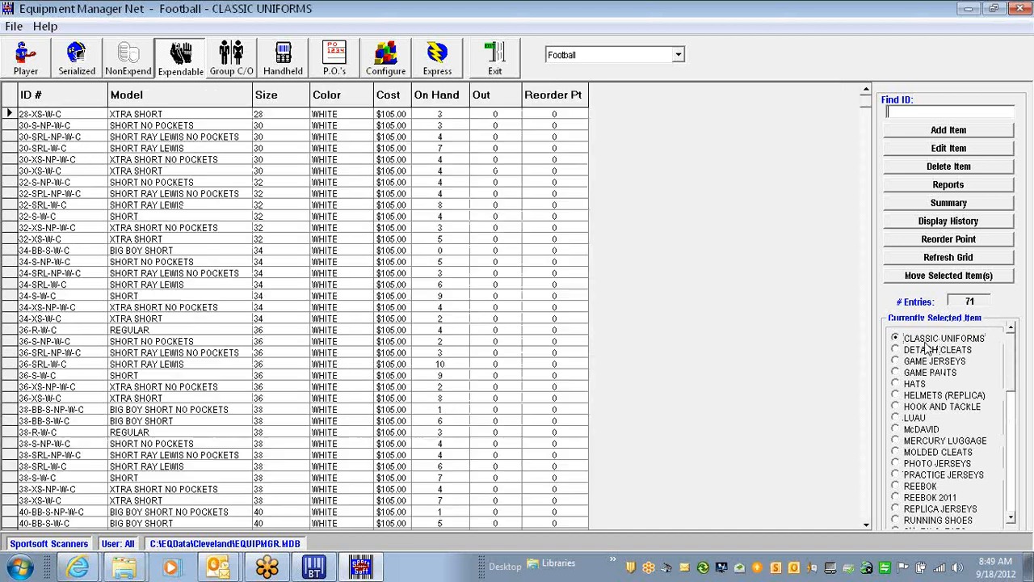
click(912, 384)
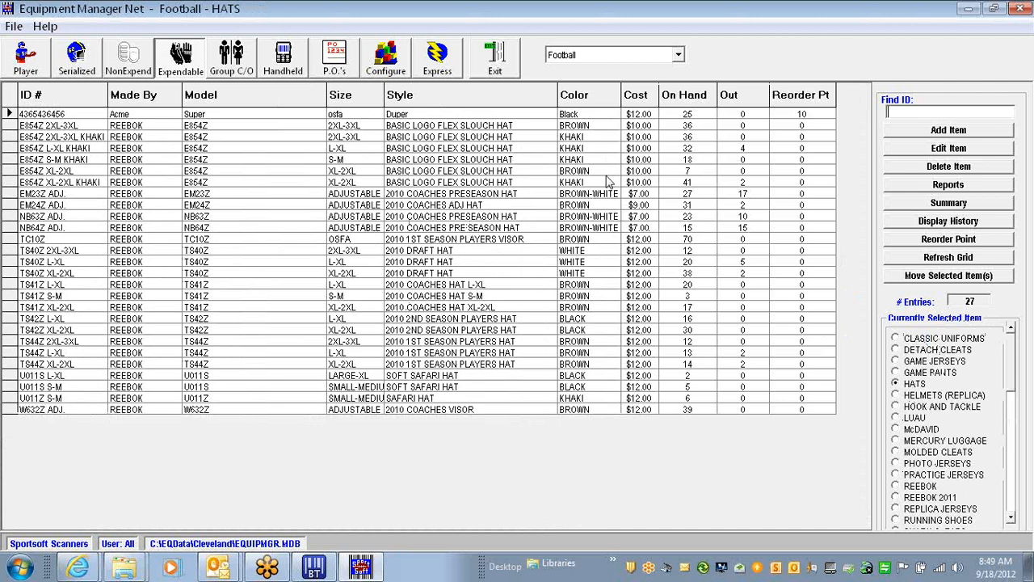
drag(620, 95, 625, 94)
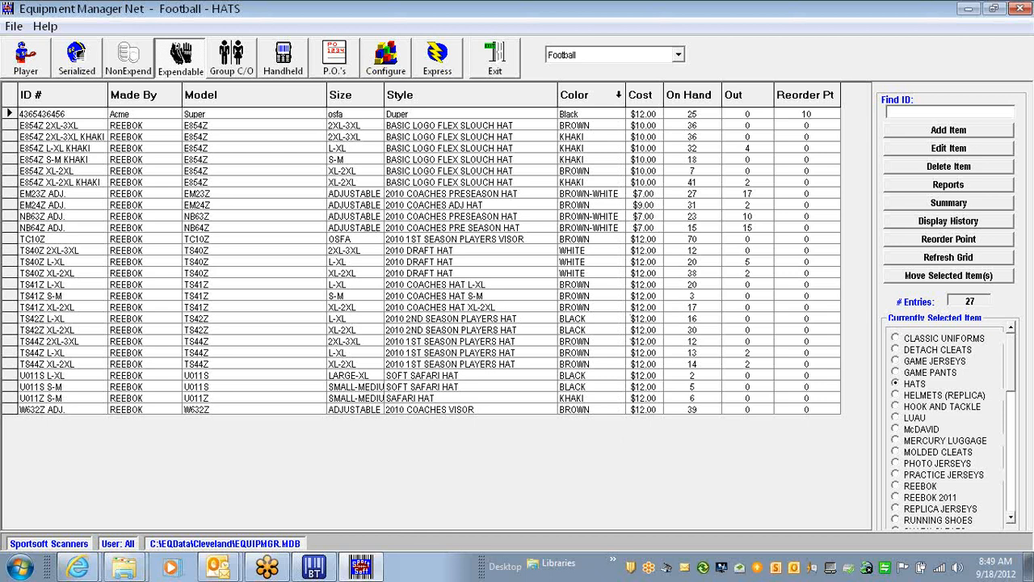
click(10, 114)
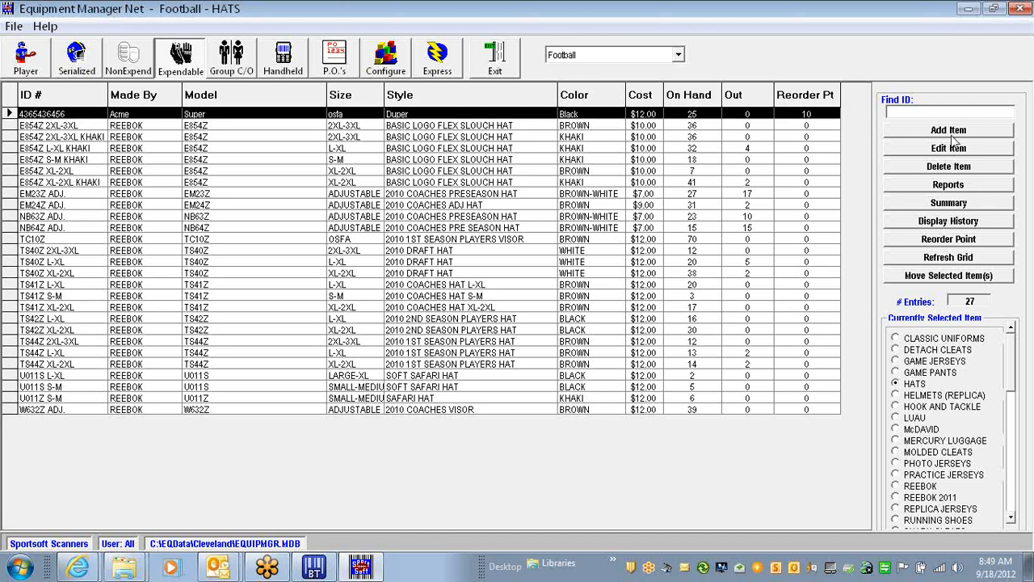
click(956, 167)
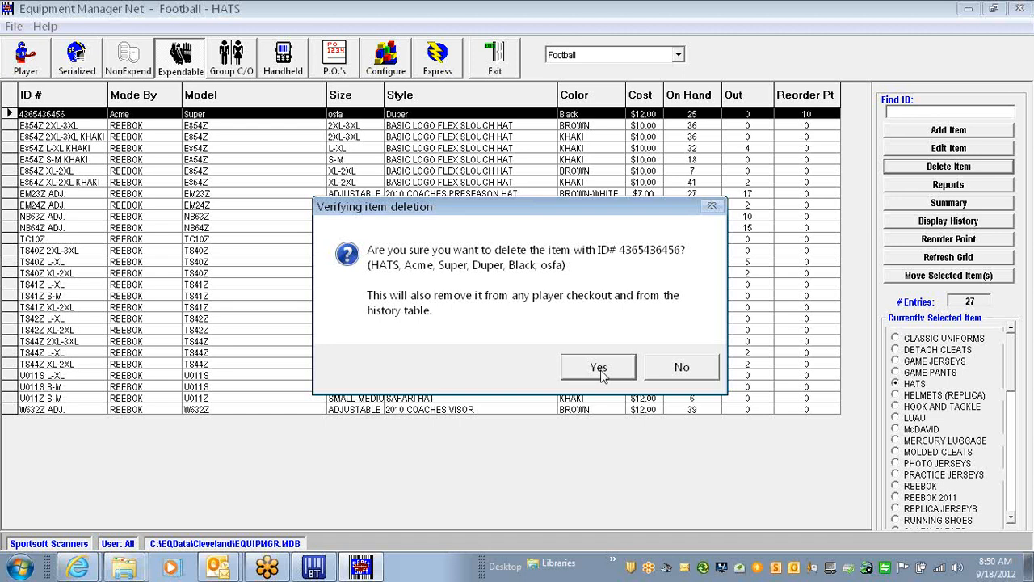
click(681, 370)
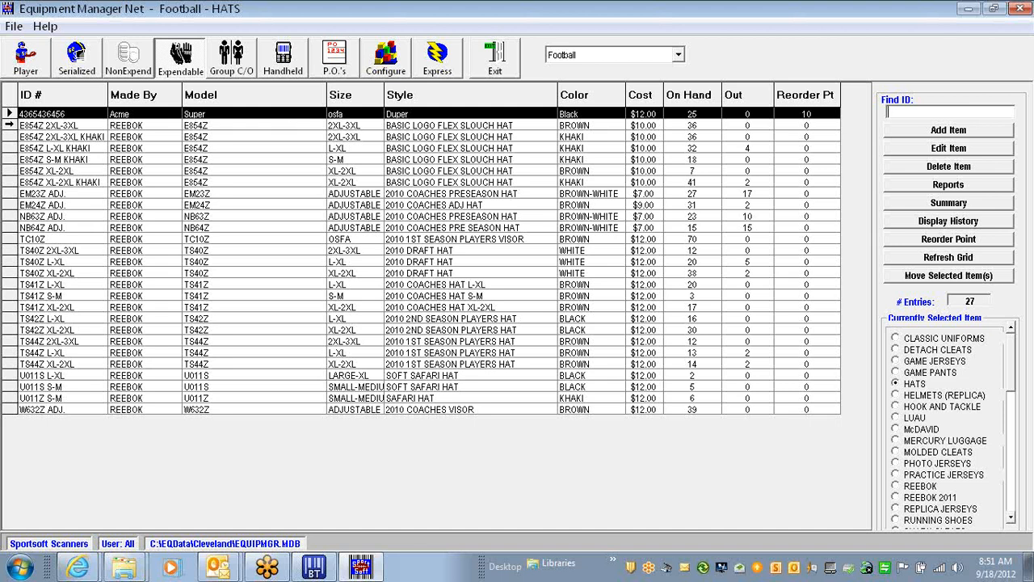
click(9, 125)
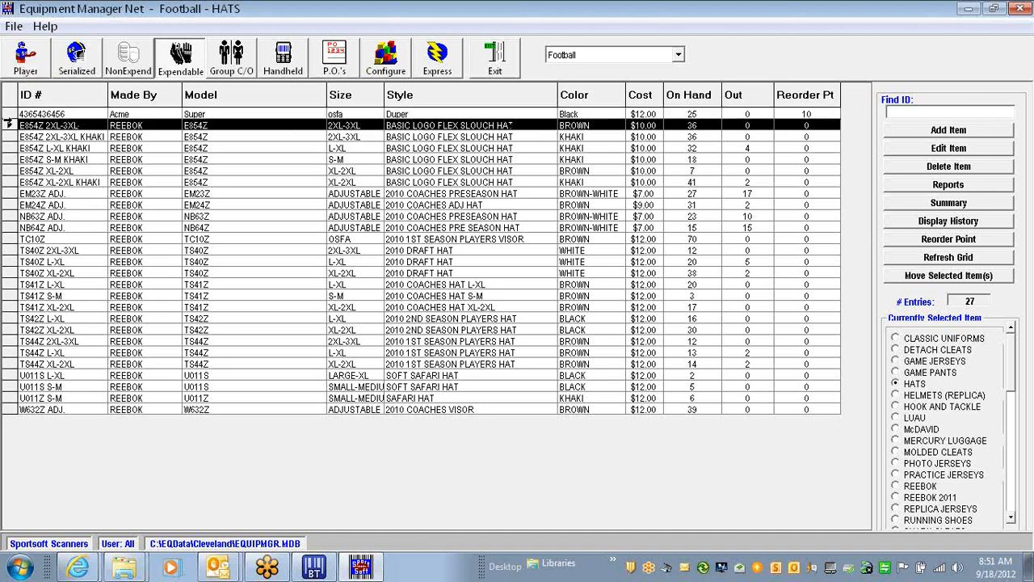
click(9, 114)
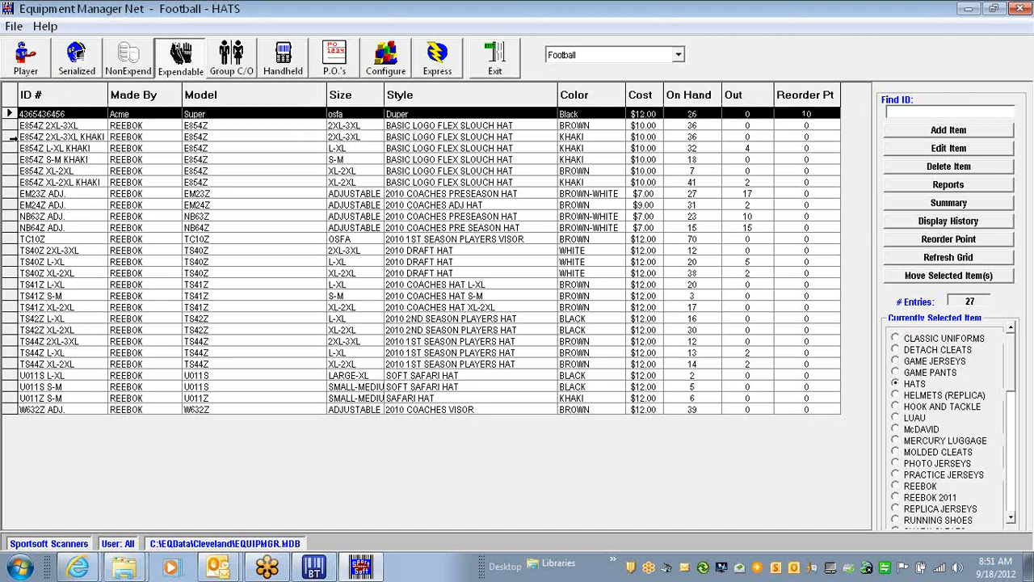
click(10, 137)
click(9, 159)
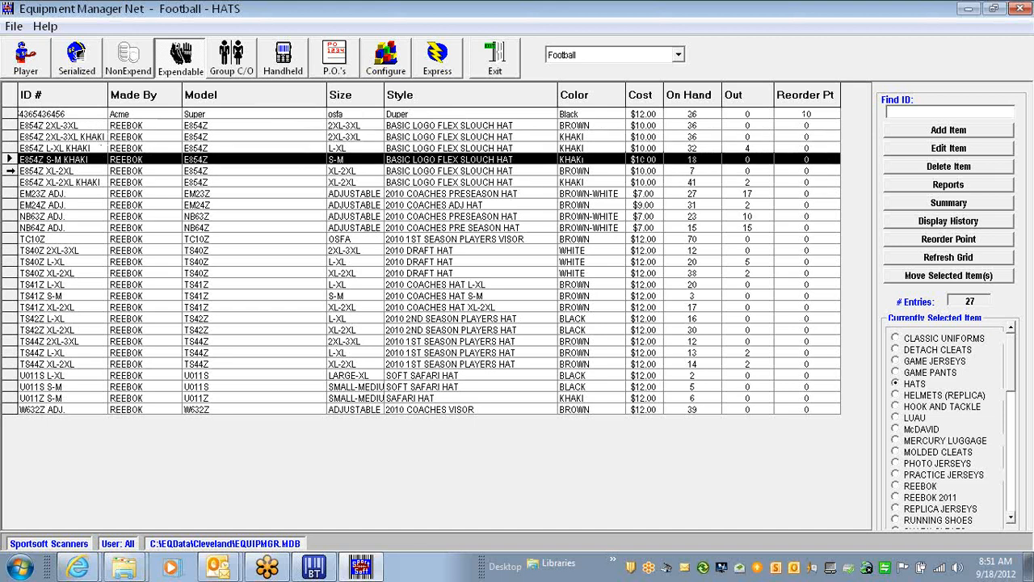
click(8, 182)
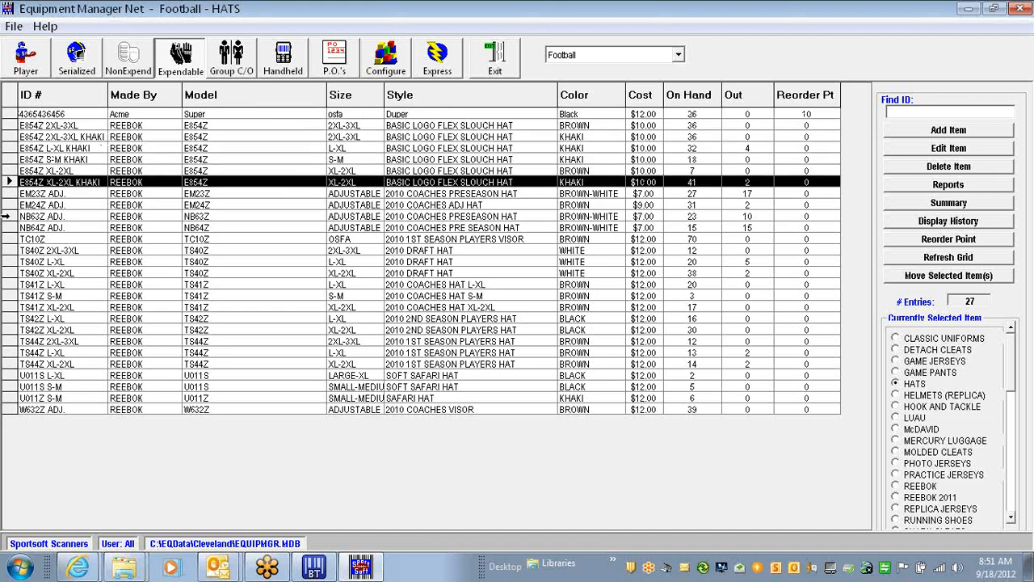
click(8, 216)
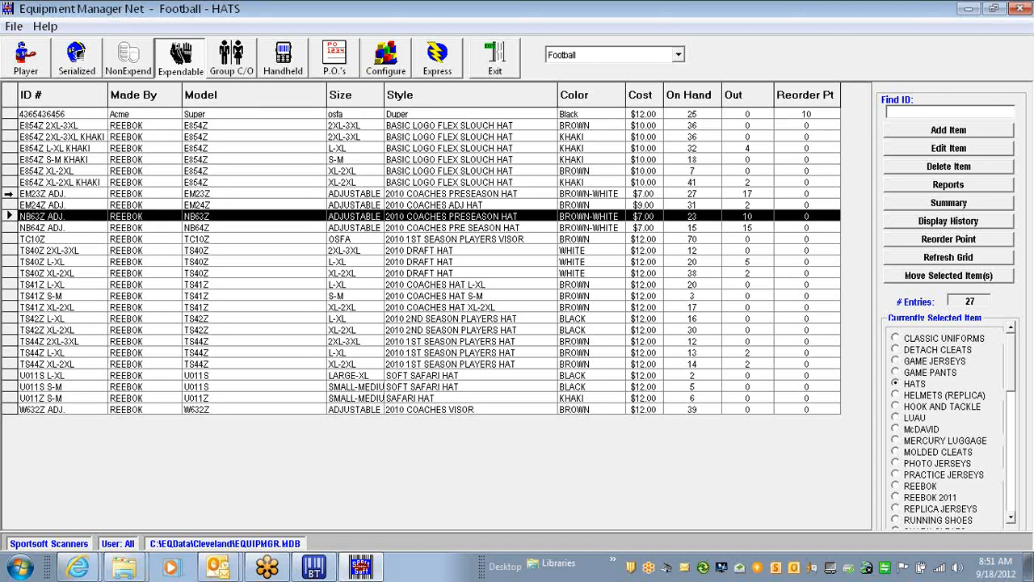
Open the EM23Z ADJ. hat editor, cancel without saving, and switch to the Football staff list
double_click(8, 194)
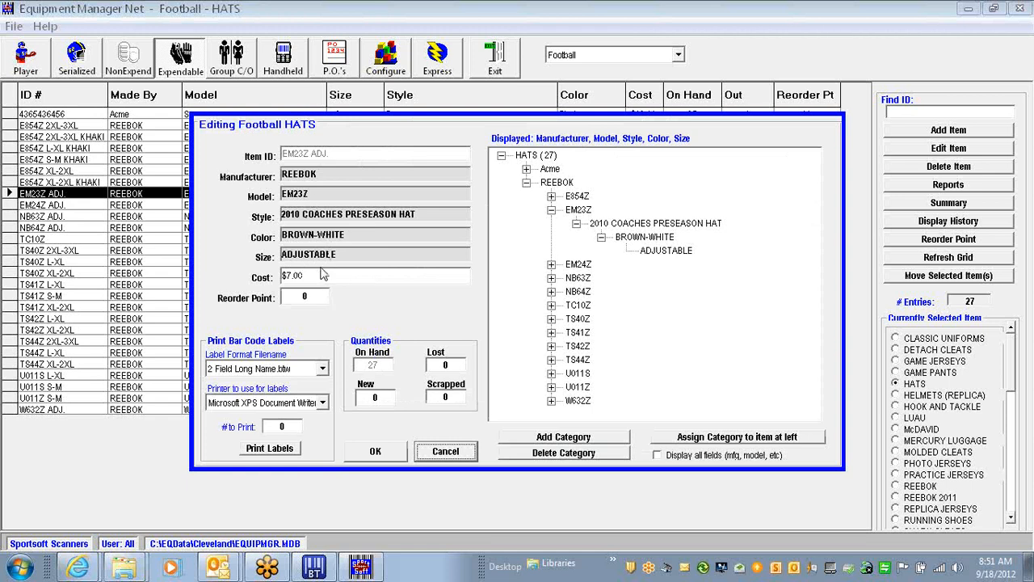
click(447, 452)
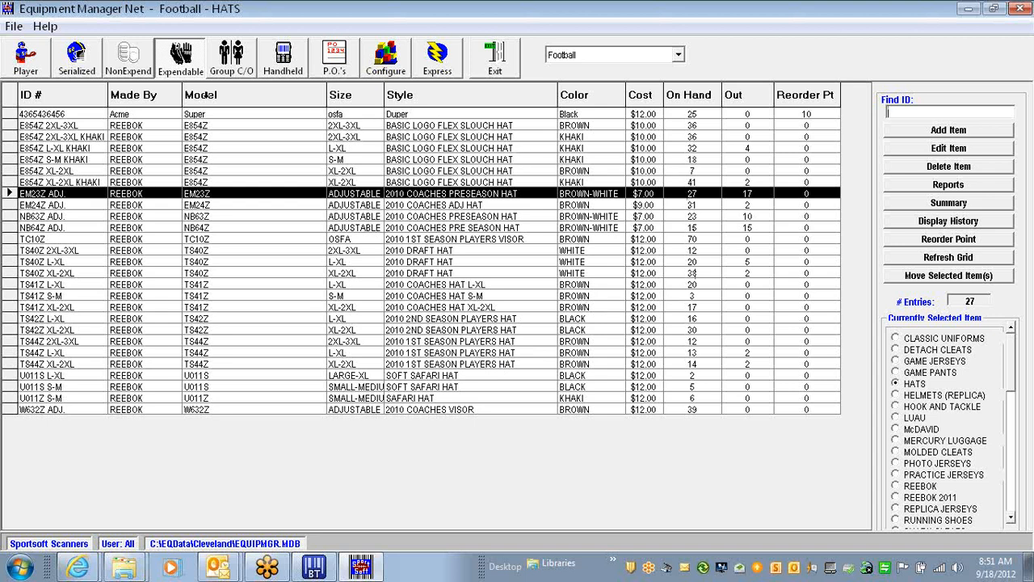
click(27, 60)
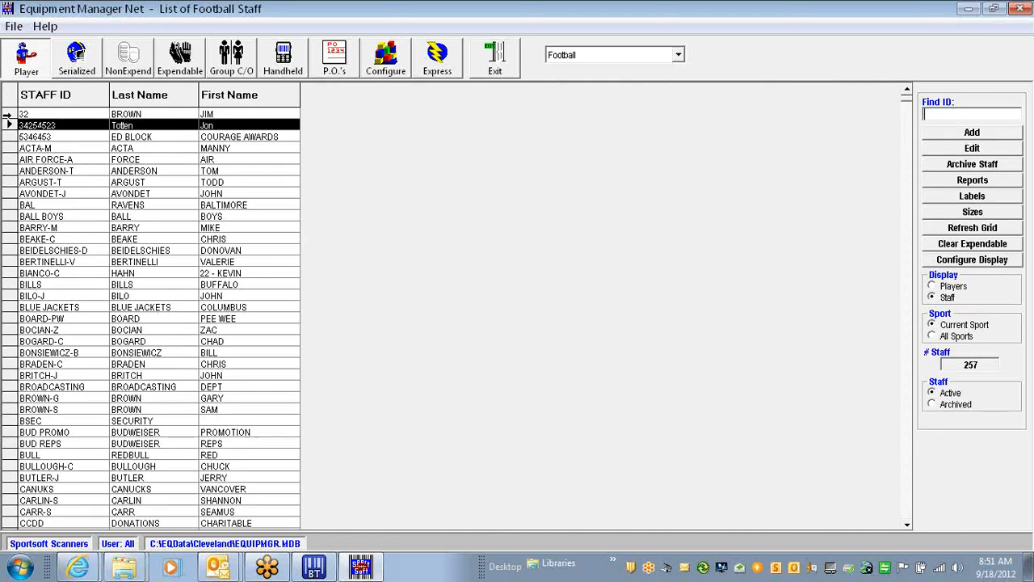
Copy the second staff member's STAFF ID into Find ID and open their record with Add
click(67, 126)
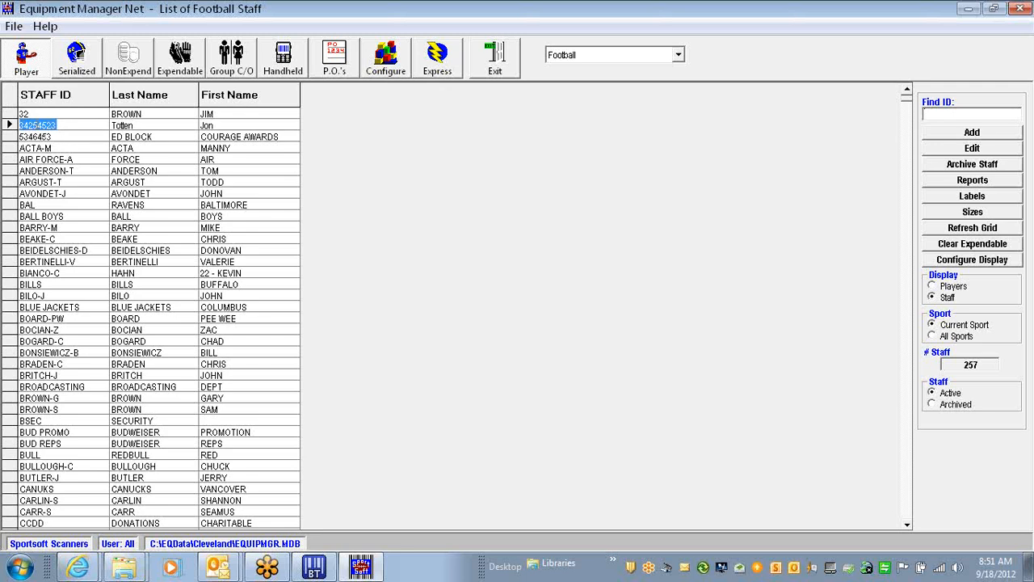
right_click(38, 125)
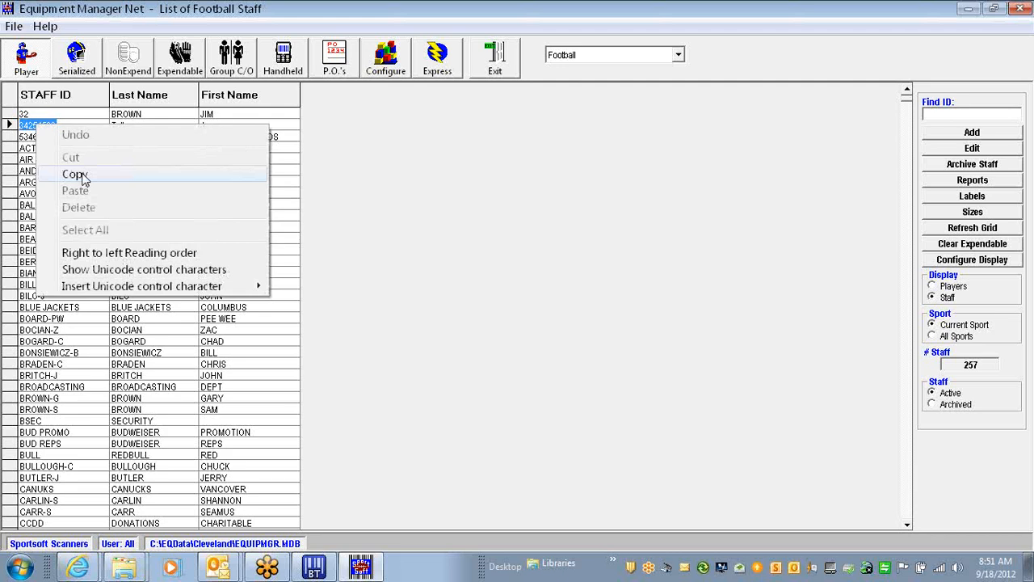
click(34, 138)
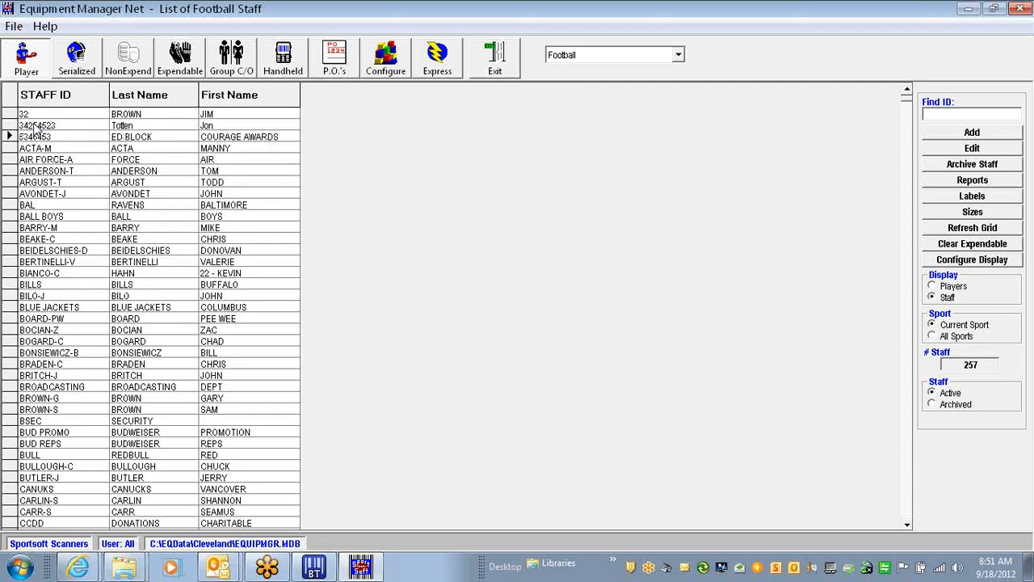
click(37, 127)
right_click(49, 126)
click(121, 172)
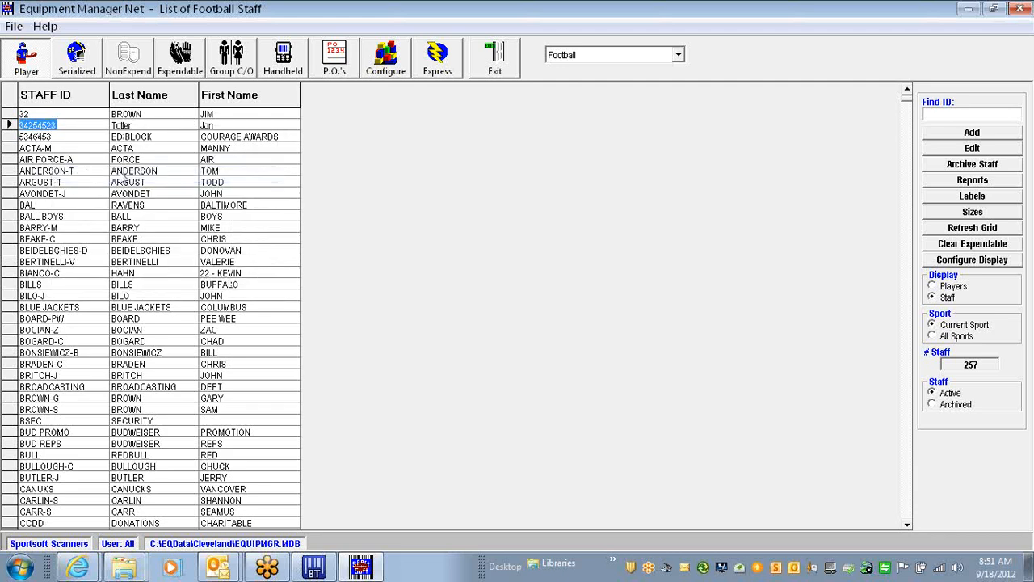
click(942, 115)
right_click(942, 115)
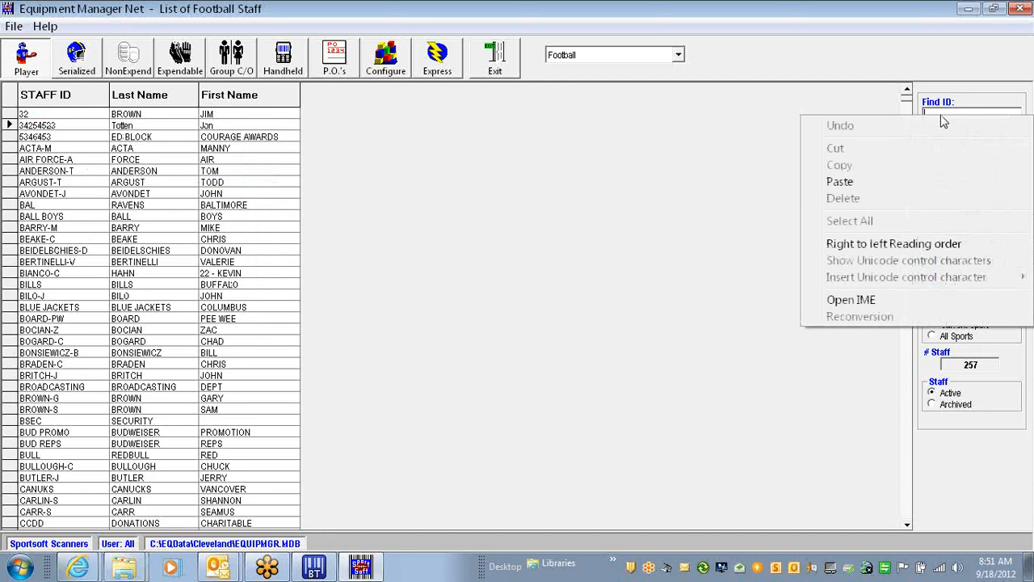
click(864, 184)
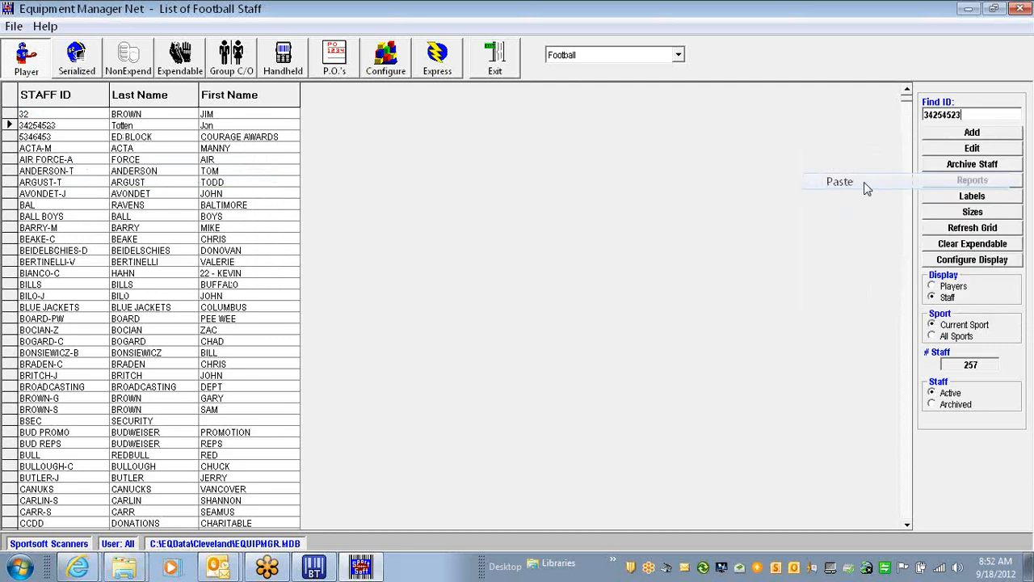
click(949, 131)
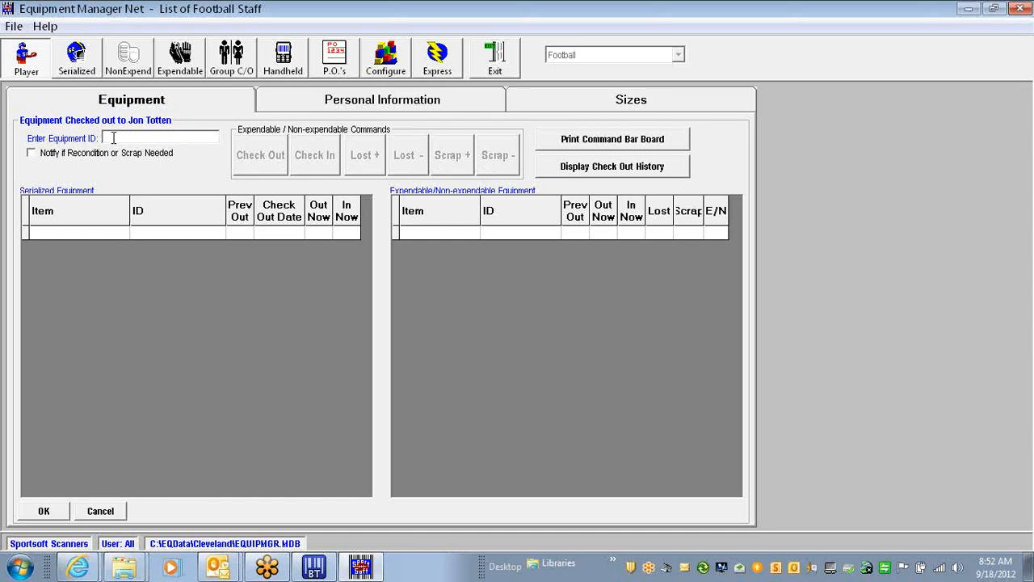
Cancel the equipment form and copy the EM23Z ADJ. item ID from the Expendable list
click(95, 510)
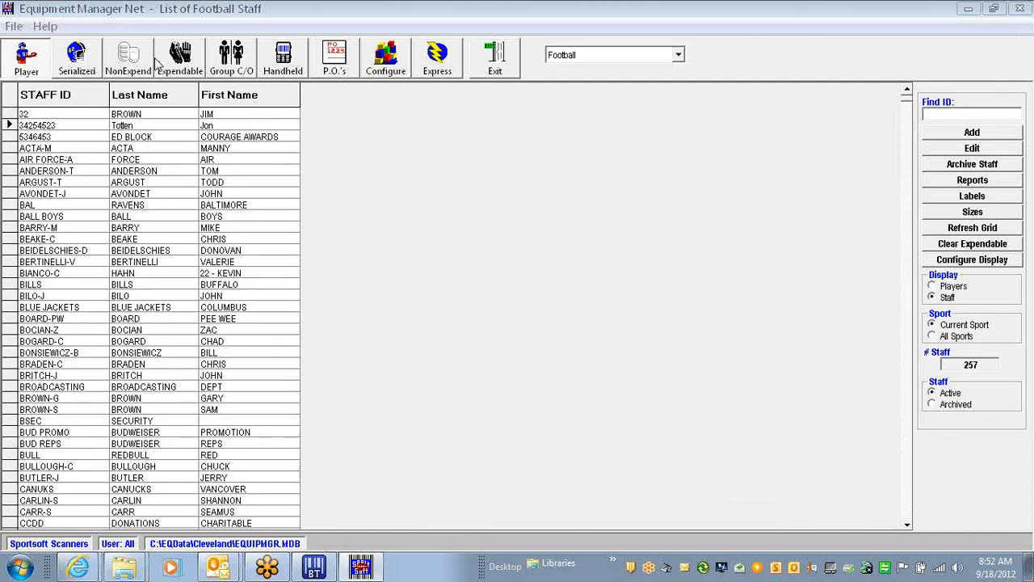
click(179, 63)
click(65, 198)
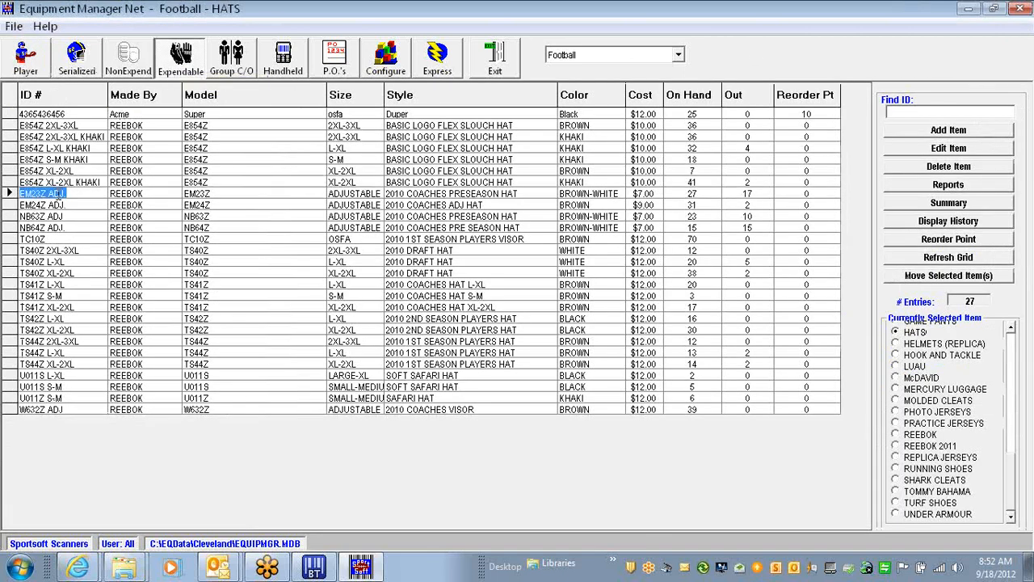
right_click(71, 202)
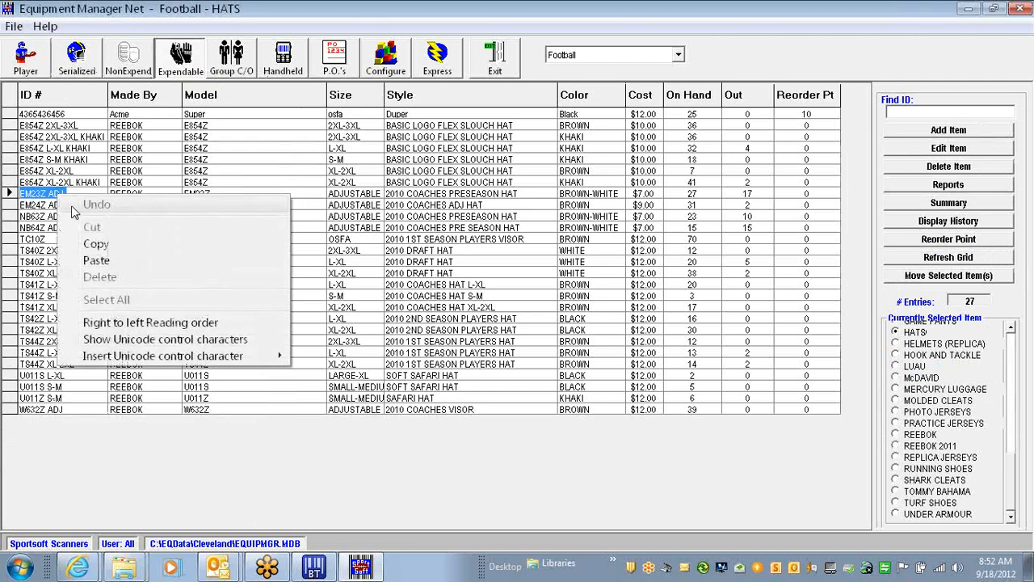
click(125, 247)
Paste EM23Z ADJ. into the staff member's Enter Equipment ID, check out one hat, and save
click(47, 74)
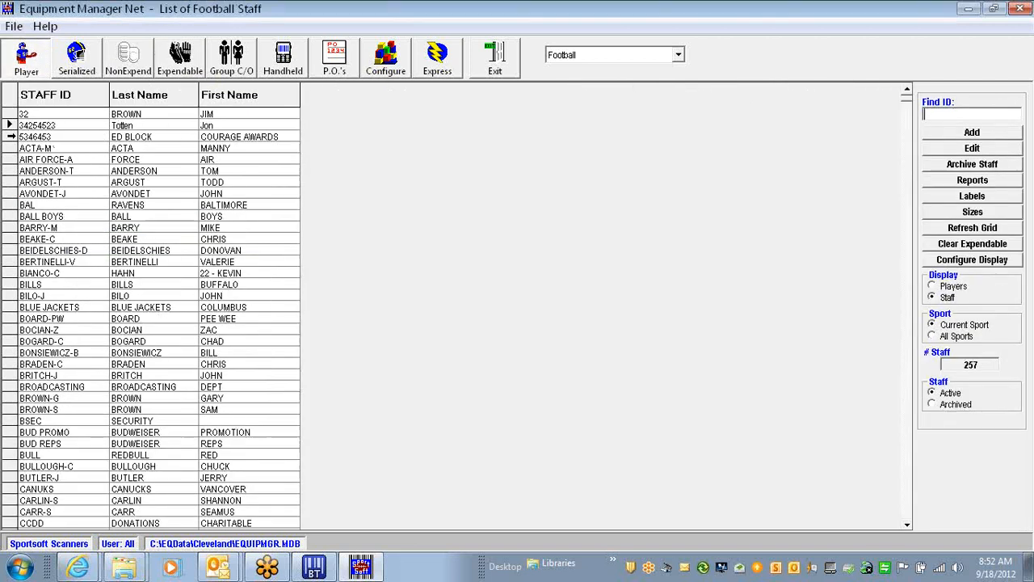
double_click(11, 126)
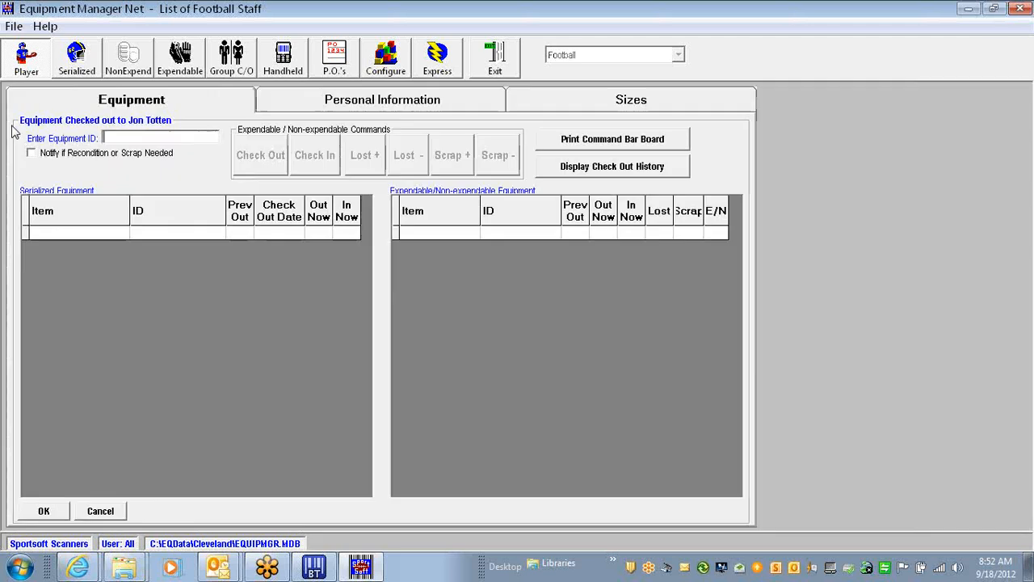
right_click(112, 137)
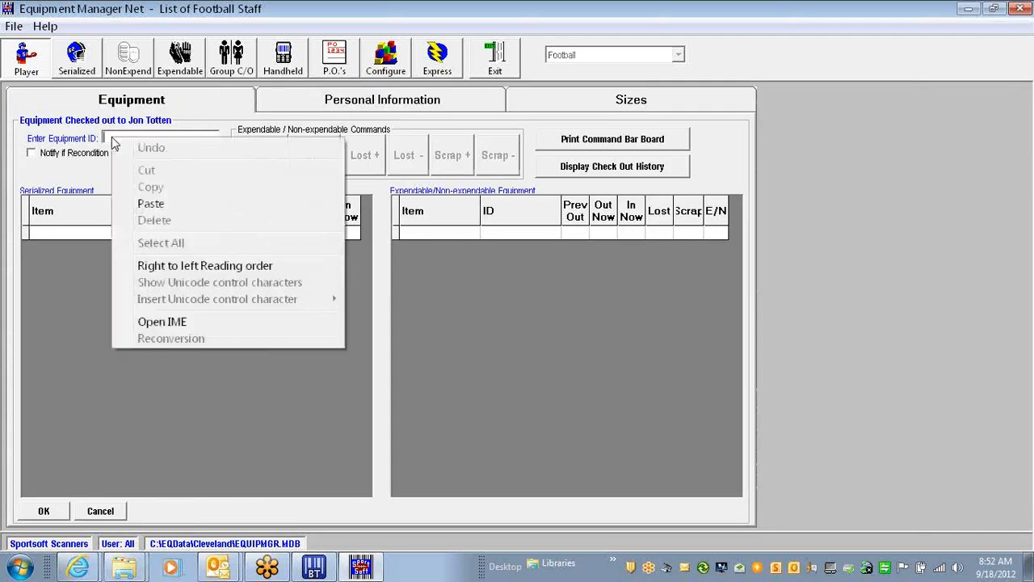
click(151, 205)
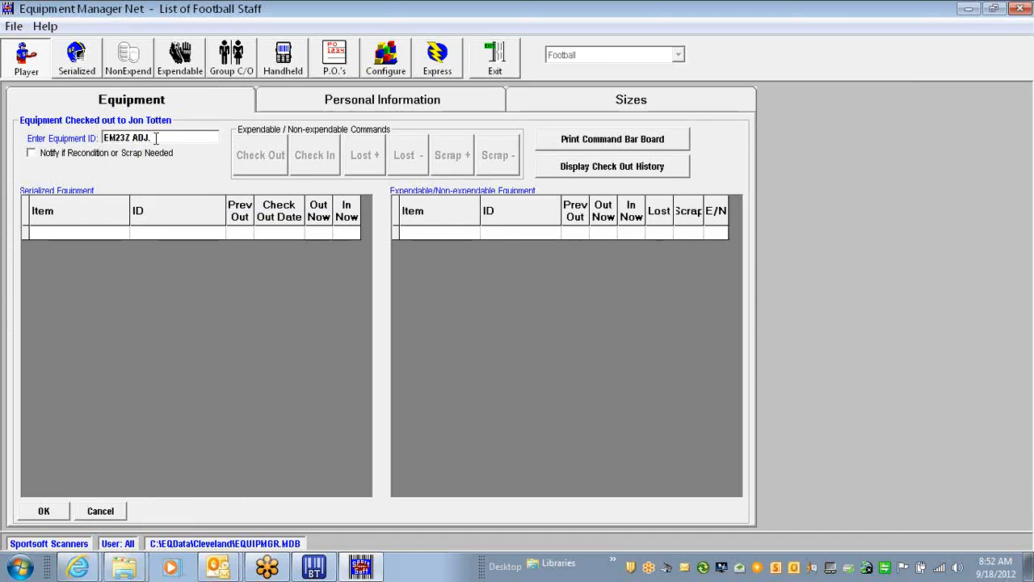
key(Return)
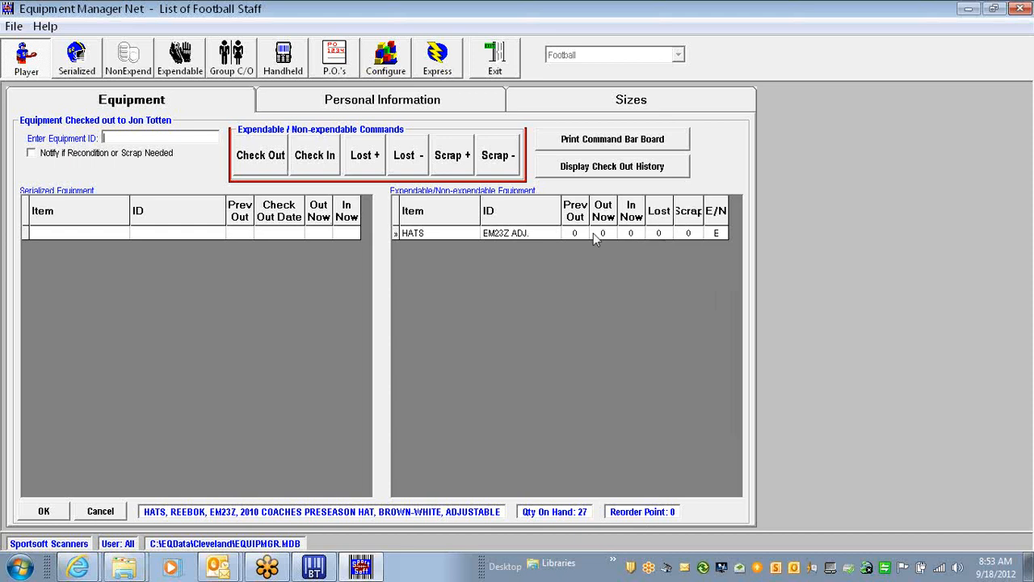
click(271, 161)
click(44, 513)
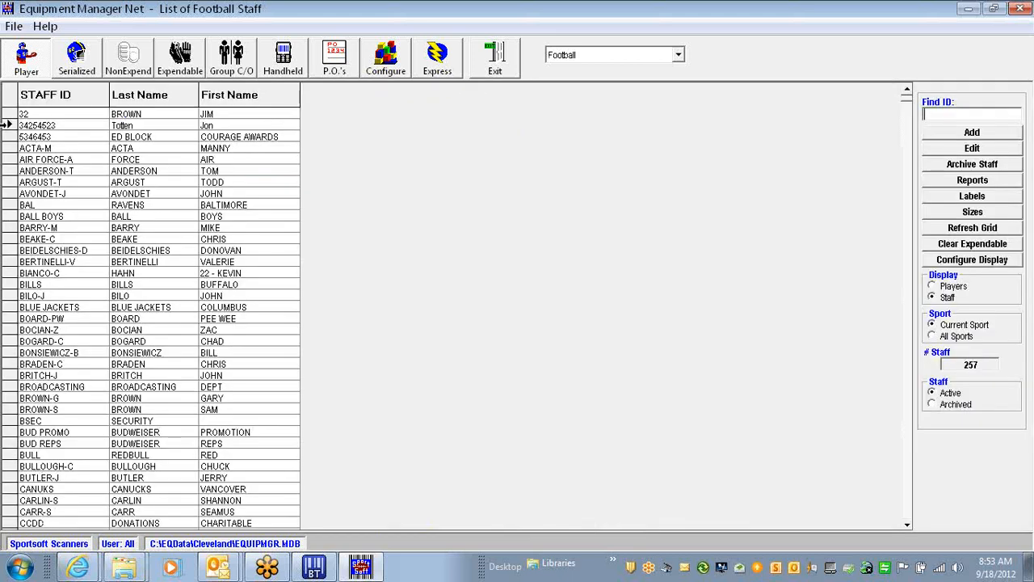
Reopen the staff member's form and view check-out history under each Display filter, then close it
click(7, 125)
double_click(6, 126)
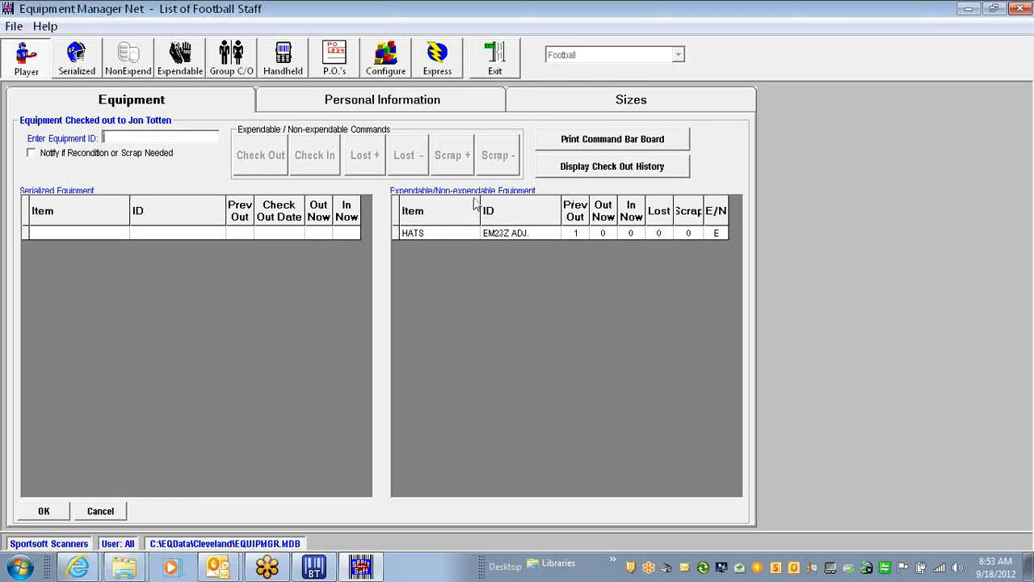
click(578, 169)
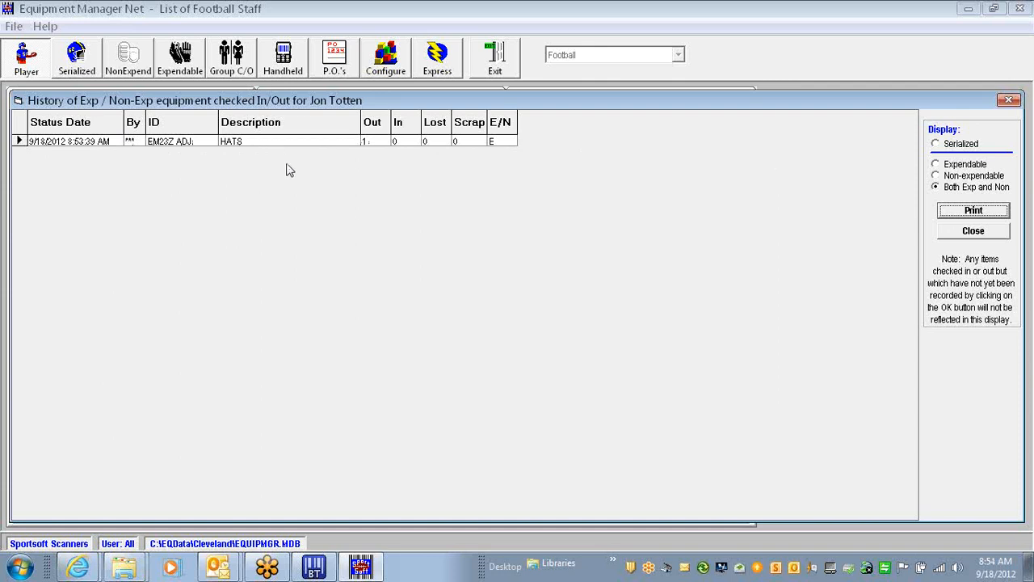
click(947, 149)
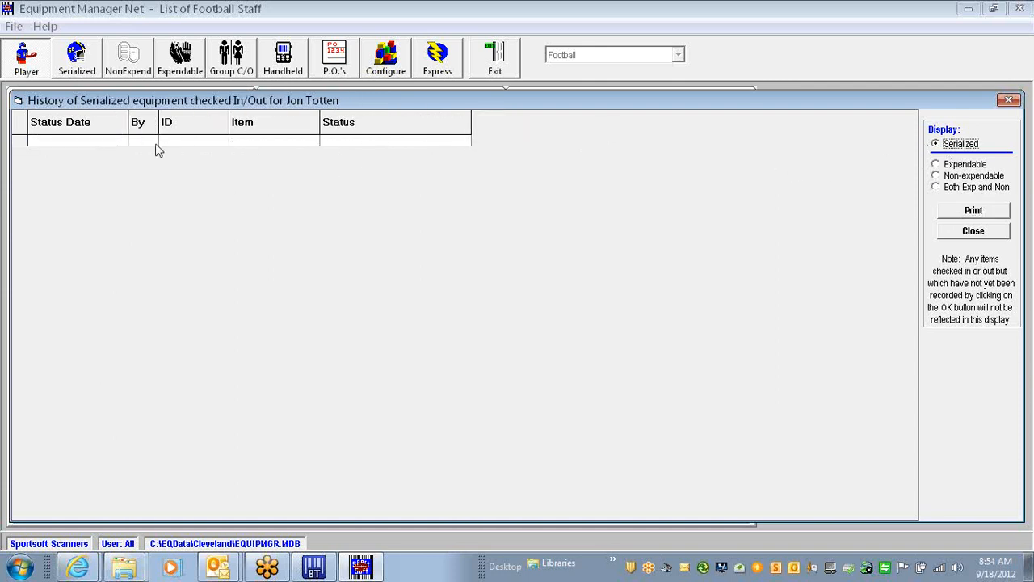
click(973, 193)
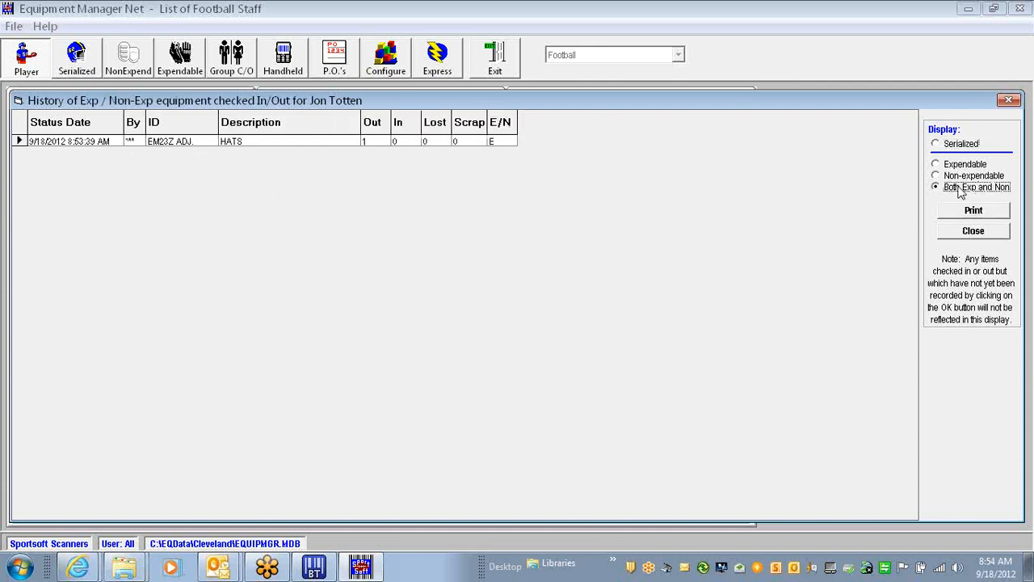
click(958, 174)
click(957, 166)
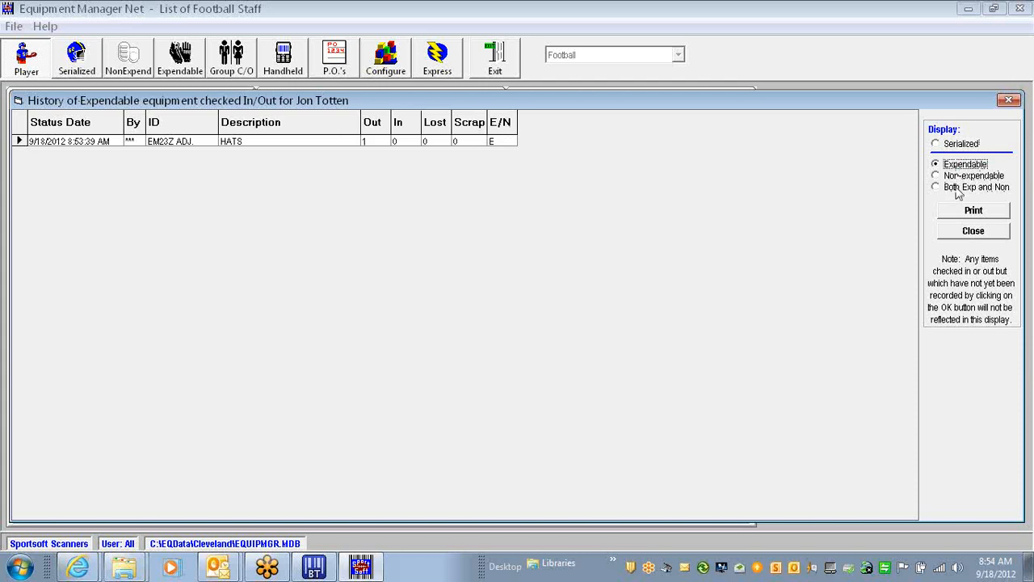
click(974, 230)
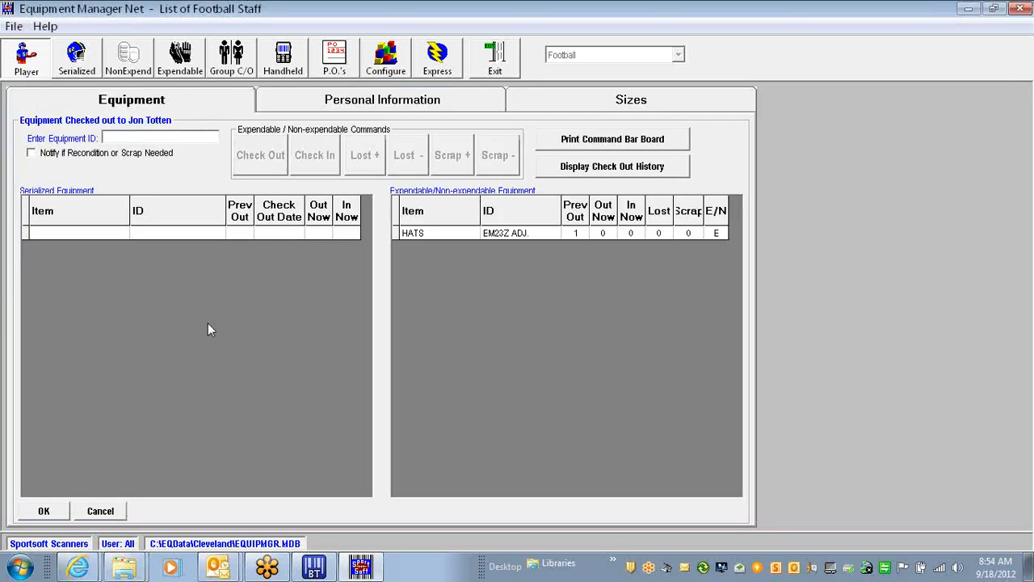
click(101, 512)
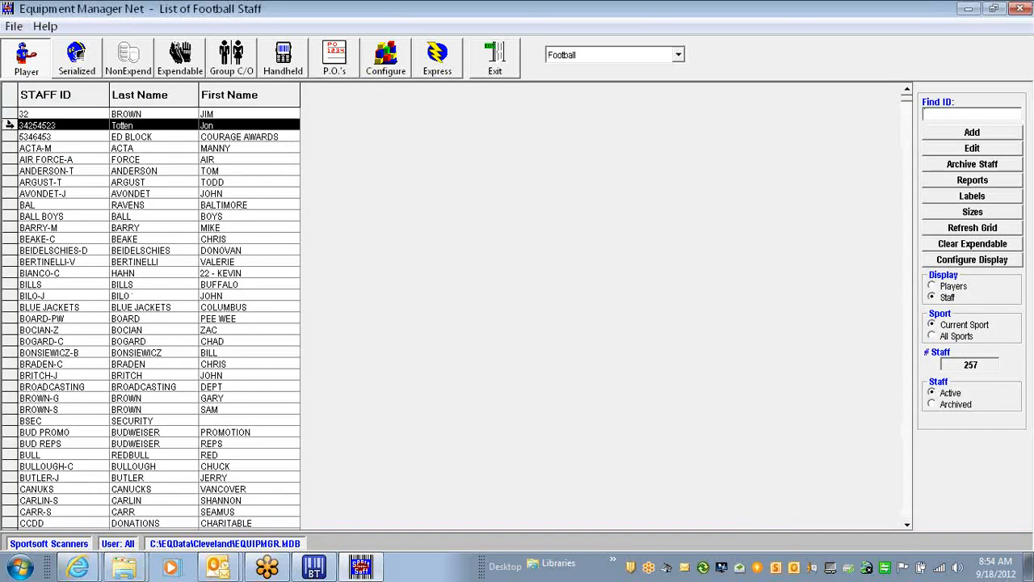
key(Return)
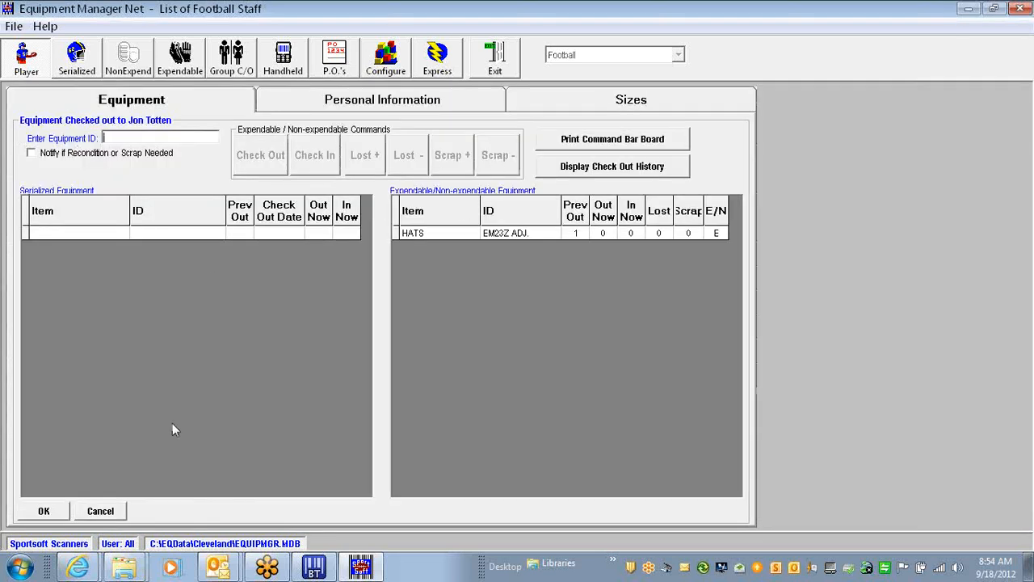
click(105, 513)
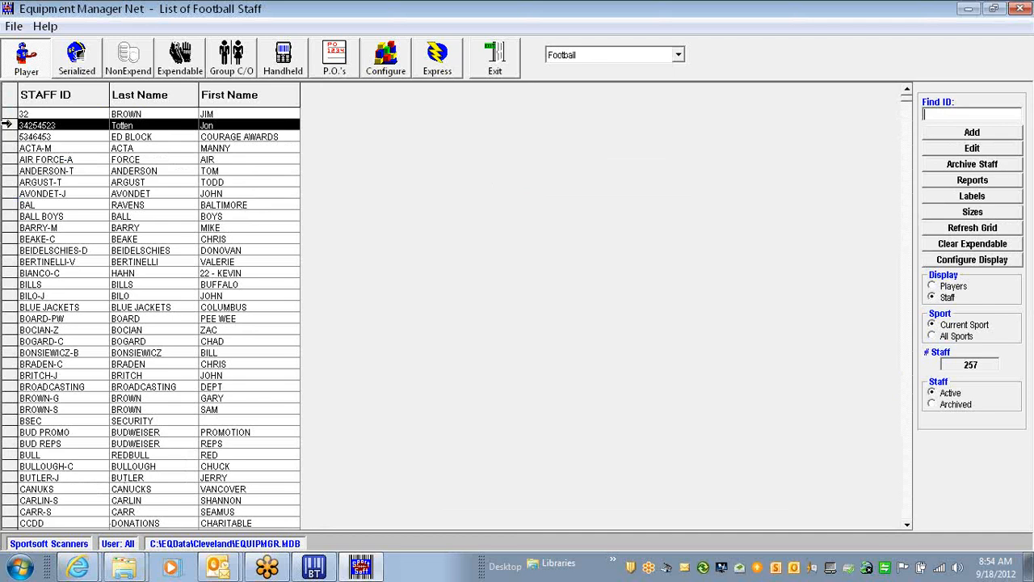
click(5, 125)
double_click(7, 125)
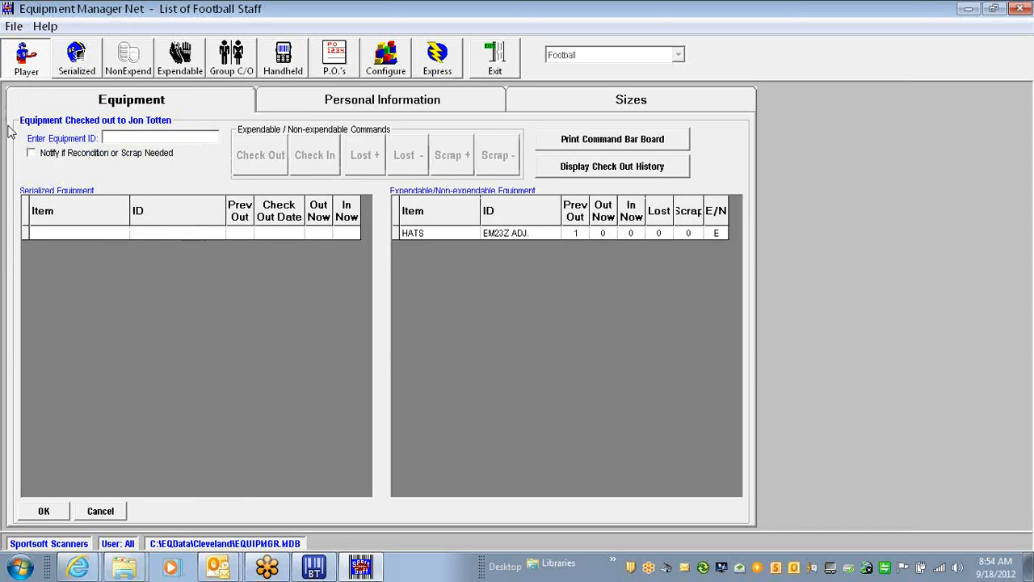
click(92, 513)
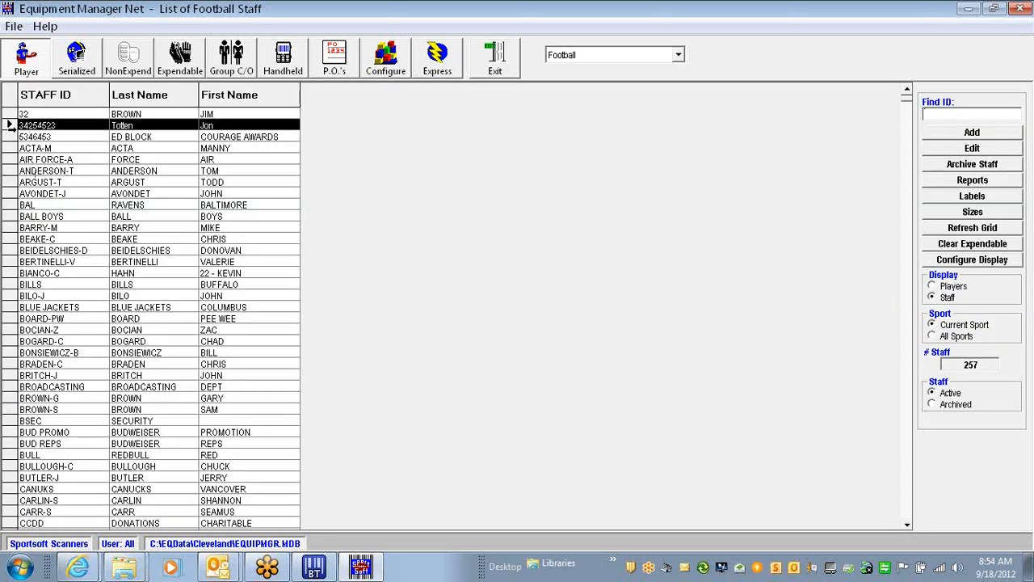
double_click(8, 125)
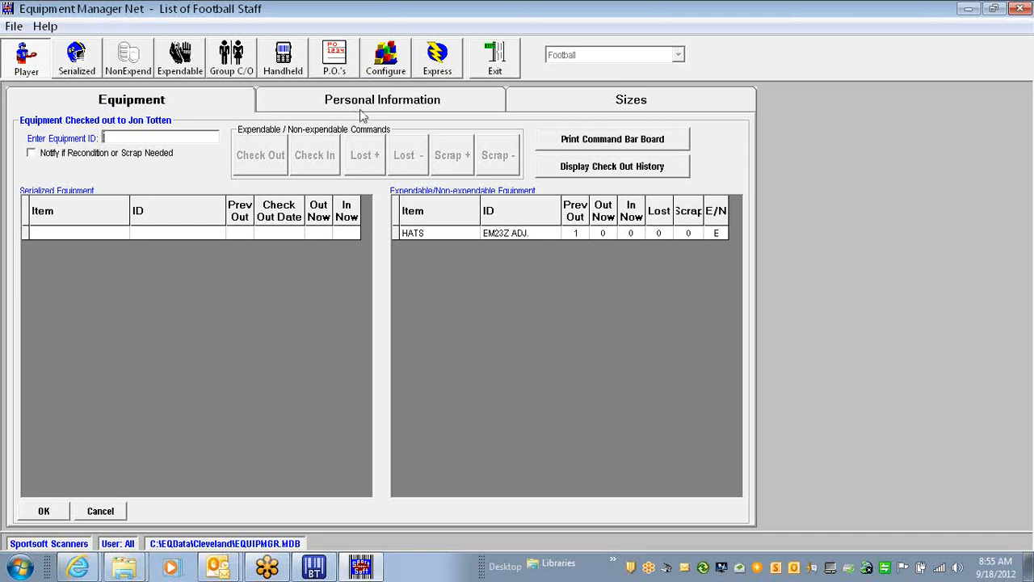
Review the staff member's Personal Information tab, then close the form with OK
click(435, 104)
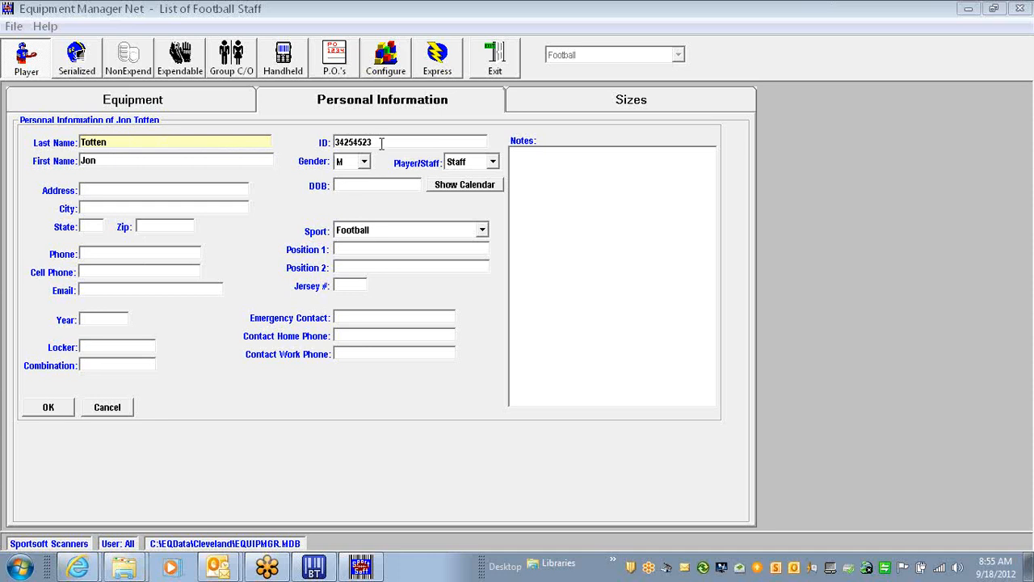
click(48, 410)
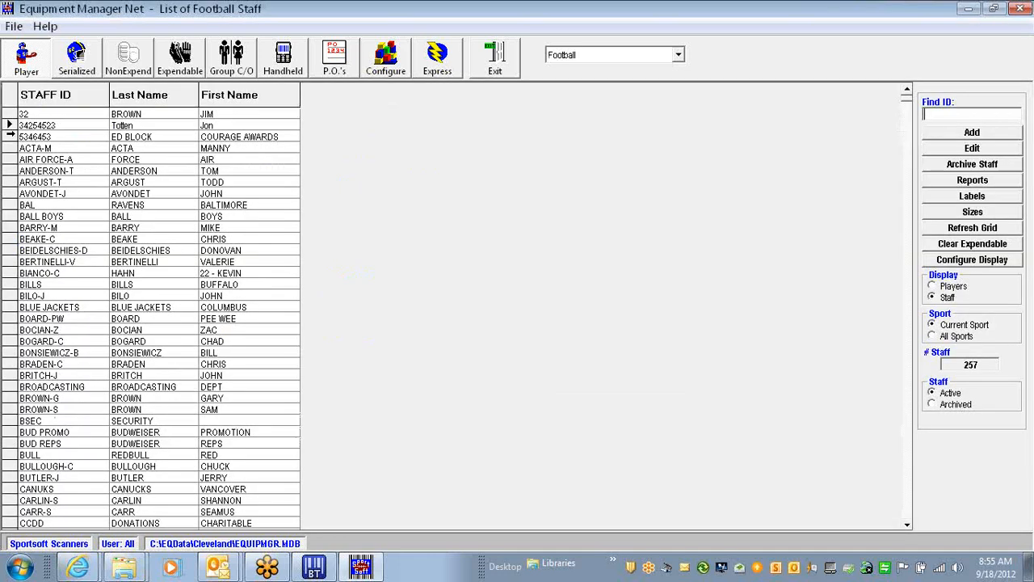
Open the equipment form for the second staff member in the Football staff list
click(818, 36)
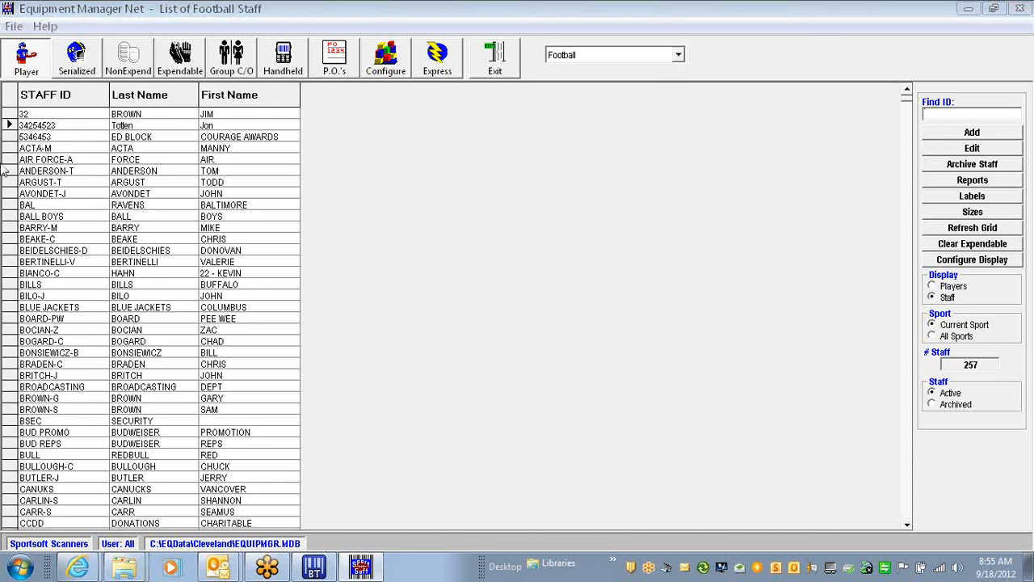
click(11, 125)
double_click(11, 125)
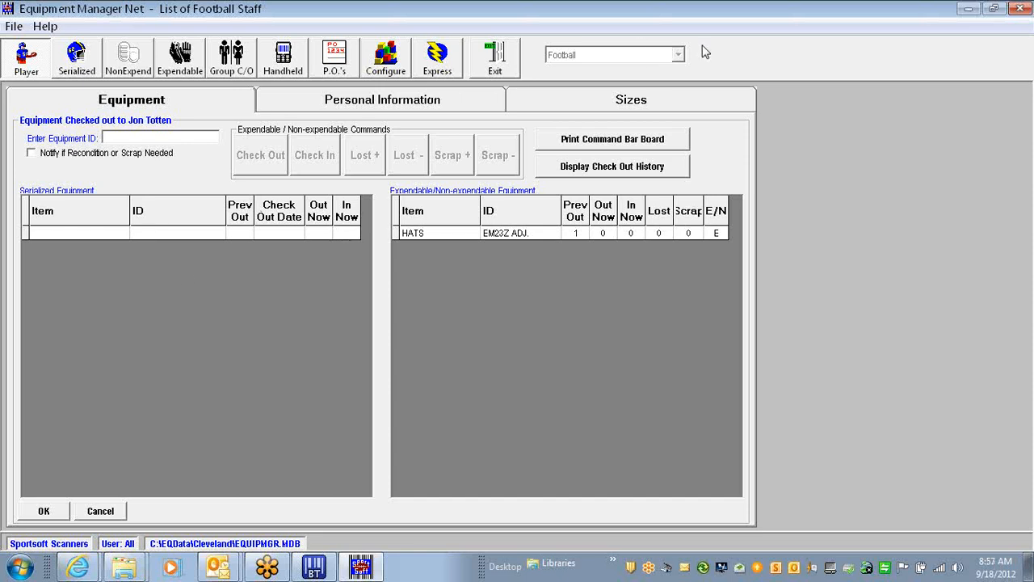
Check the HATS item back in from the staff member, save, and reopen their form
click(101, 511)
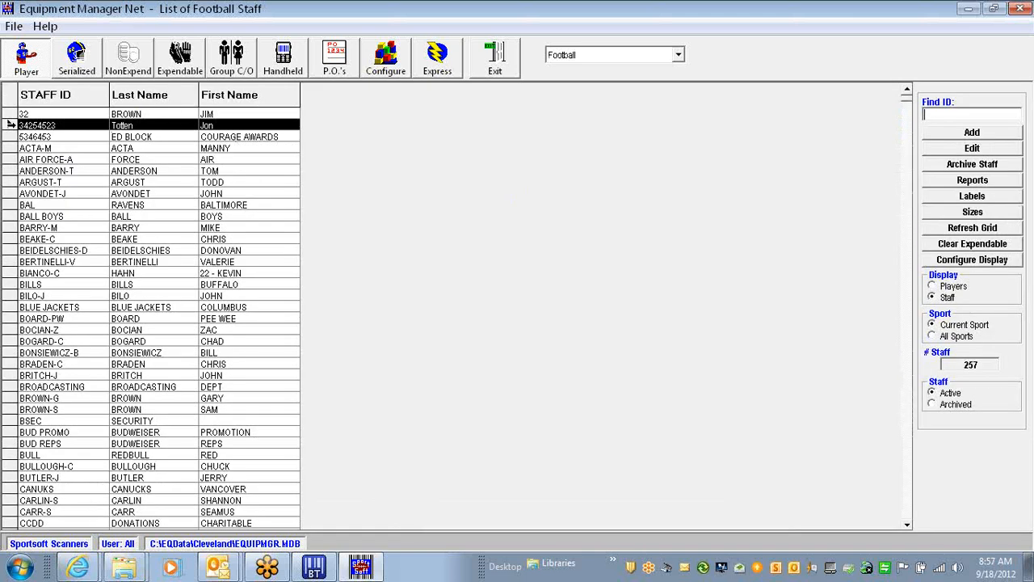
double_click(11, 124)
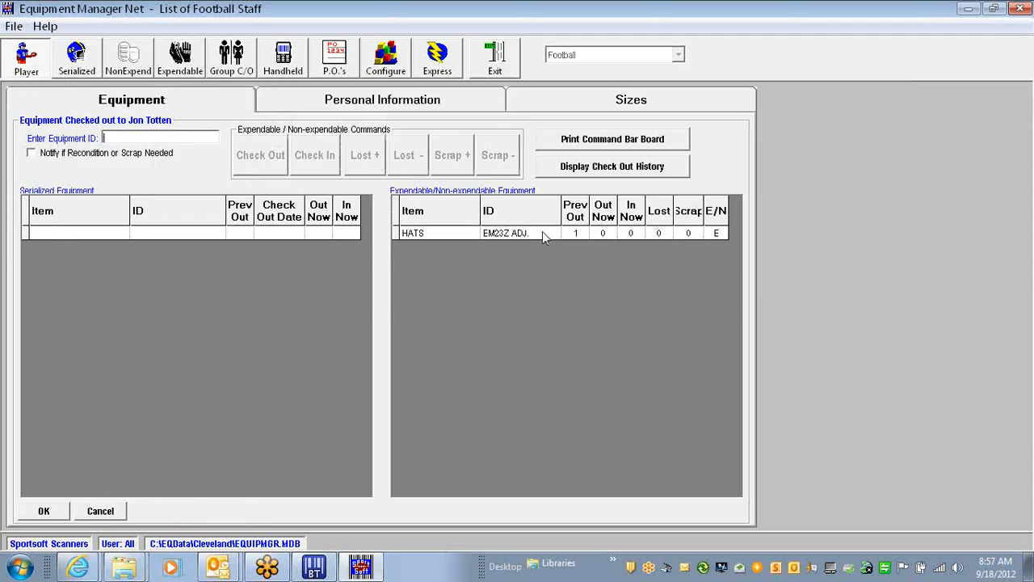
click(402, 234)
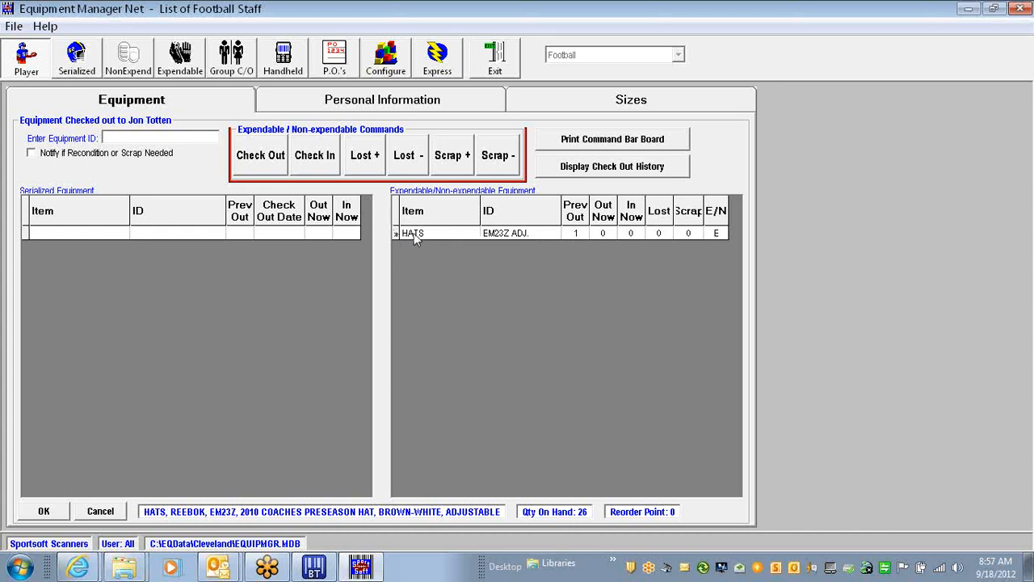
click(321, 165)
click(44, 511)
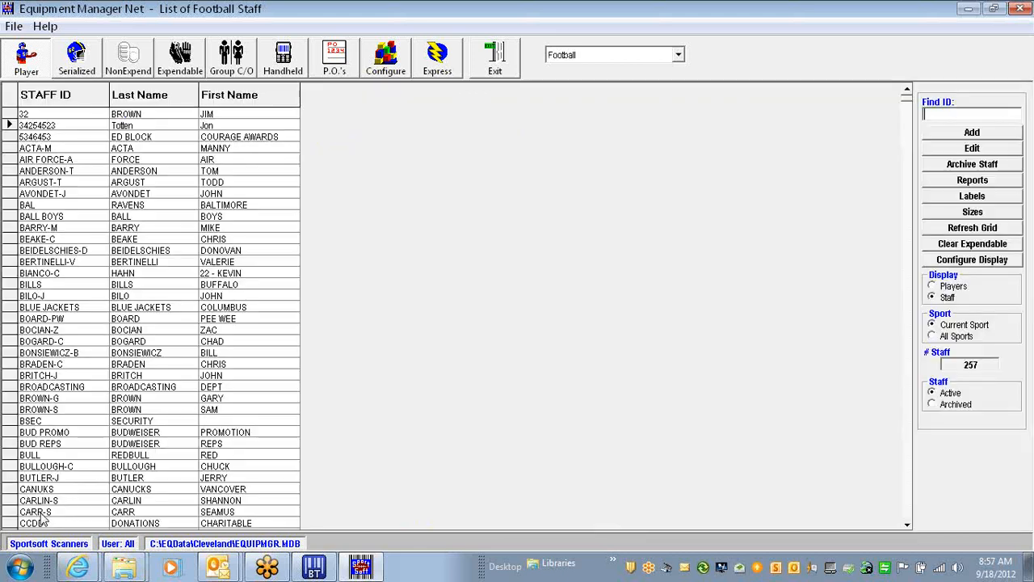
click(9, 125)
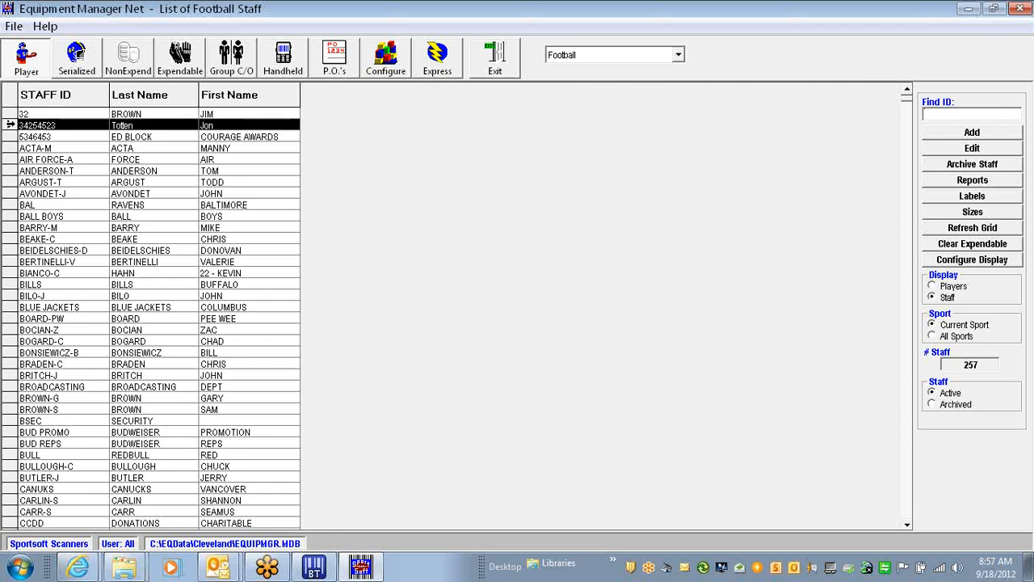
double_click(13, 126)
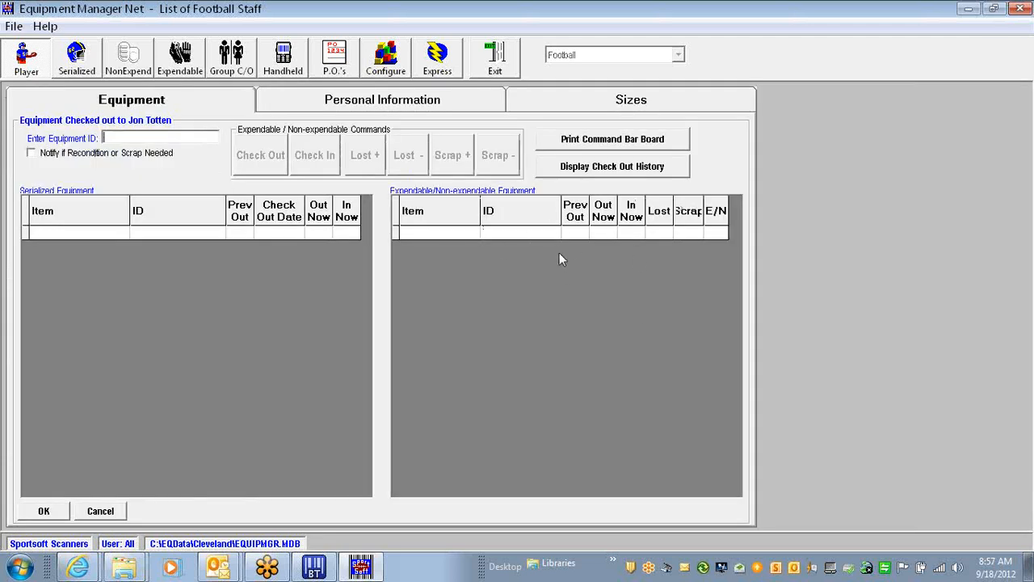
Confirm the hat return in check-out history, close the form, and return to the HATS inventory
click(601, 168)
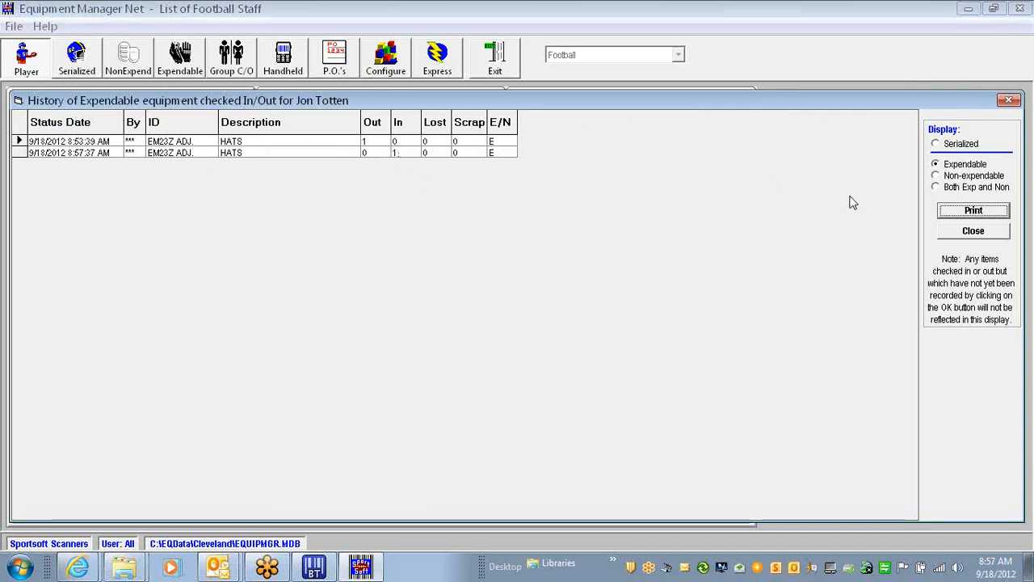
click(974, 232)
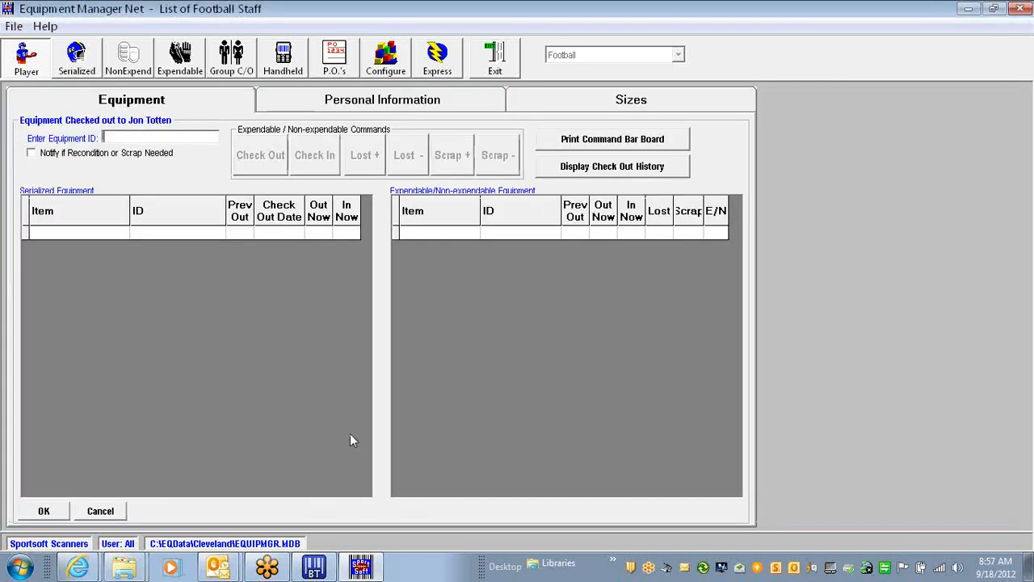
click(113, 508)
click(181, 58)
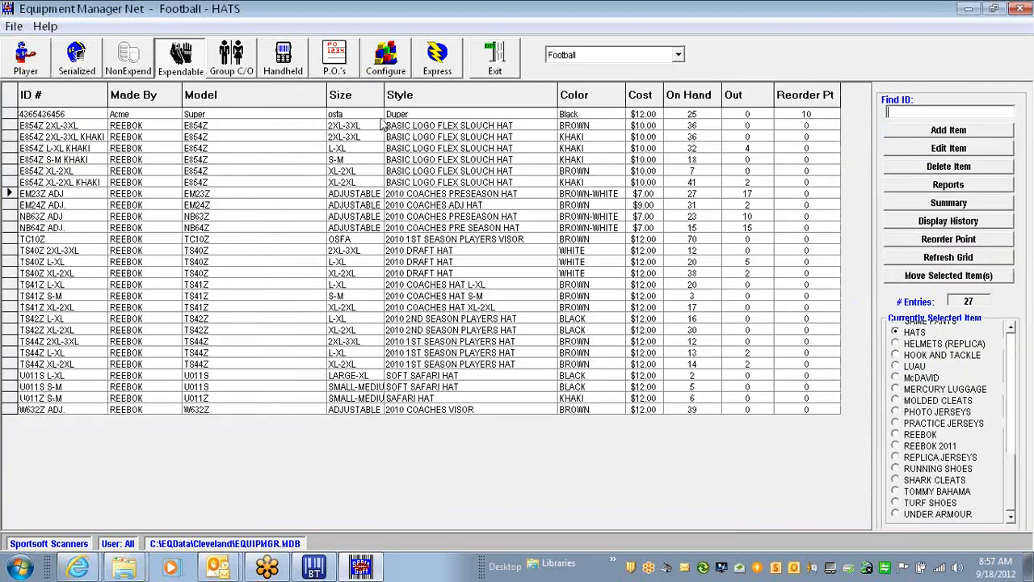
Copy the E854Z S-M KHAKI hat ID, paste it into the staff member's form, and save the check-out
click(40, 161)
right_click(32, 164)
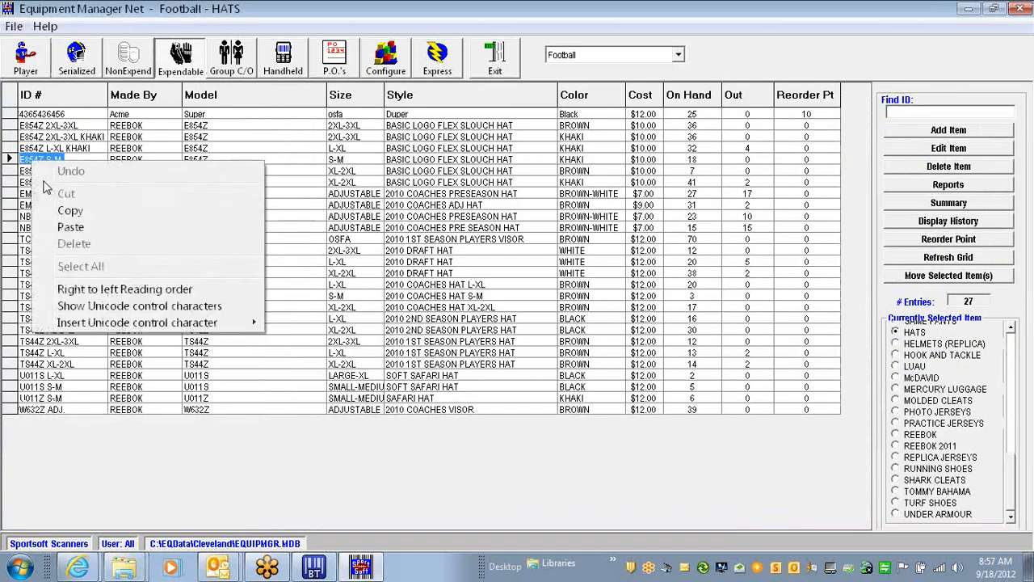
click(71, 205)
click(30, 71)
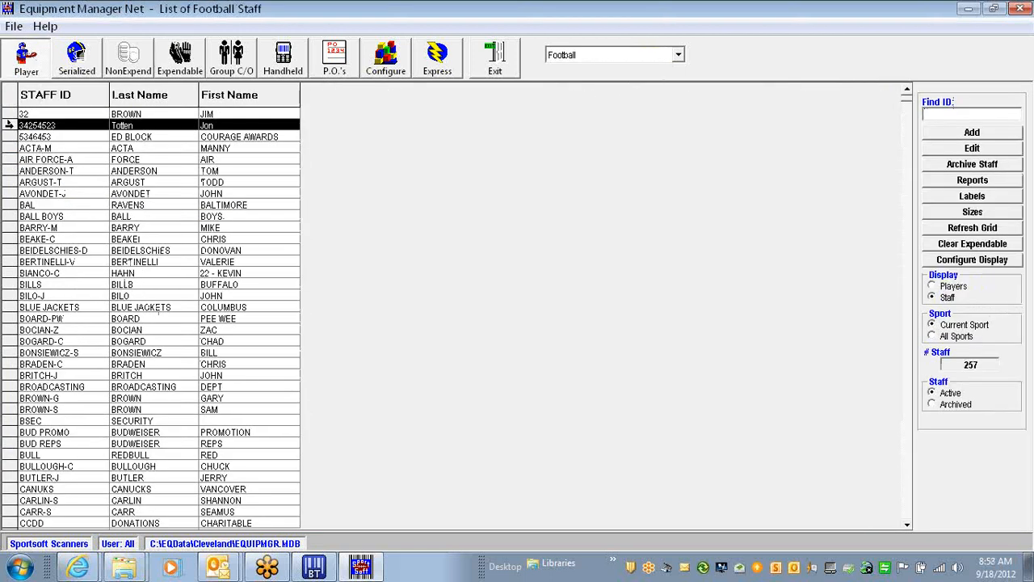
double_click(10, 126)
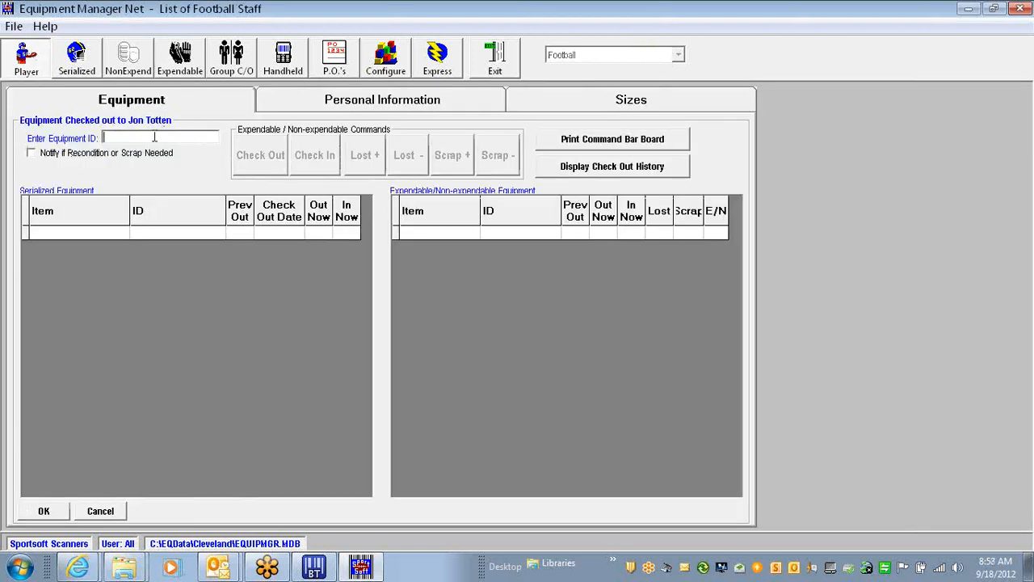
right_click(155, 137)
click(179, 202)
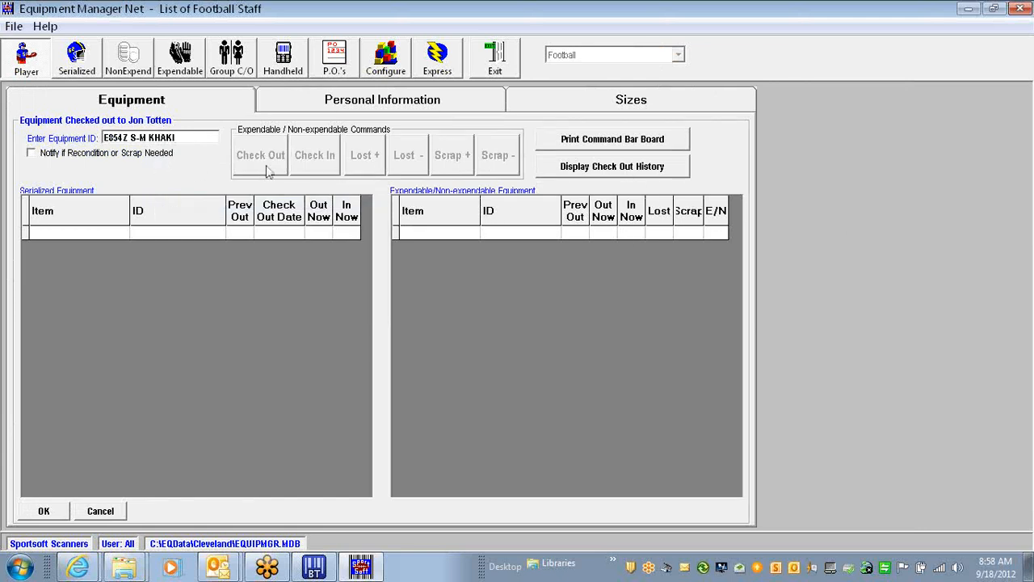
key(Return)
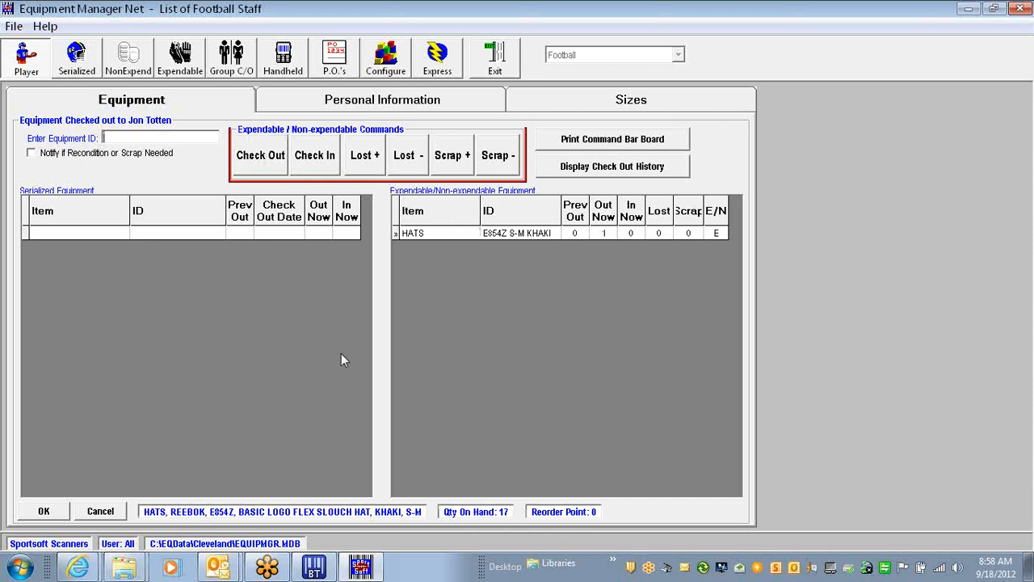
click(44, 513)
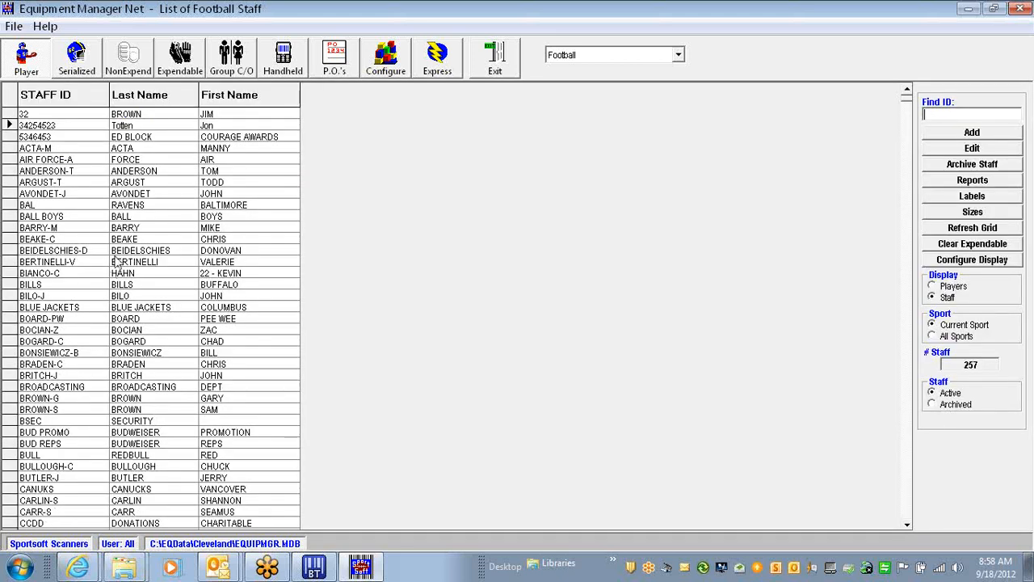
Toggle between the non-expendable and expendable lists, ending on the expendable HATS items
click(174, 66)
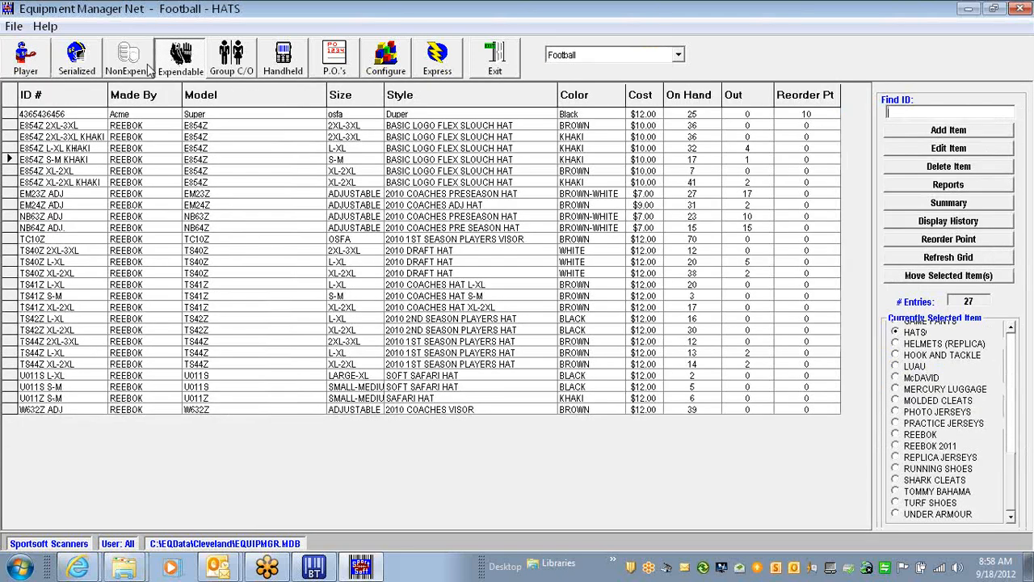
click(150, 69)
click(176, 63)
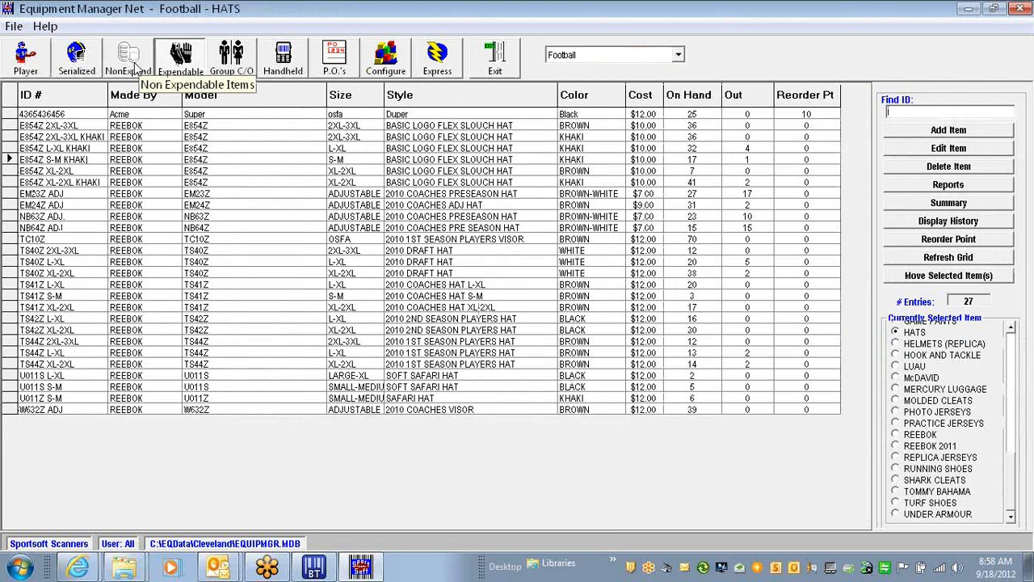
click(135, 69)
click(164, 64)
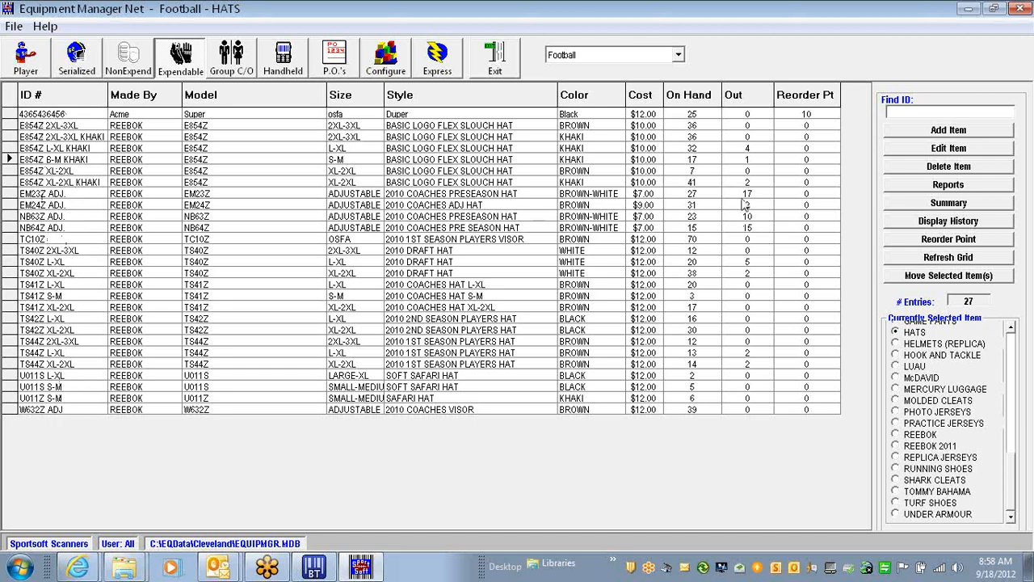
Preview a bar-code barboard report of the HATS list, then close the preview
click(941, 185)
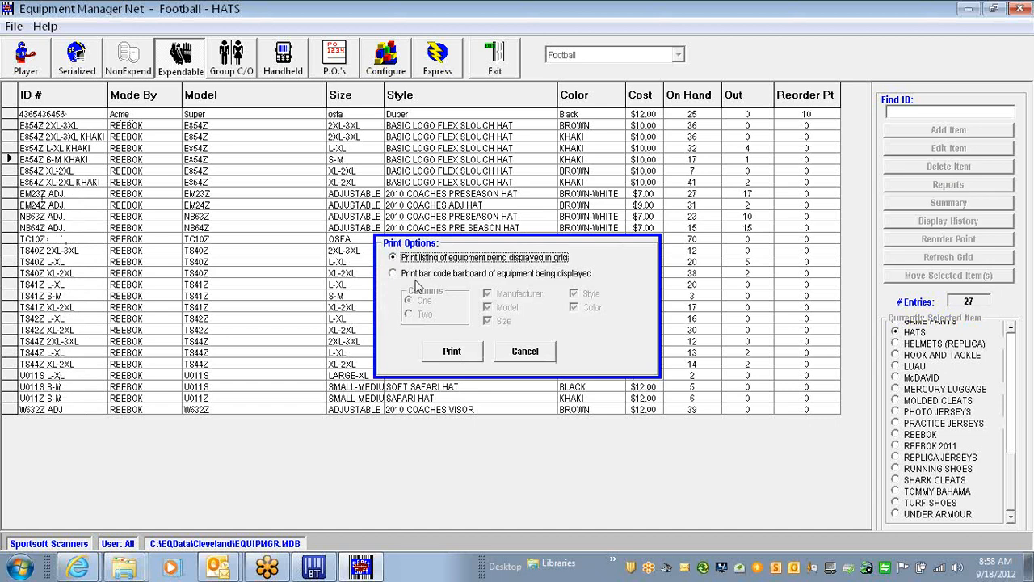
click(415, 275)
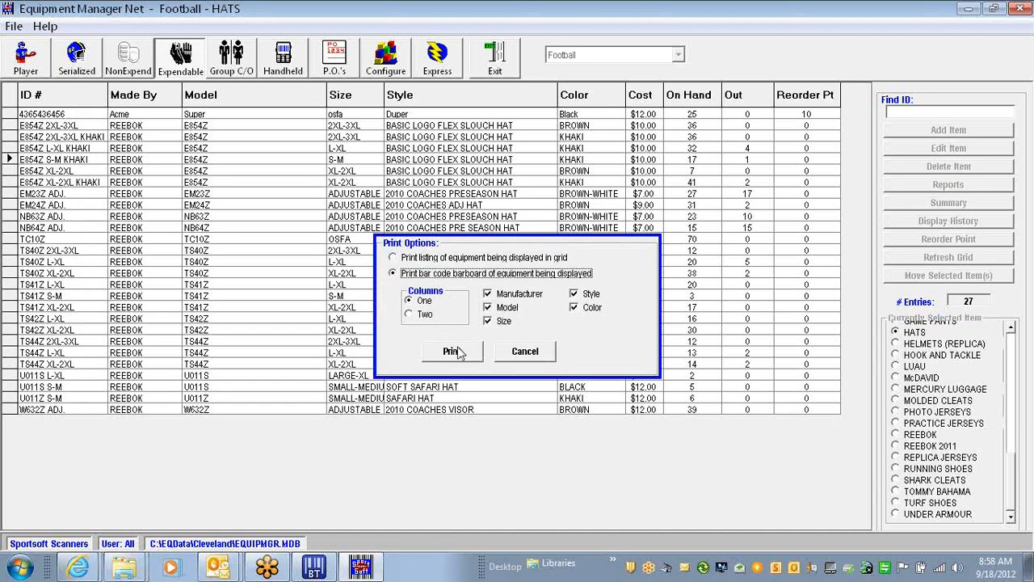
click(463, 349)
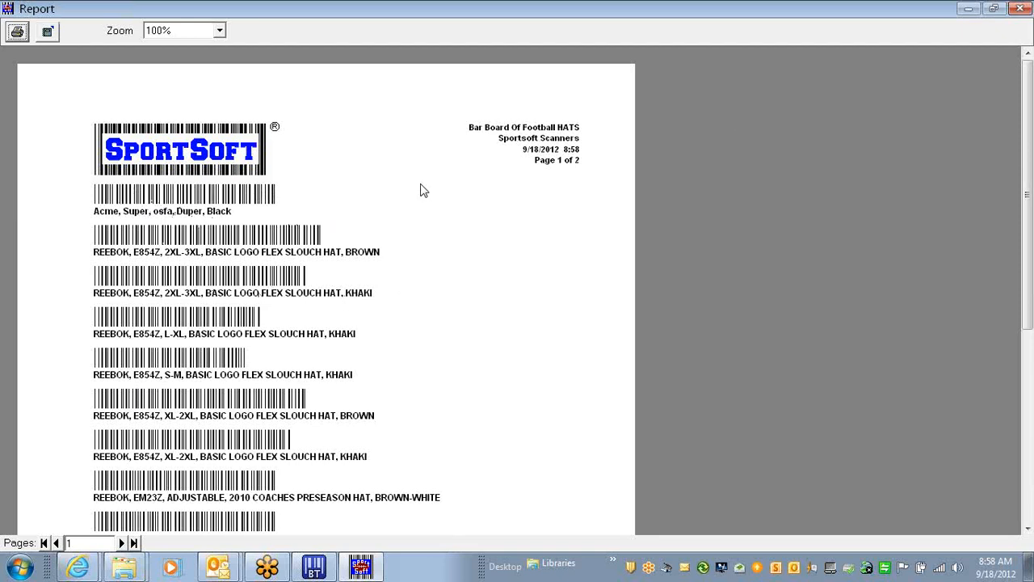
click(1020, 9)
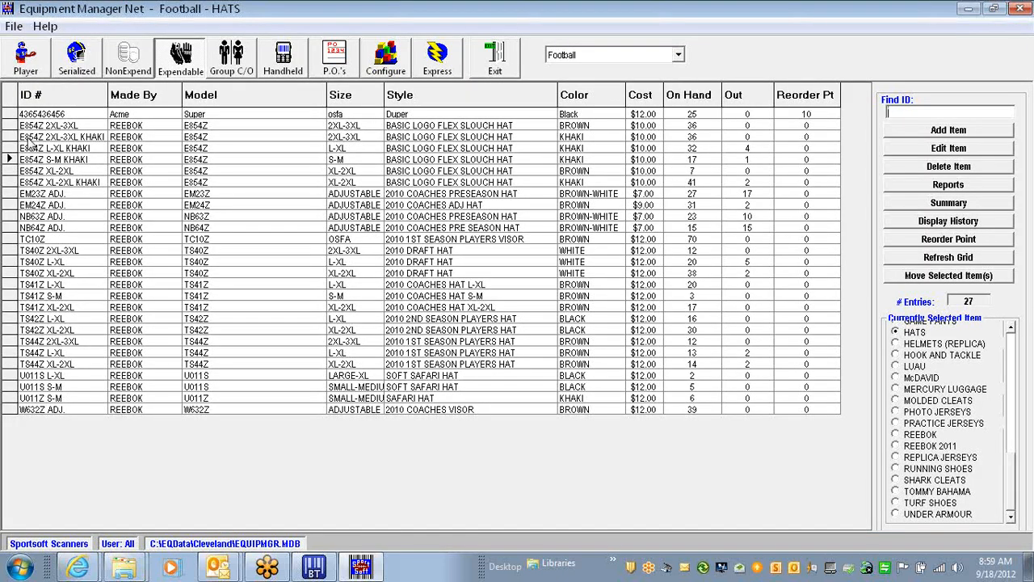
On a staff member's equipment form, paste E854Z S-M KHAKI, mark one lost, check one out, and save
click(23, 67)
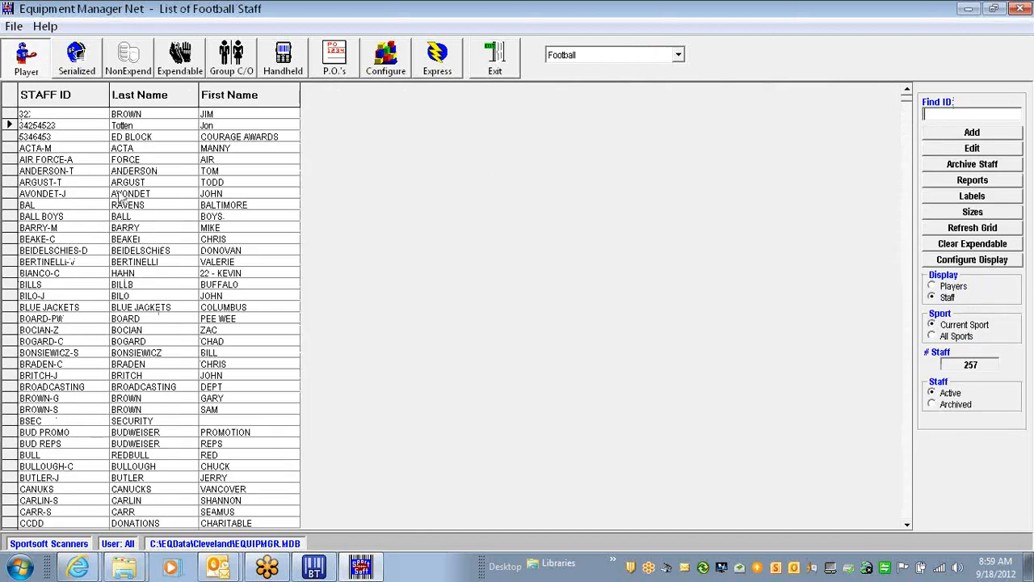
double_click(67, 127)
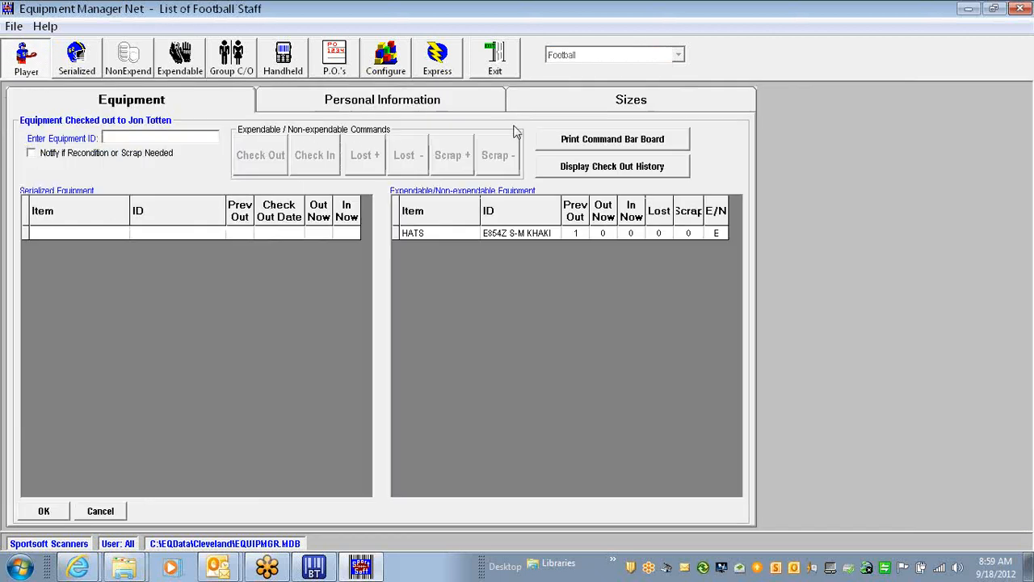
right_click(105, 139)
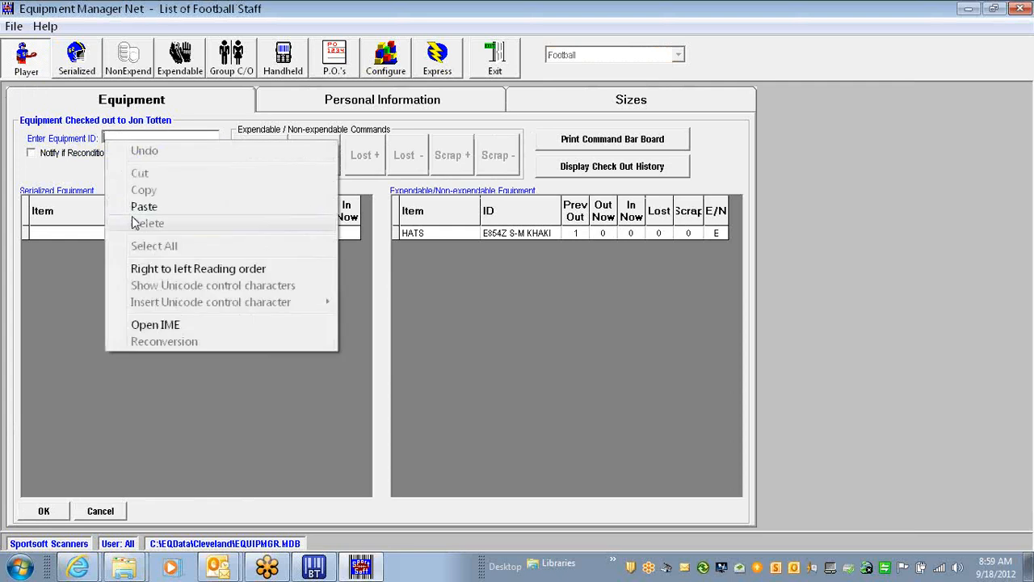
click(150, 209)
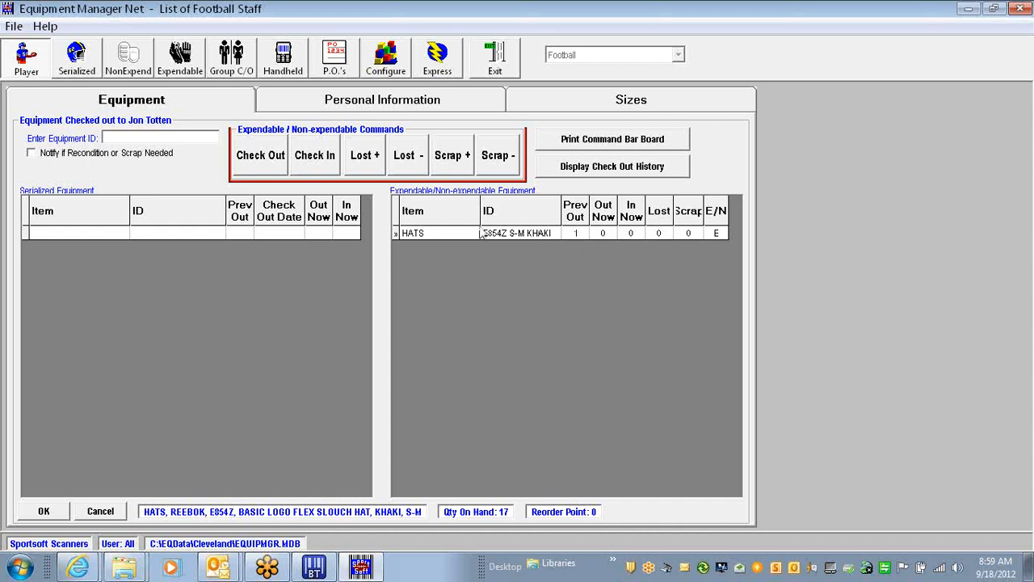
click(370, 163)
click(261, 167)
click(59, 512)
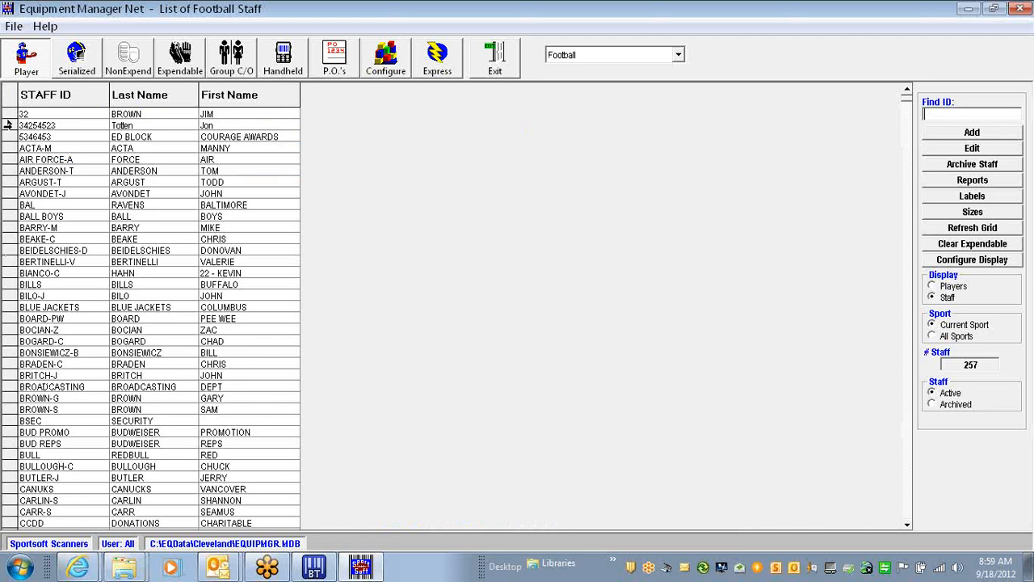
double_click(41, 125)
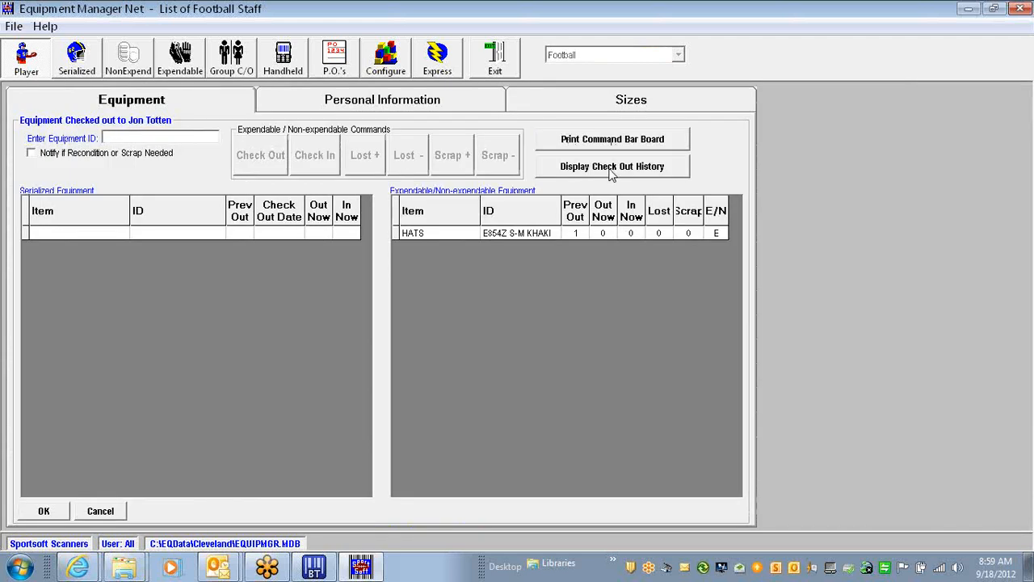
click(611, 167)
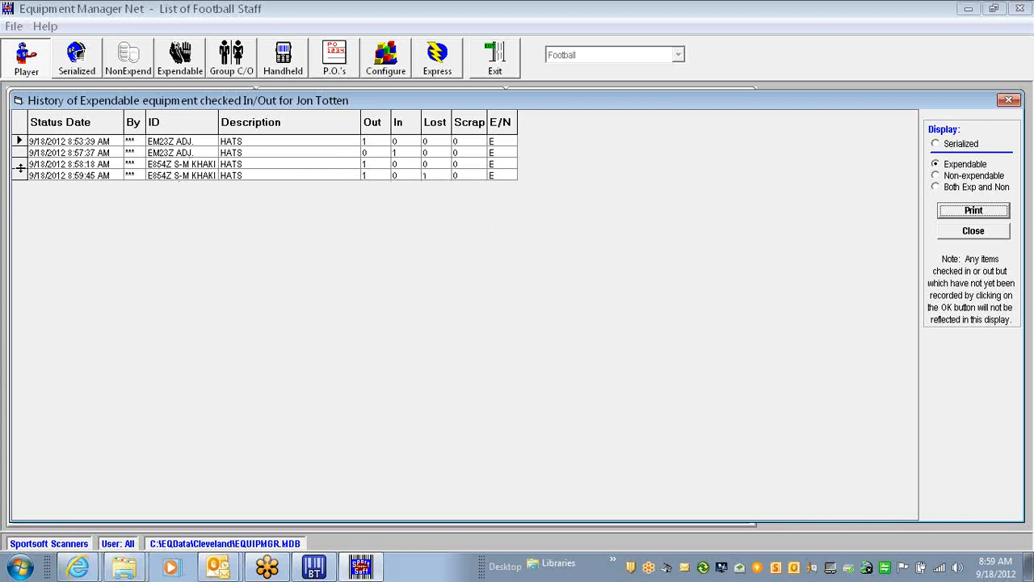
click(973, 232)
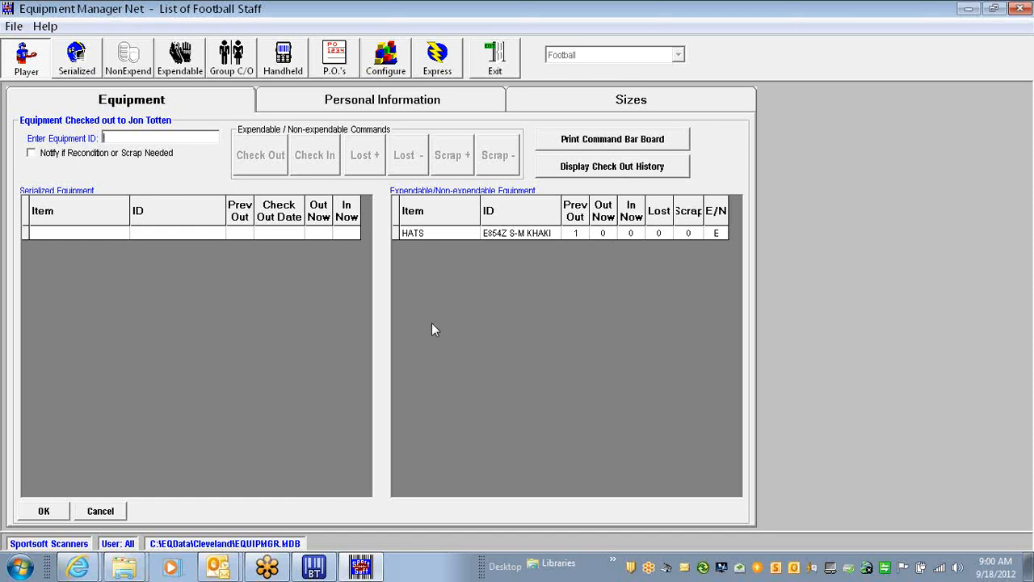
click(106, 511)
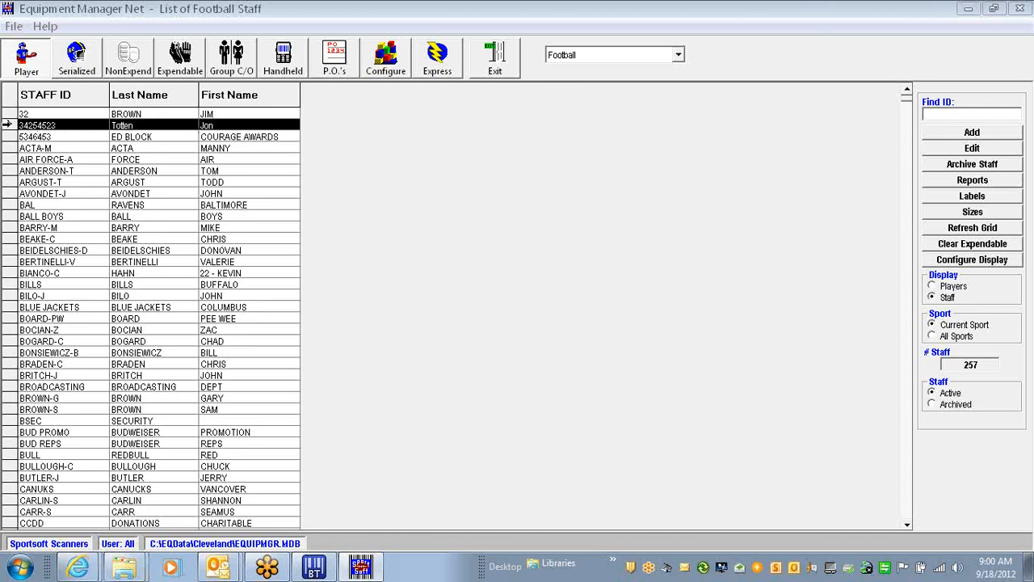
double_click(8, 125)
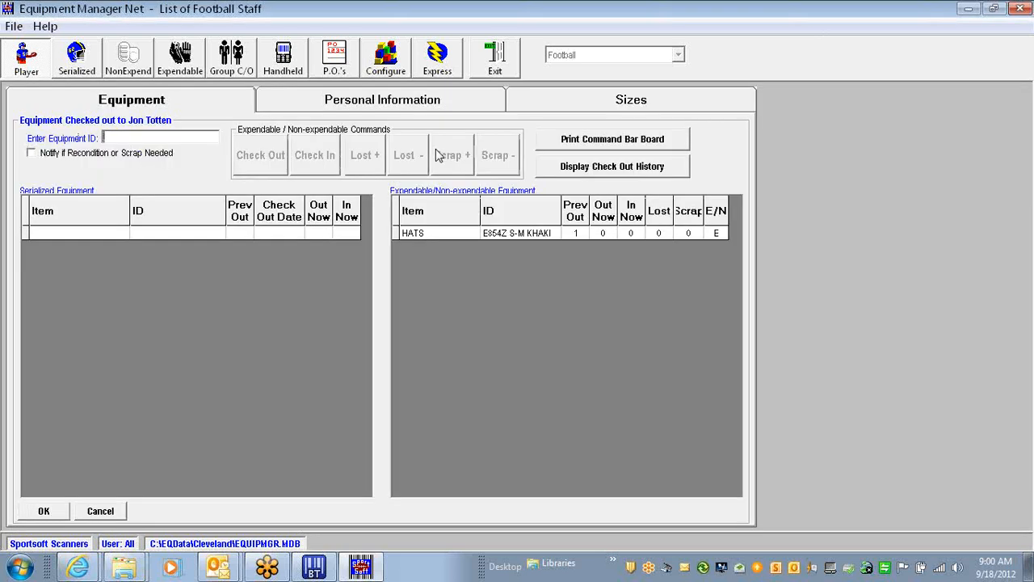
click(106, 512)
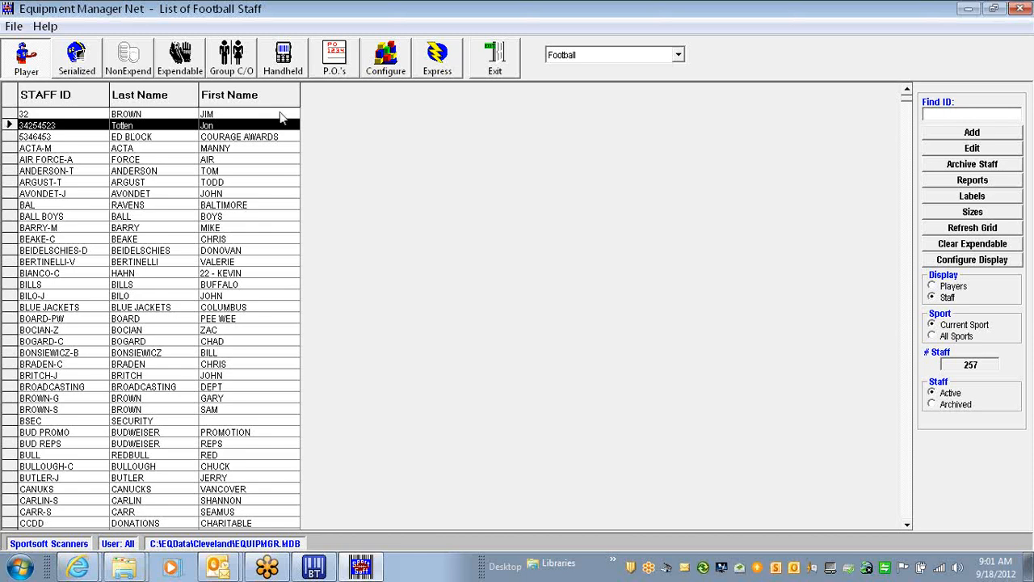
click(184, 61)
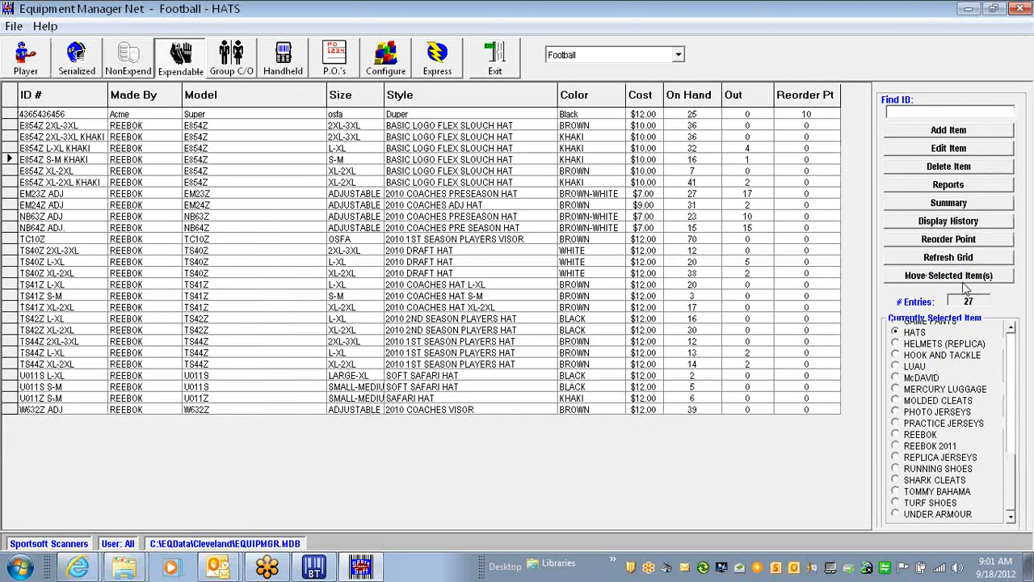
click(948, 186)
click(427, 275)
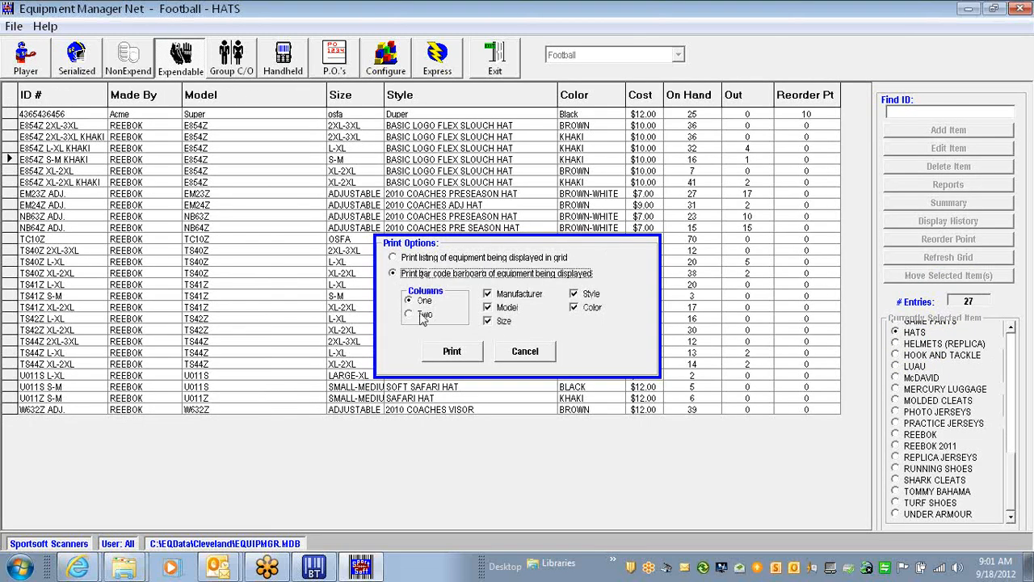
click(445, 356)
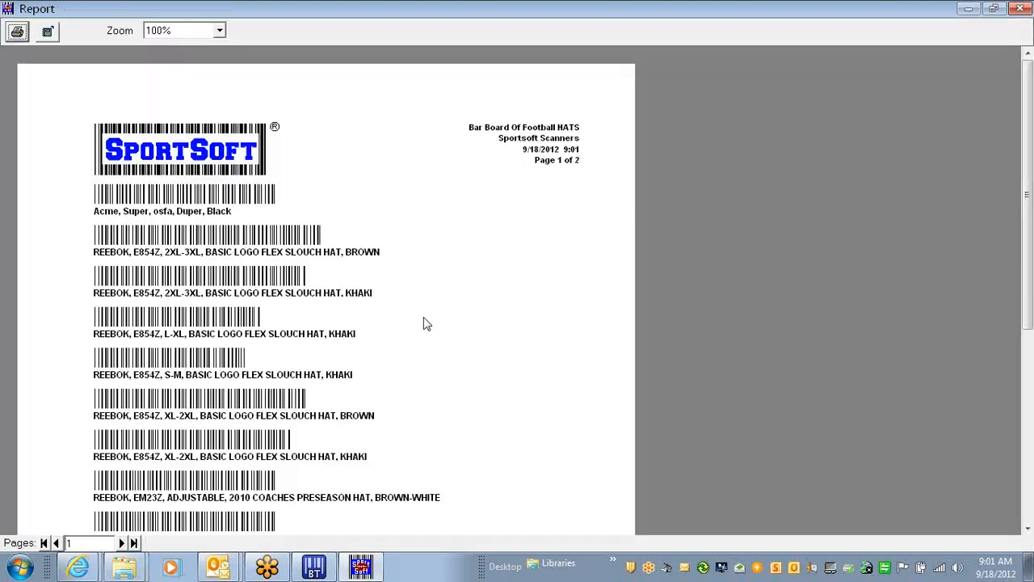
click(1019, 8)
click(26, 57)
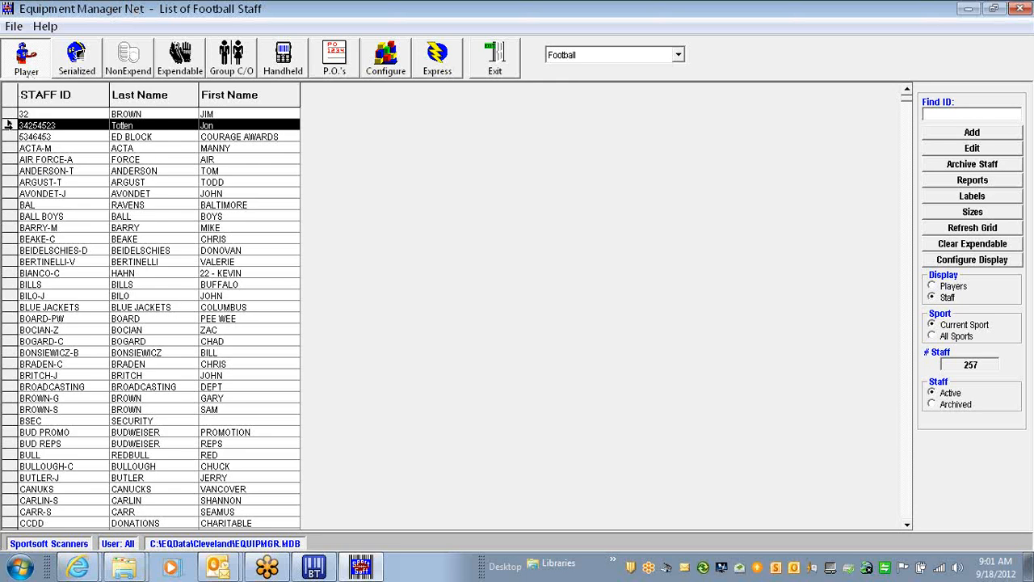
click(977, 183)
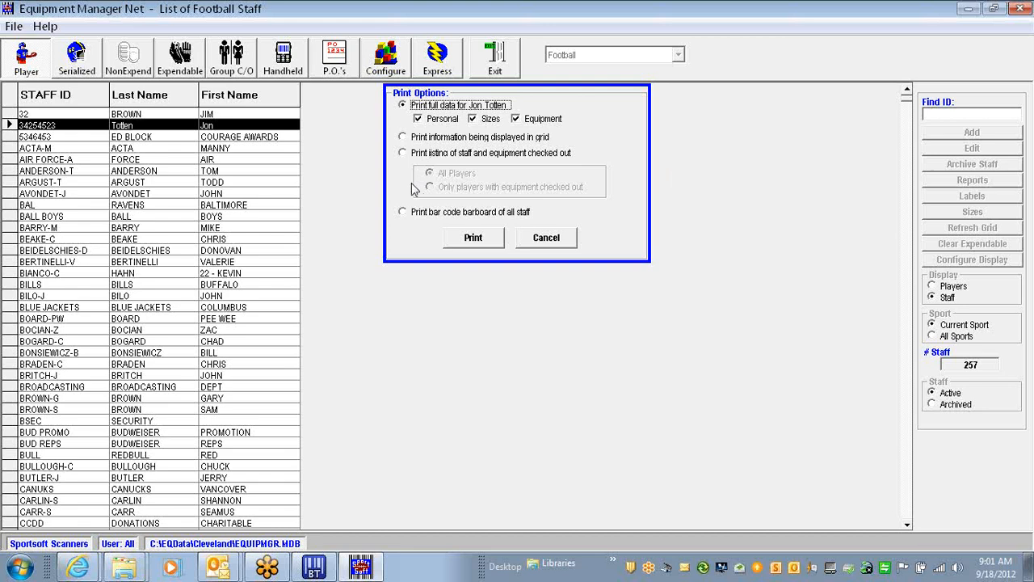
click(410, 211)
click(472, 238)
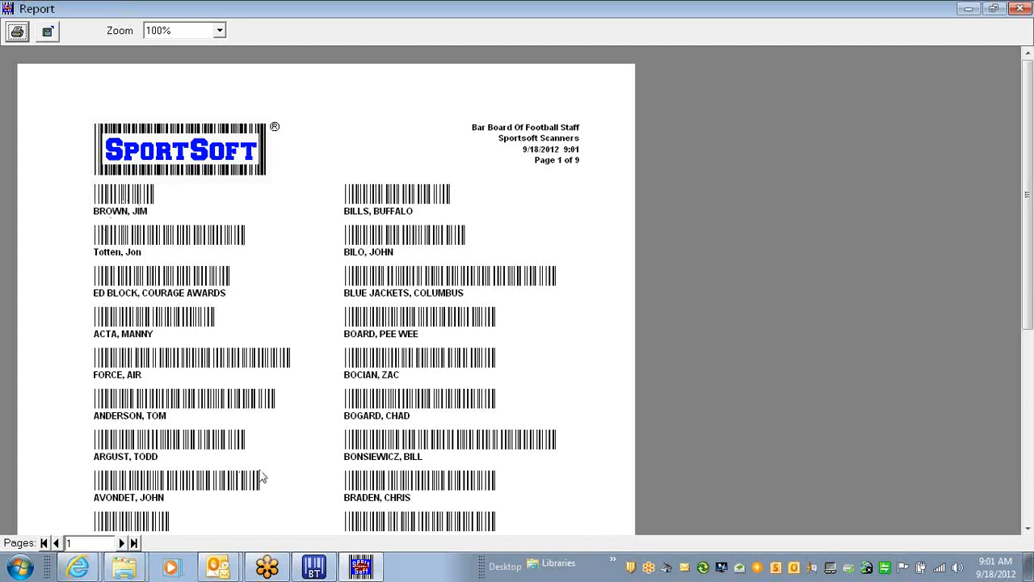
click(1022, 8)
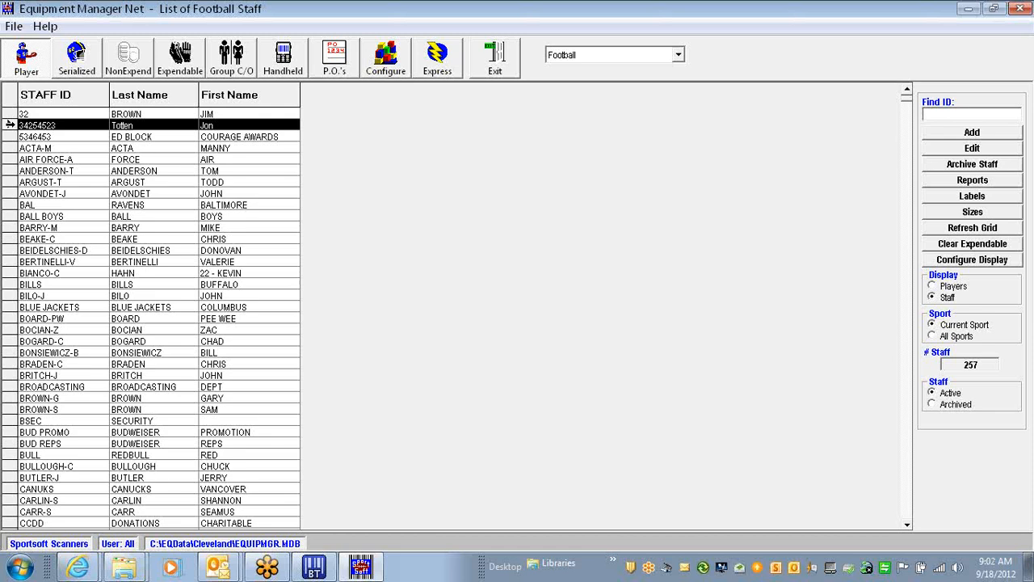
double_click(9, 125)
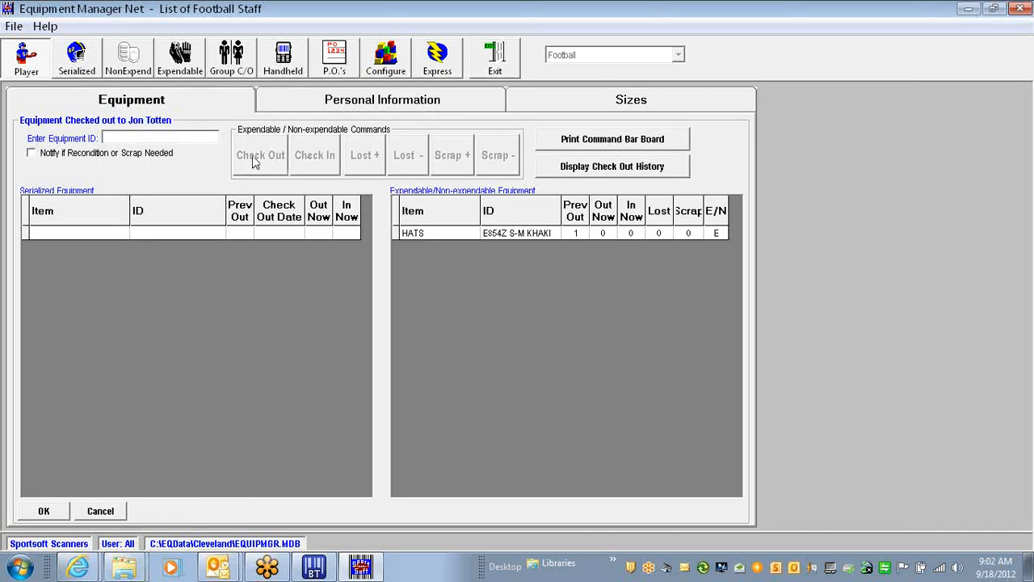
click(567, 143)
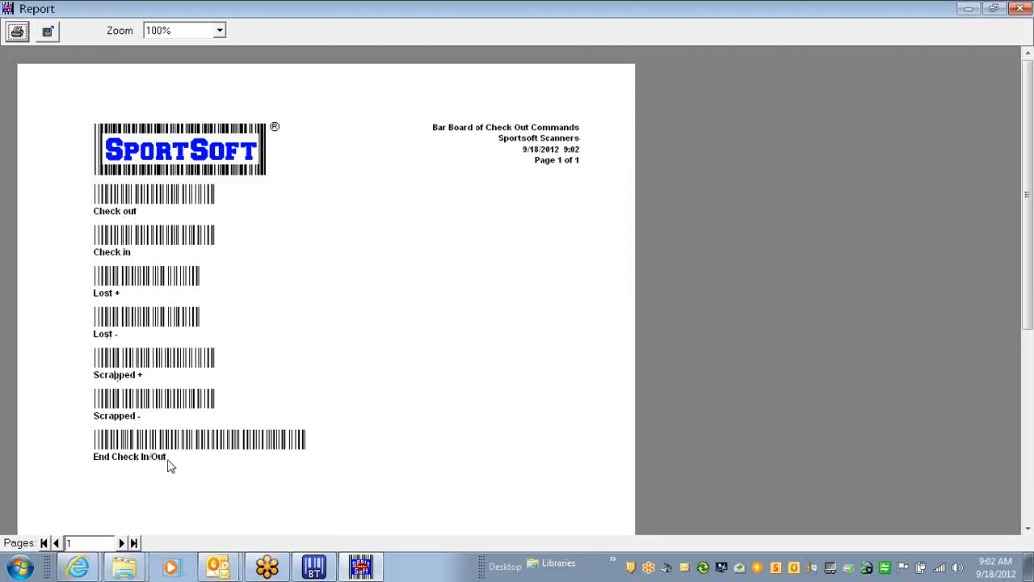
click(1022, 8)
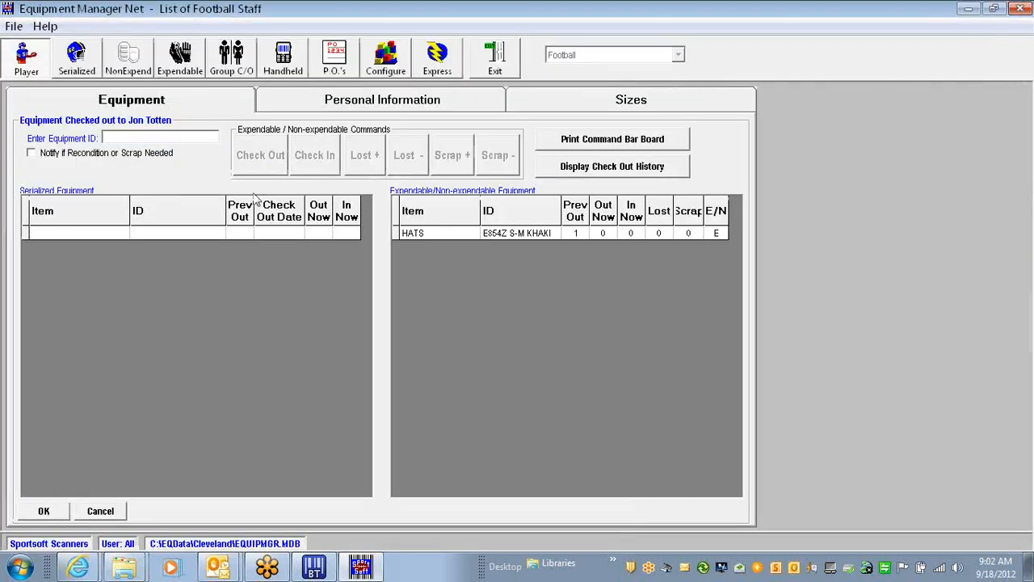
click(100, 510)
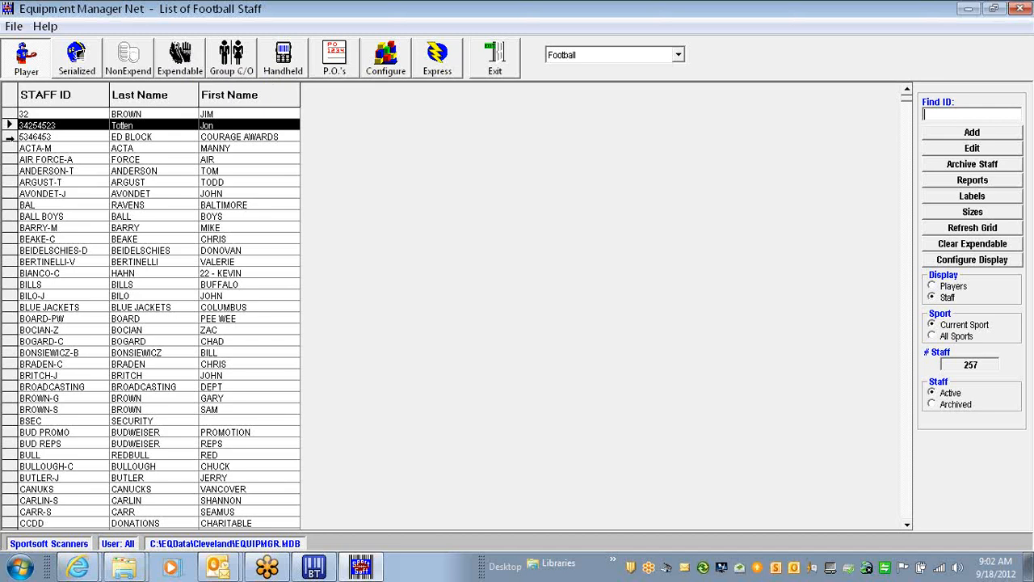
Add hat E854Z S-M KHAKI to the Courage Awards staff entry, check one out, and save
click(10, 138)
double_click(10, 137)
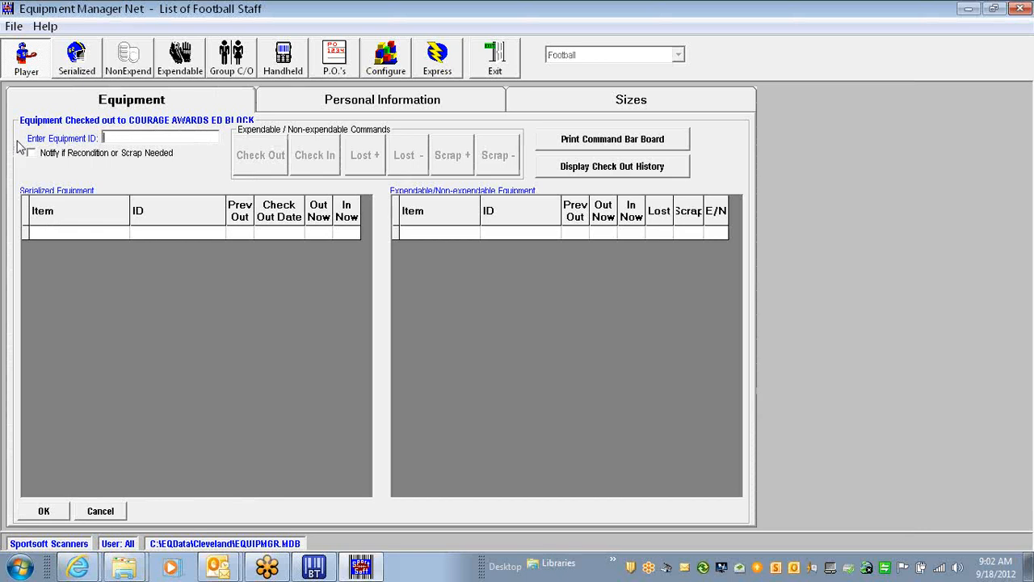
right_click(132, 139)
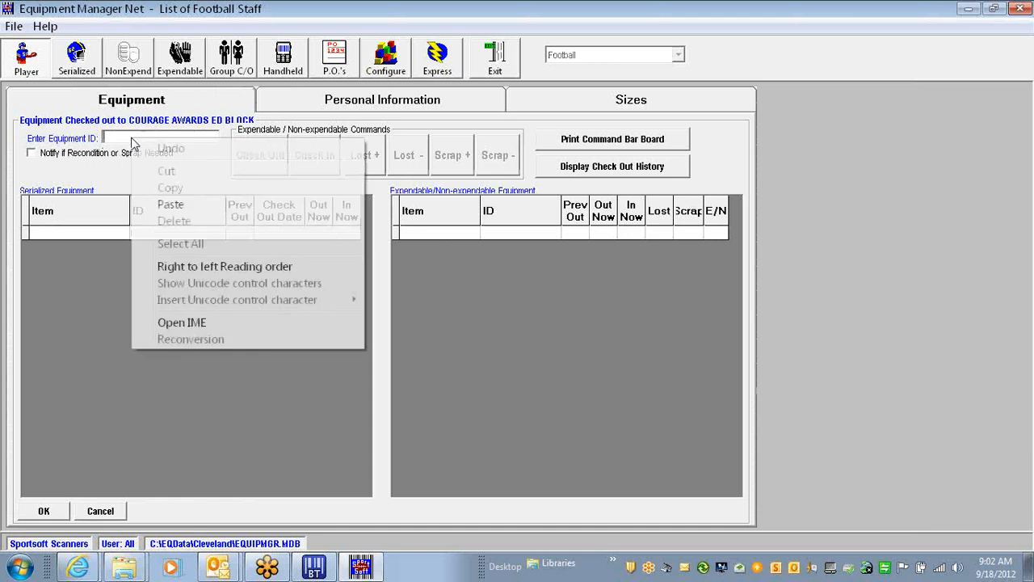
click(185, 207)
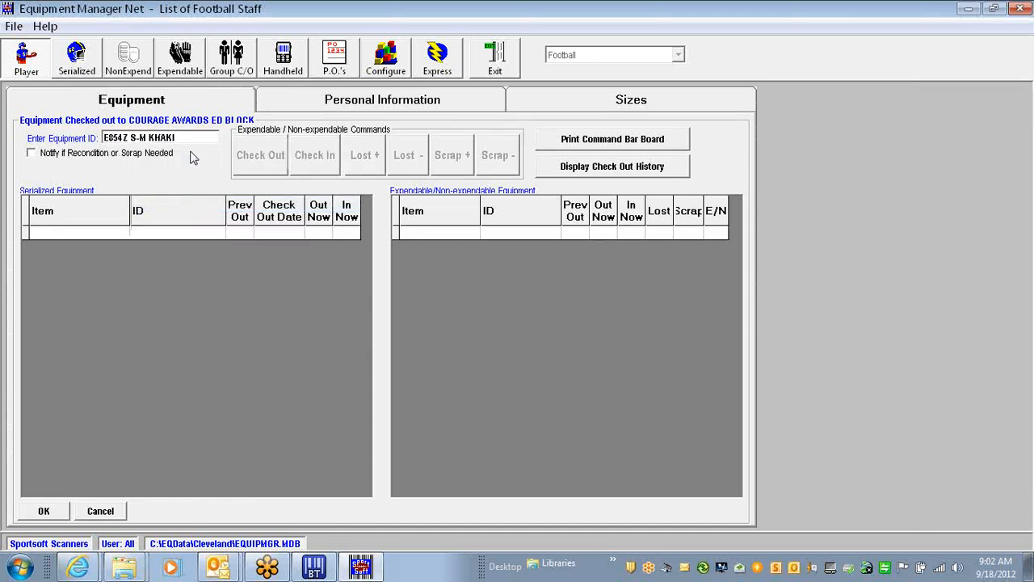
key(Return)
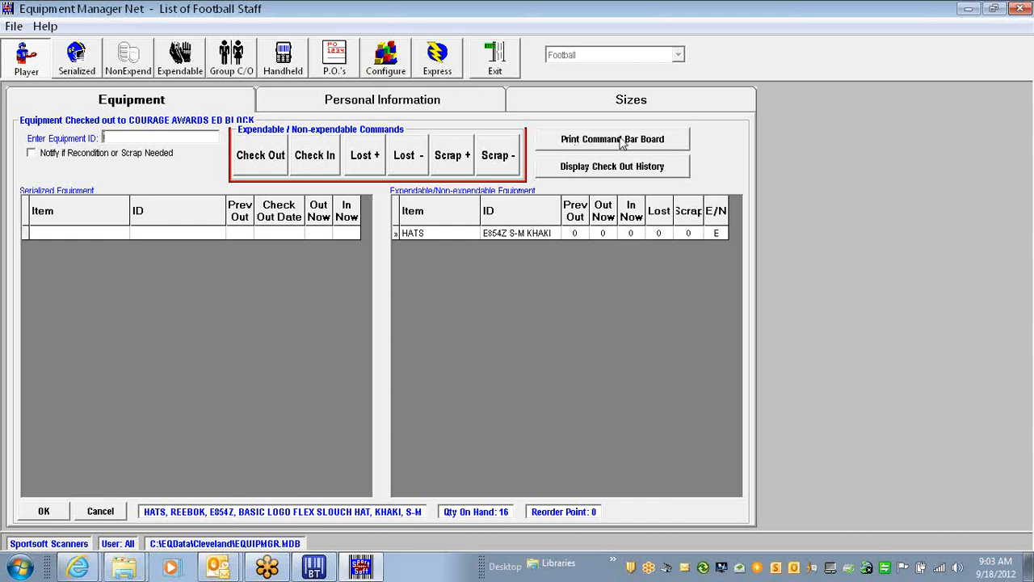
click(257, 157)
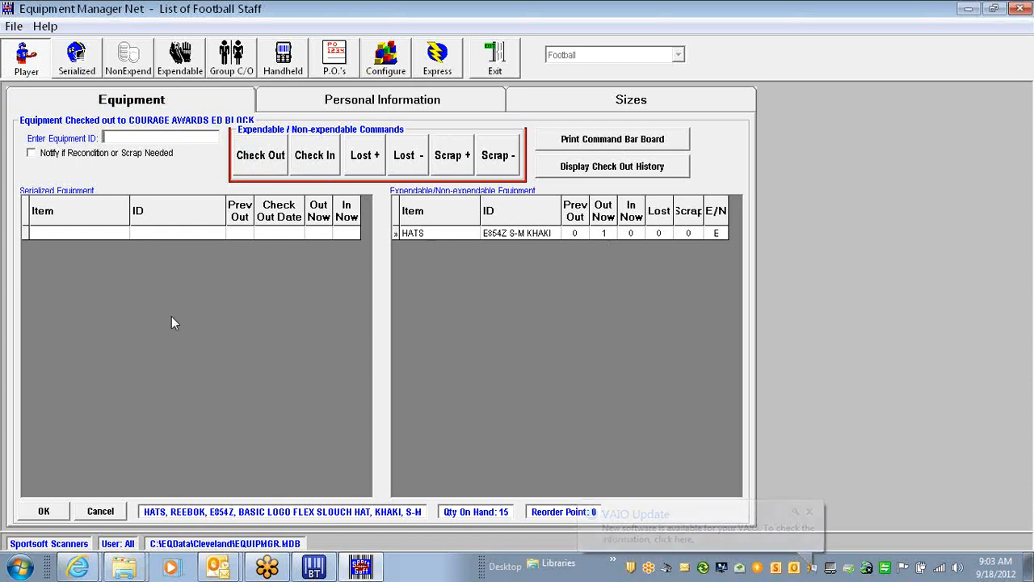
click(44, 512)
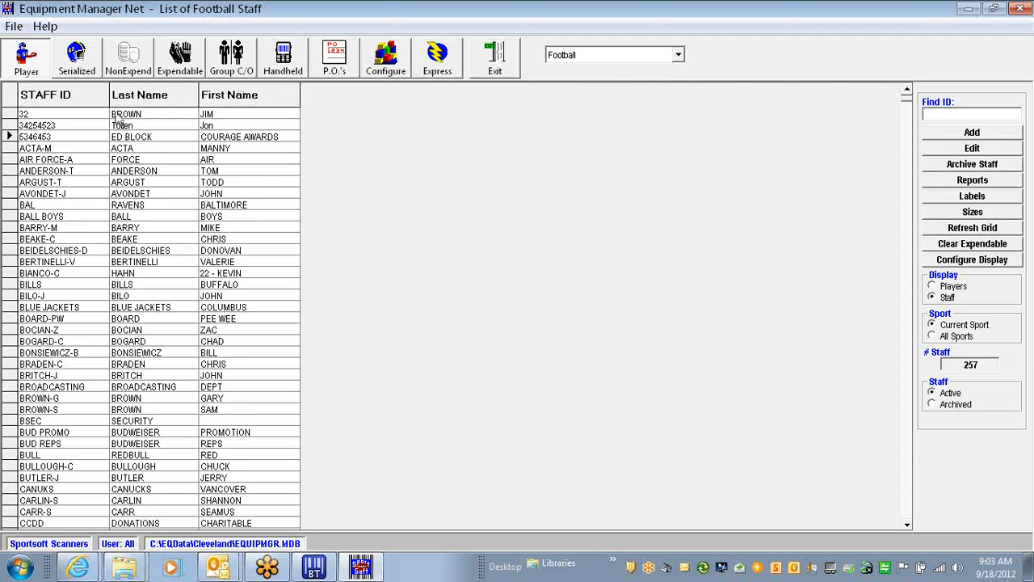
Sort the staff list by last name and preview its bar code barboard
click(44, 95)
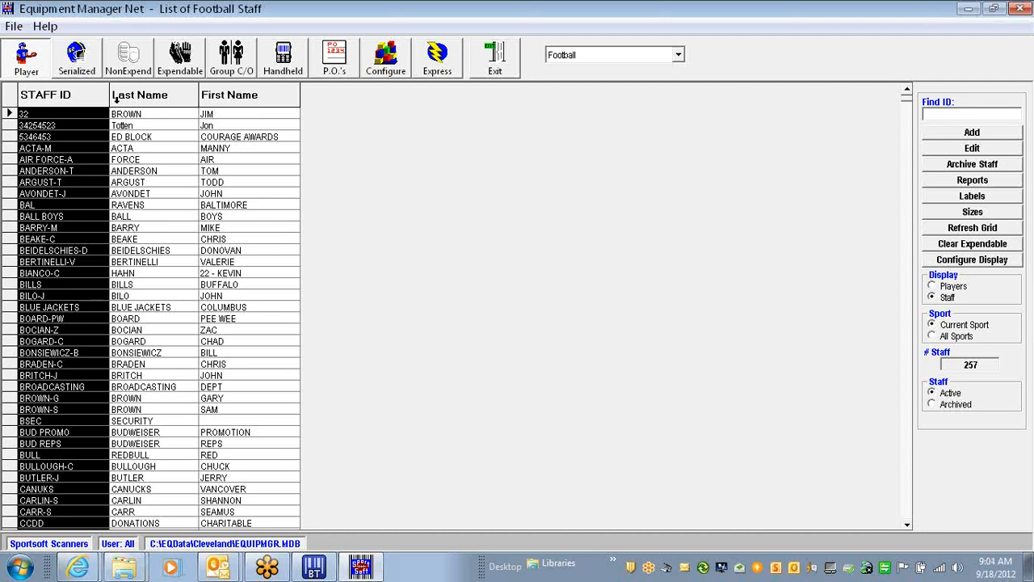
click(144, 97)
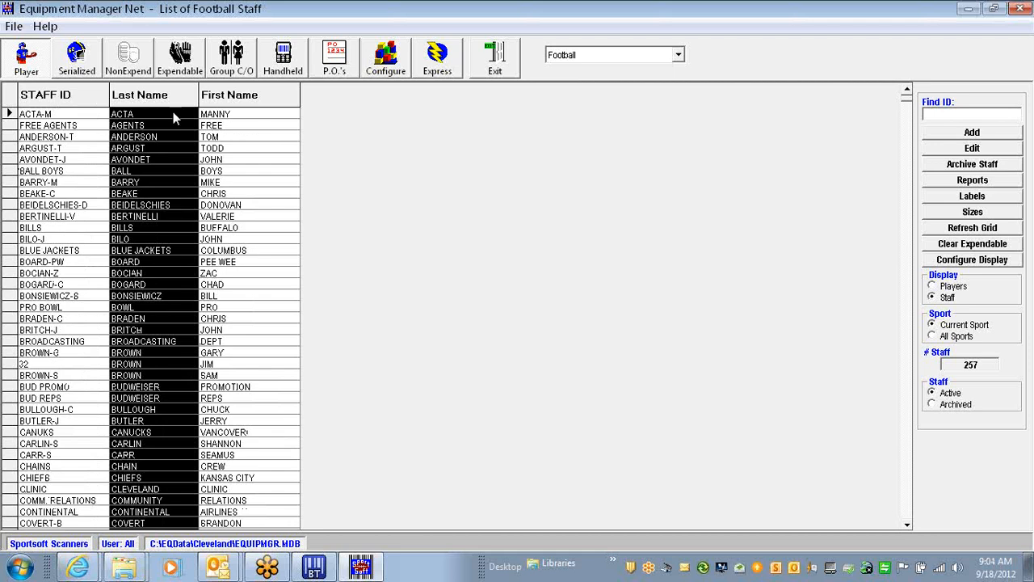
click(980, 182)
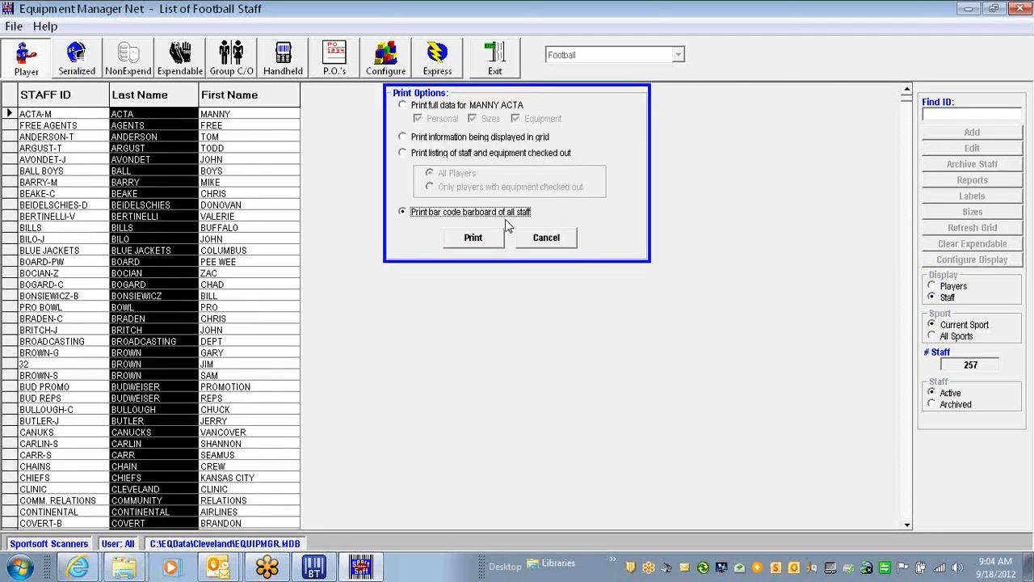
click(474, 239)
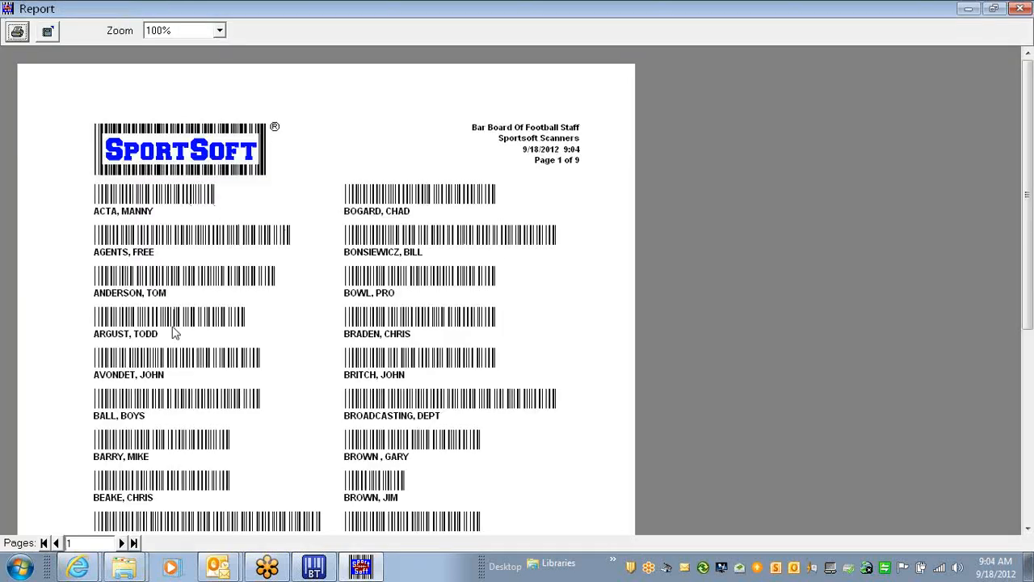
click(1019, 13)
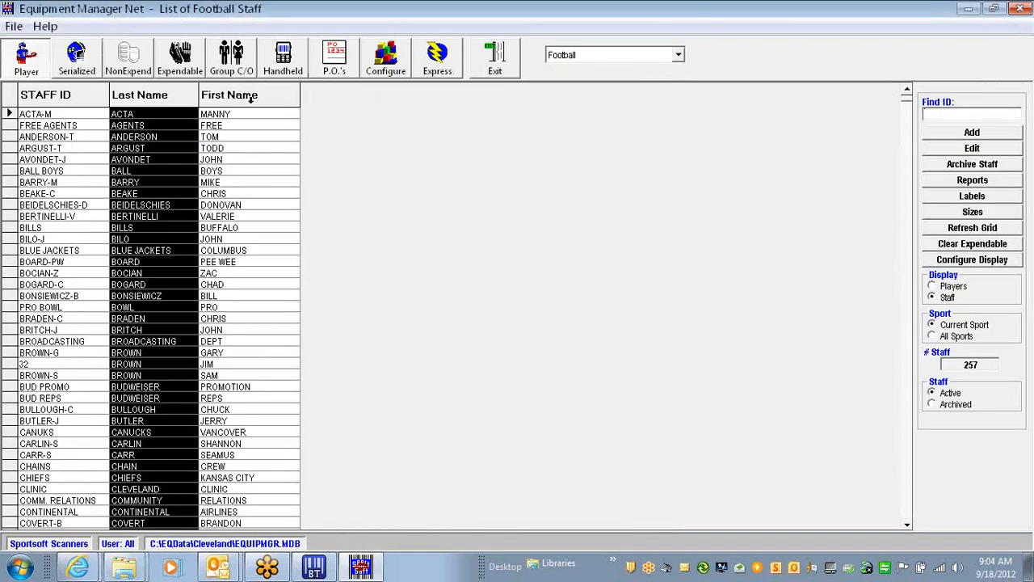
Sort the staff list by first name and preview the barboard again
click(251, 96)
click(250, 96)
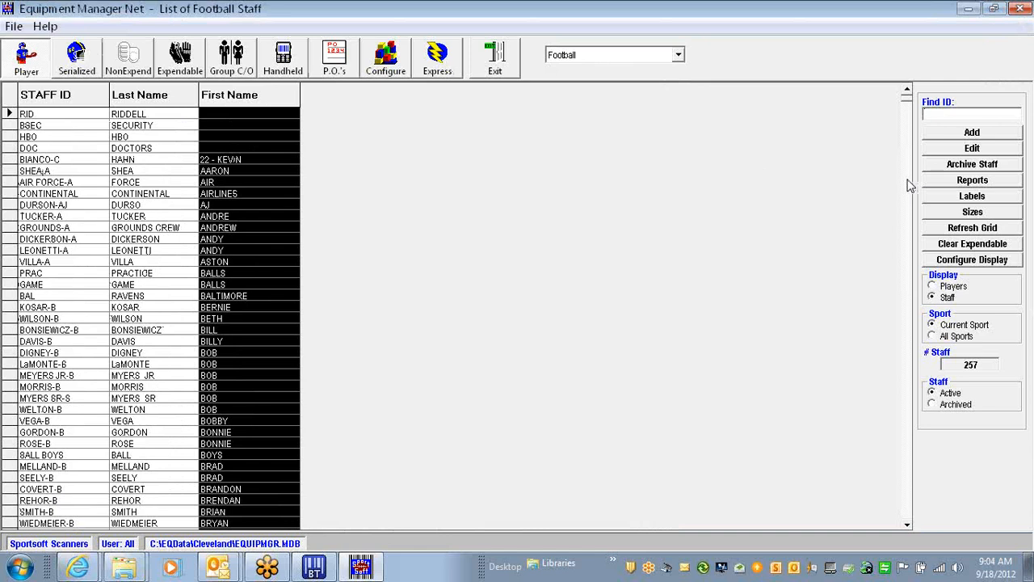
click(971, 179)
click(497, 239)
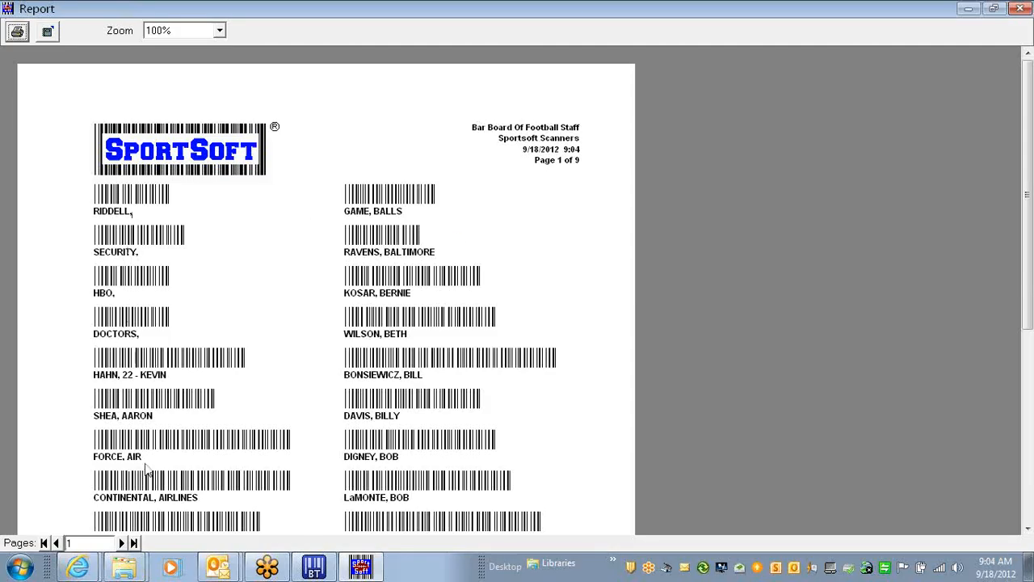
click(1019, 13)
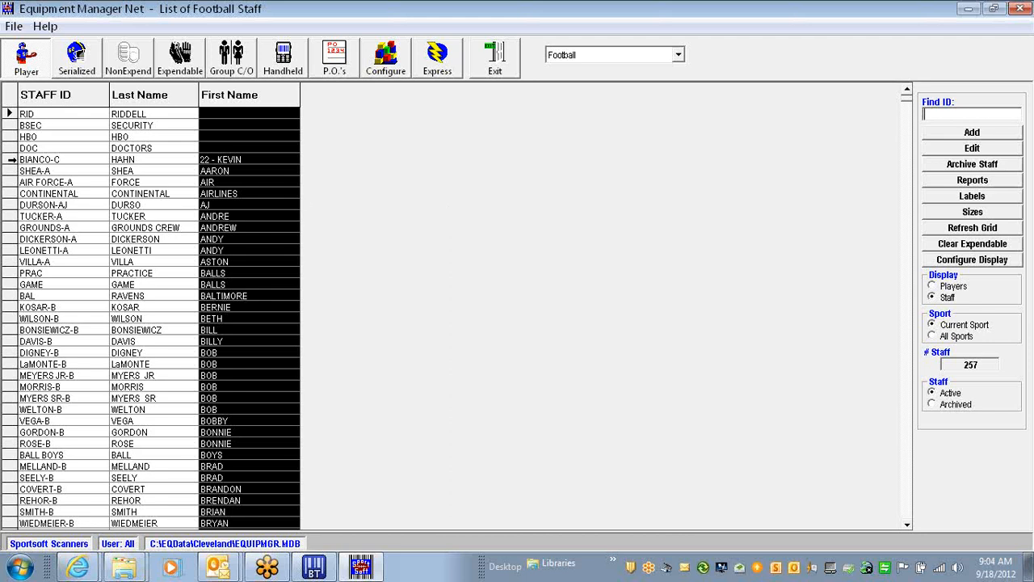
click(11, 159)
double_click(11, 159)
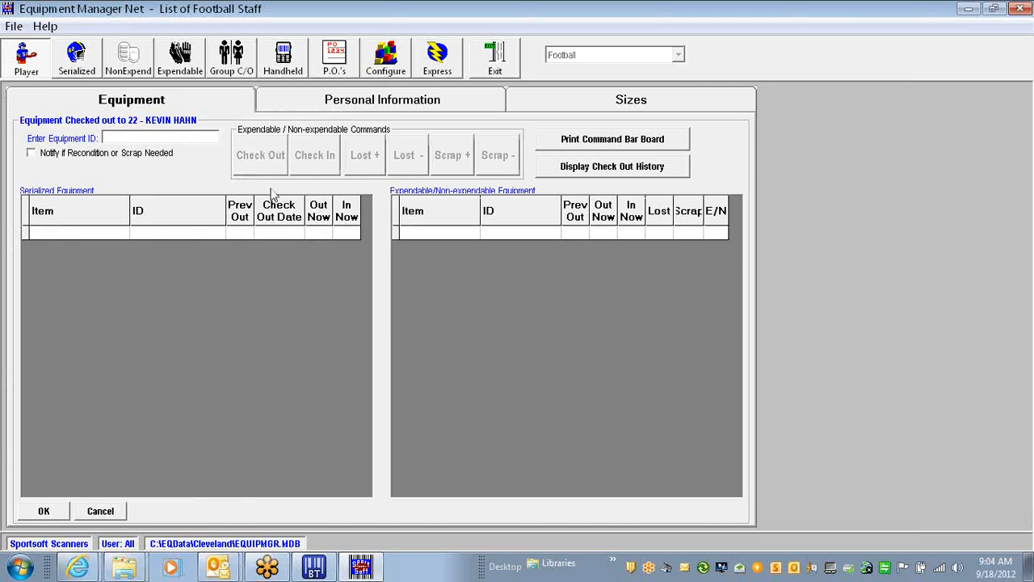
click(100, 511)
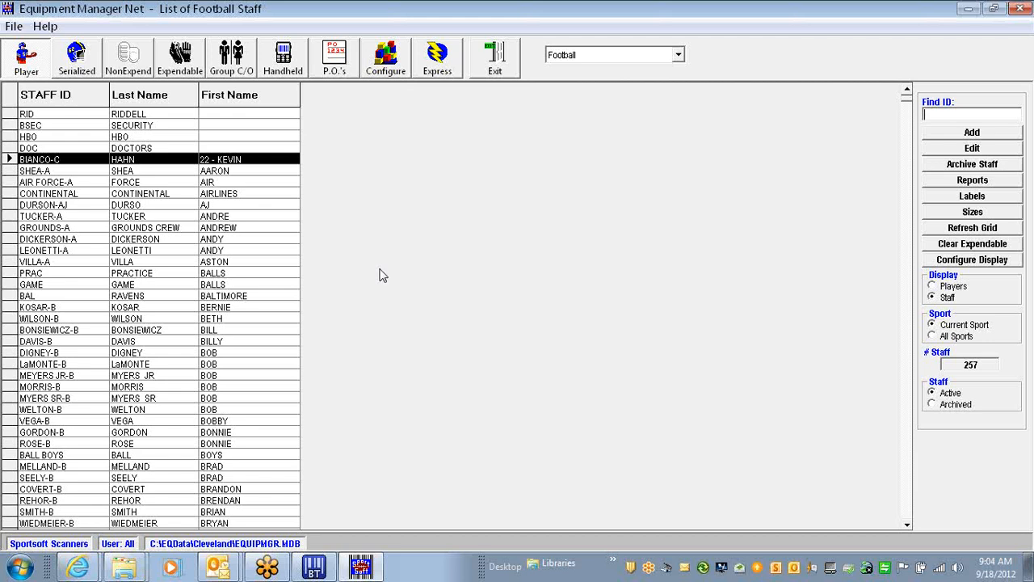
Copy the ID of a checked-out shoulder pads item from the serialized inventory
click(440, 58)
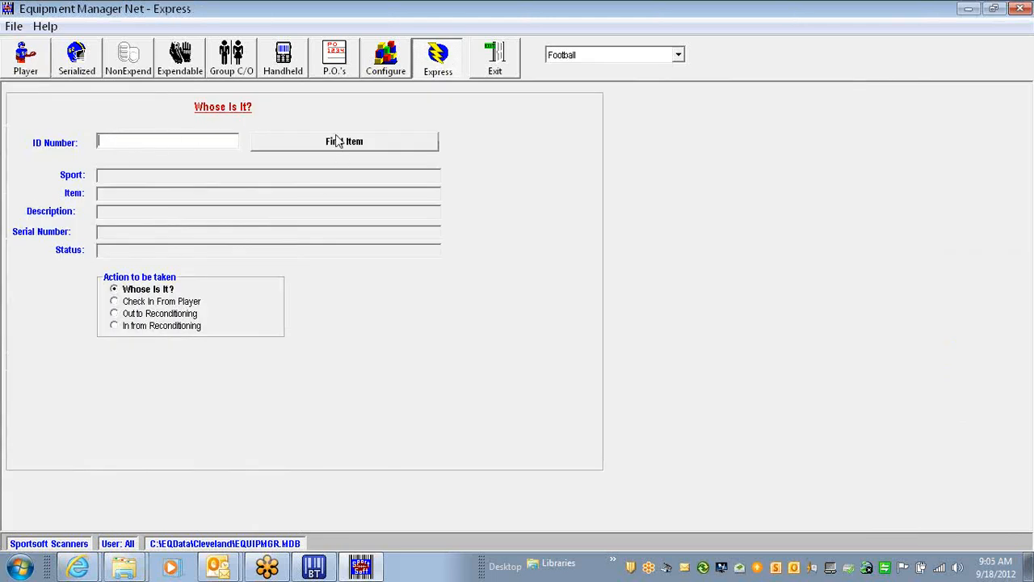
click(39, 71)
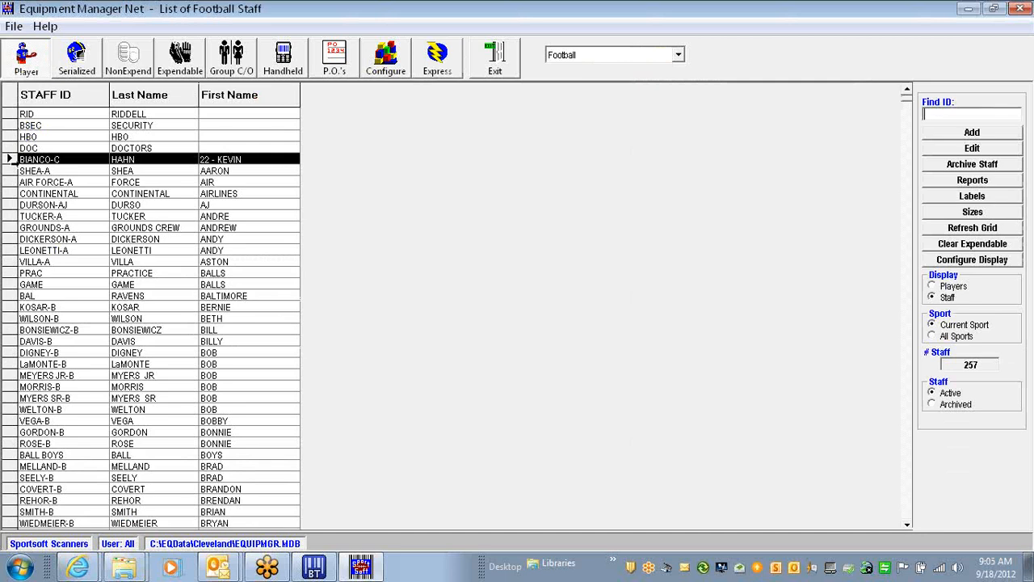
click(79, 66)
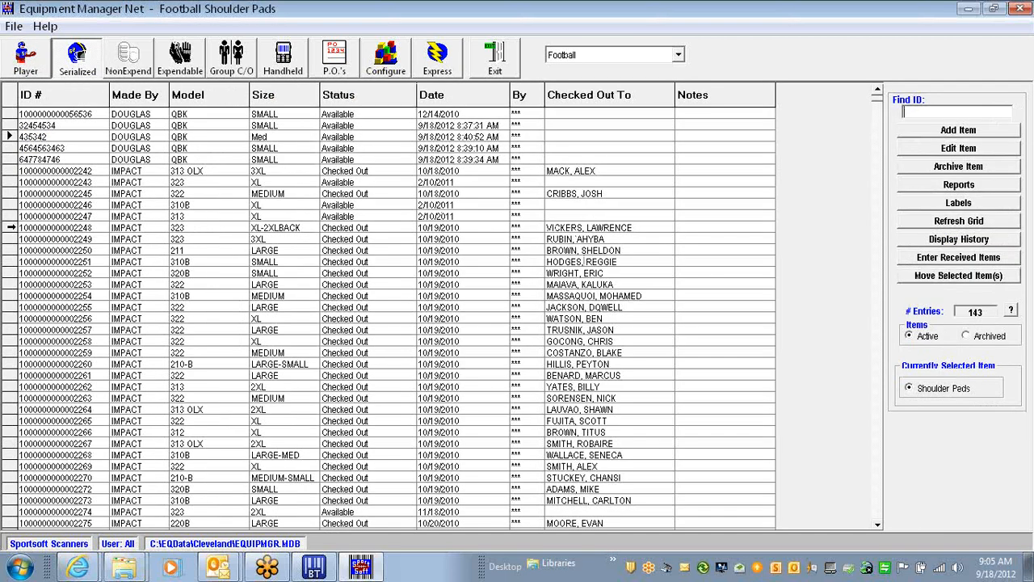
click(10, 227)
click(53, 227)
right_click(59, 227)
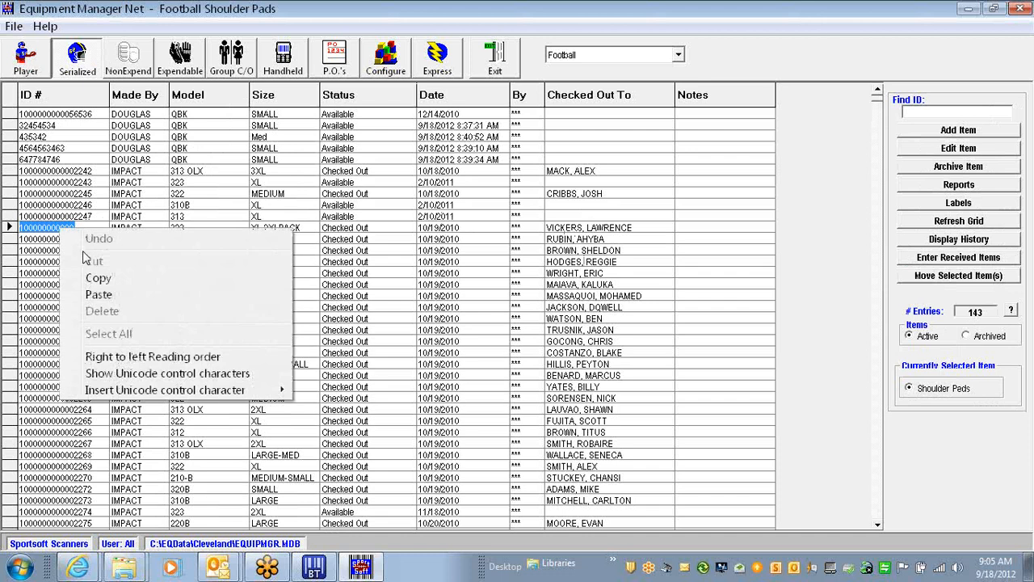
click(112, 278)
click(437, 58)
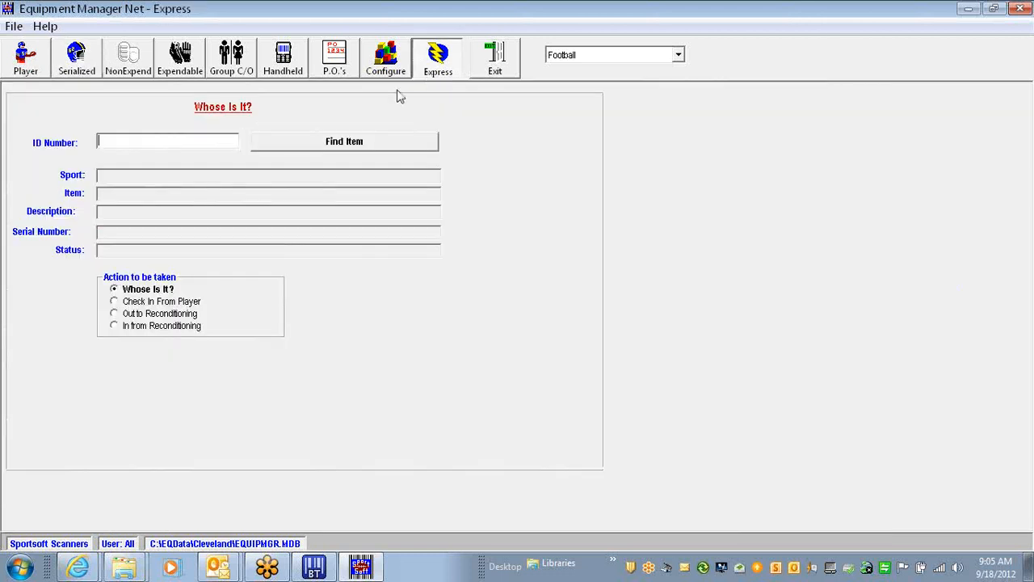
right_click(129, 143)
click(171, 210)
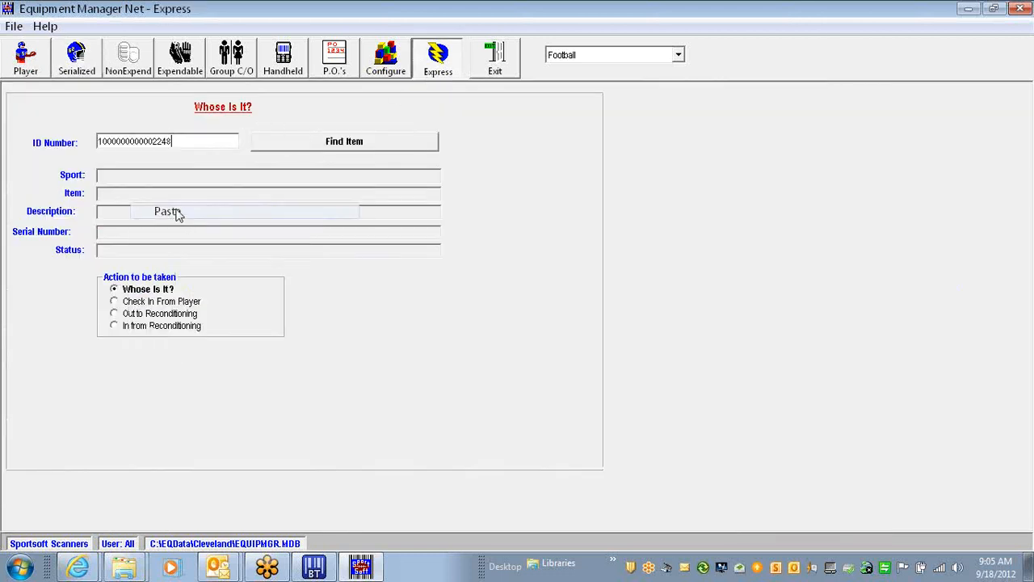
key(Return)
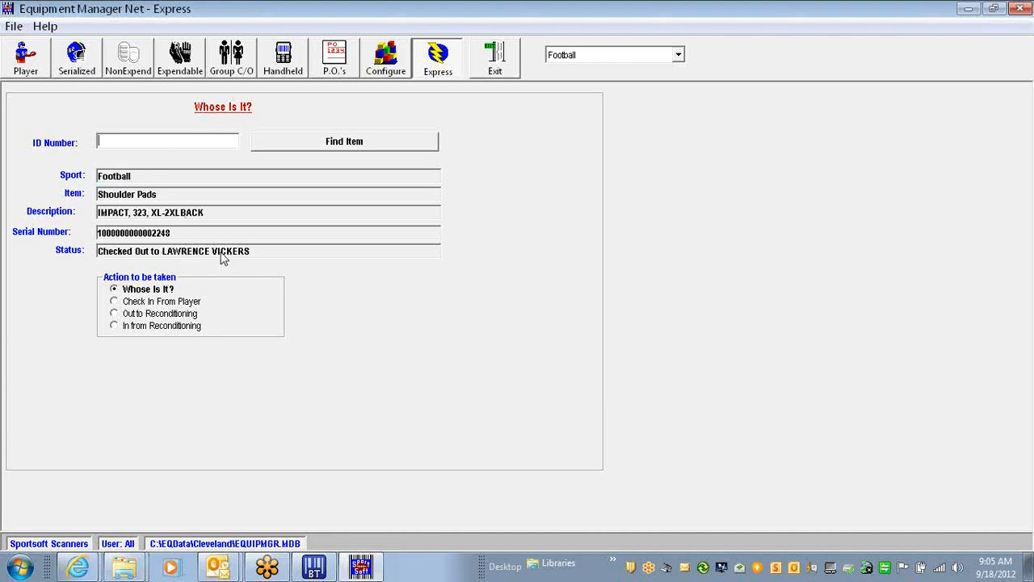
click(26, 60)
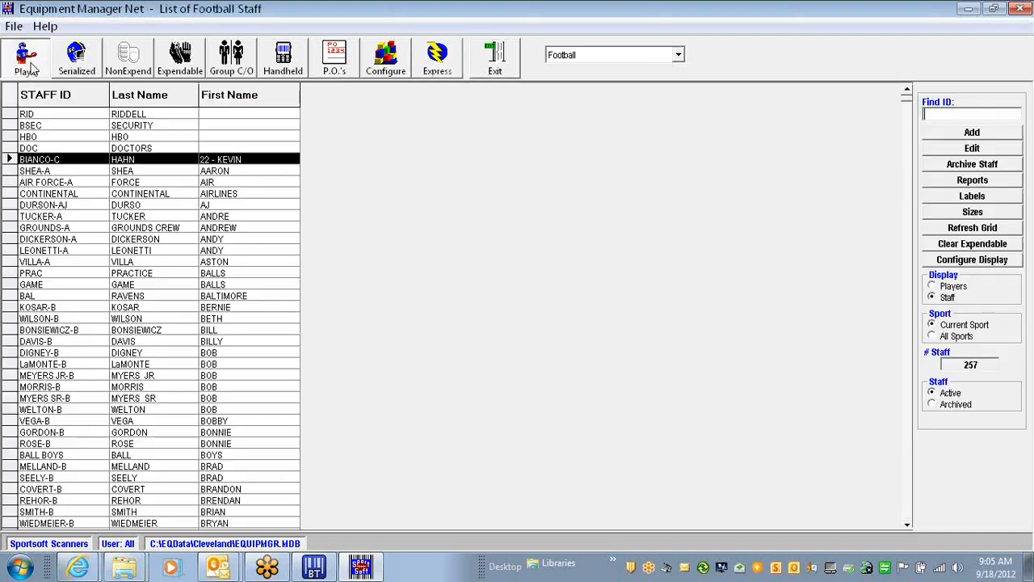
Sort by last name and switch the list to show players
click(139, 95)
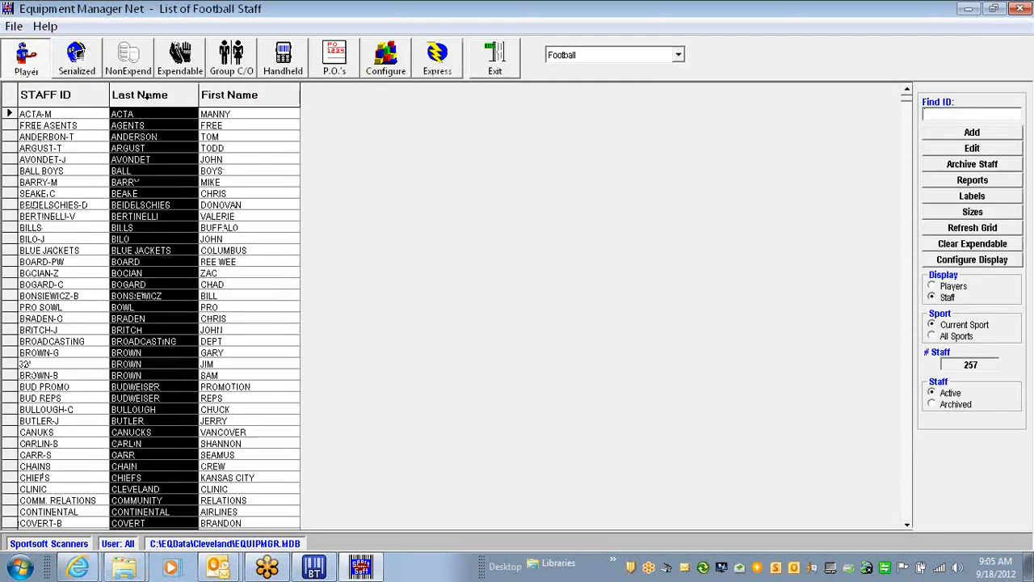
drag(904, 507, 913, 516)
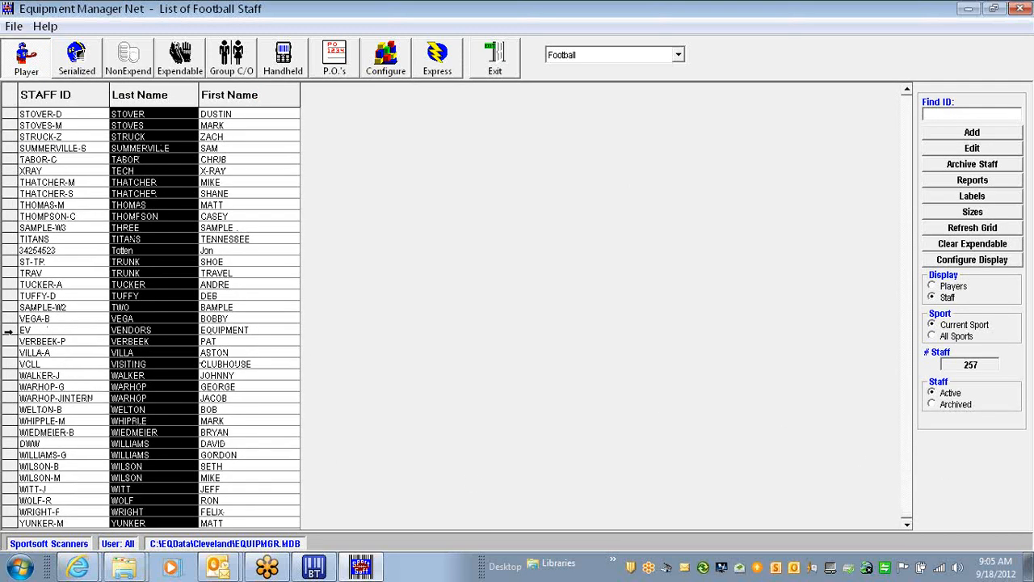
click(932, 287)
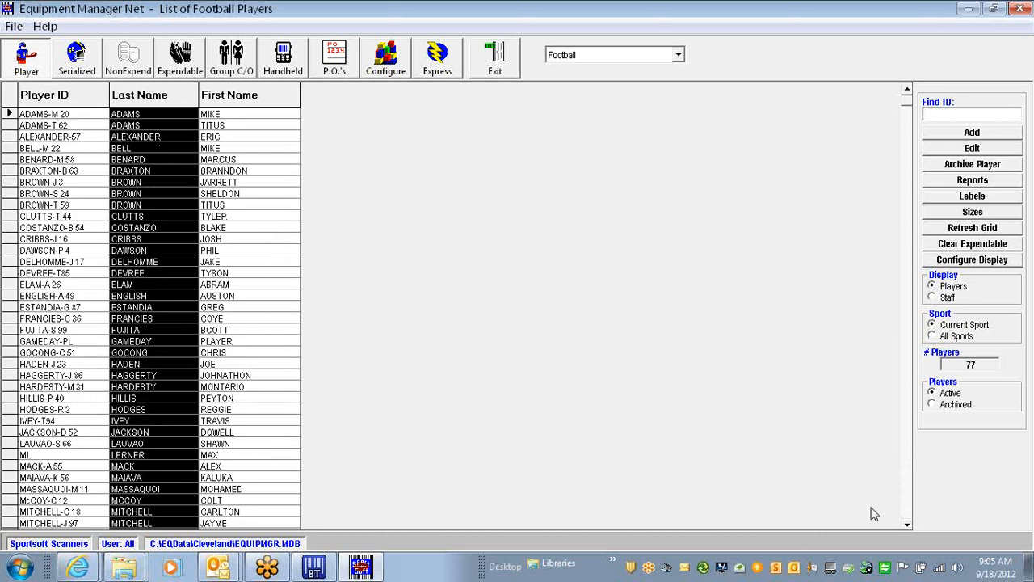
click(907, 506)
click(906, 511)
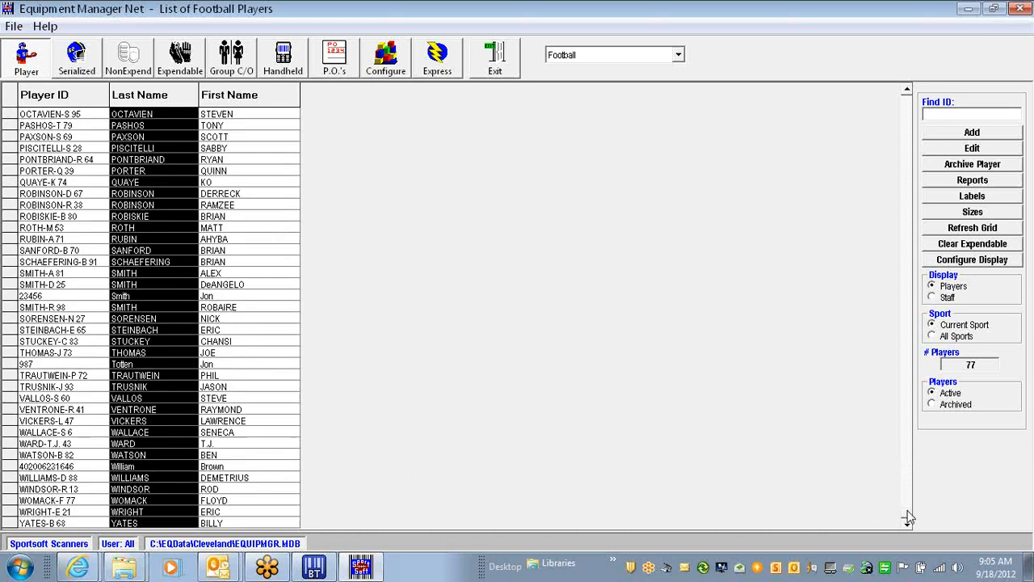
click(7, 421)
double_click(21, 421)
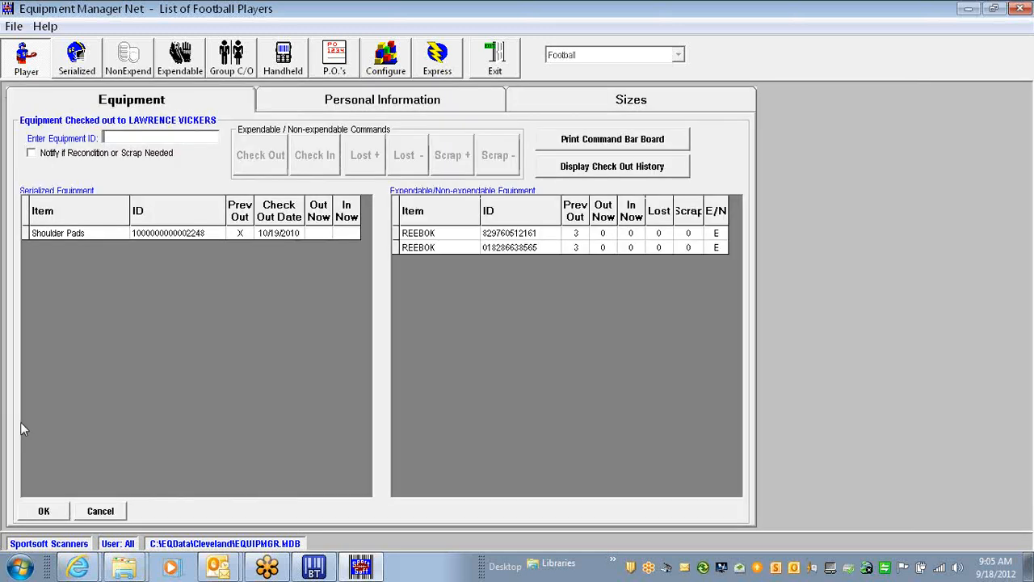
click(28, 234)
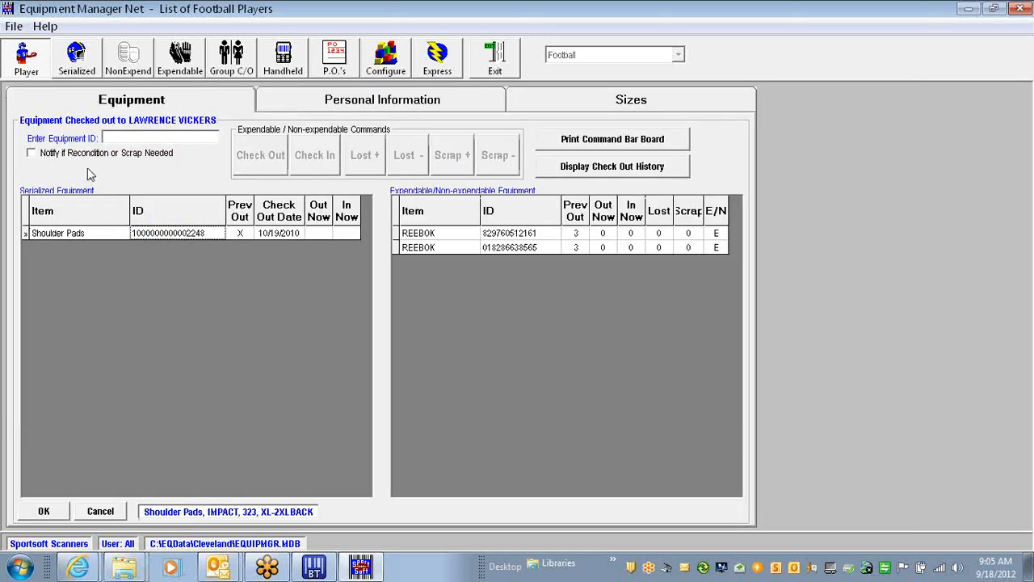
right_click(133, 139)
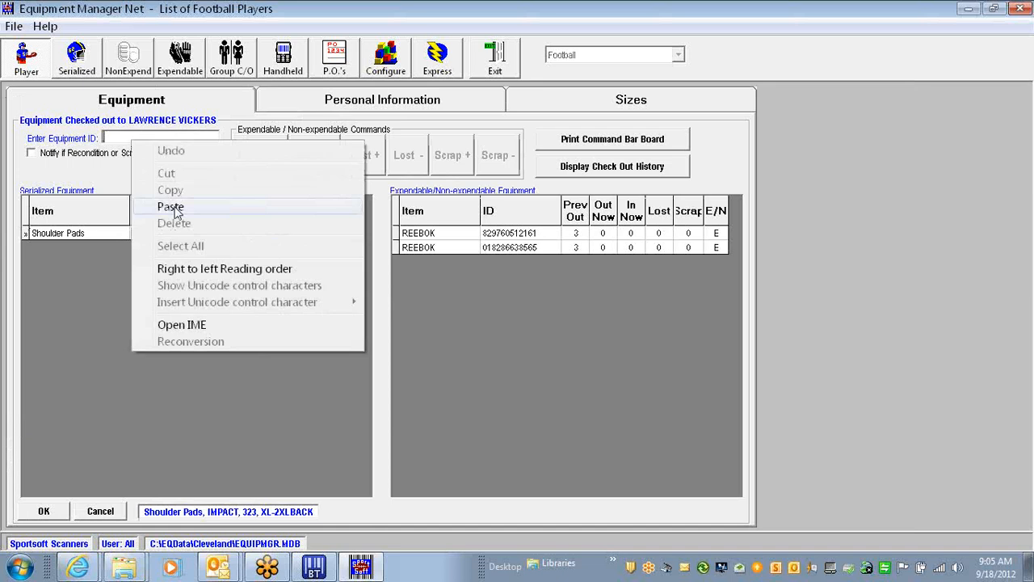
click(170, 205)
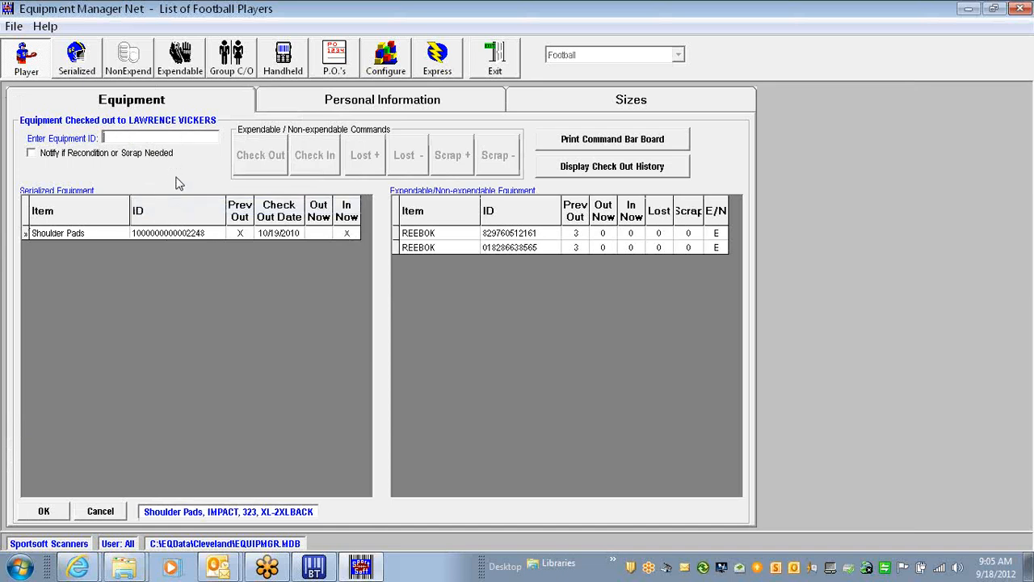
click(39, 512)
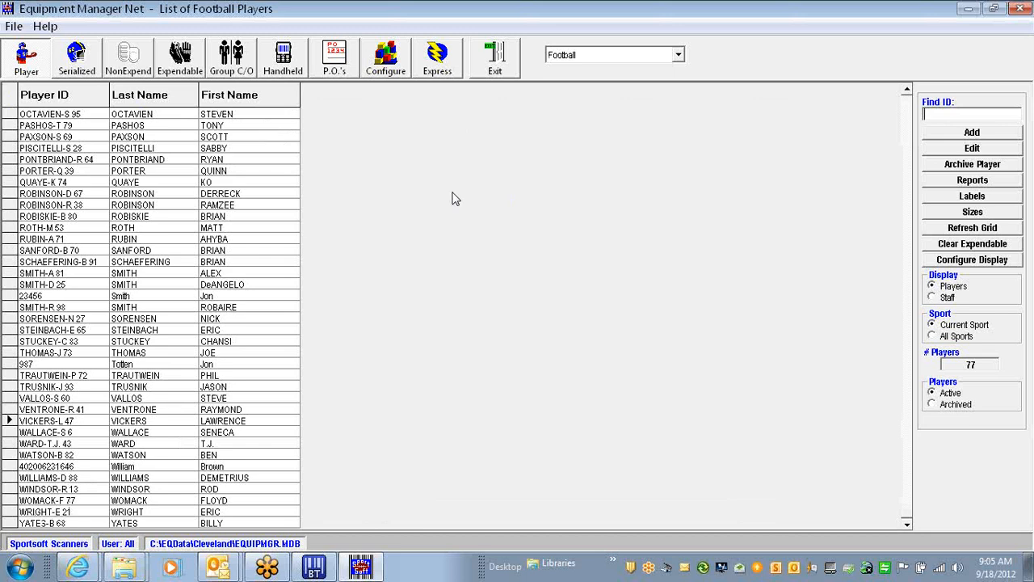
click(438, 59)
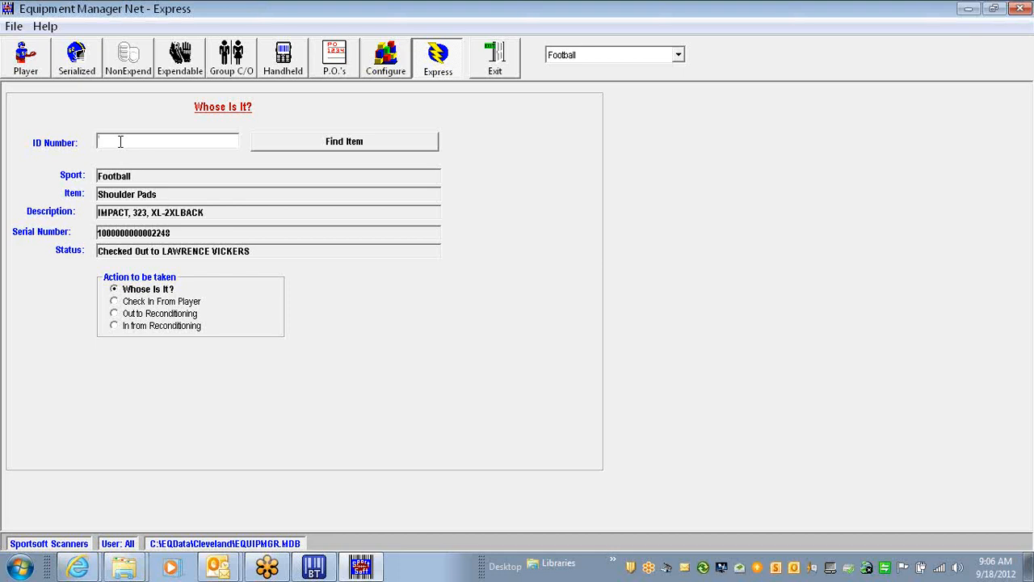
click(125, 301)
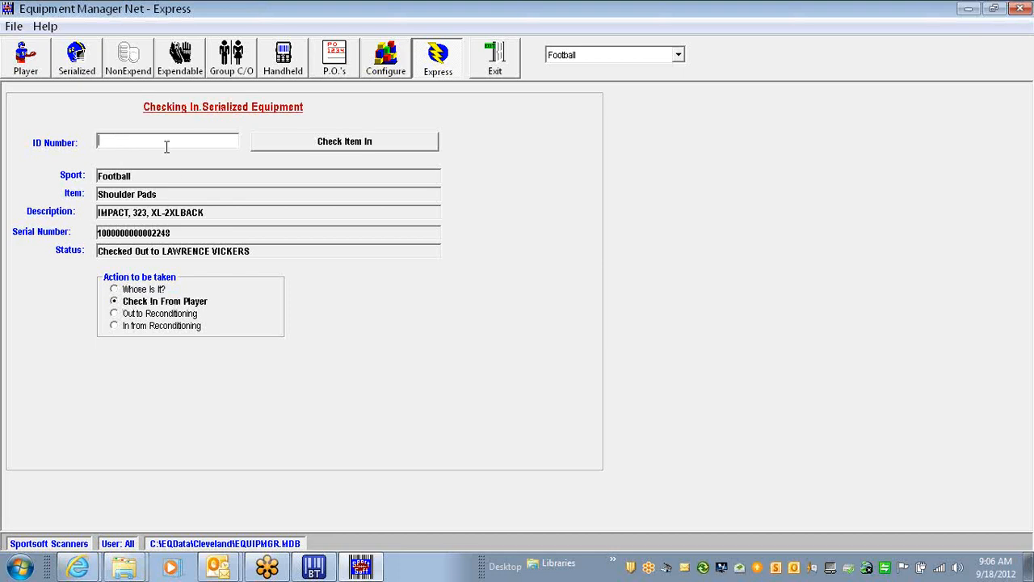
right_click(117, 144)
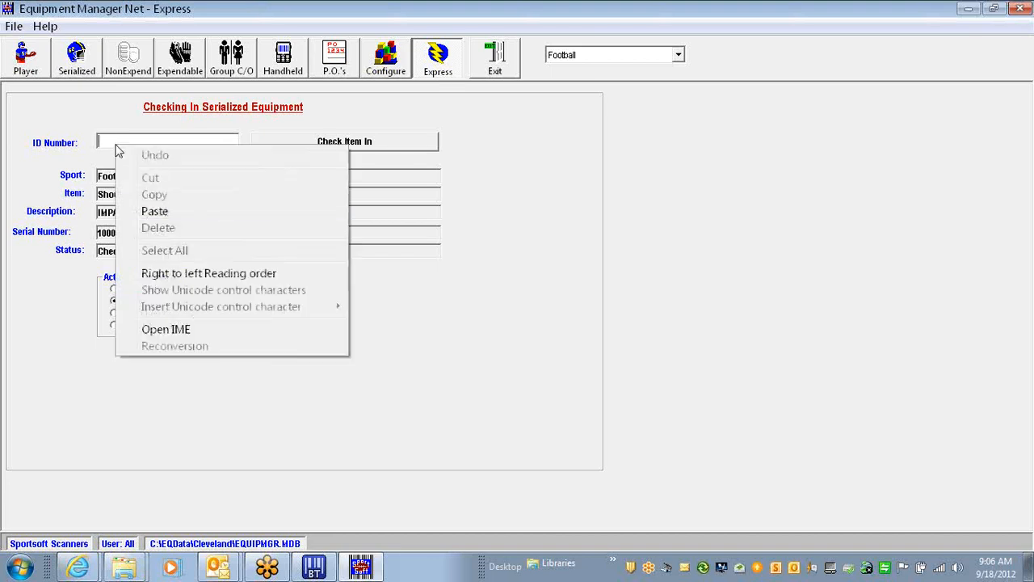
click(154, 211)
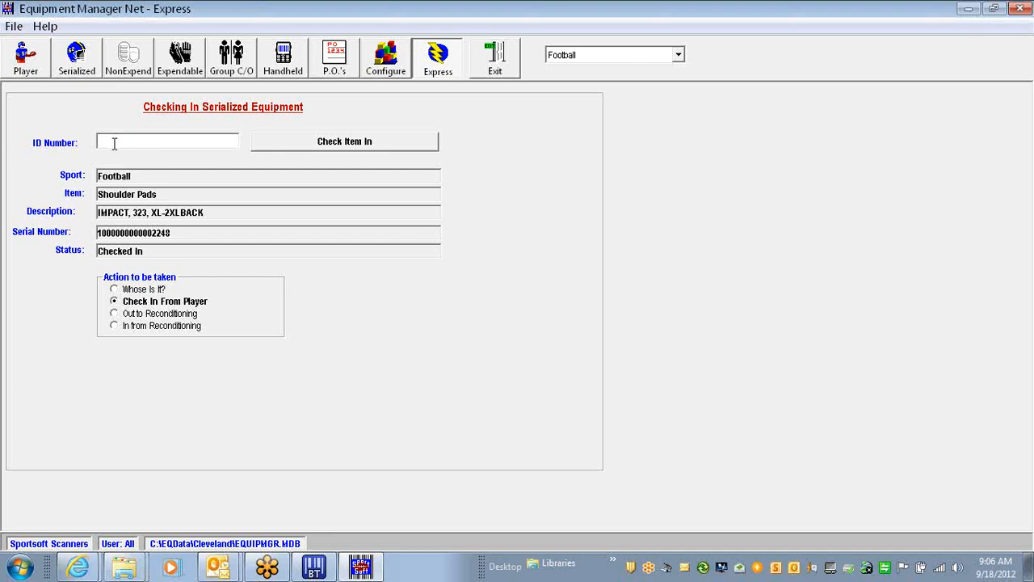
click(159, 314)
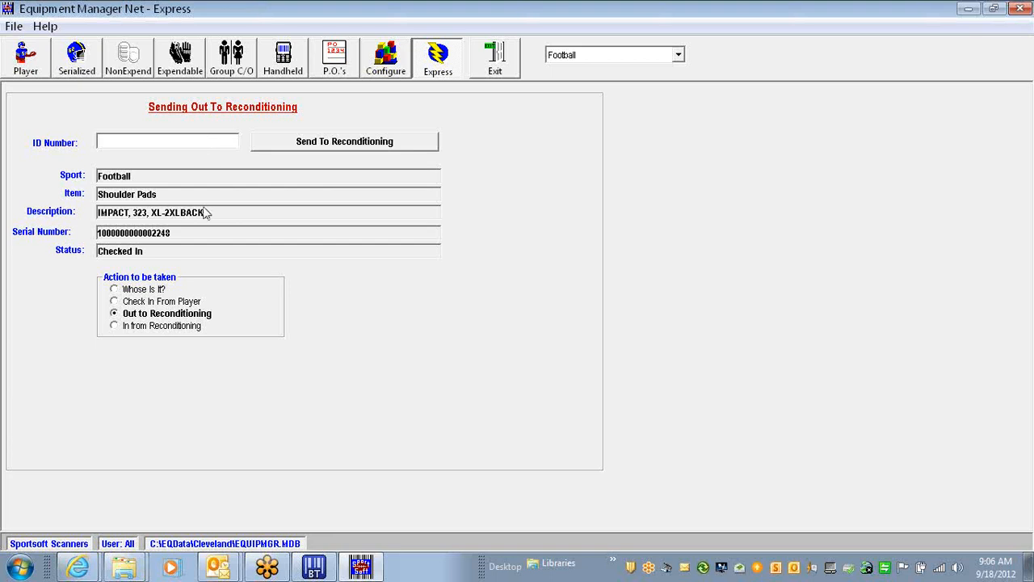
Select In from Reconditioning, then leave Express for the List of Football Players
click(170, 326)
click(120, 142)
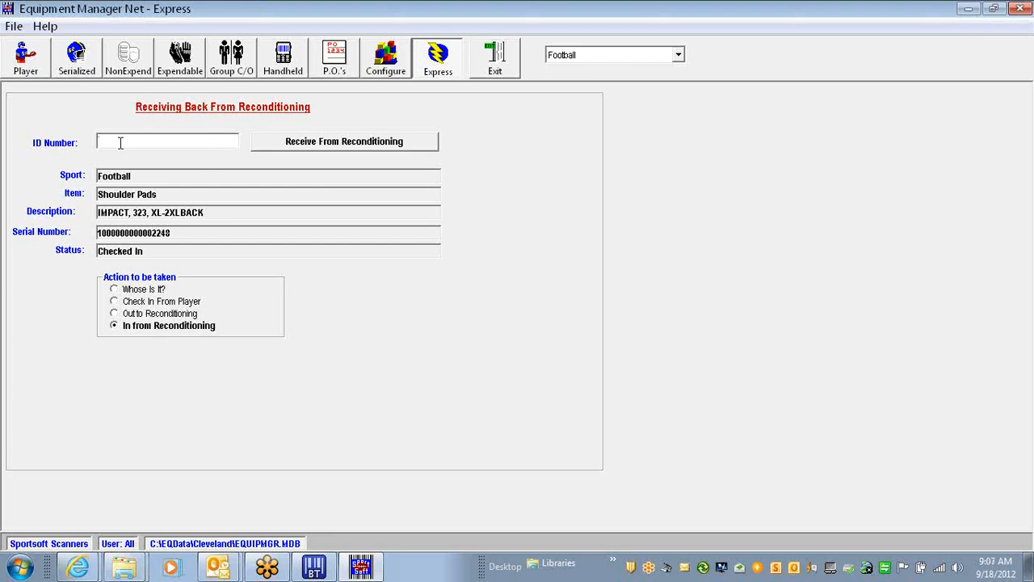
click(38, 66)
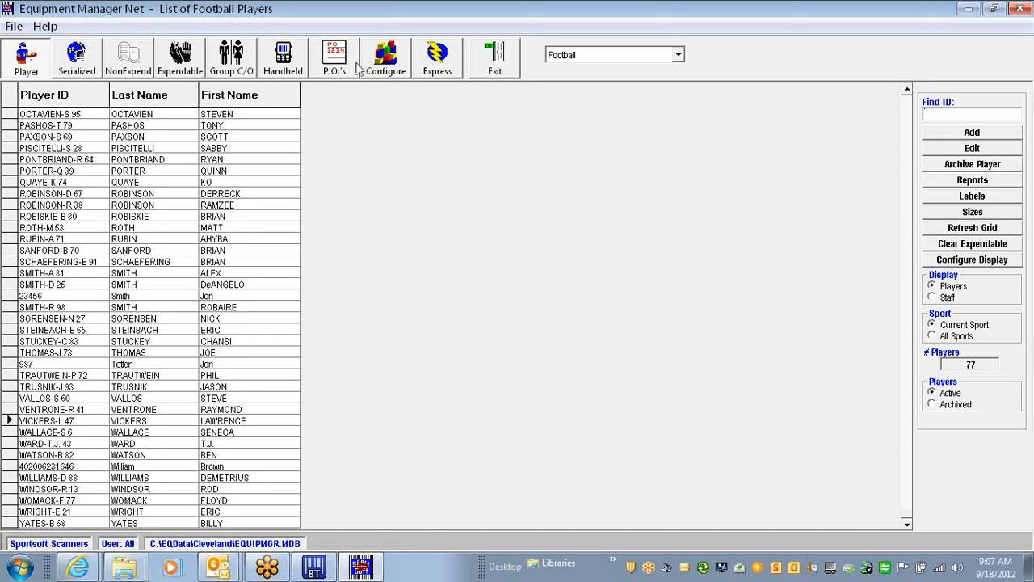
Under Configure > Group Checkout, add a group named Test and open its add-item form
click(391, 65)
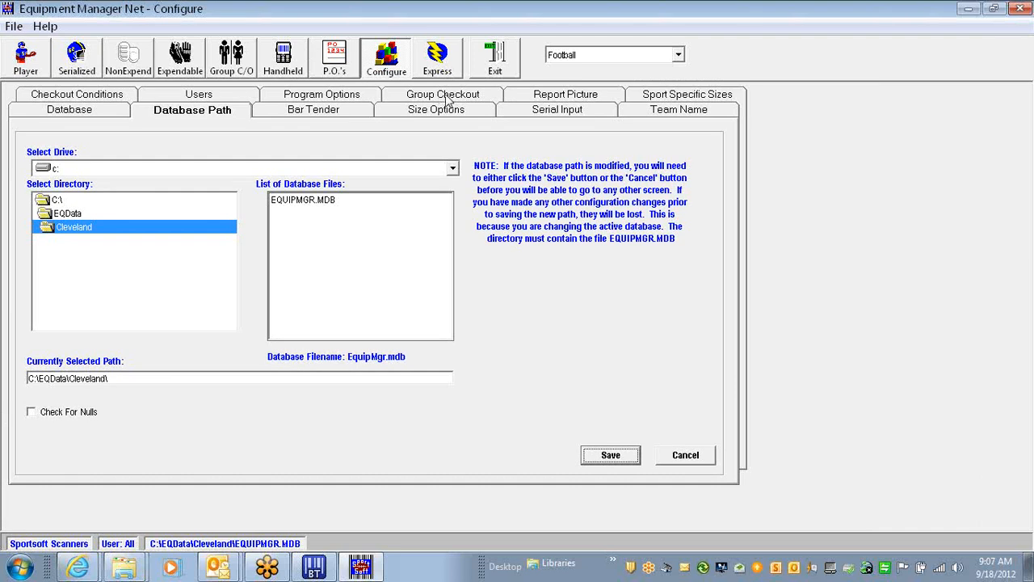
click(443, 95)
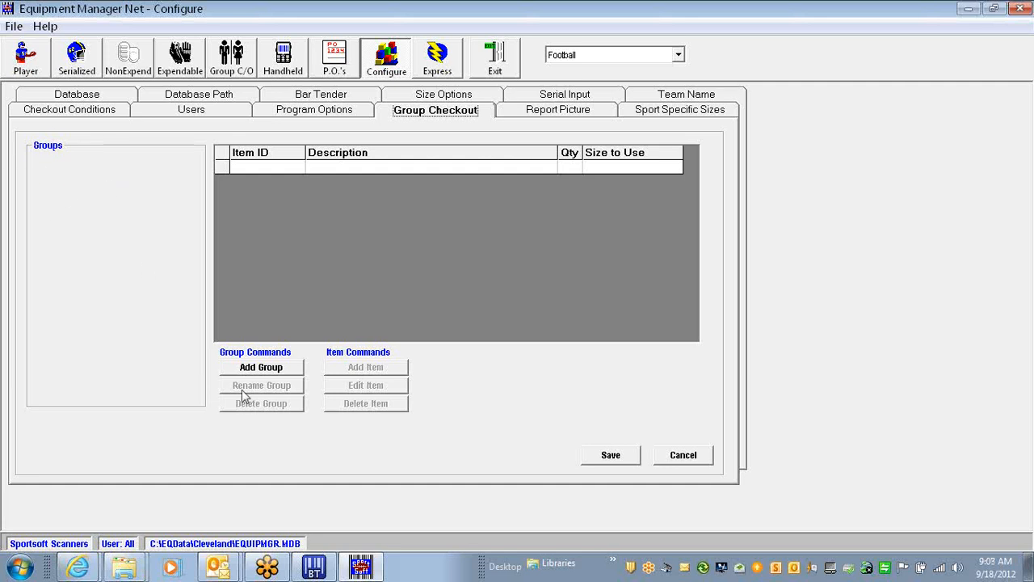
click(262, 375)
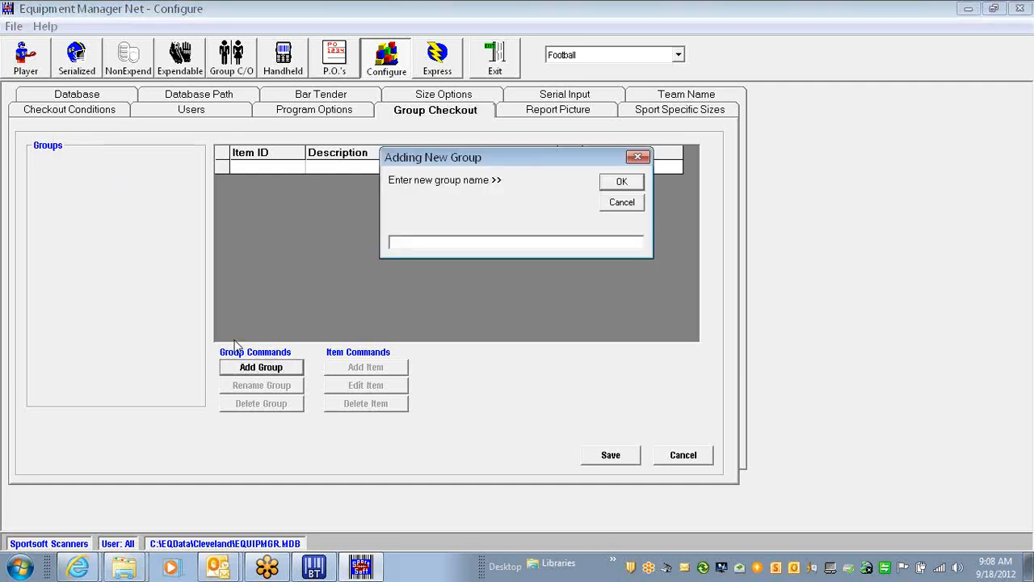
text(Test)
click(622, 183)
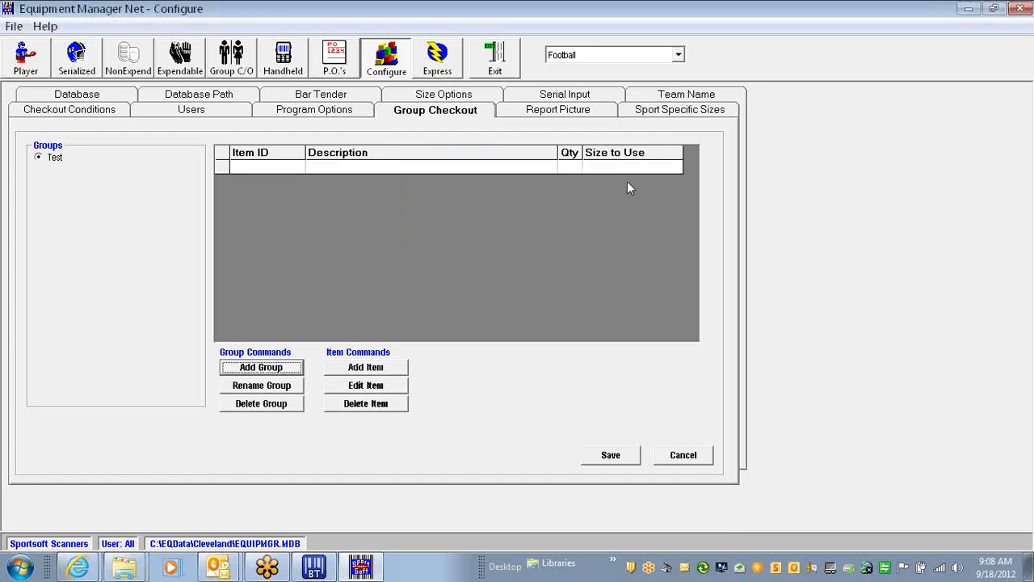
click(366, 366)
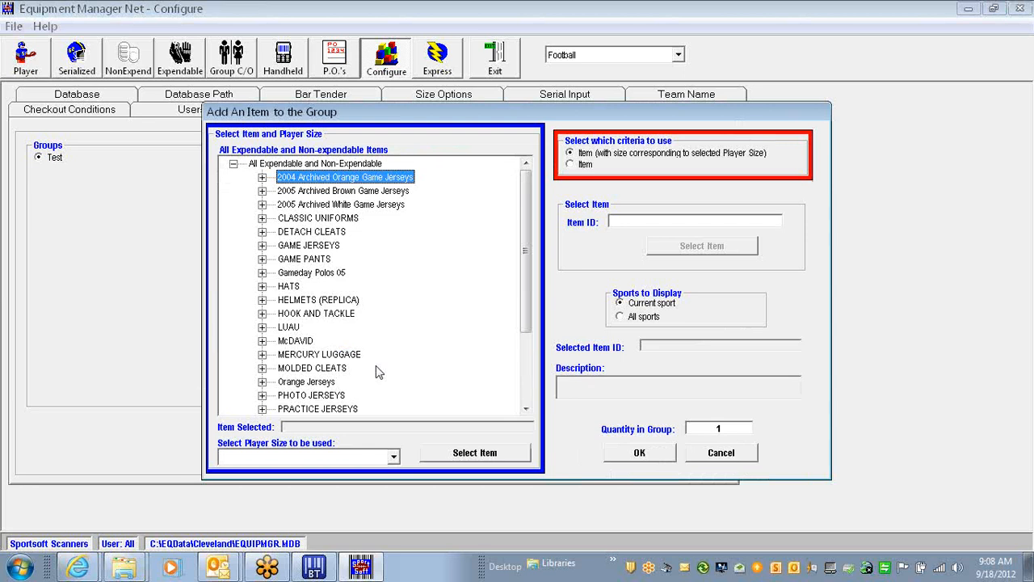
Reopen the add-item form and browse HATS > Acme > Super > Duper to the Black hat
click(717, 456)
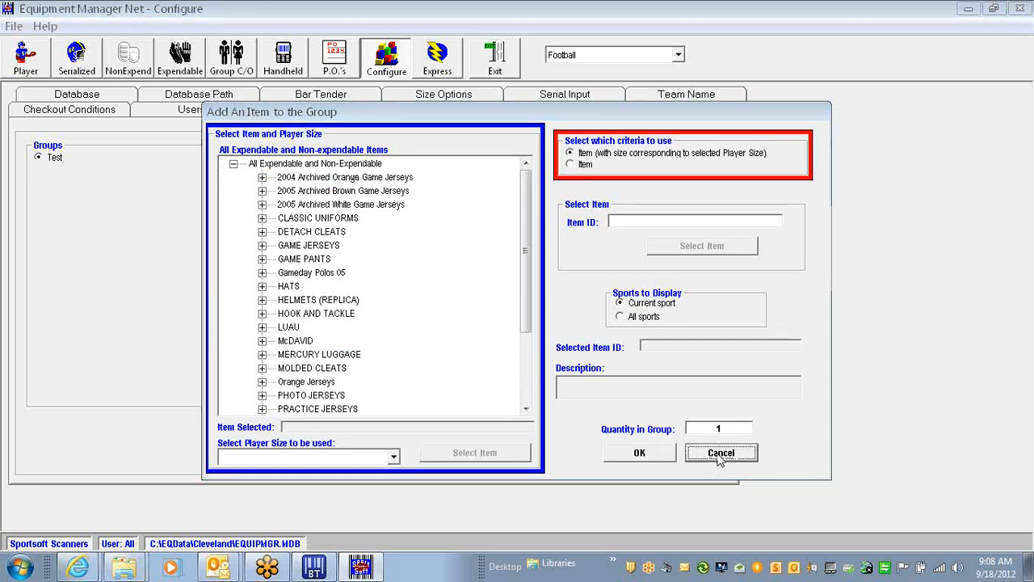
click(343, 367)
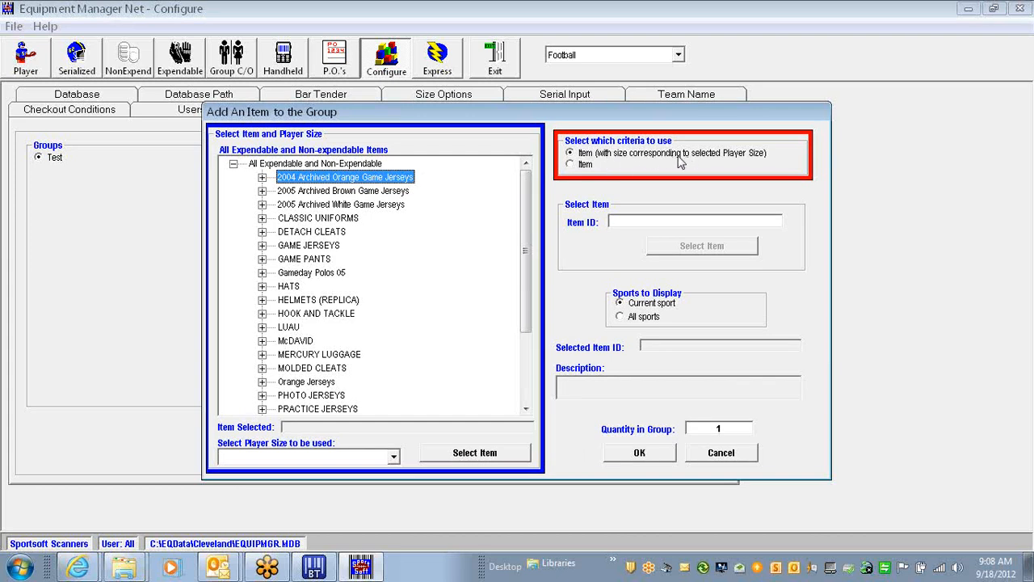
click(581, 166)
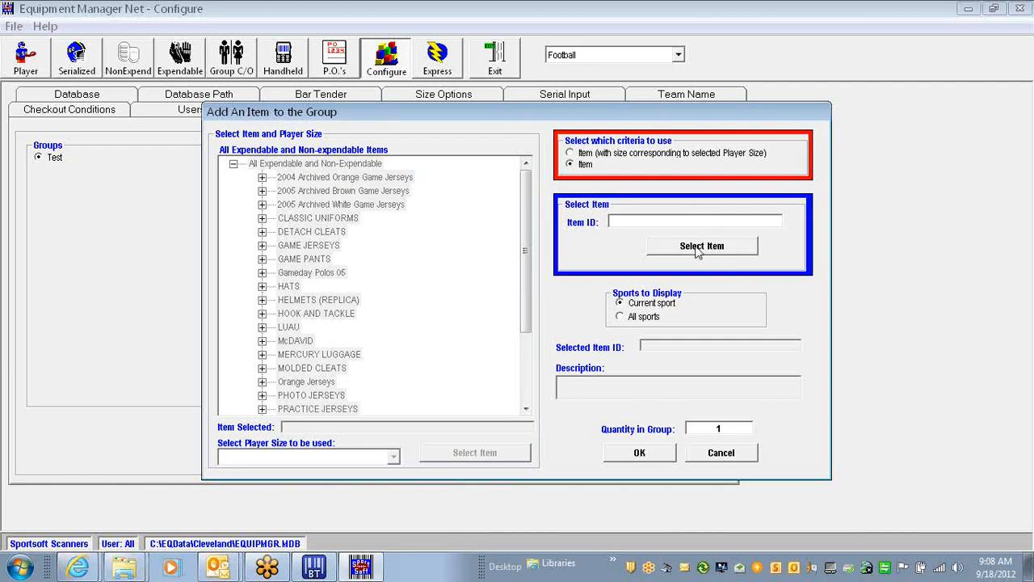
click(586, 154)
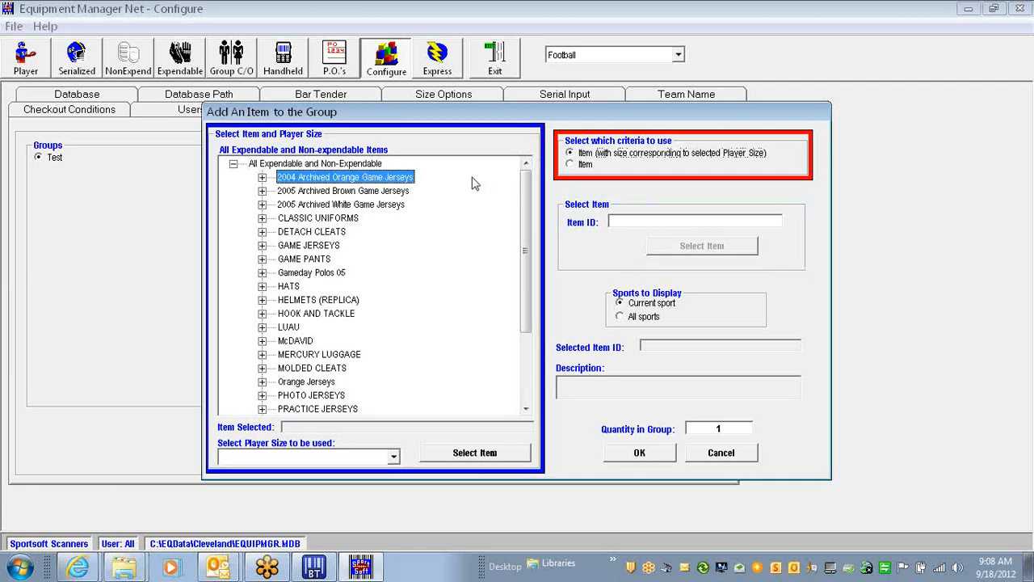
click(261, 286)
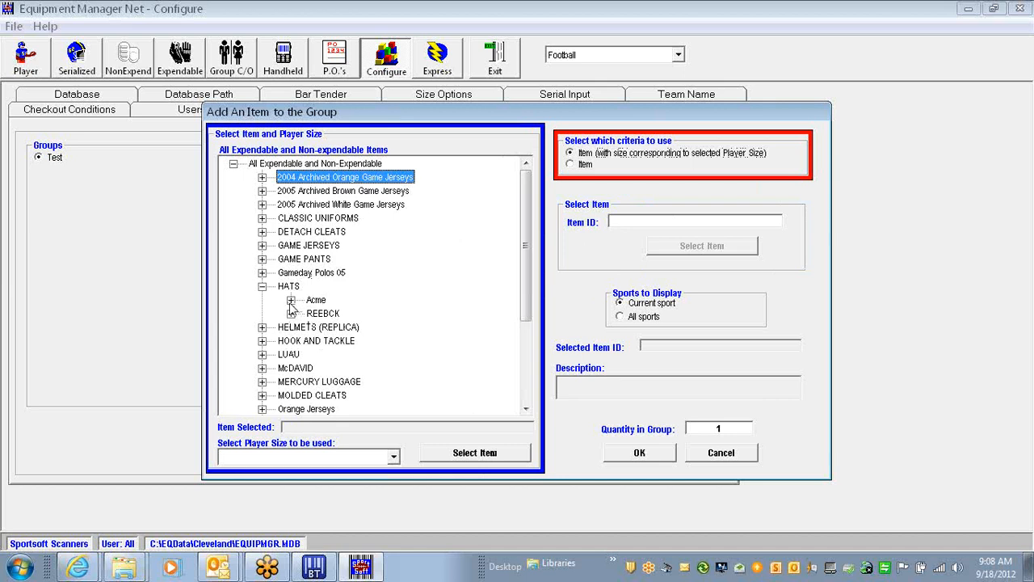
click(290, 299)
click(320, 314)
click(348, 326)
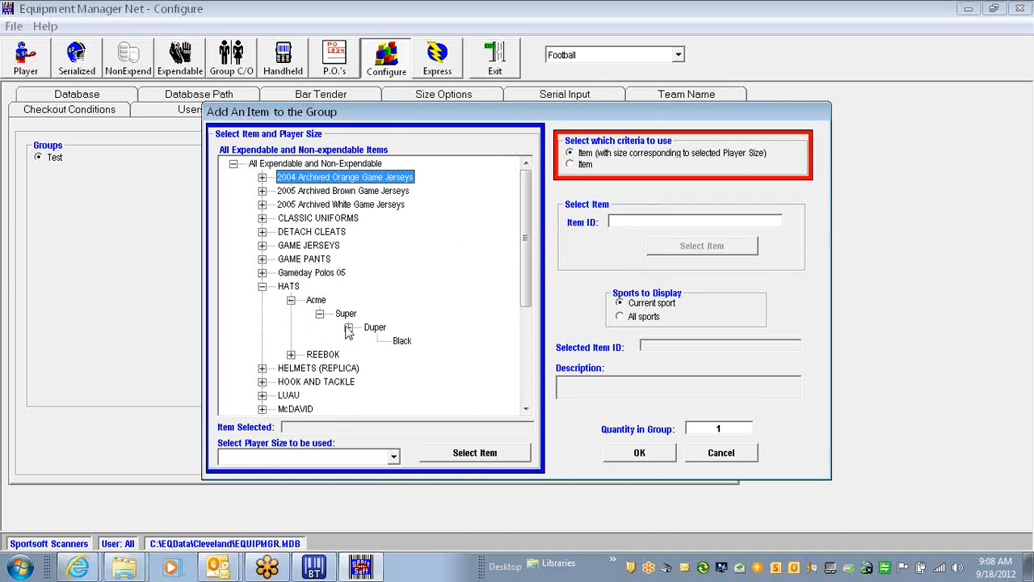
click(401, 341)
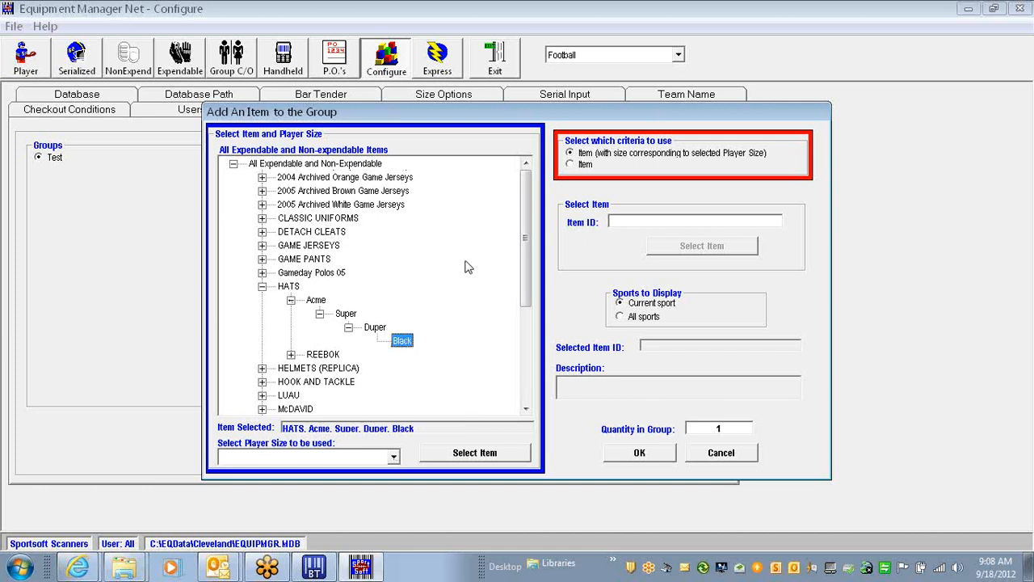
Pick HATS > REEBOK > TC10Z > 2010 1ST SEASON PLAYERS VISOR in BROWN
click(583, 164)
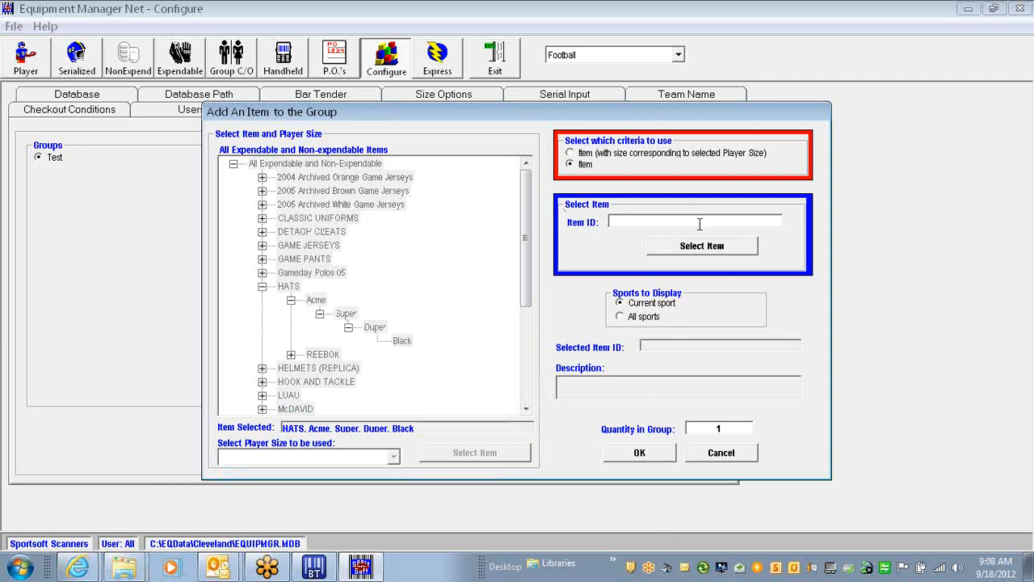
click(604, 154)
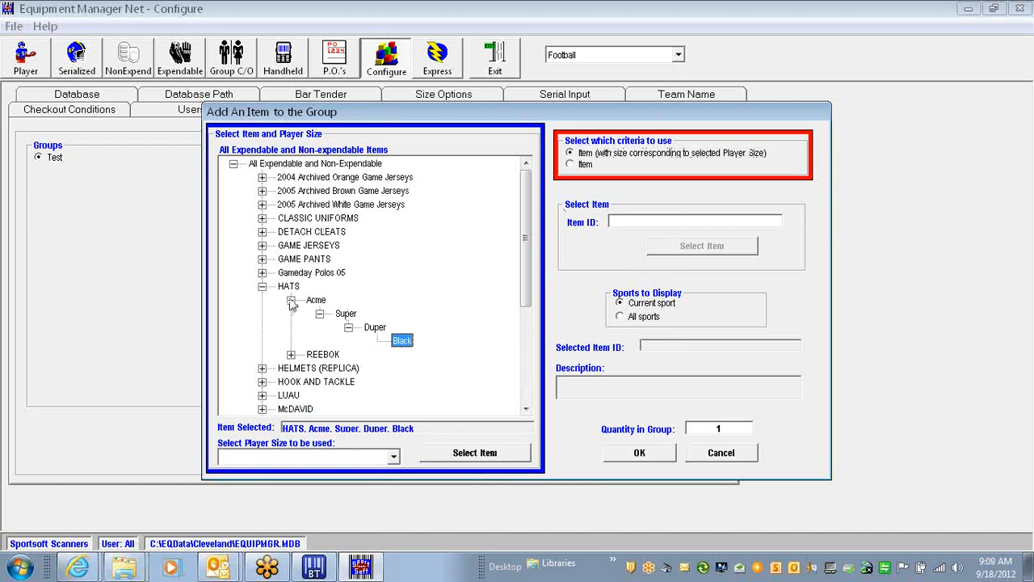
click(262, 286)
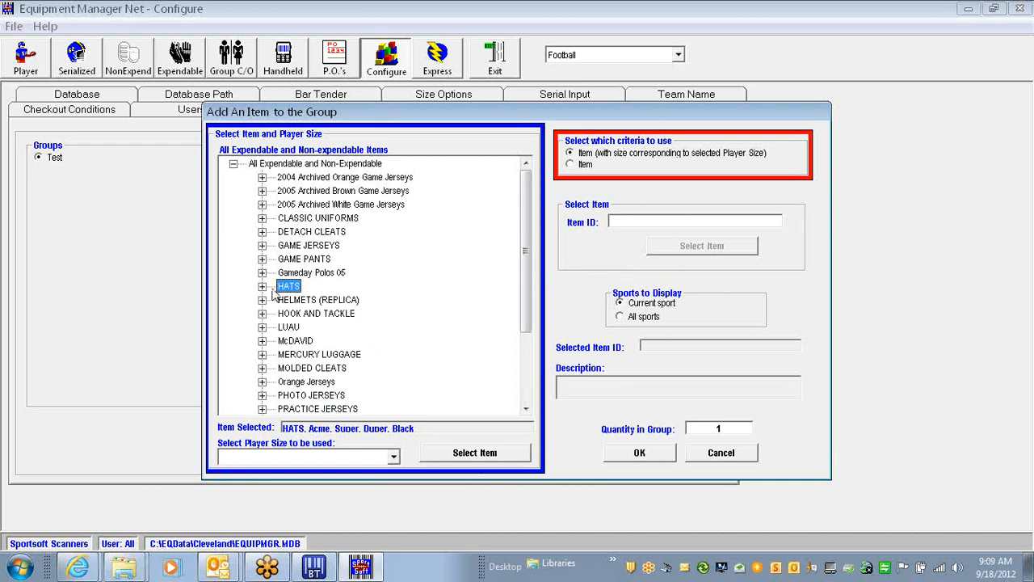
click(262, 286)
click(290, 354)
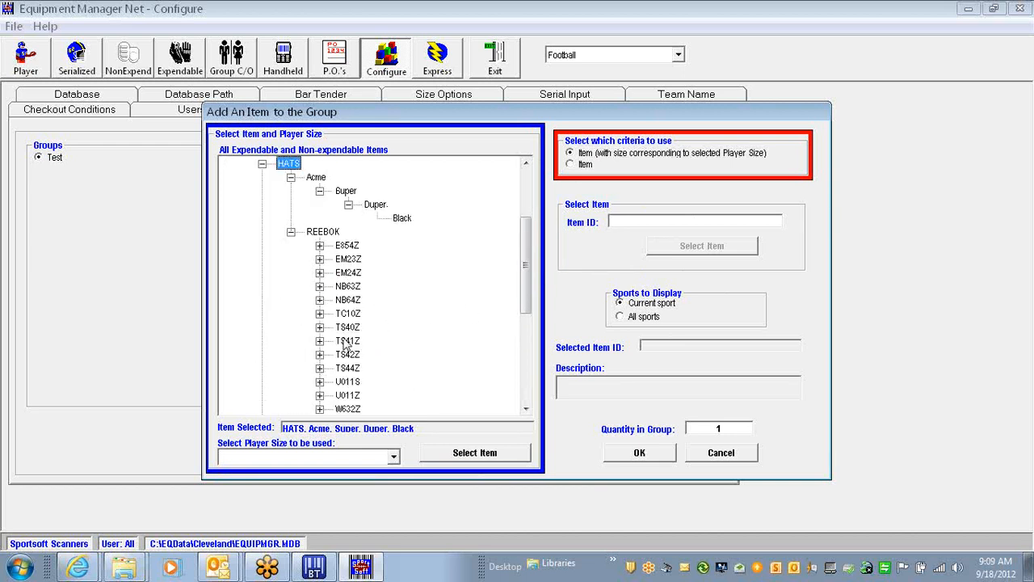
click(319, 313)
click(348, 327)
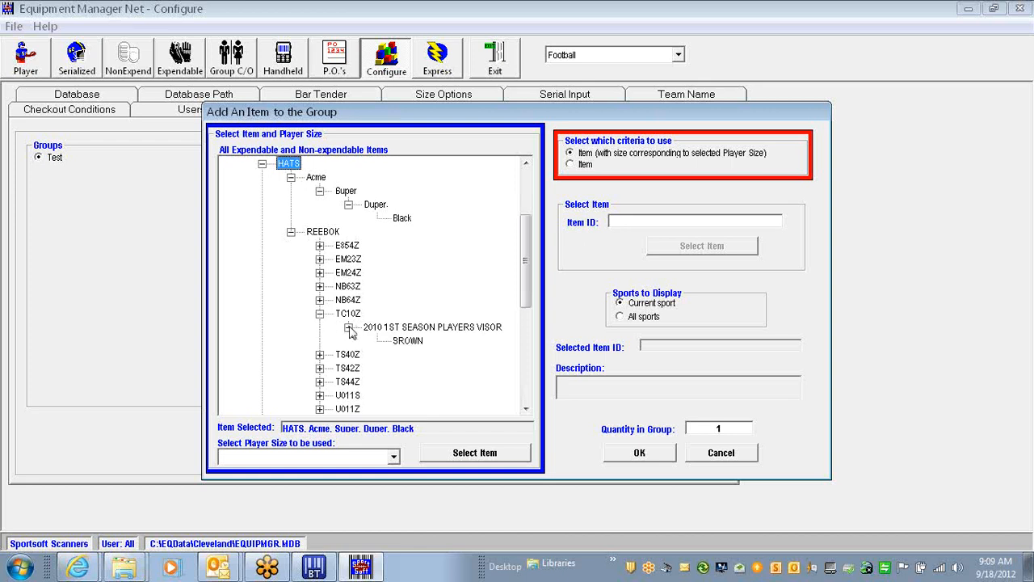
click(390, 340)
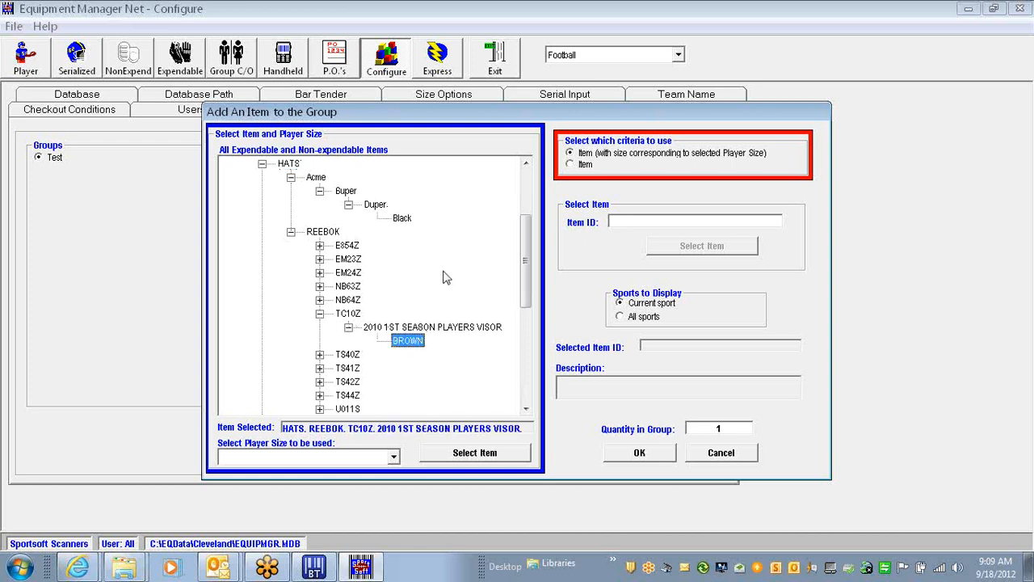
Add the brown 2010 1ST SEASON PLAYERS VISOR to the Test group by Cap Size, quantity 1, and save
click(393, 457)
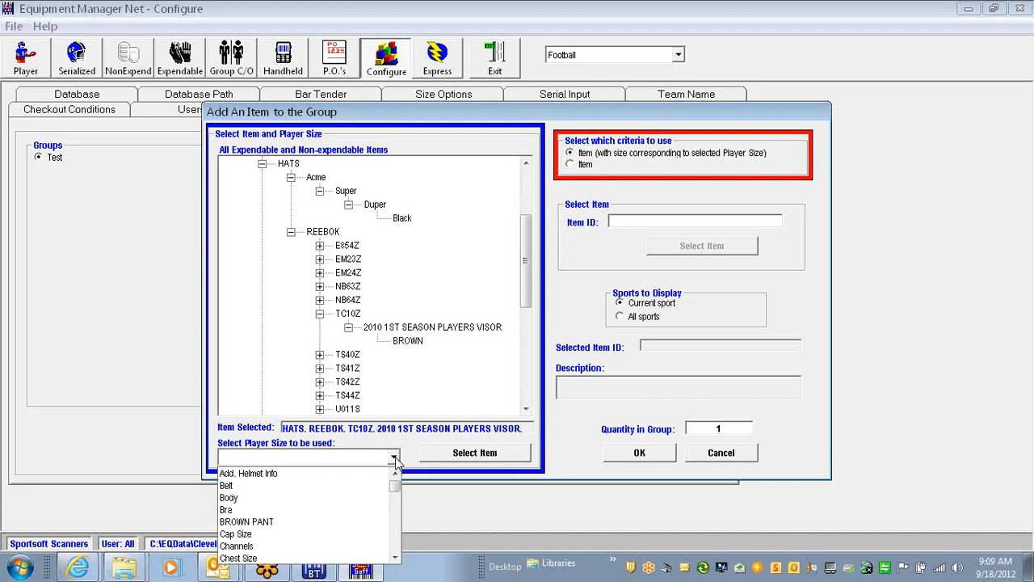
click(344, 534)
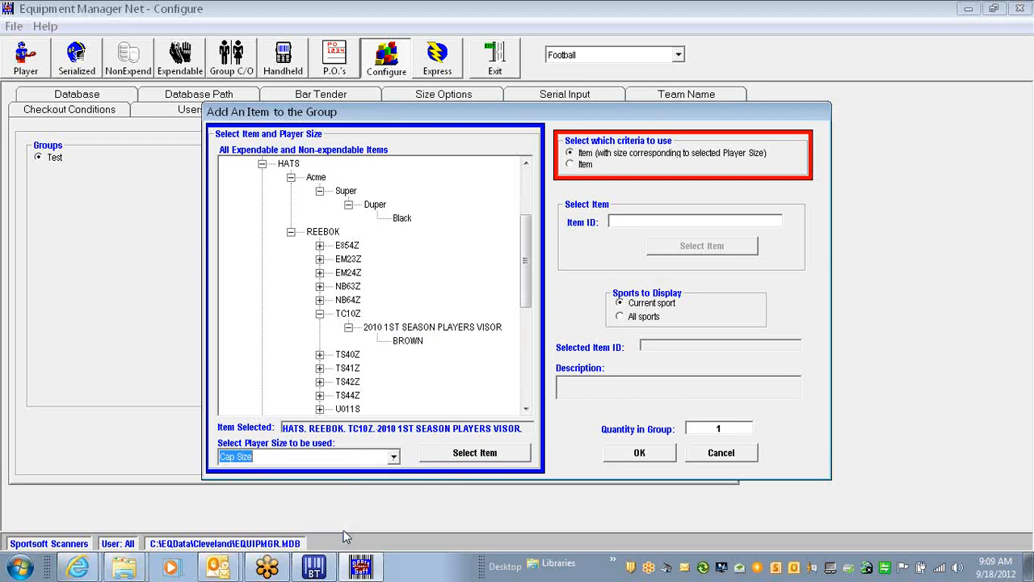
click(394, 457)
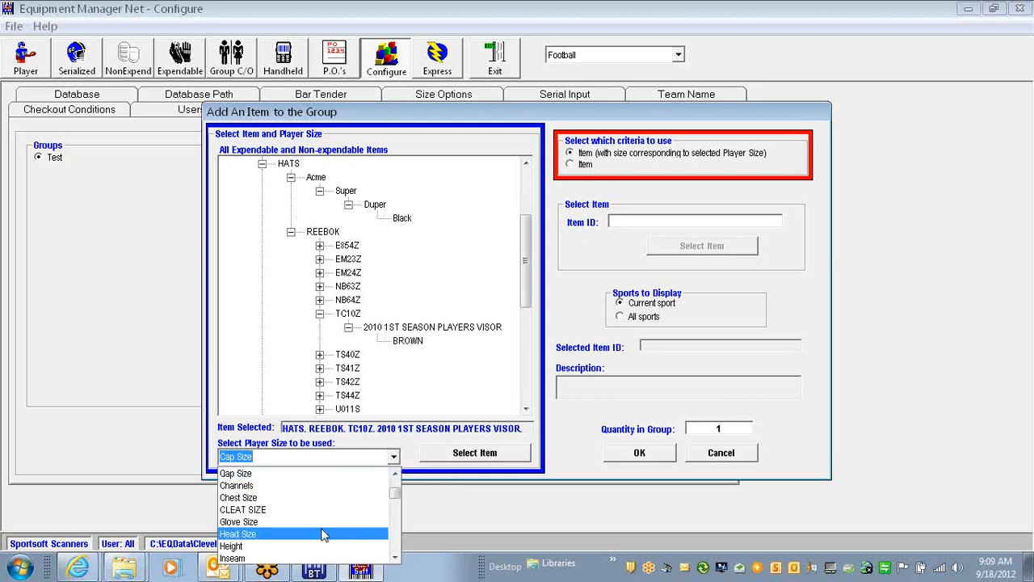
click(315, 475)
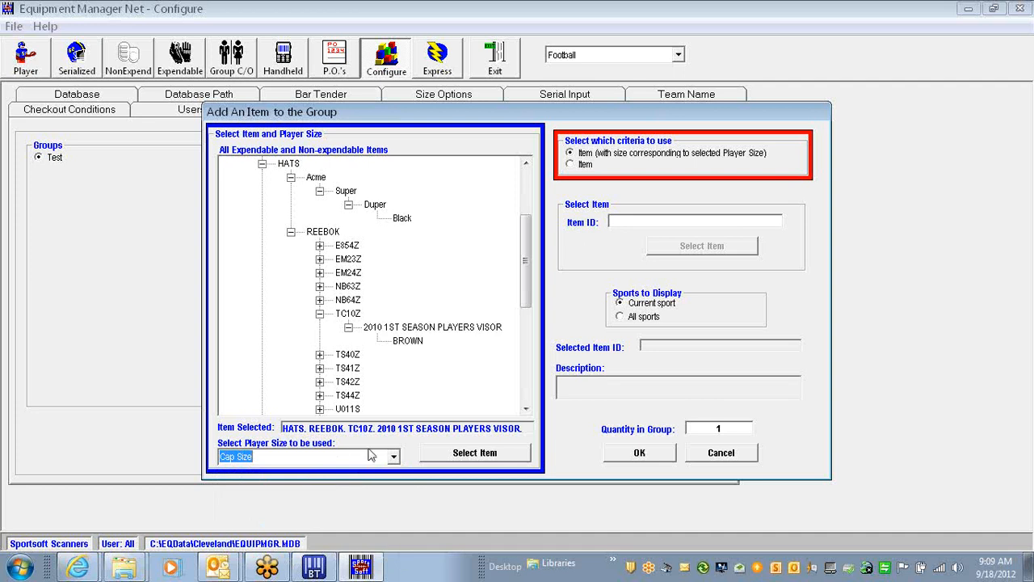
click(465, 454)
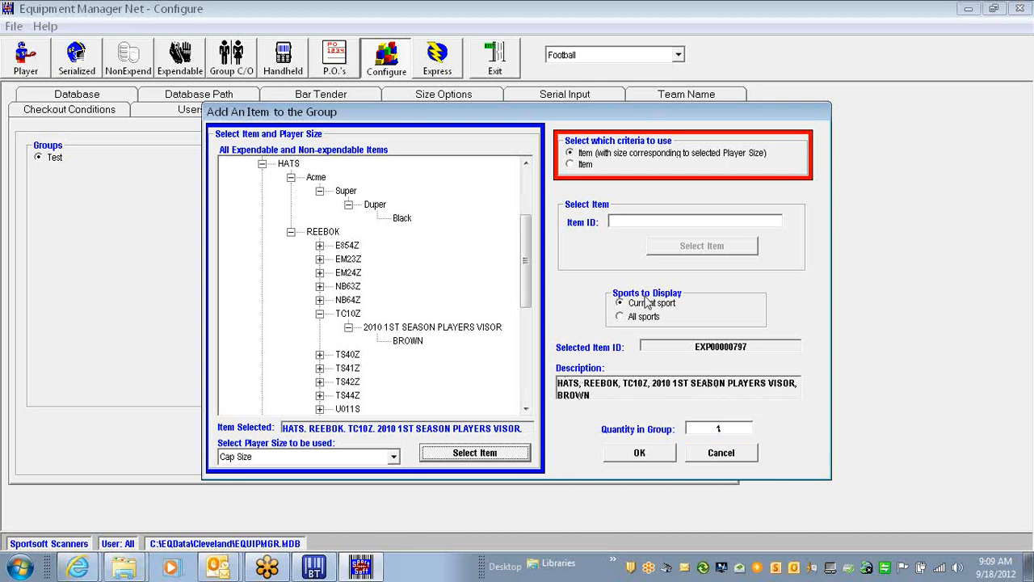
click(642, 454)
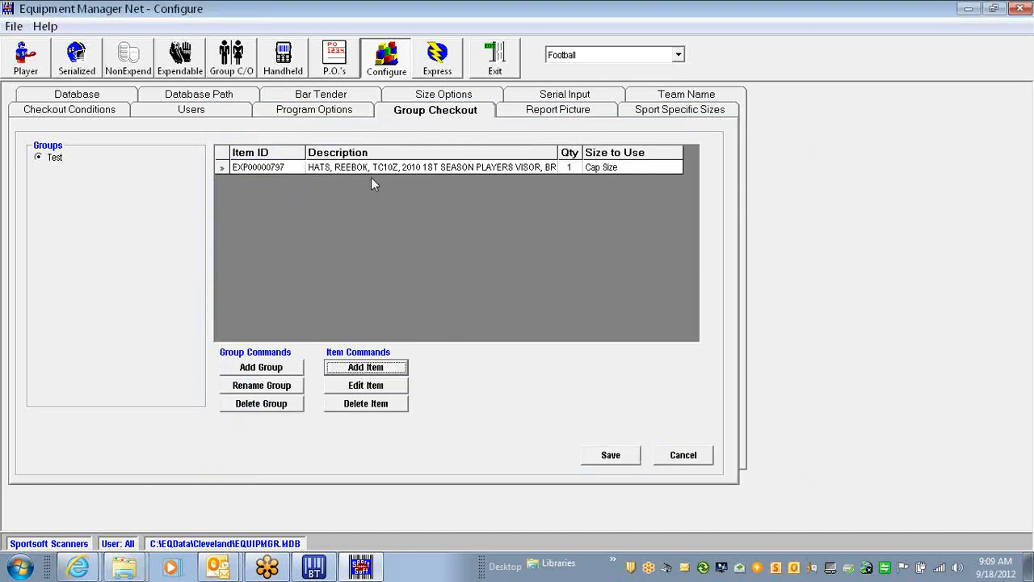
click(610, 456)
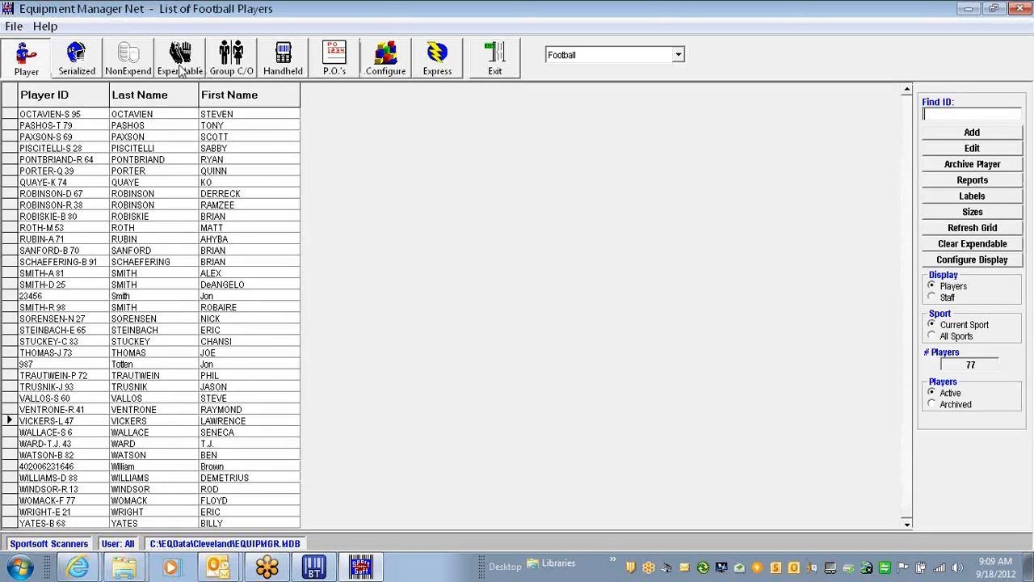
click(181, 65)
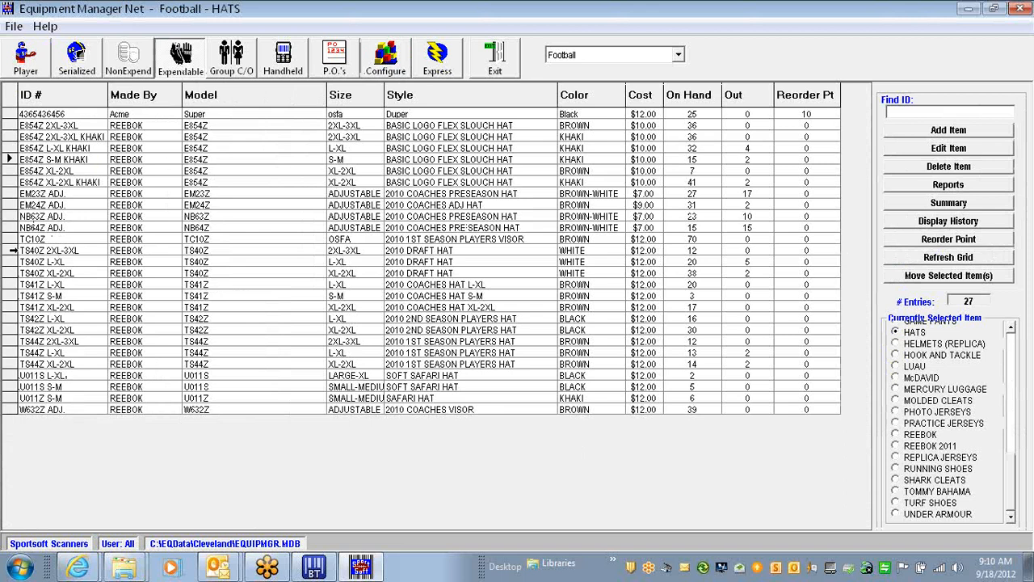
click(11, 113)
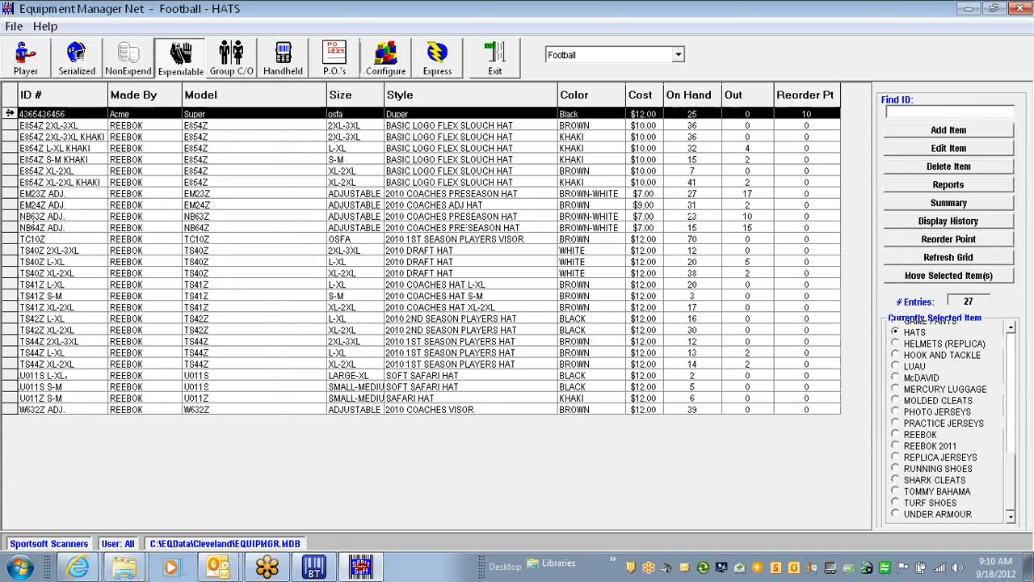
click(39, 114)
right_click(47, 114)
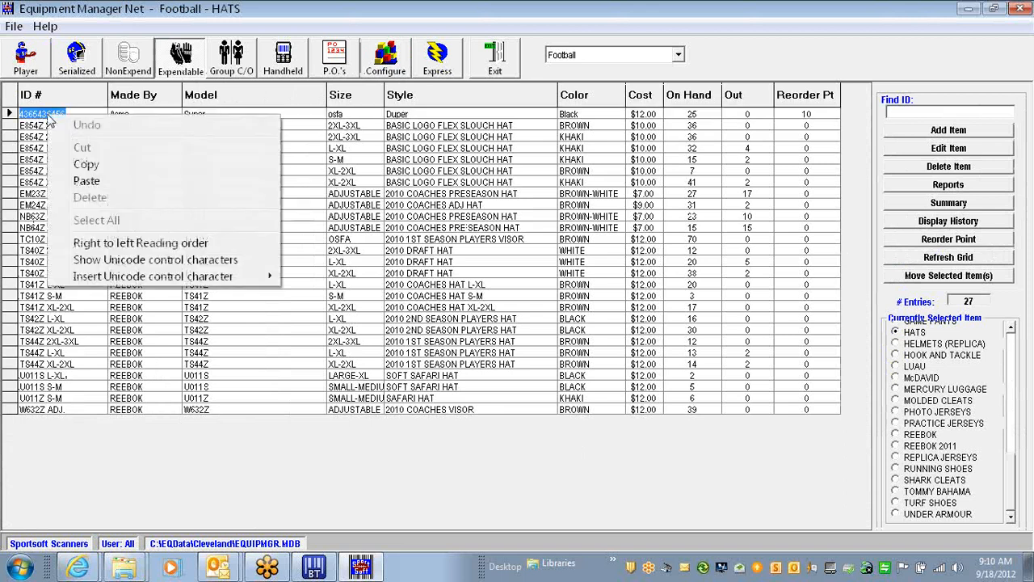
click(86, 165)
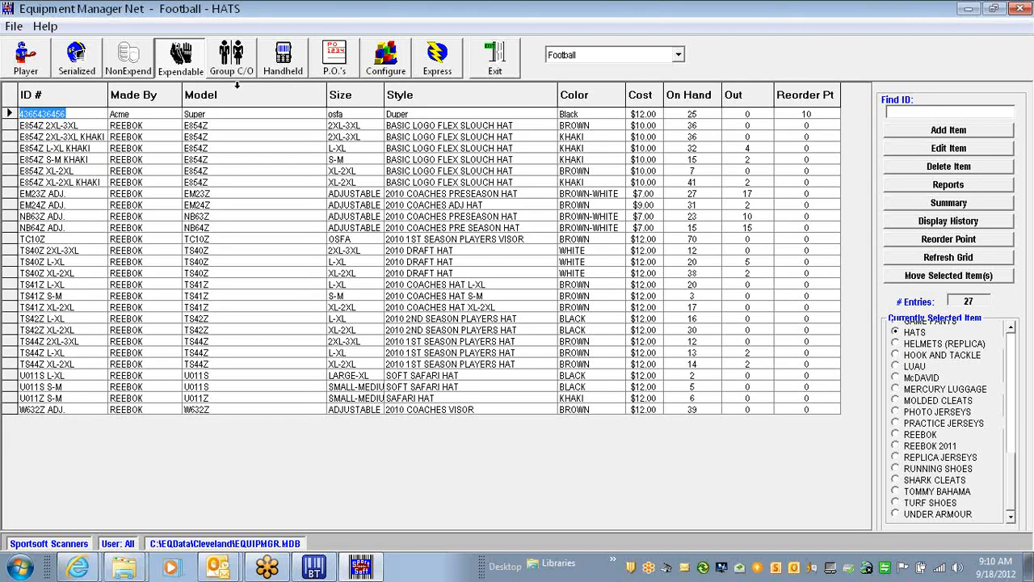
click(382, 65)
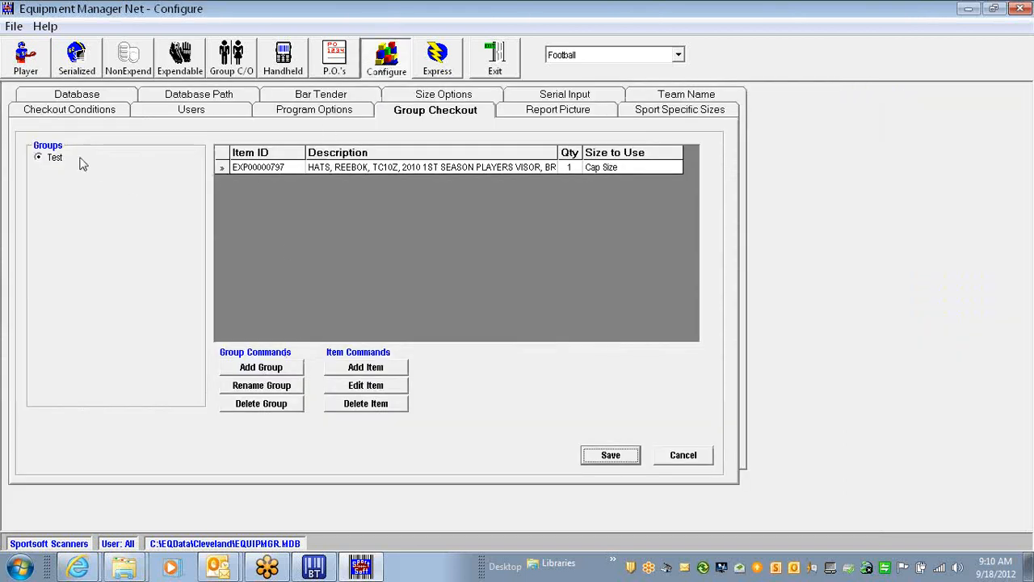
click(376, 368)
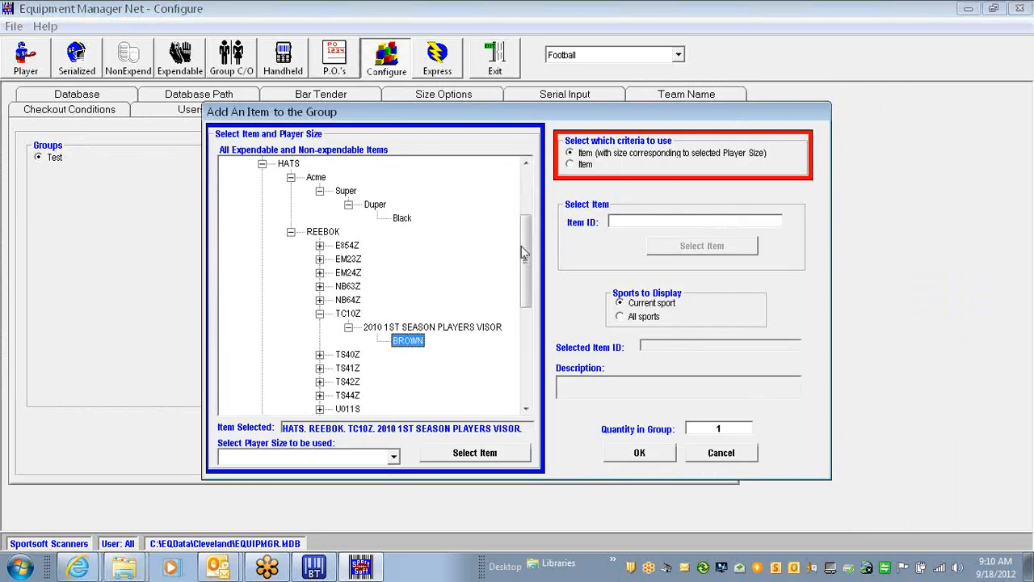
click(570, 164)
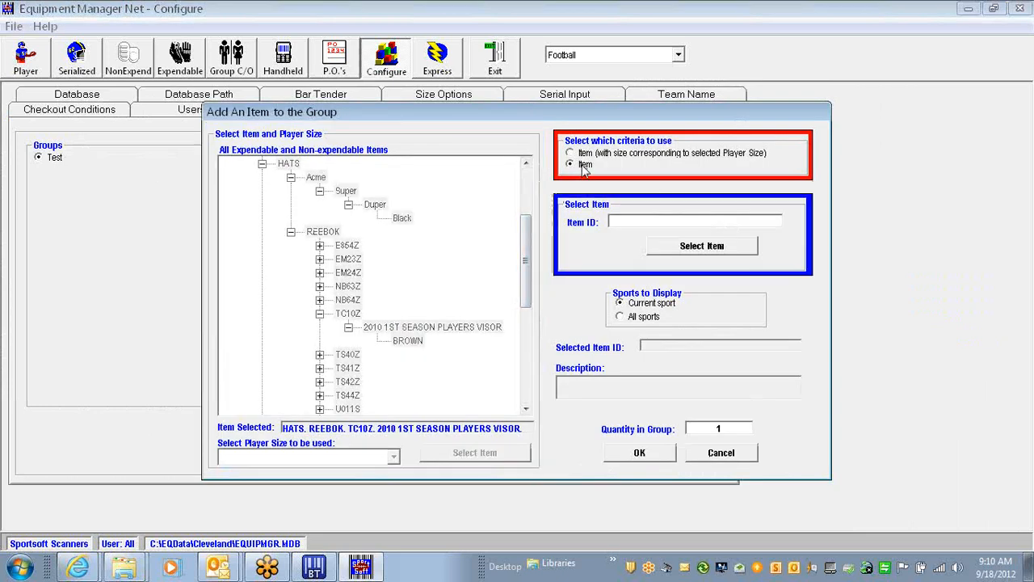
right_click(698, 221)
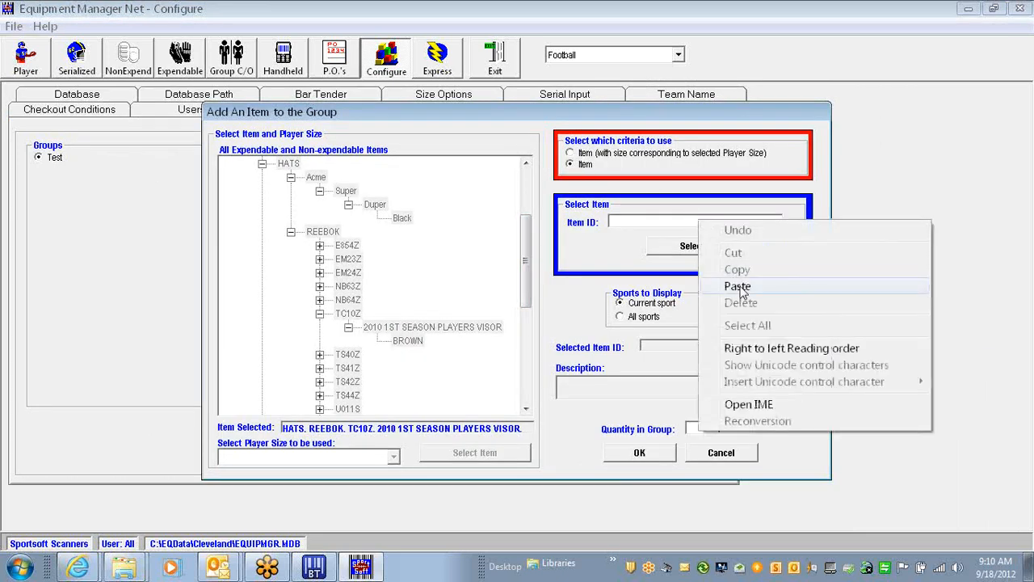
click(737, 287)
click(709, 247)
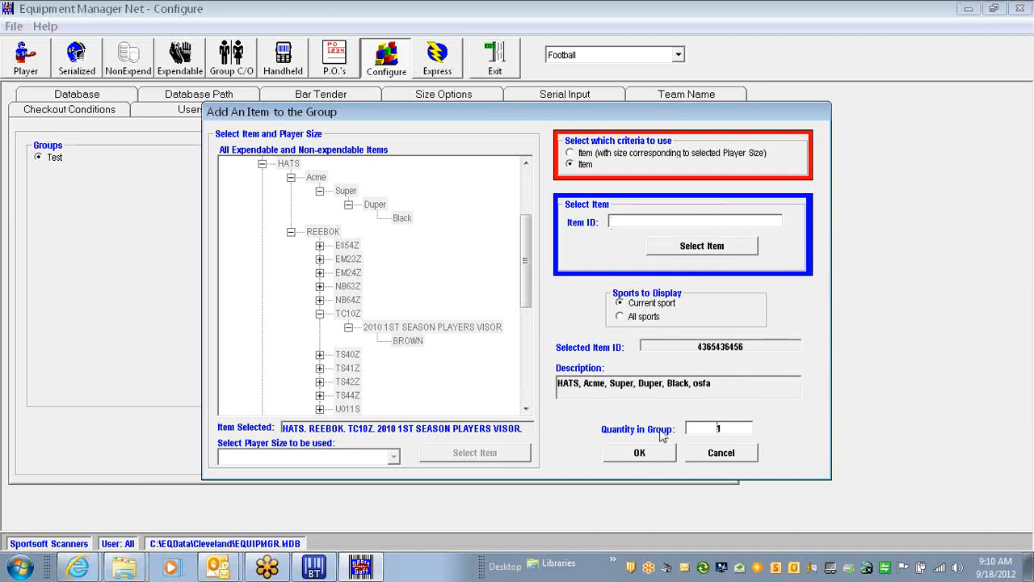
click(646, 454)
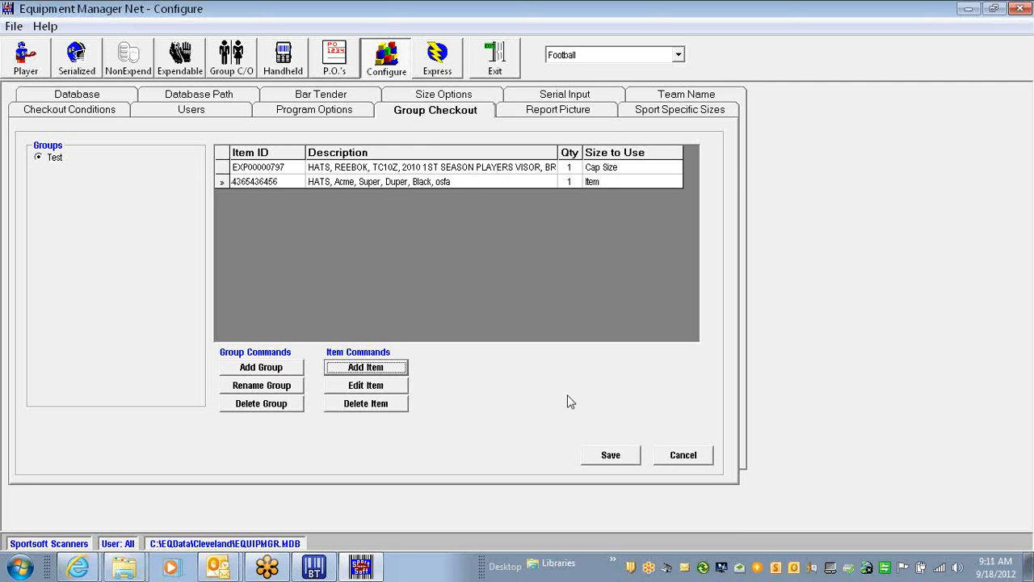
click(610, 456)
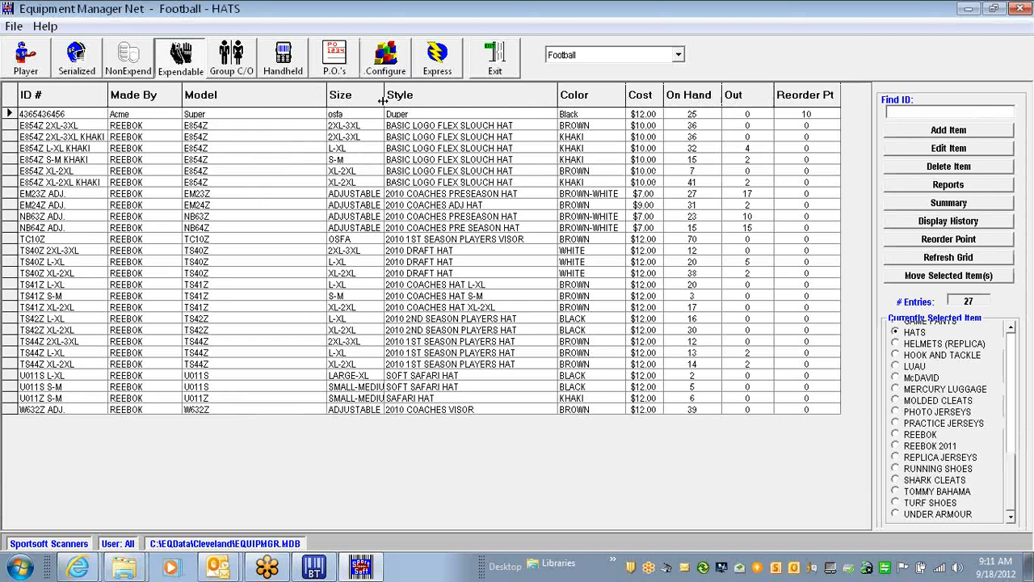
Resize the Model and Size columns of the Football HATS inventory to fit their contents
drag(382, 100, 419, 99)
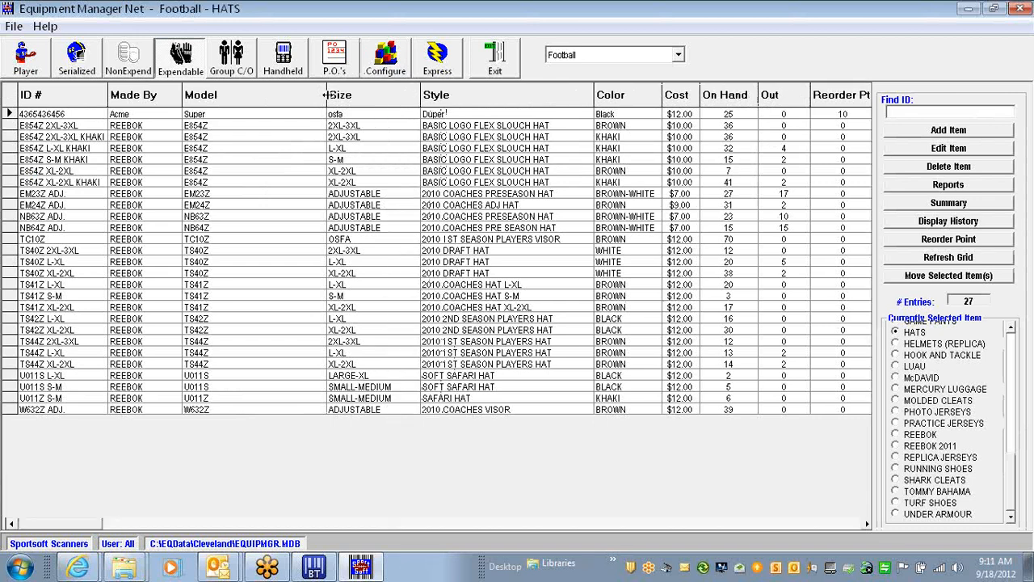
drag(327, 95, 248, 95)
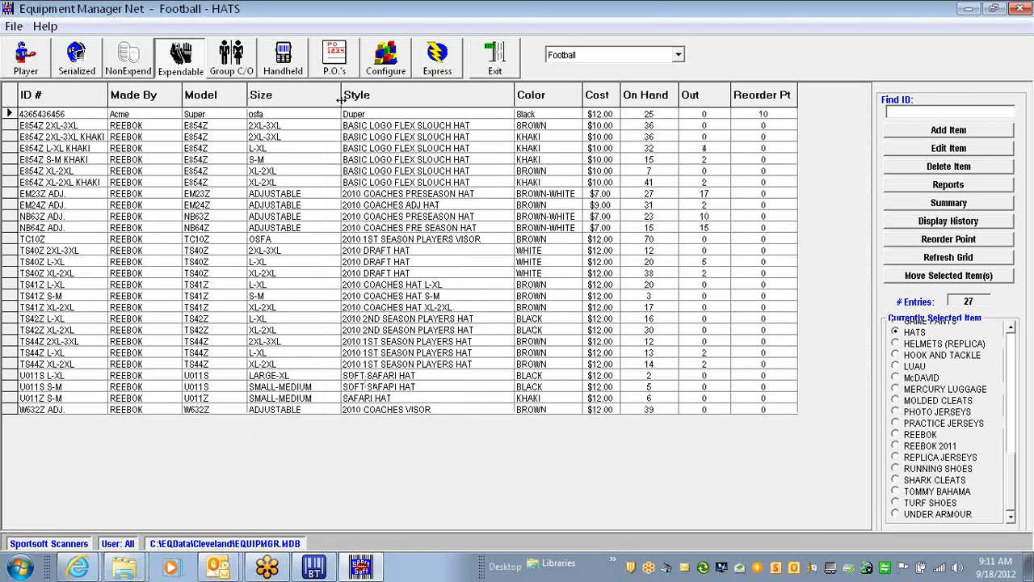
drag(341, 99, 331, 98)
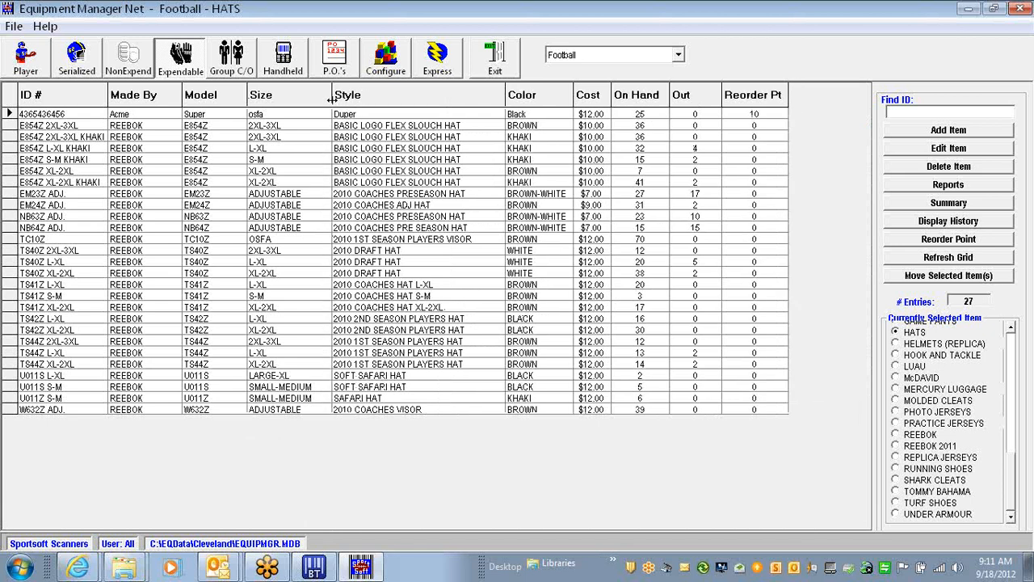
In Group Checkout, clear all player selections and leave only two of the 77 players ticked
click(244, 61)
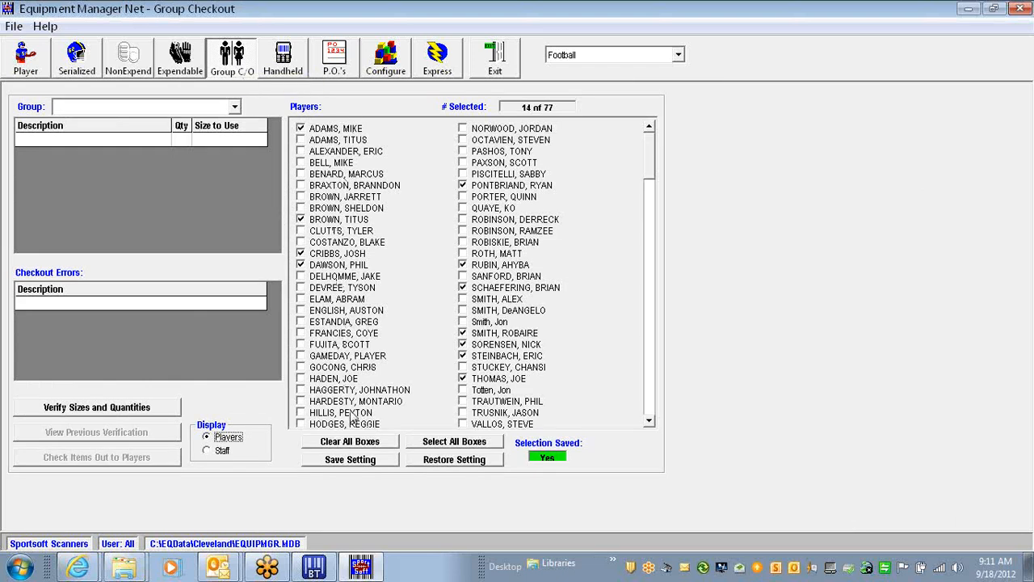
click(357, 441)
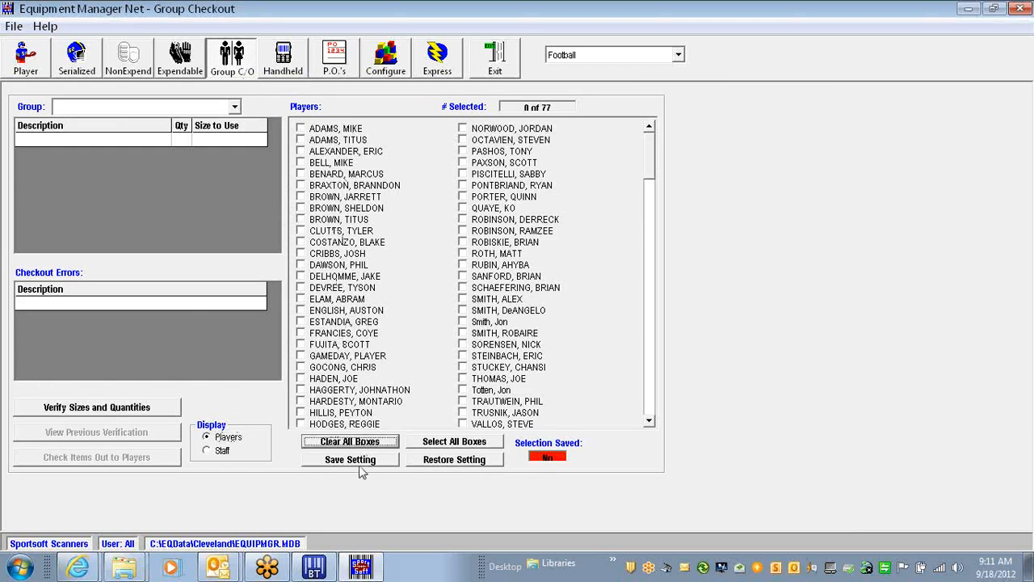
click(444, 442)
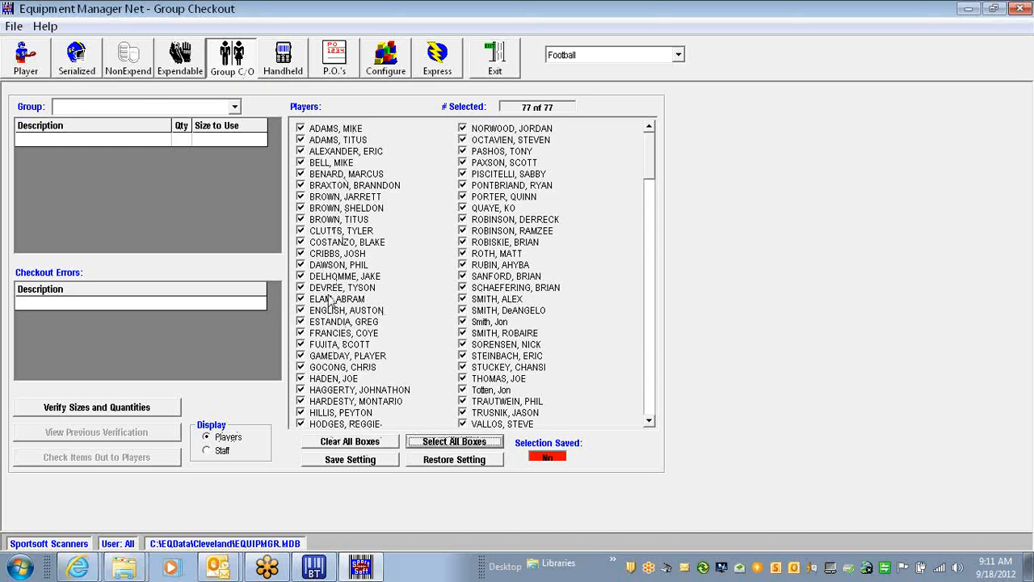
click(350, 442)
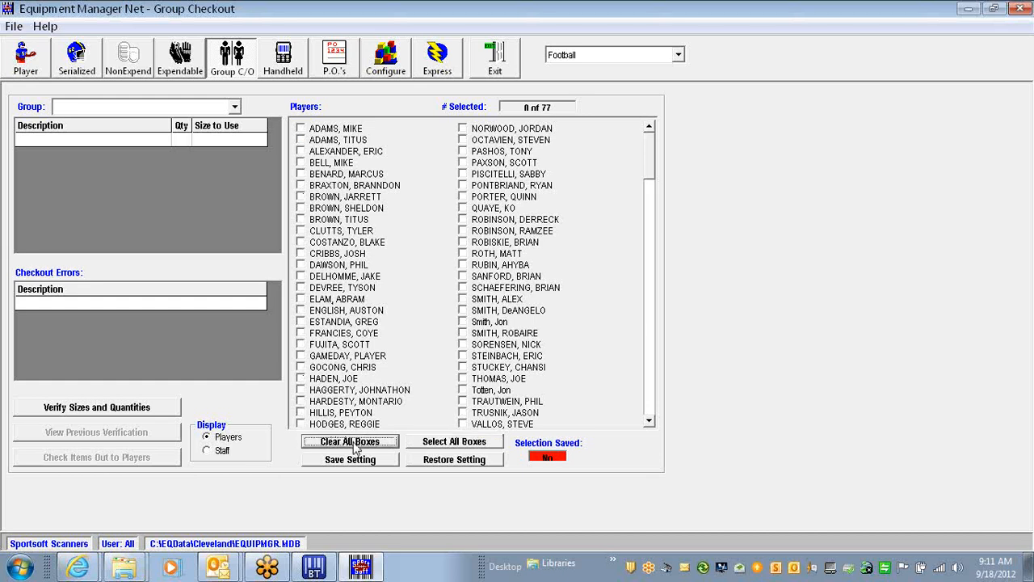
click(300, 162)
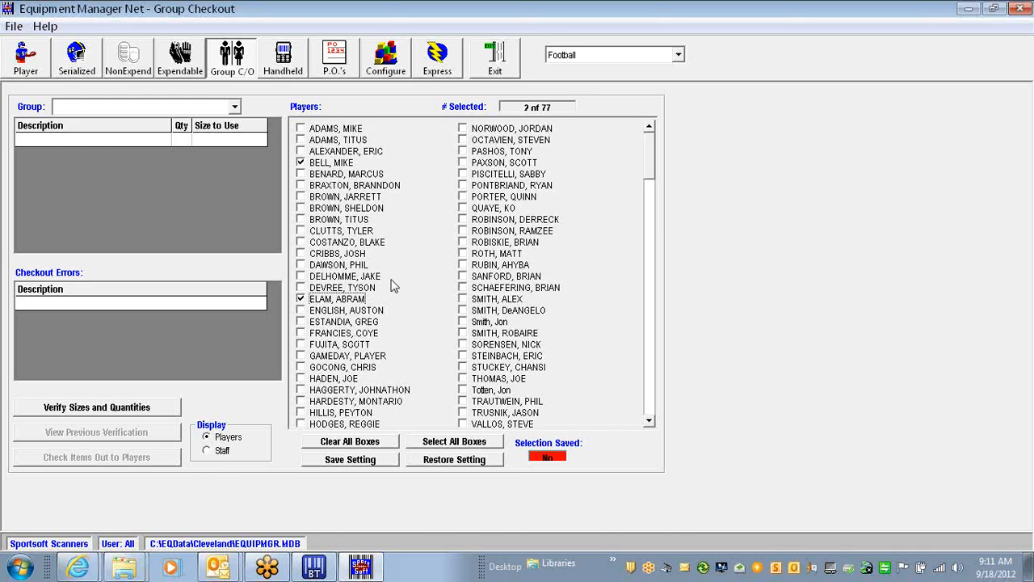
click(234, 106)
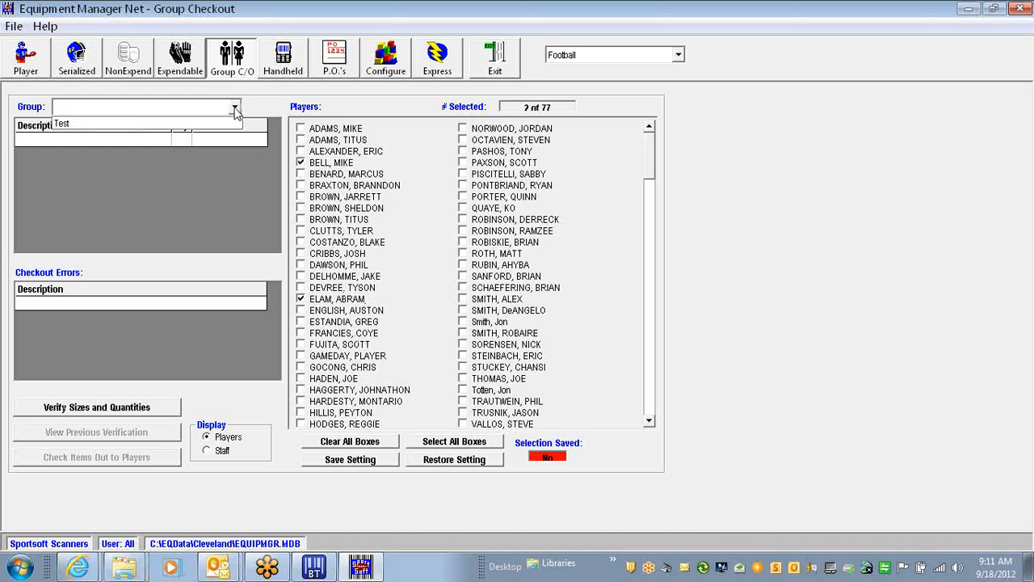
Choose the Test group and run Verify Sizes and Quantities for the selected players
click(81, 125)
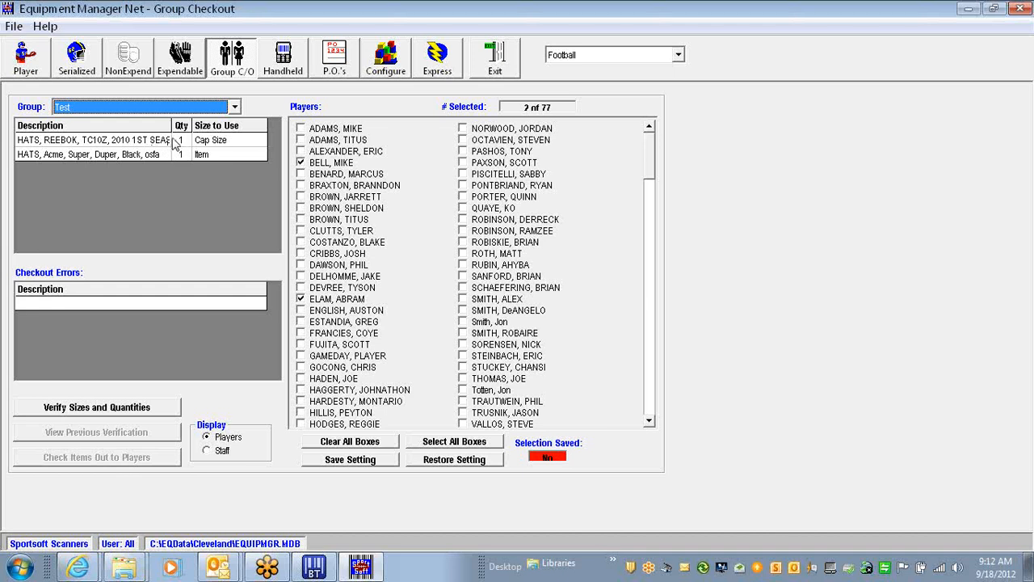
click(93, 409)
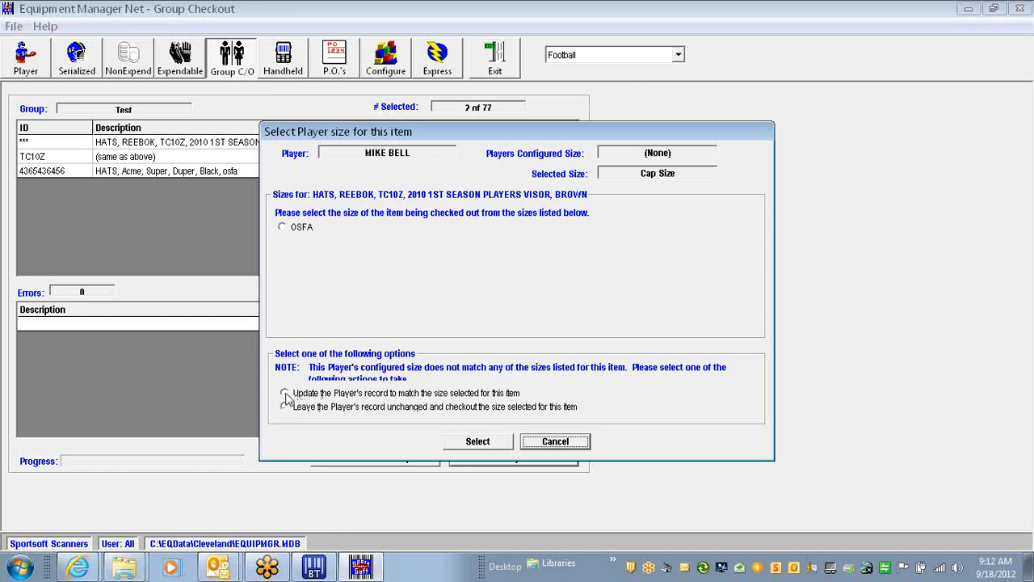
Assign OSFA visor size to both players, updating their records, so verification finishes without errors
click(282, 227)
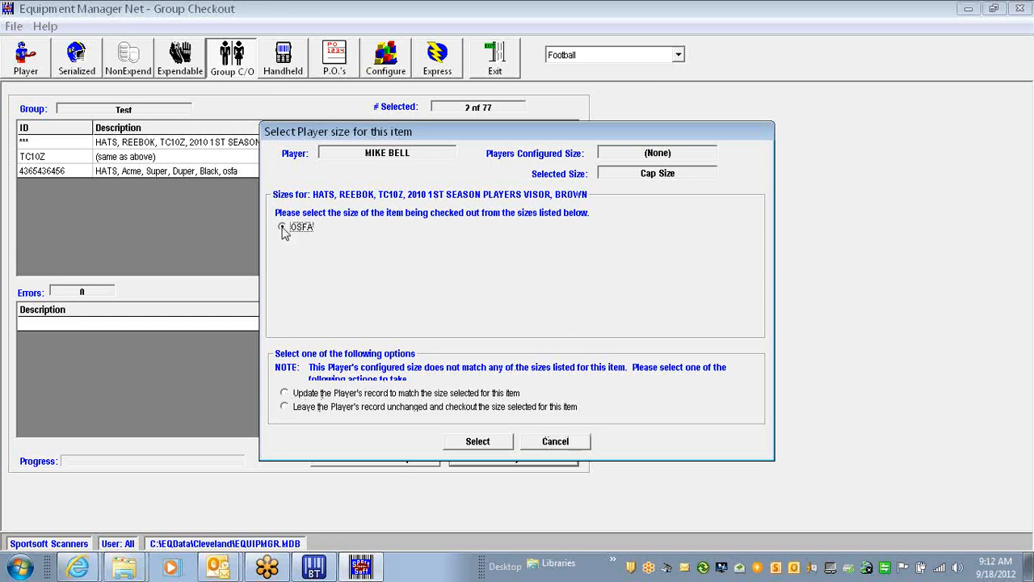
click(472, 442)
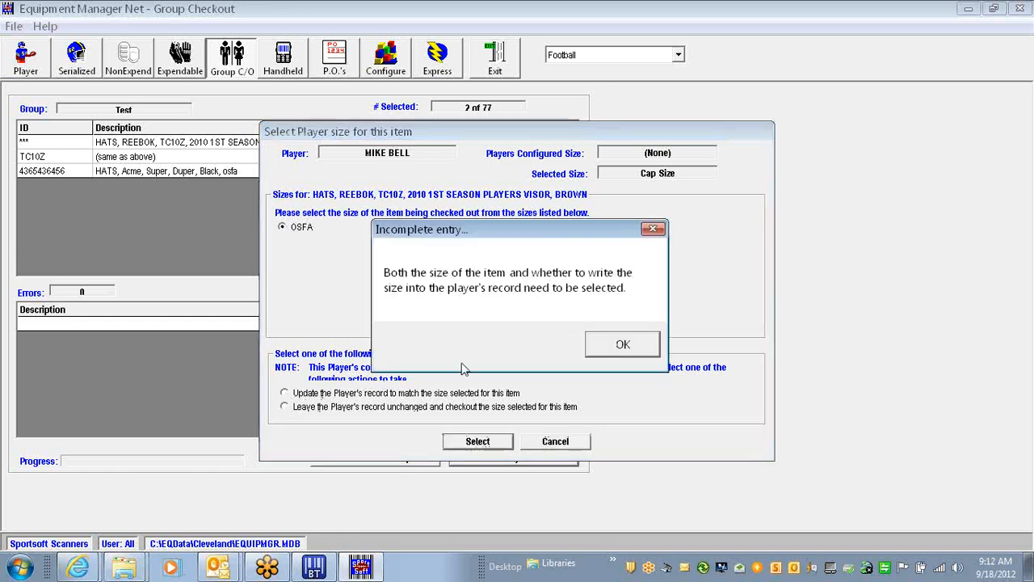
click(602, 347)
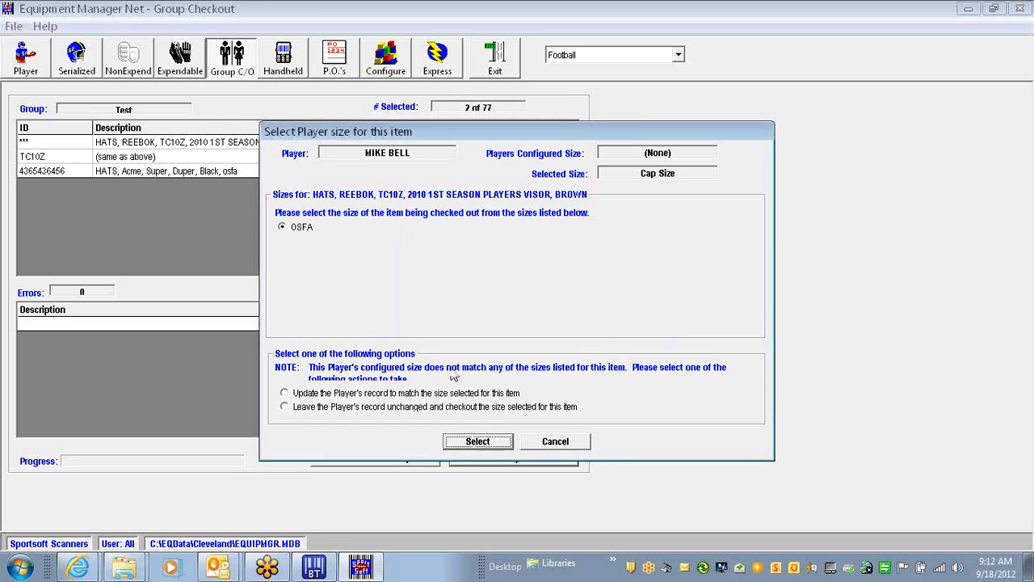
click(286, 409)
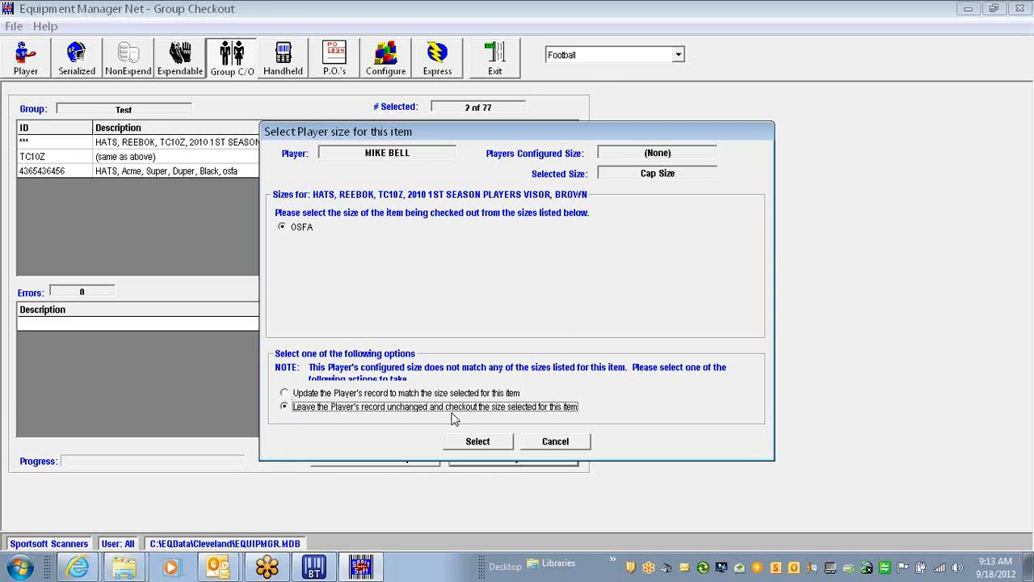
click(343, 394)
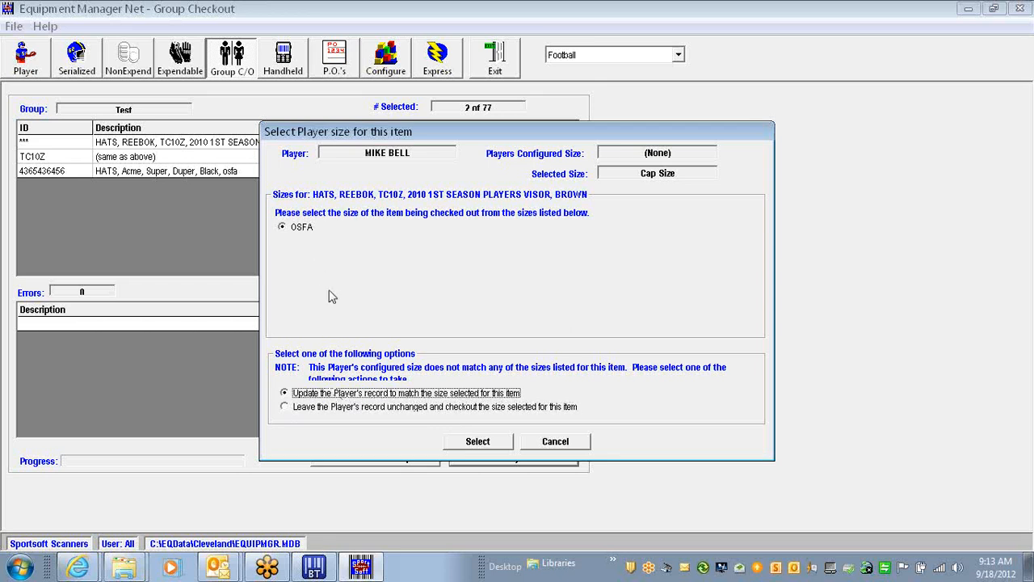
click(463, 449)
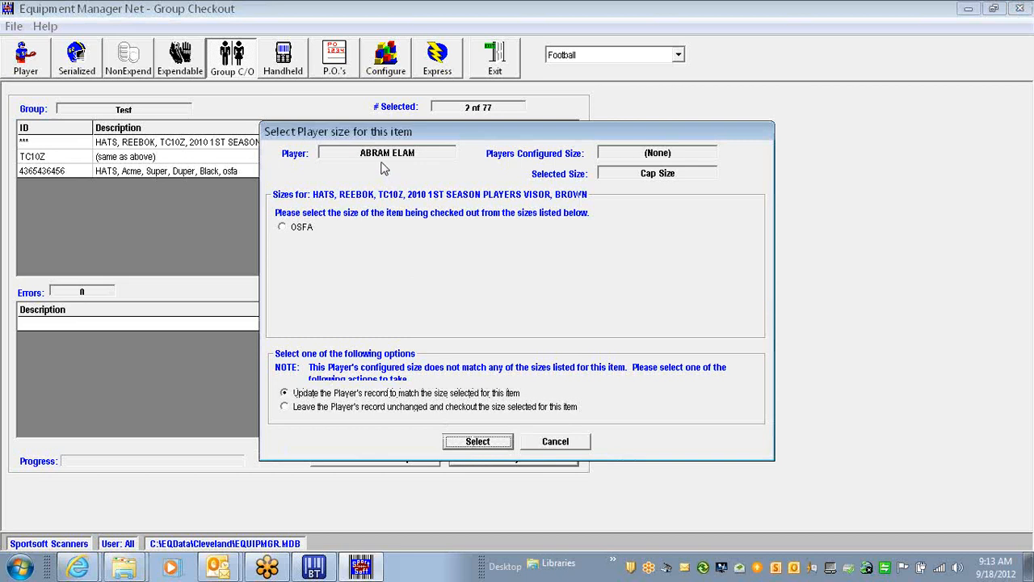
click(285, 227)
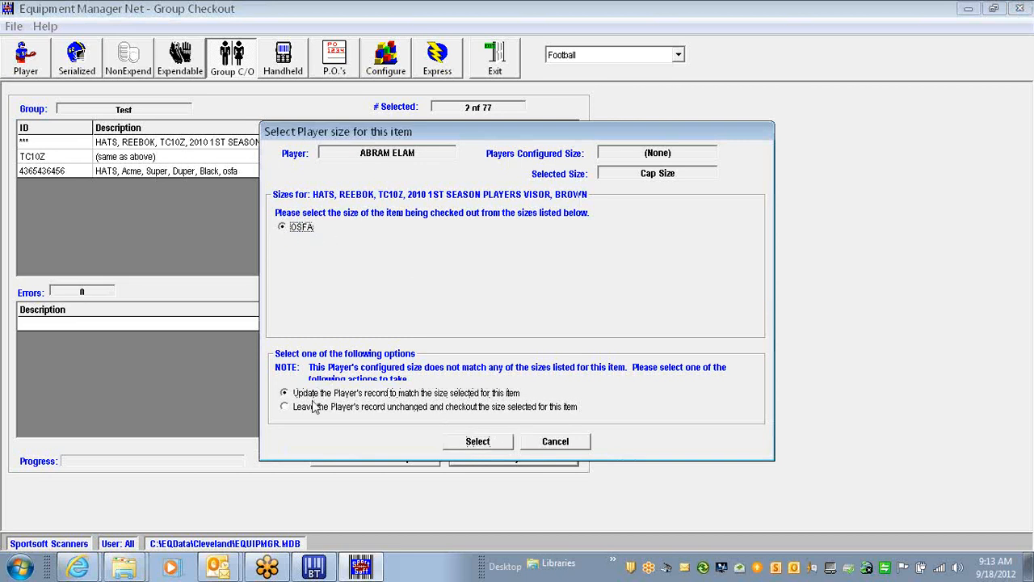
click(477, 444)
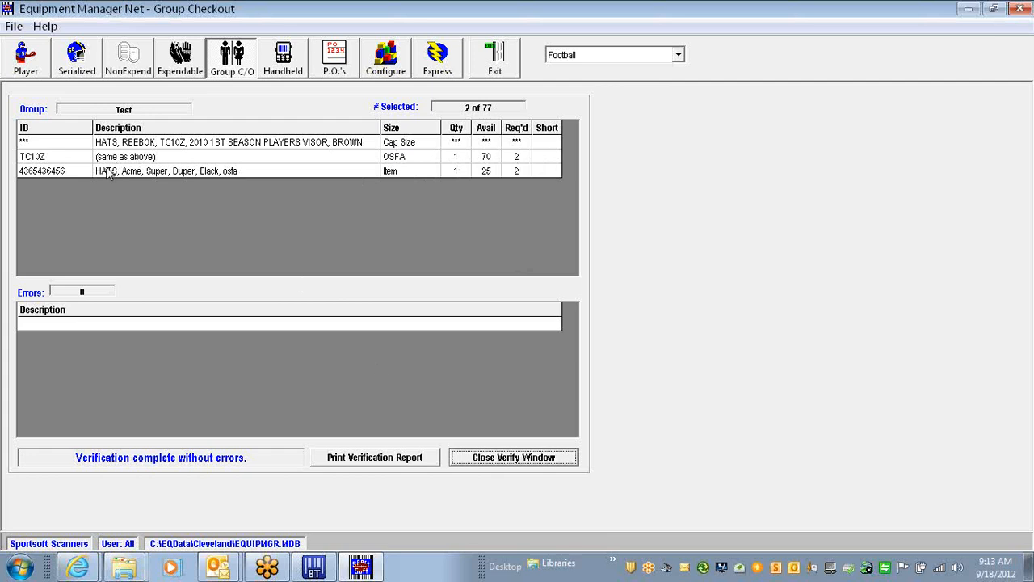
Preview the verification report, then close it and the verification results window
click(386, 463)
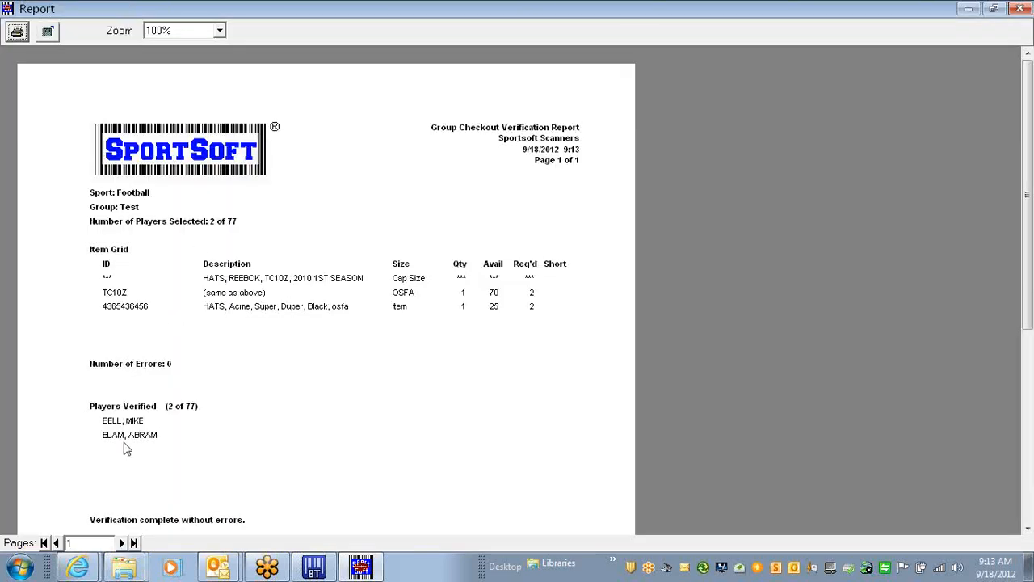
click(1019, 9)
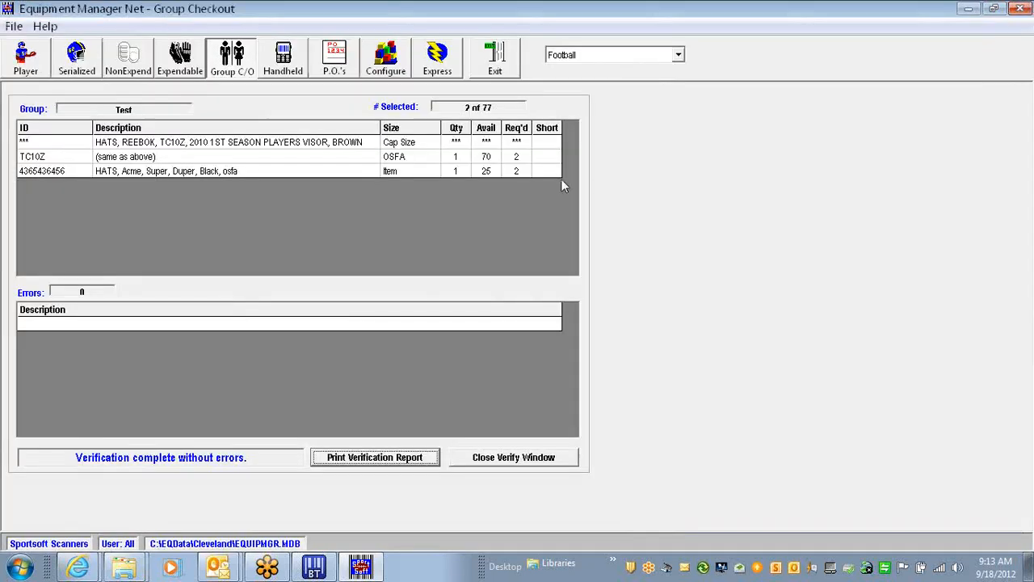
click(518, 458)
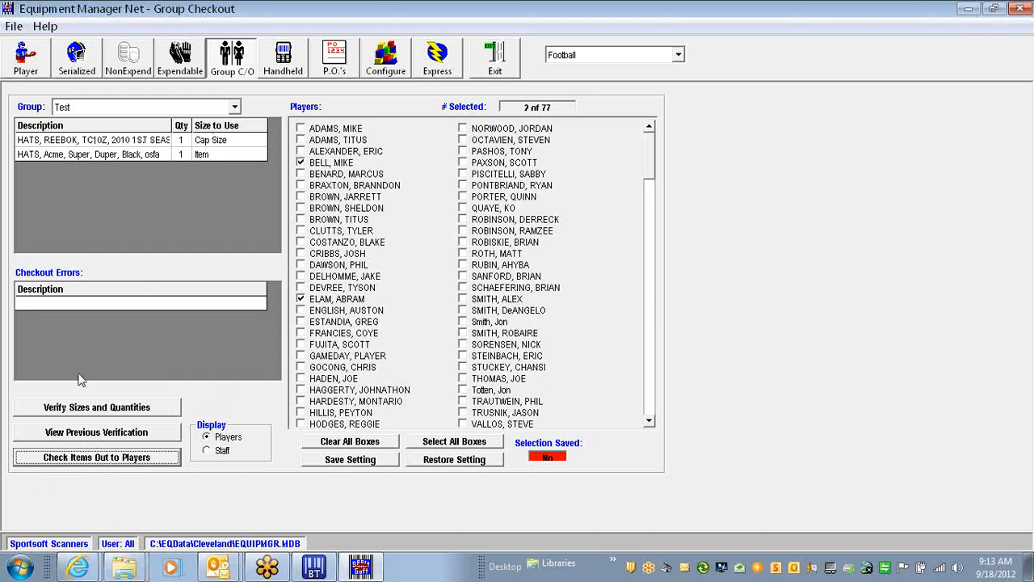
Check the Test group's two hats out to the two selected players and acknowledge Checkout Complete
click(101, 458)
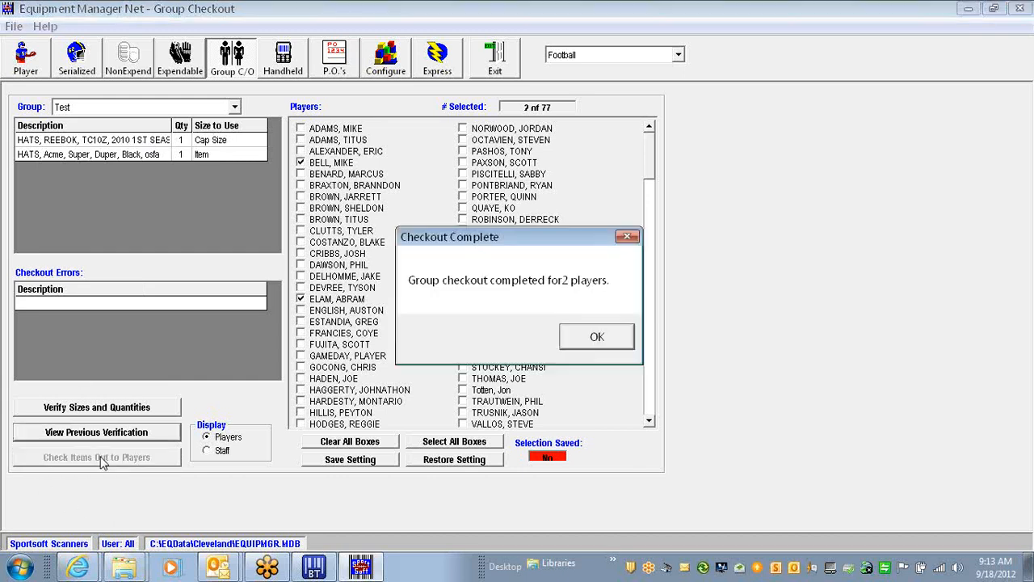
click(597, 337)
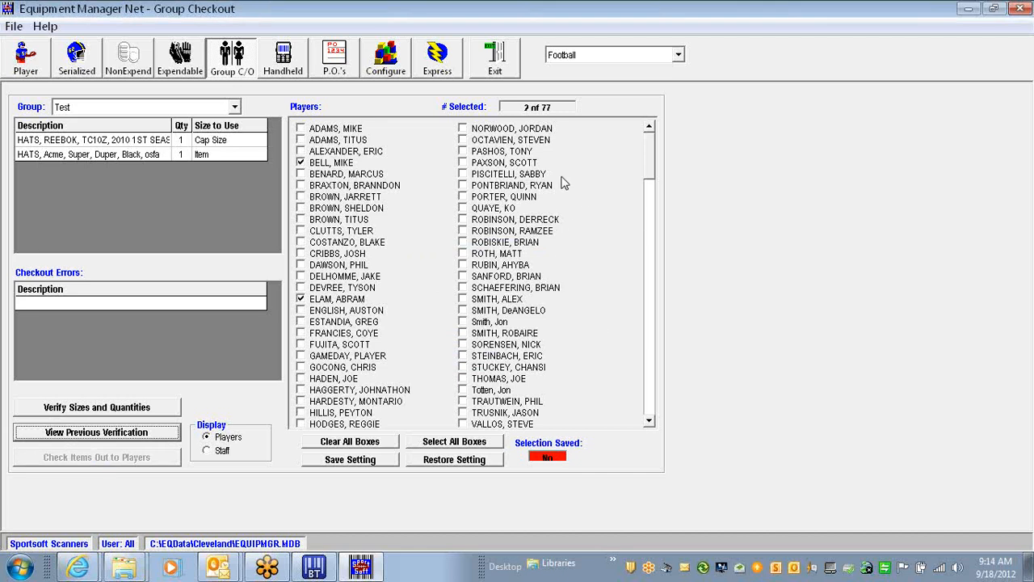
Show the List of Football Players and confirm Football is chosen in the sport list
click(26, 60)
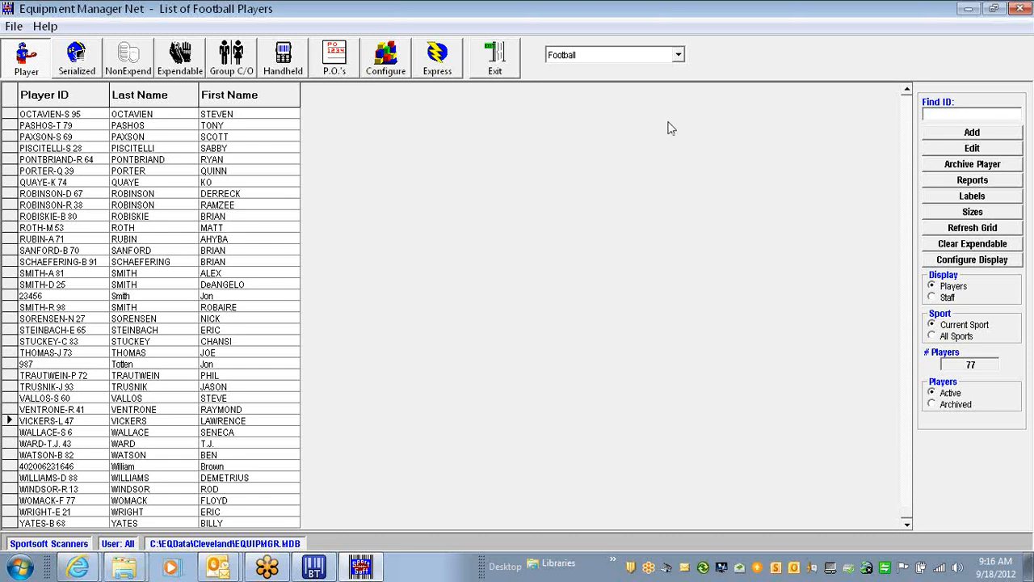
click(1024, 40)
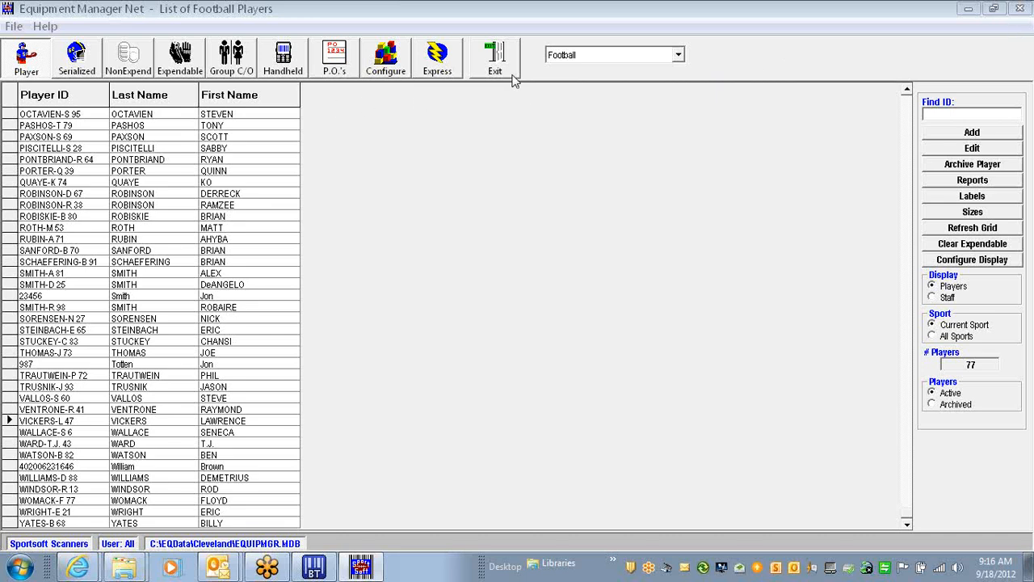
click(678, 55)
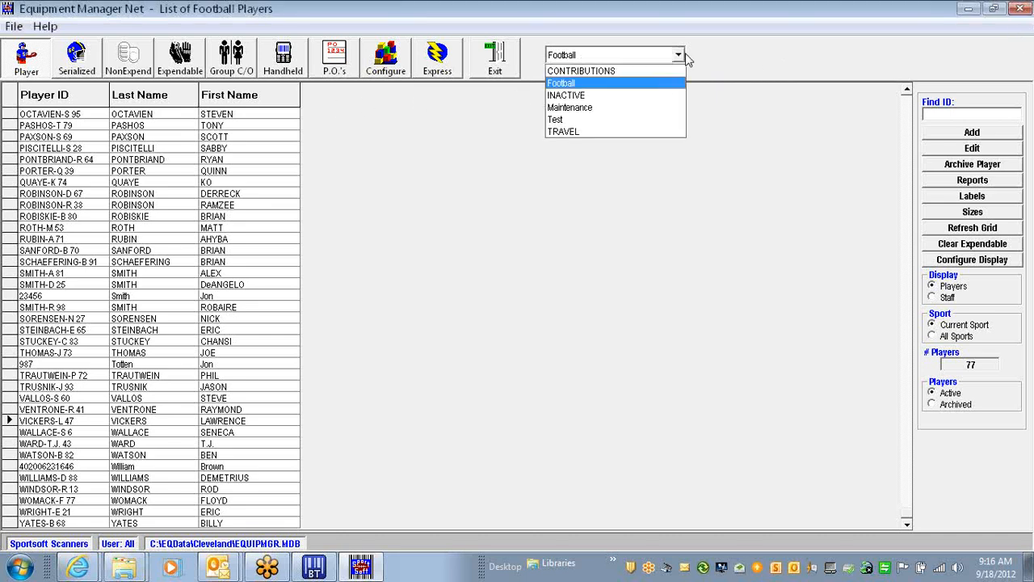
Close the sport list keeping Football, then bring up the configuration's Group Checkout settings
click(678, 55)
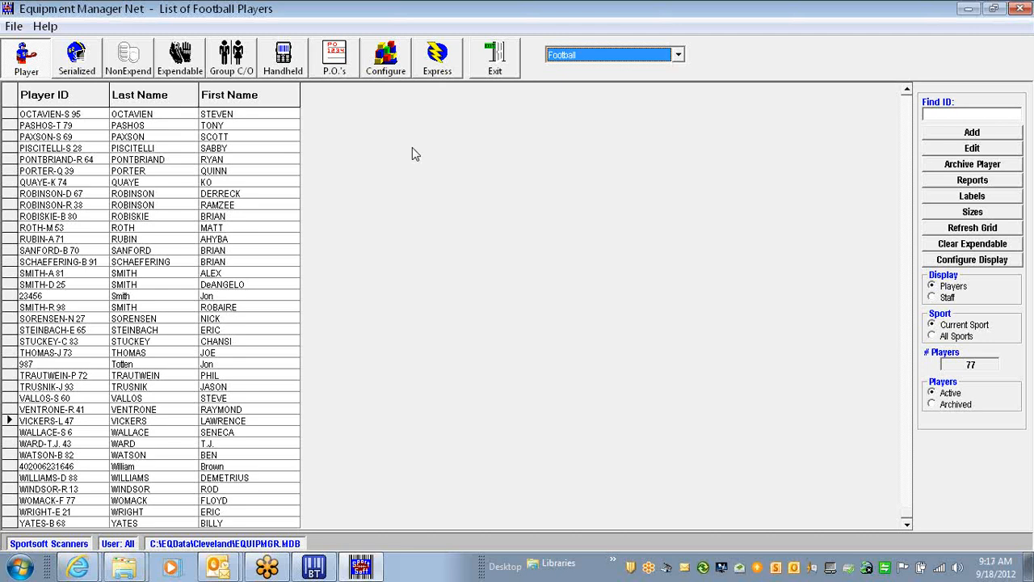
click(385, 61)
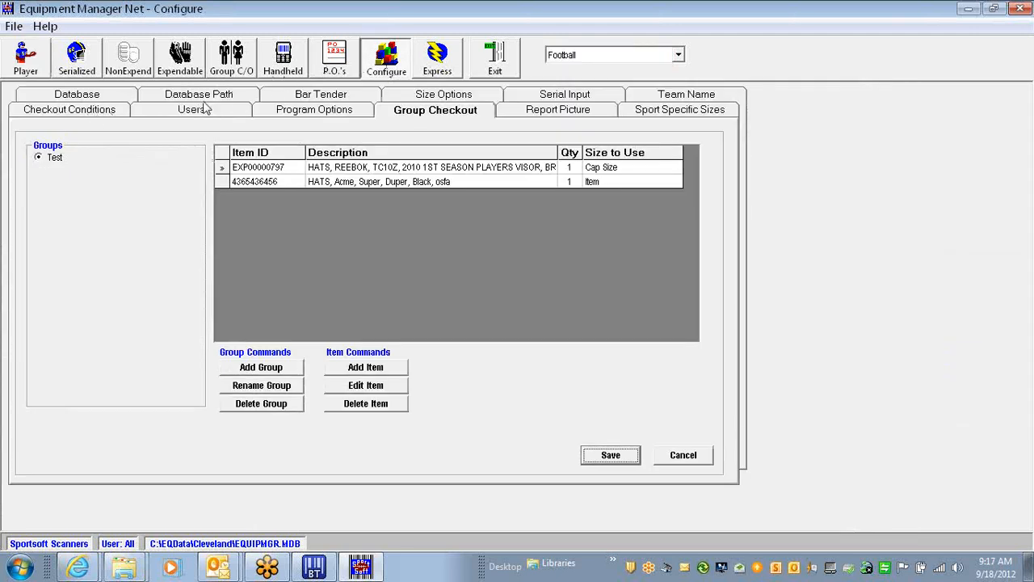
Point the database path to C:\EQData\BGSU Football\EQUIPMGR.MDB and save it
click(230, 98)
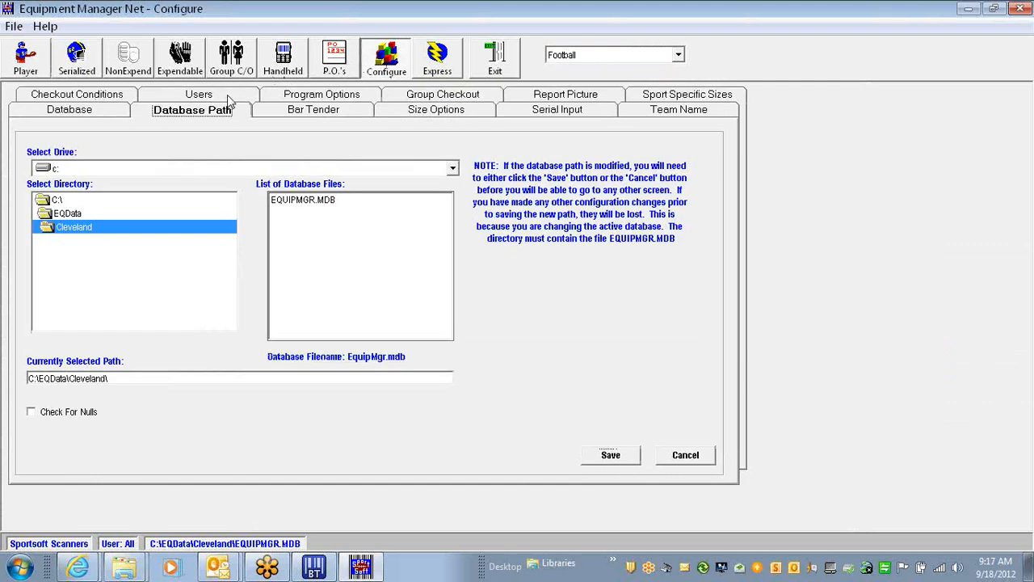
double_click(46, 214)
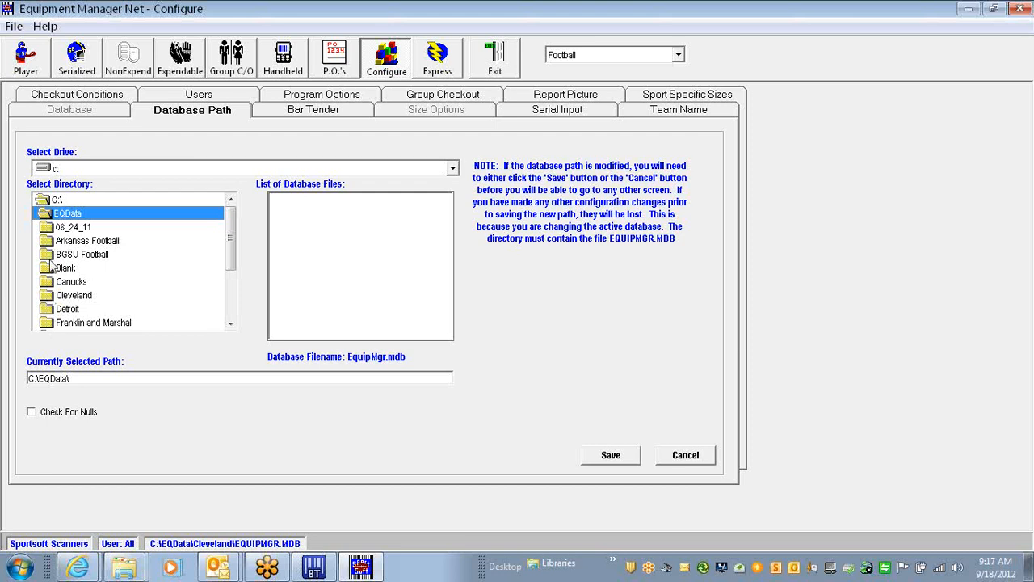
double_click(50, 256)
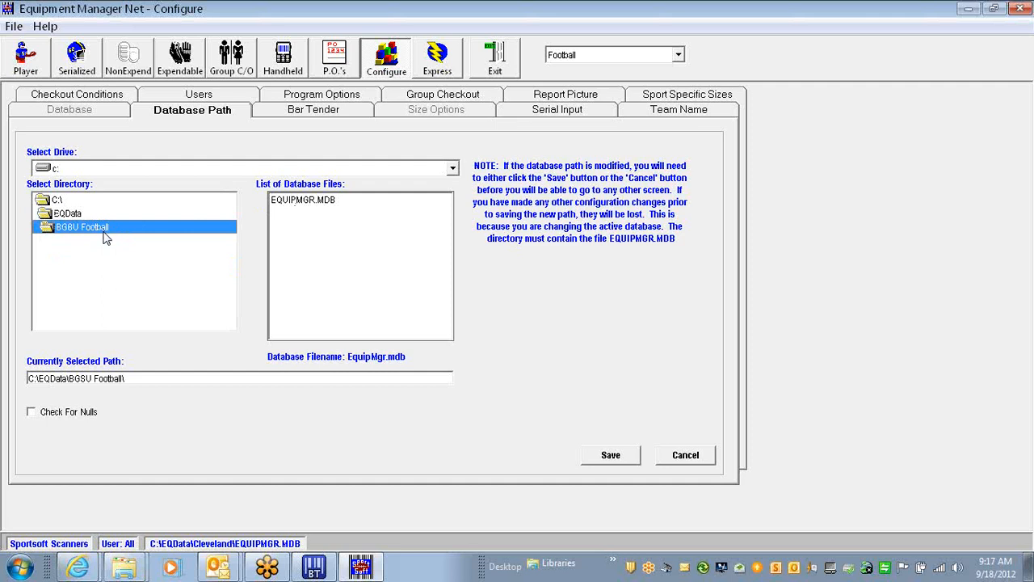
click(336, 209)
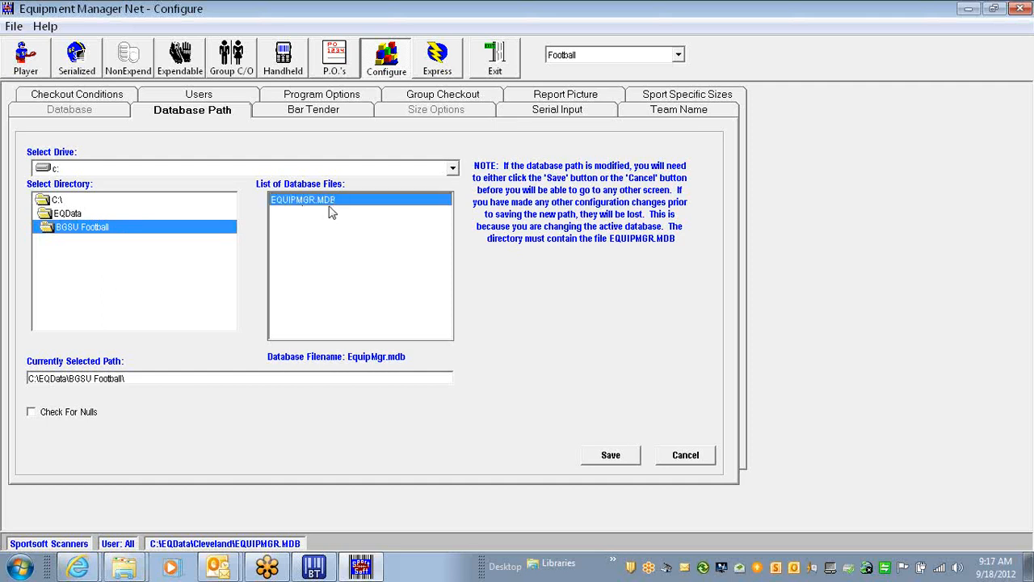
click(610, 456)
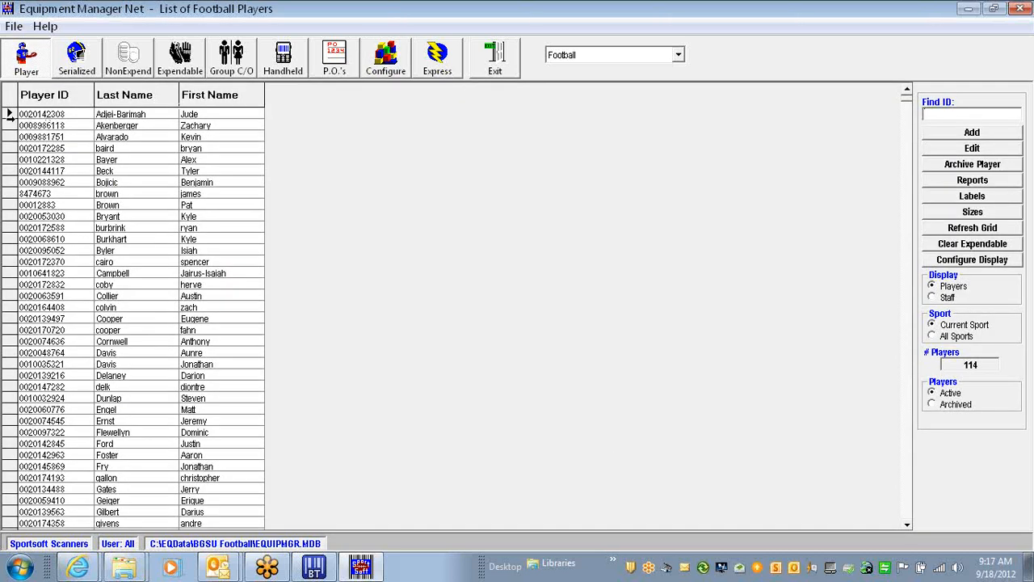
Step through several player rows in the reloaded 114-player BGSU Football list
click(680, 55)
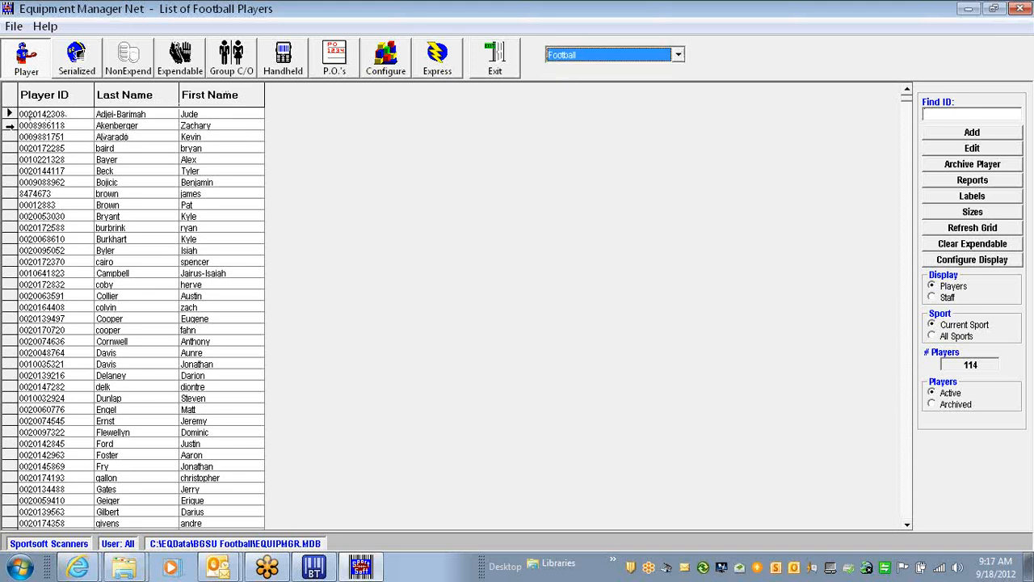
click(10, 126)
click(10, 117)
click(11, 123)
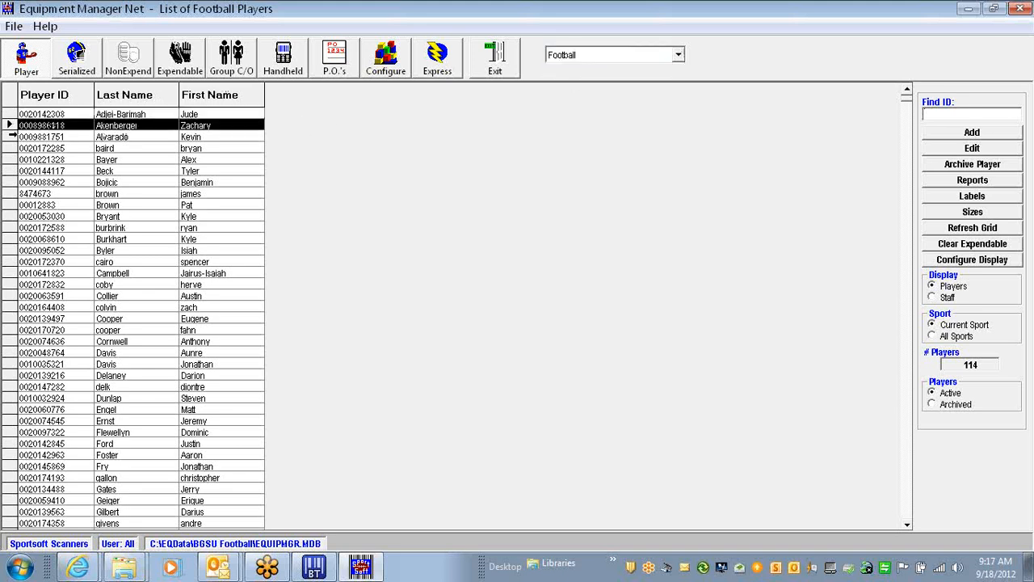
click(13, 136)
click(11, 148)
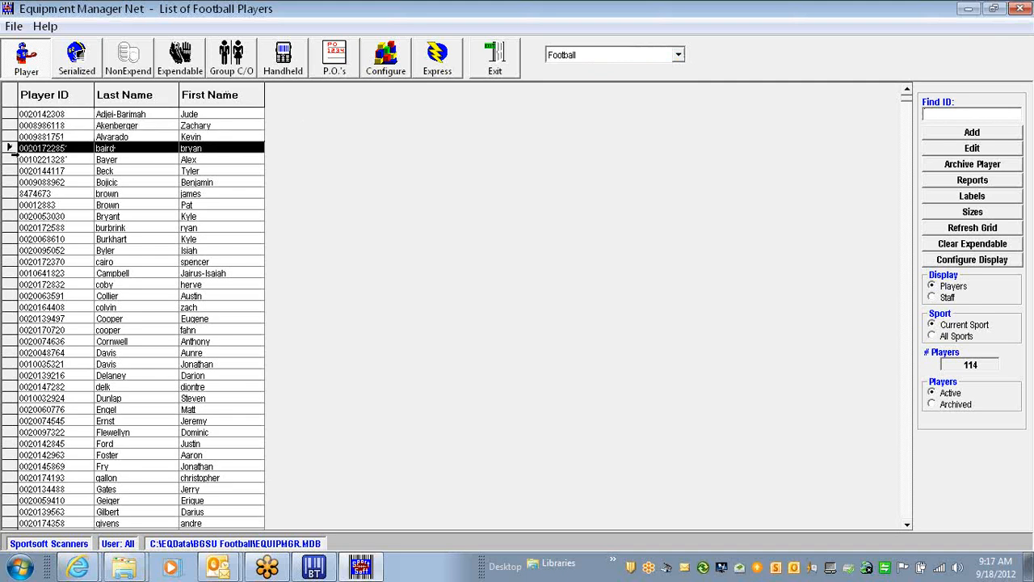
click(11, 159)
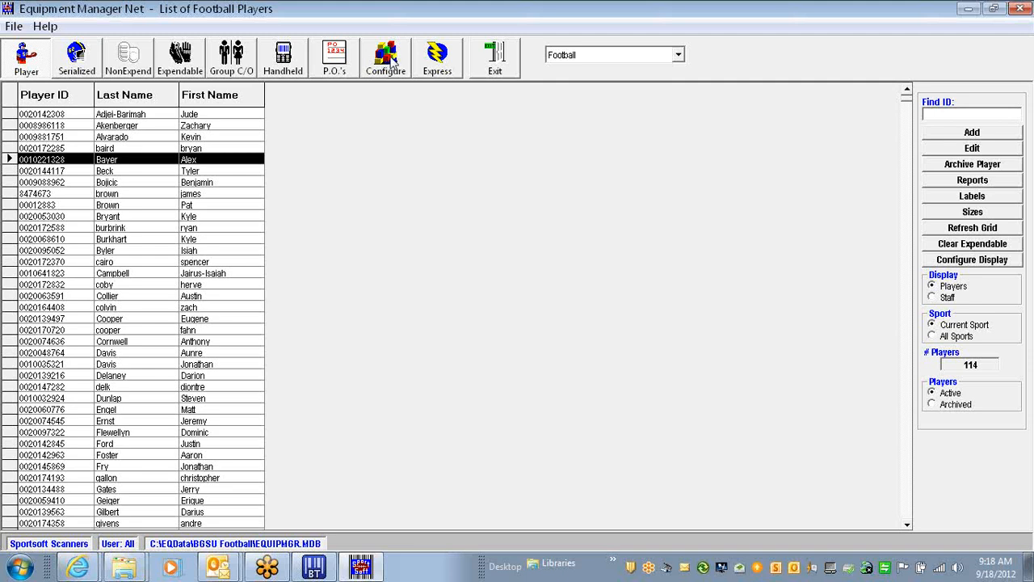
click(1028, 42)
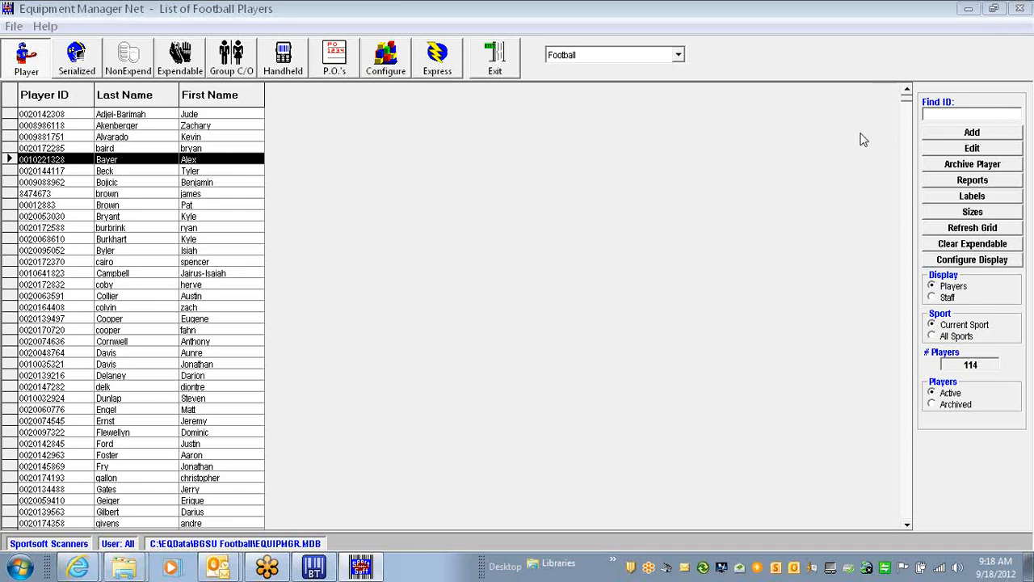